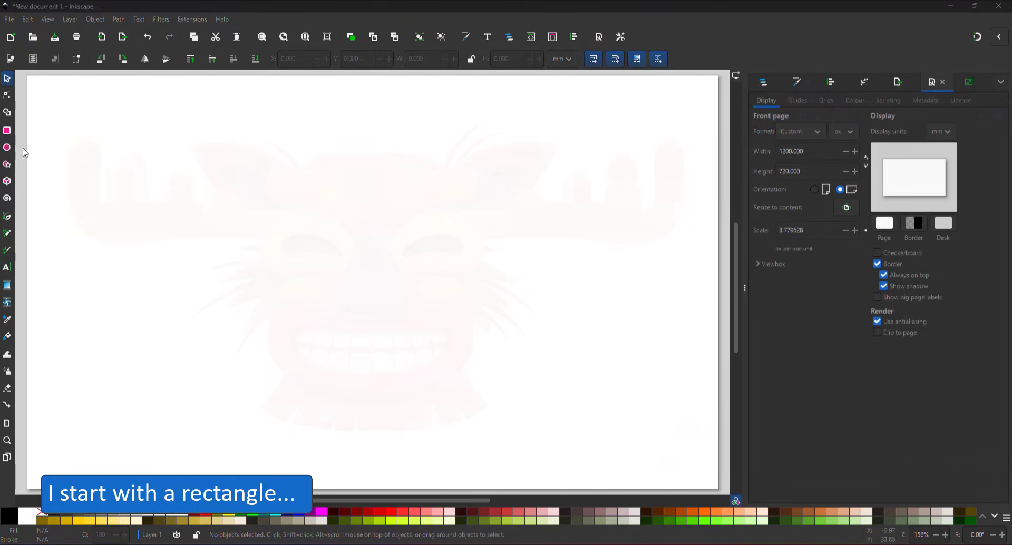
- Draw an upright rectangle about 84×125 mm in the page's centre and round its corners to a radius of about 28 mm
left_click(9, 132)
left_click_drag(288, 146, 471, 420)
left_click_drag(470, 153, 470, 206)
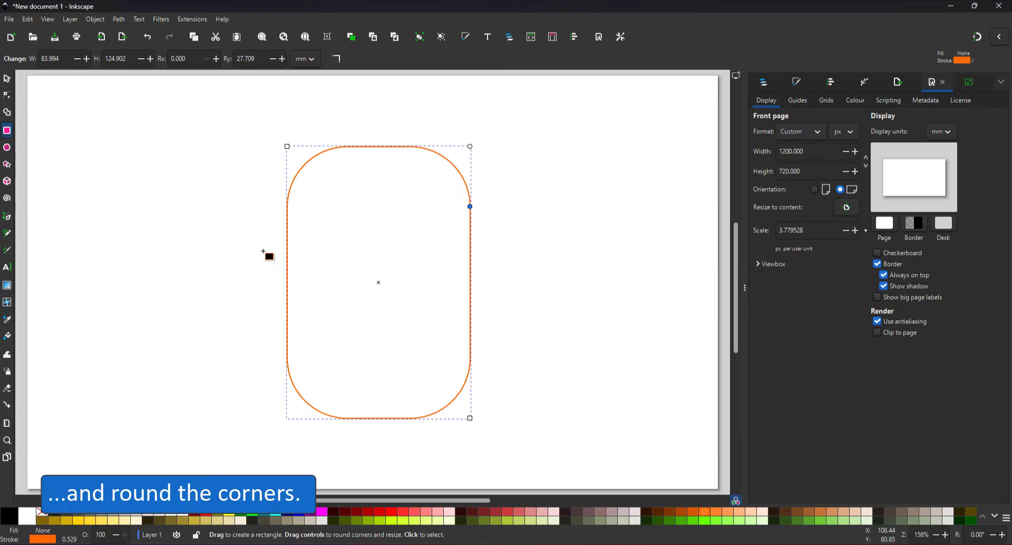
- Draw ellipses of about 51×42 mm on the rectangle's left edge, 35×14 mm inside it, a small one below, and 102×42 mm across the base
left_click(8, 149)
left_click_drag(248, 214, 362, 306)
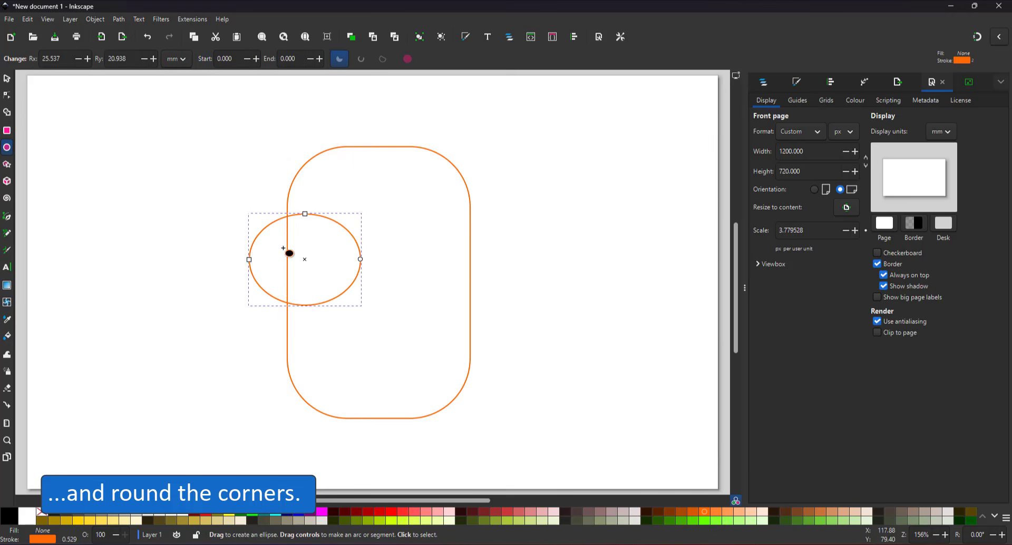
left_click_drag(266, 247, 343, 276)
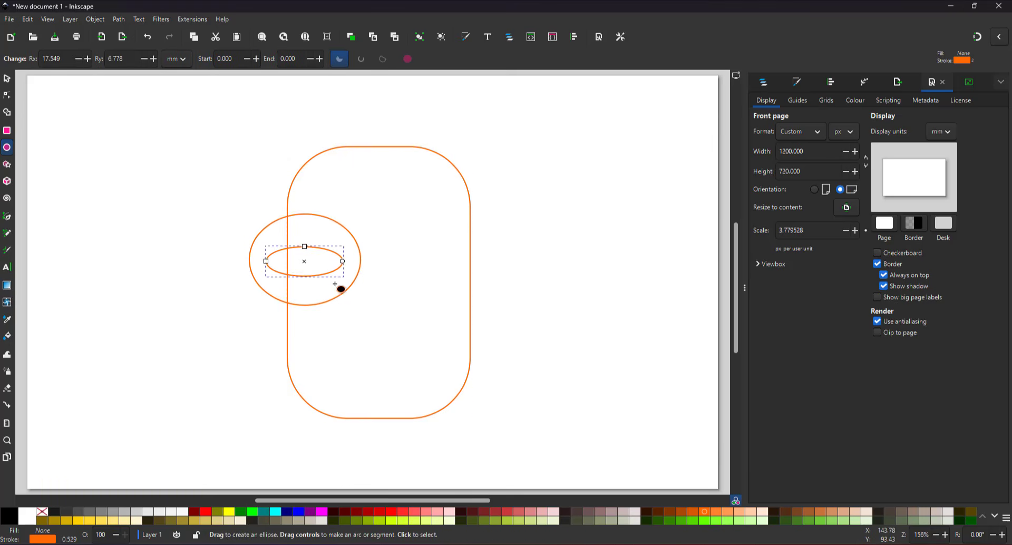
left_click_drag(267, 311, 490, 446)
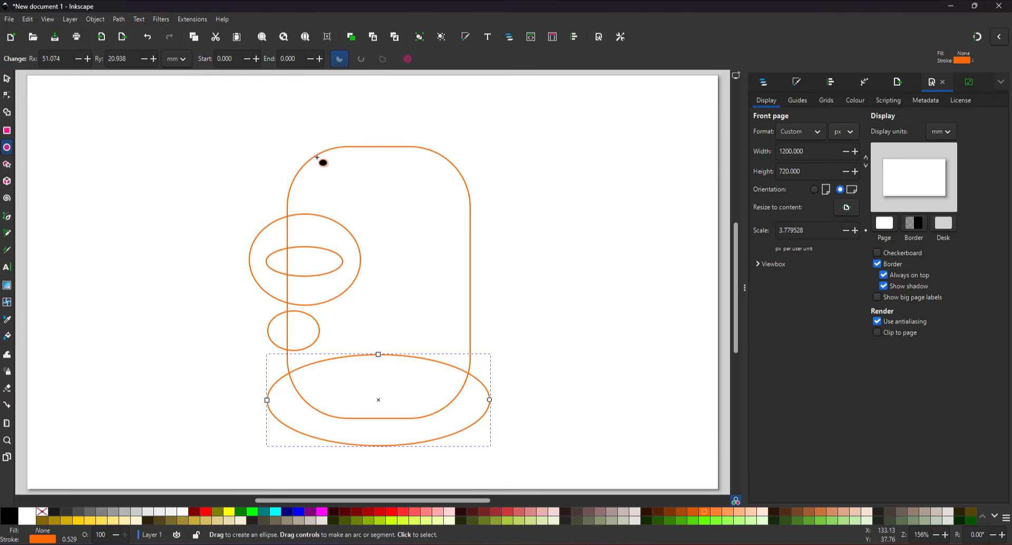
- Draw an L-shaped antler line with the Pen tool, about 35 mm down and 100 mm across to the rectangle's upper left edge
left_click(7, 217)
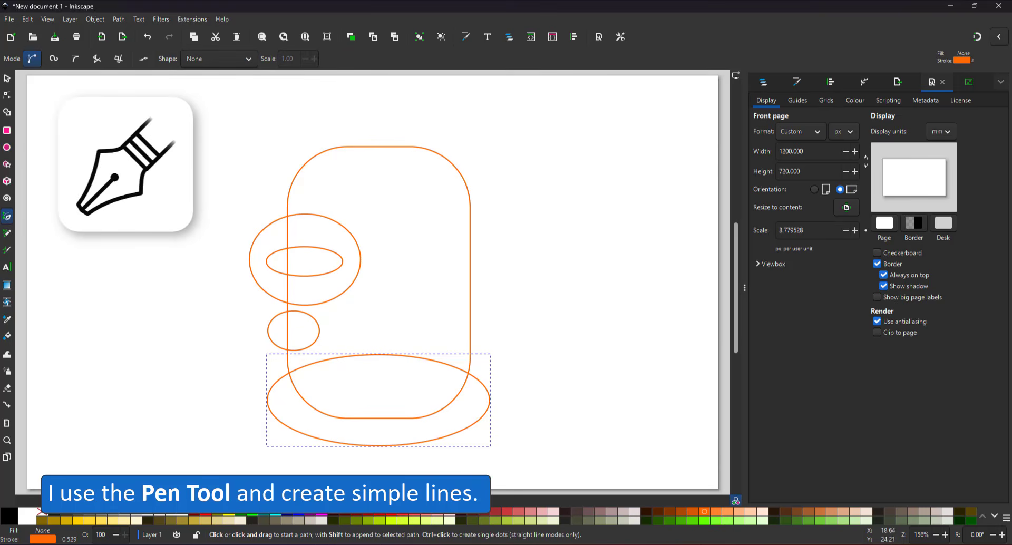
left_click(68, 128)
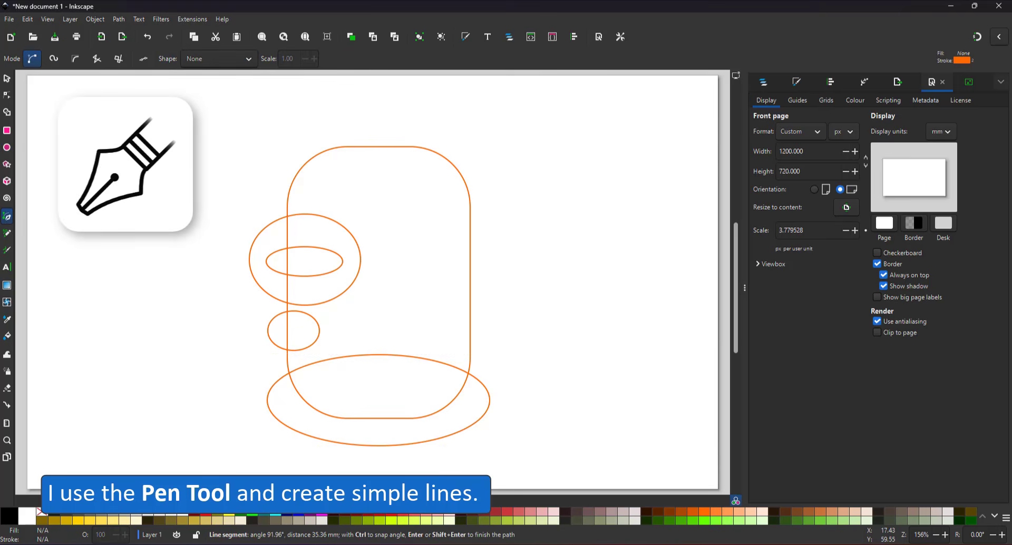
left_click(67, 204)
left_click(288, 205)
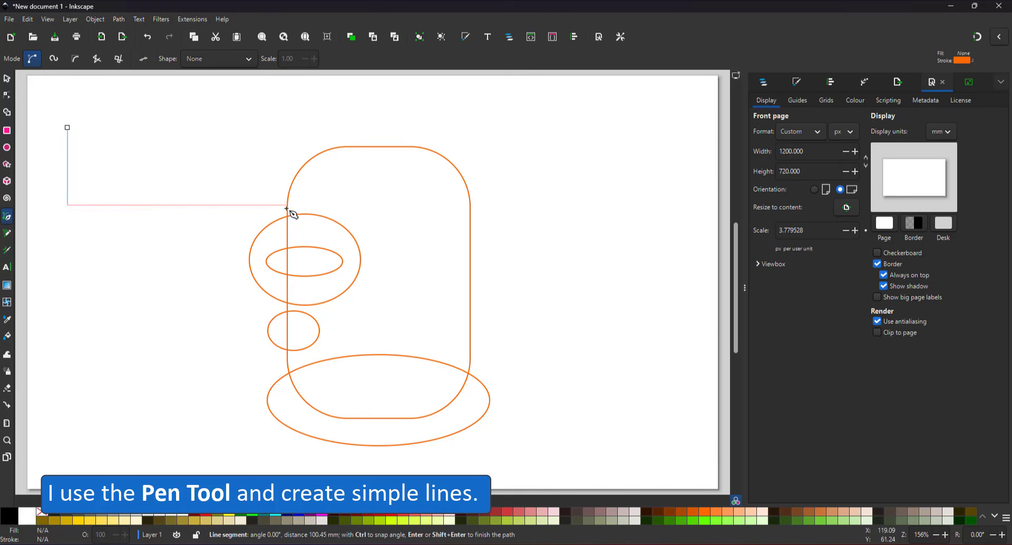
key("Return")
- Draw three separate vertical tines on the antler's horizontal line, shortening from about 23 mm to about 7 mm towards the head
left_click(112, 206)
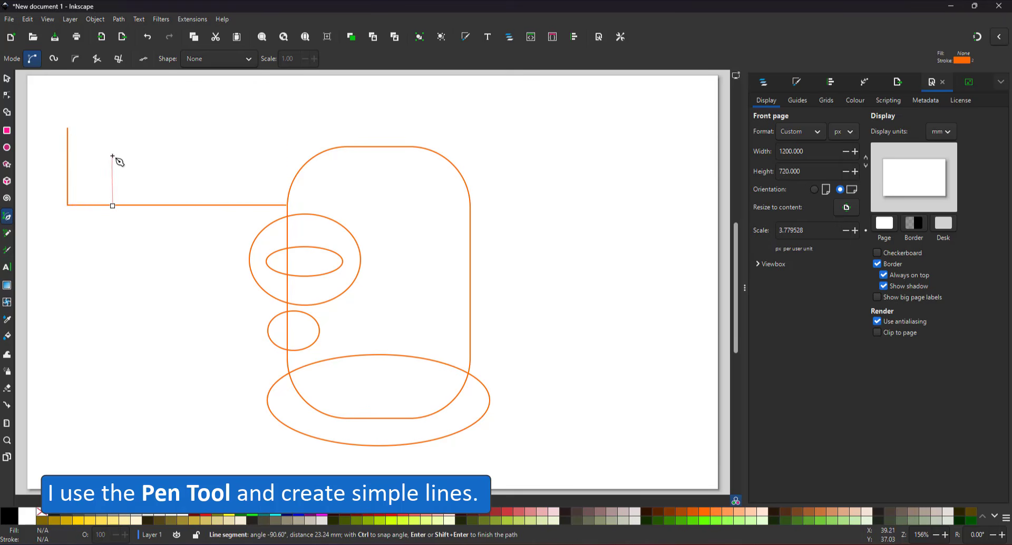
left_click(114, 156)
key("Return")
left_click(175, 204)
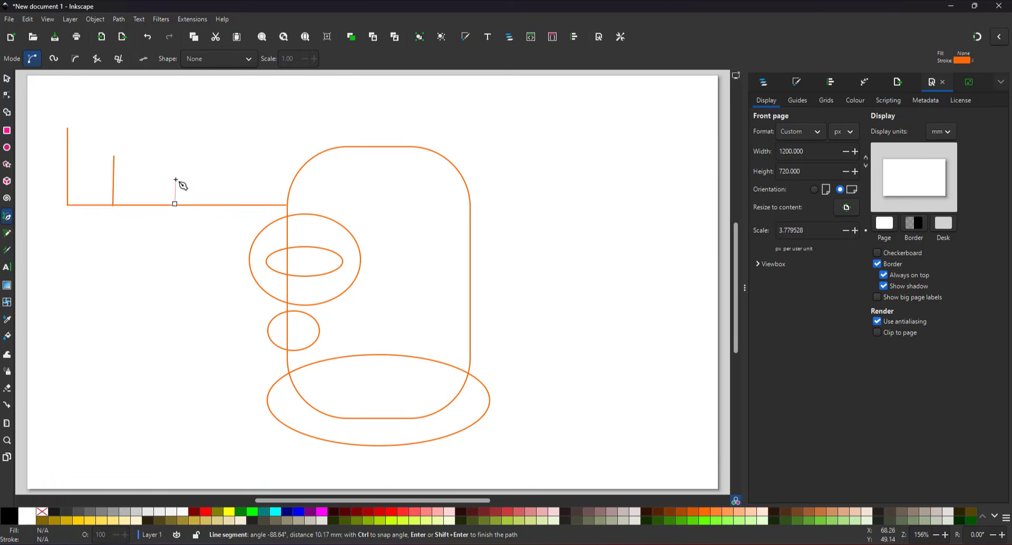
left_click(175, 176)
key("Return")
left_click(228, 205)
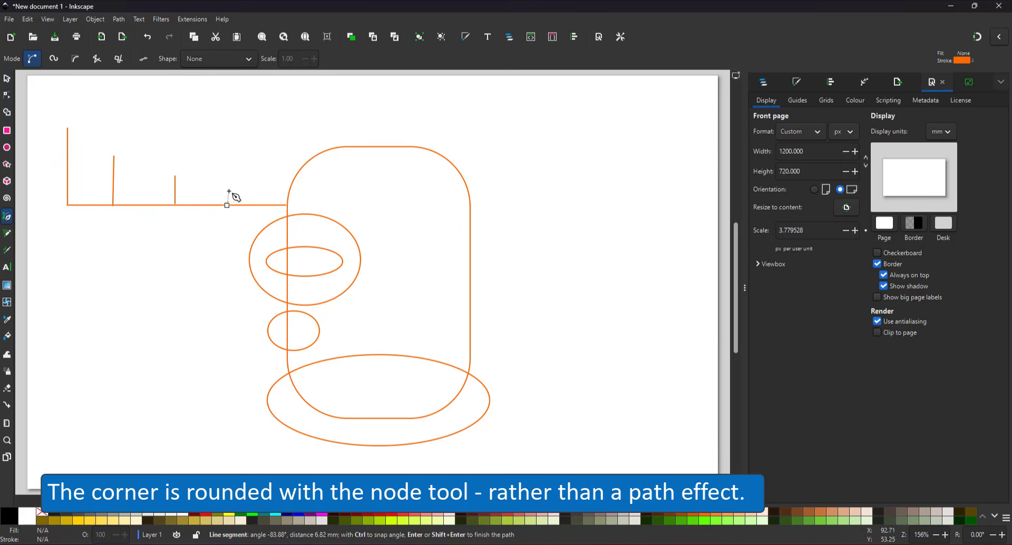
left_click(228, 191)
key("Return")
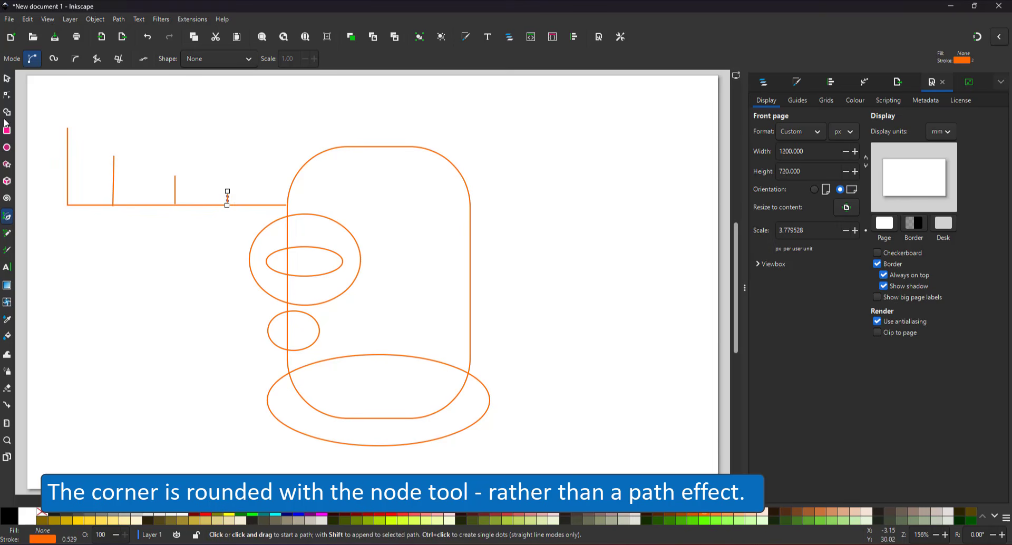
- Round the antler line's corner by adding a node on each side, deleting the corner node and bending the remaining segment outward
left_click(7, 96)
left_click(79, 205)
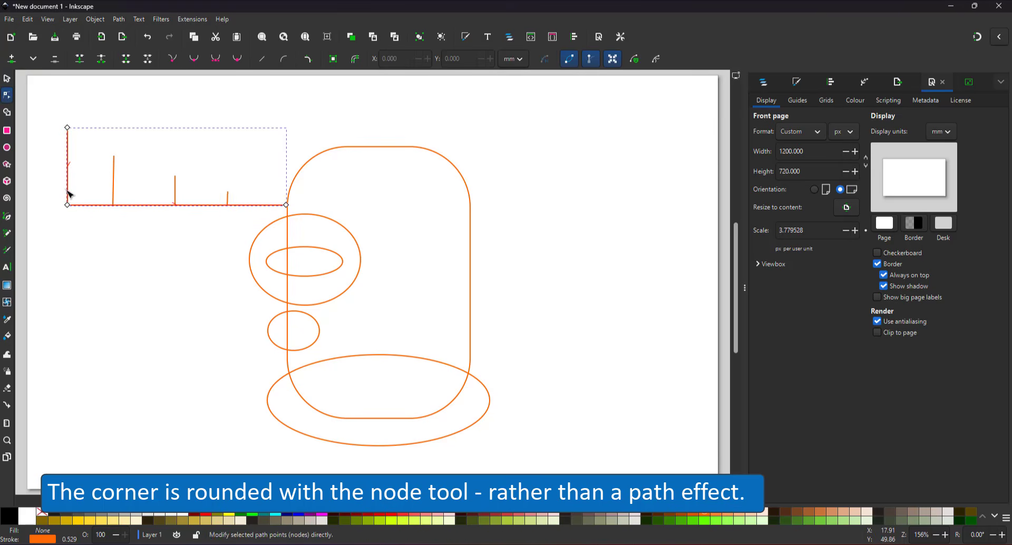
left_click(68, 205)
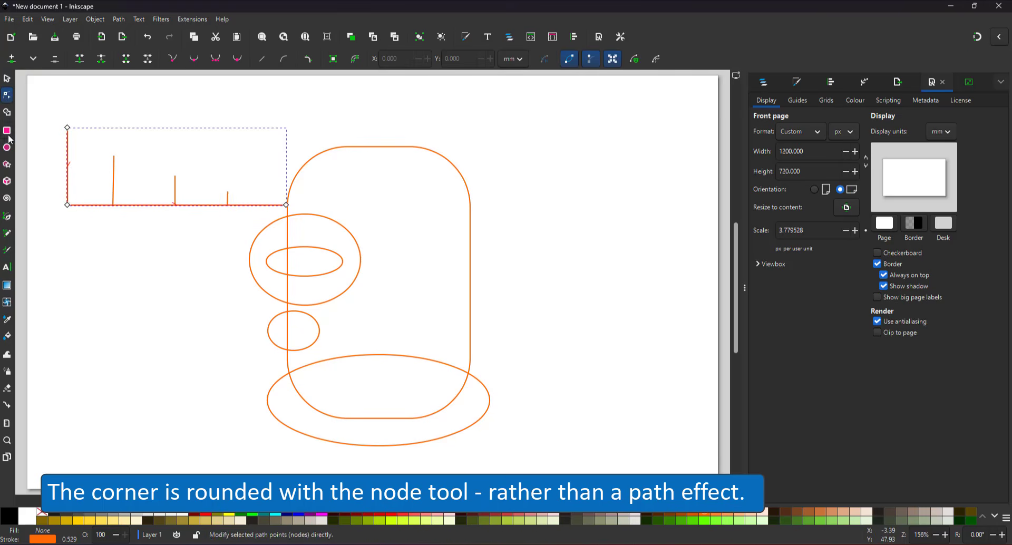
double_click(67, 174)
double_click(97, 206)
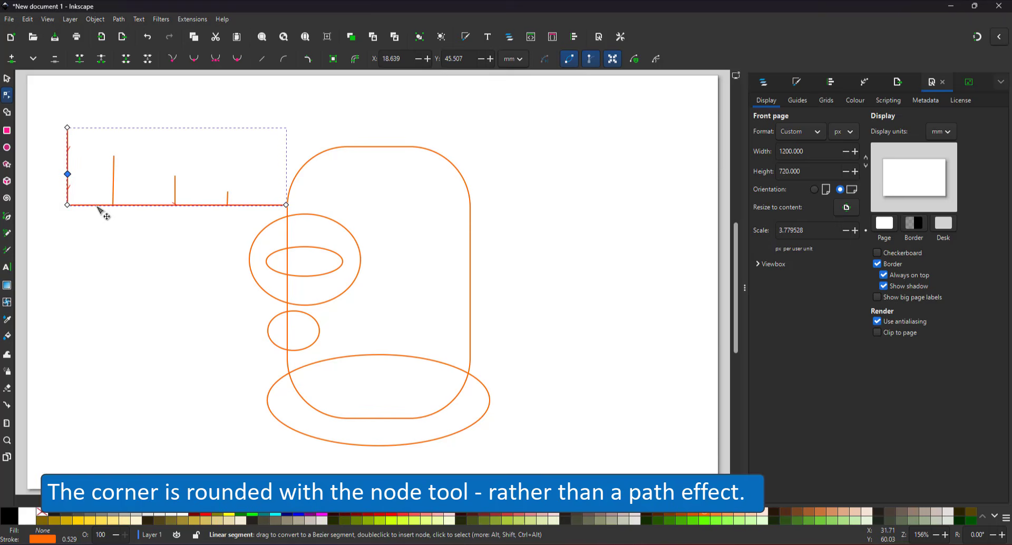
left_click(67, 205)
key("Delete")
left_click_drag(80, 187, 76, 195)
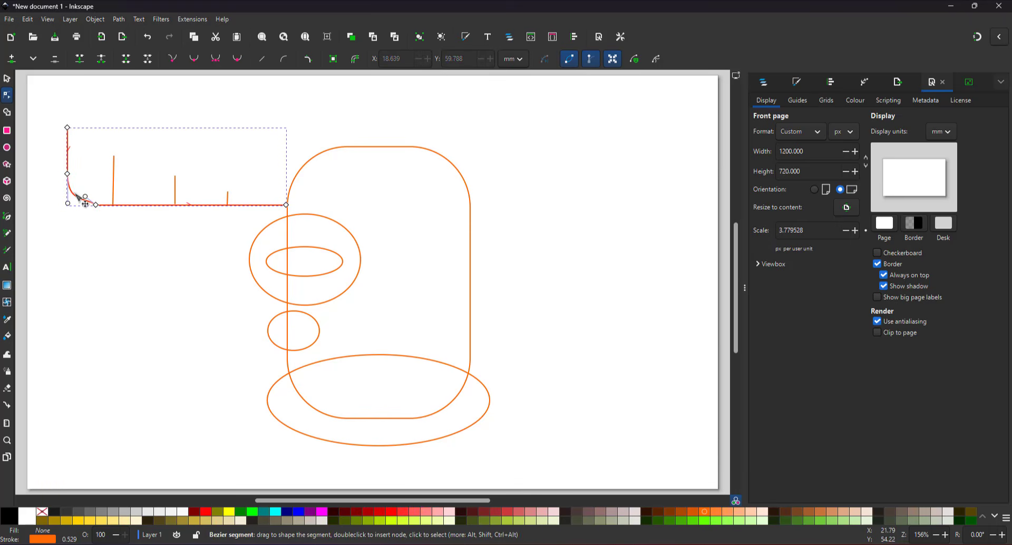
- Combine the antler line and its three tines into one path
key("s")
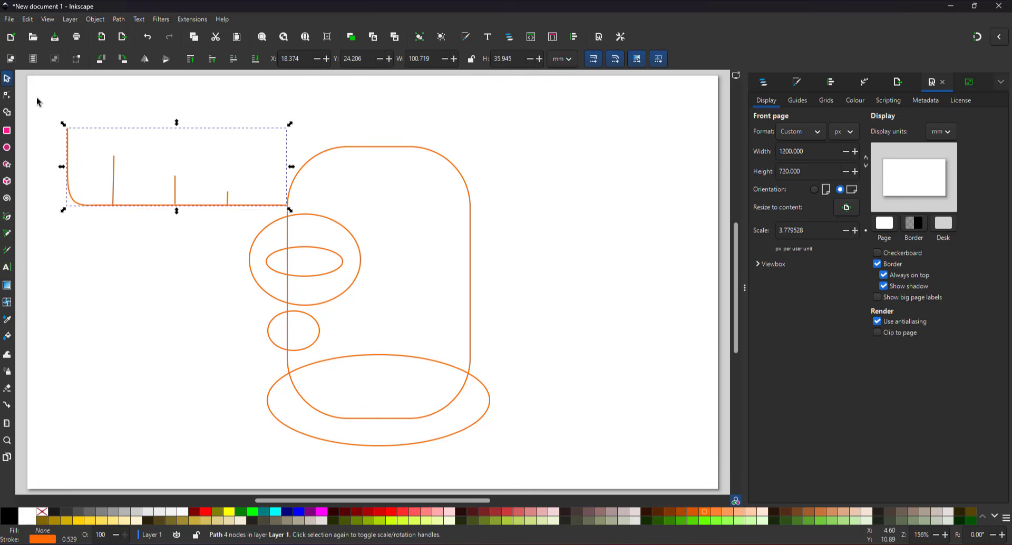
left_click_drag(38, 101, 238, 235)
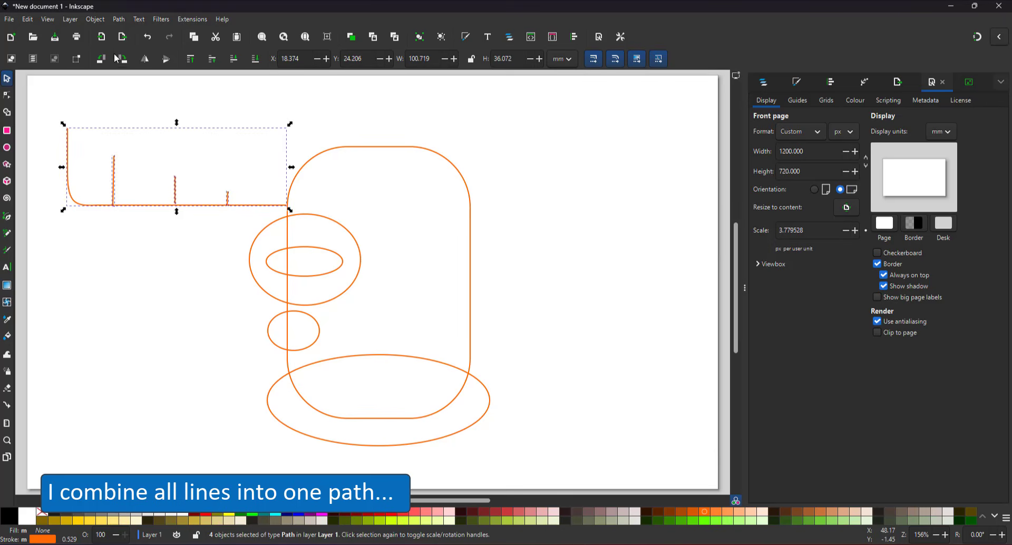
left_click(124, 22)
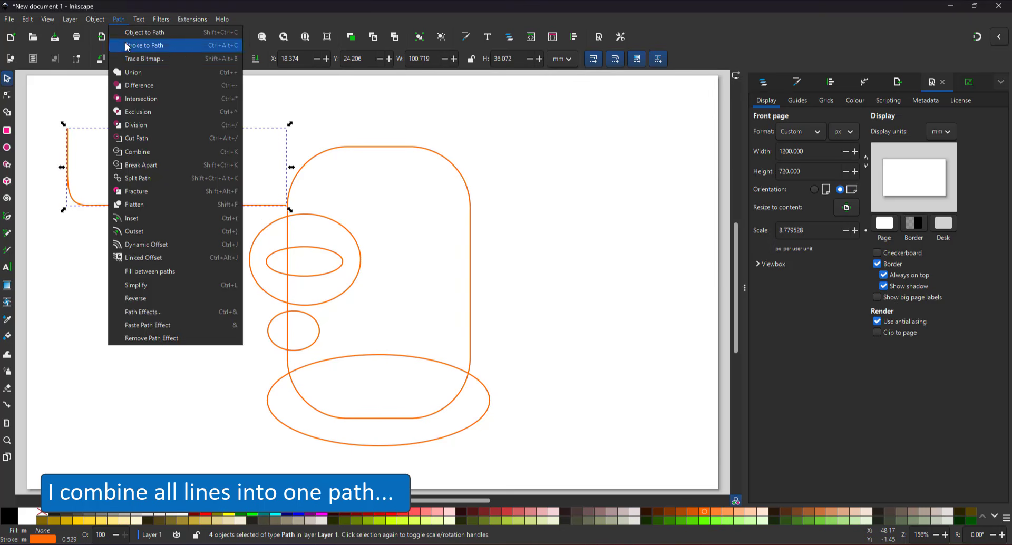
left_click(176, 156)
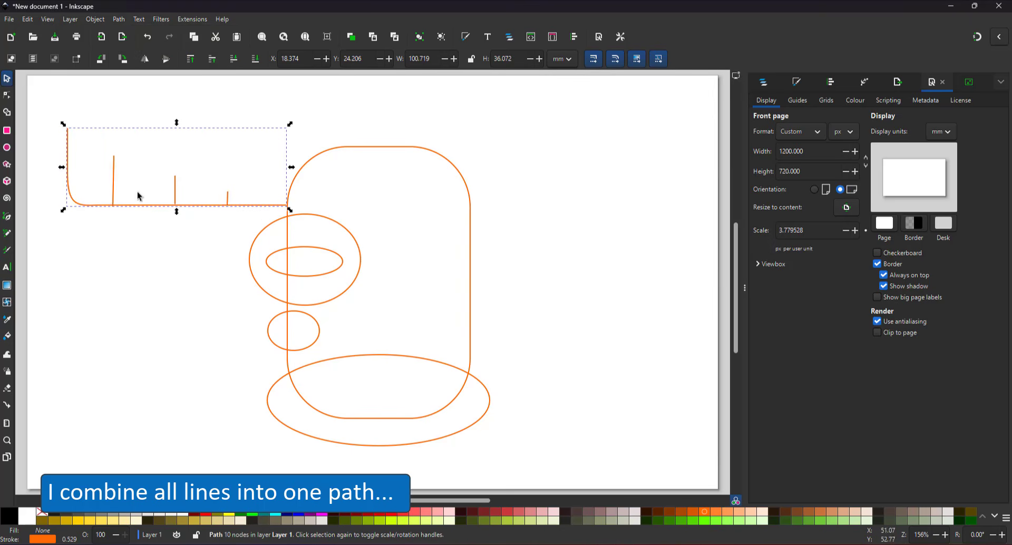
- Give the combined antler path round stroke caps and a stroke width of 15 mm
left_click(799, 85)
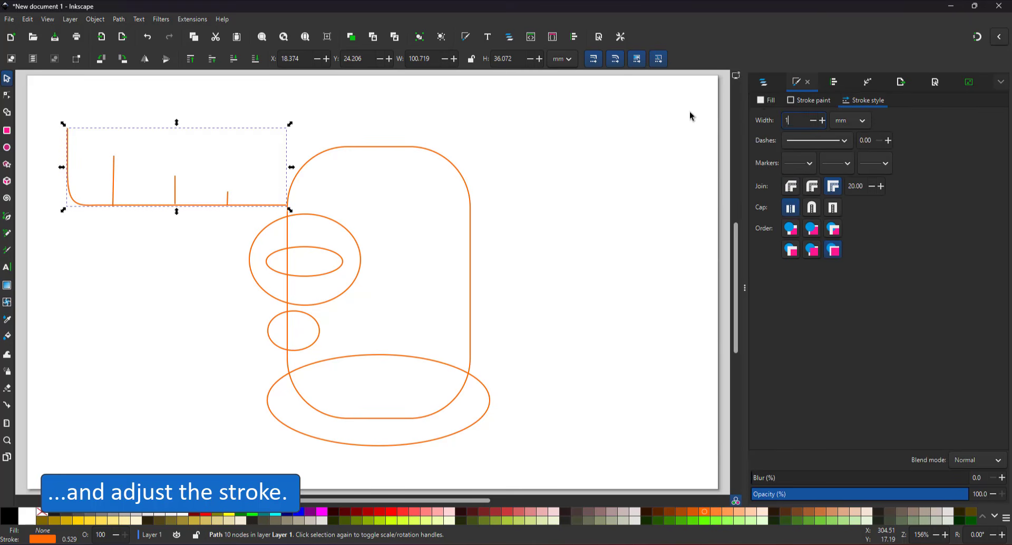
type("10")
key("Return")
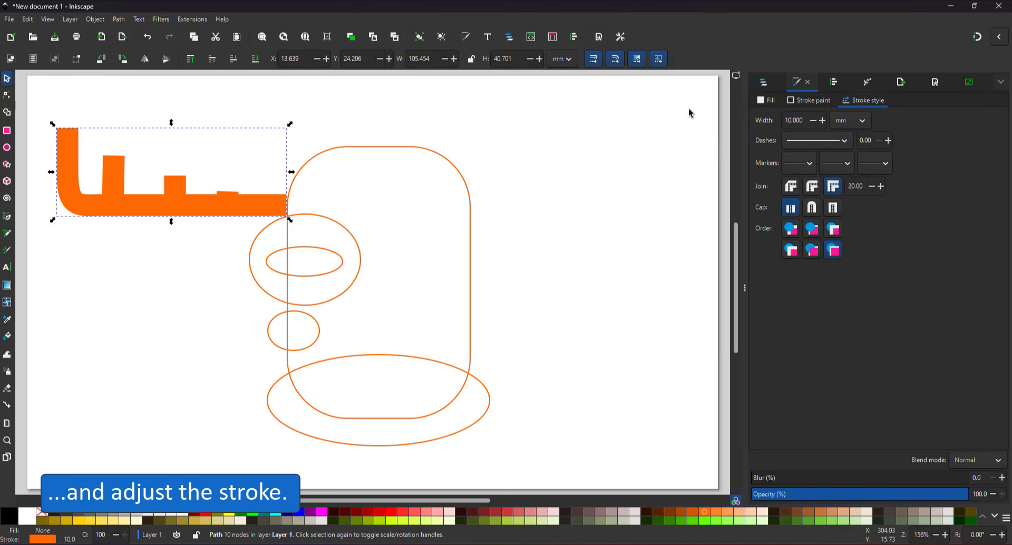
left_click(810, 211)
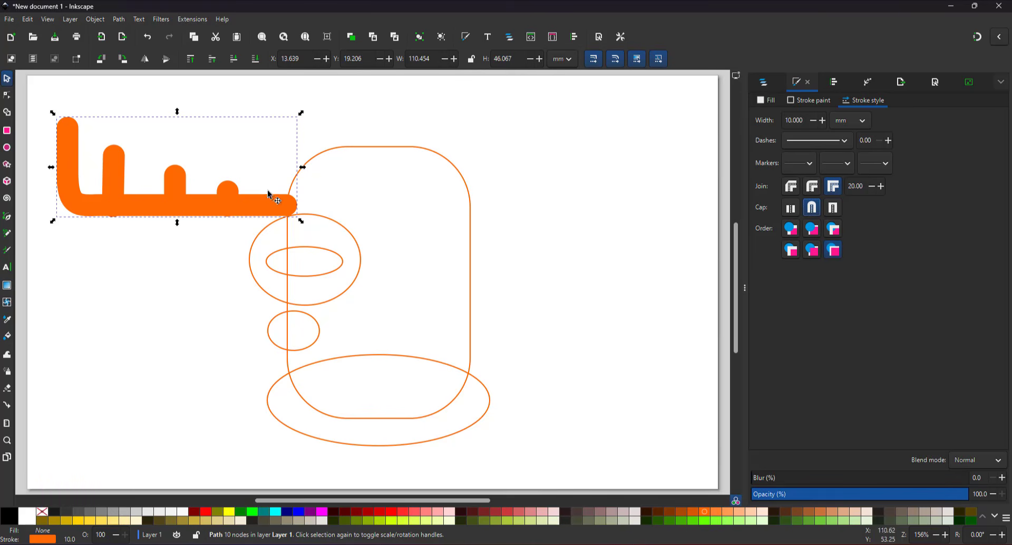
left_click_drag(806, 120, 705, 117)
type("15")
key("Return")
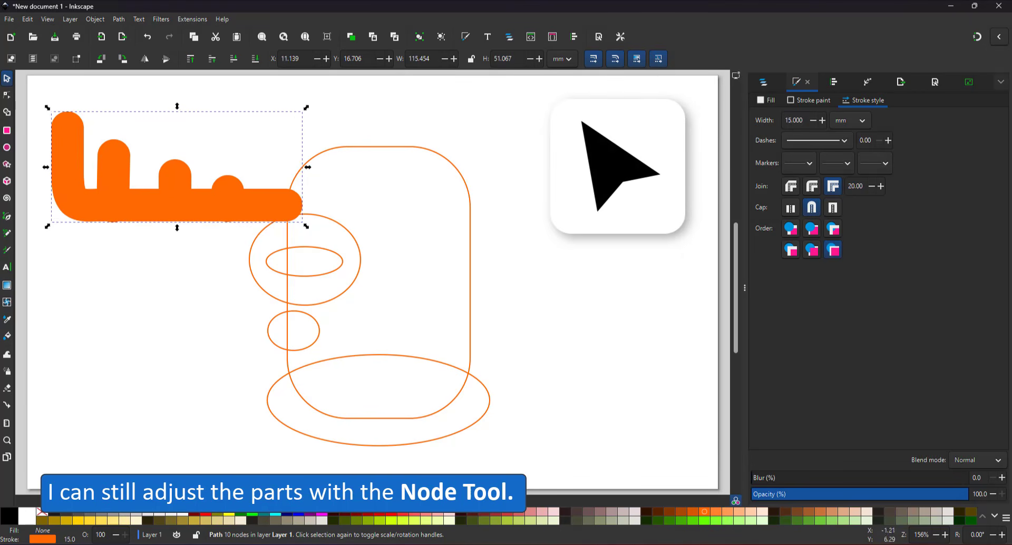
- Reshape the antler with the Node tool: curve the tallest tine, slant the two shorter ones outward and widen the corner's curve
left_click(7, 96)
mouse_move(114, 181)
left_mouse_down()
mouse_move(142, 182)
mouse_move(136, 204)
mouse_move(116, 179)
left_mouse_up()
key("ctrl+z")
left_click_drag(113, 155, 119, 144)
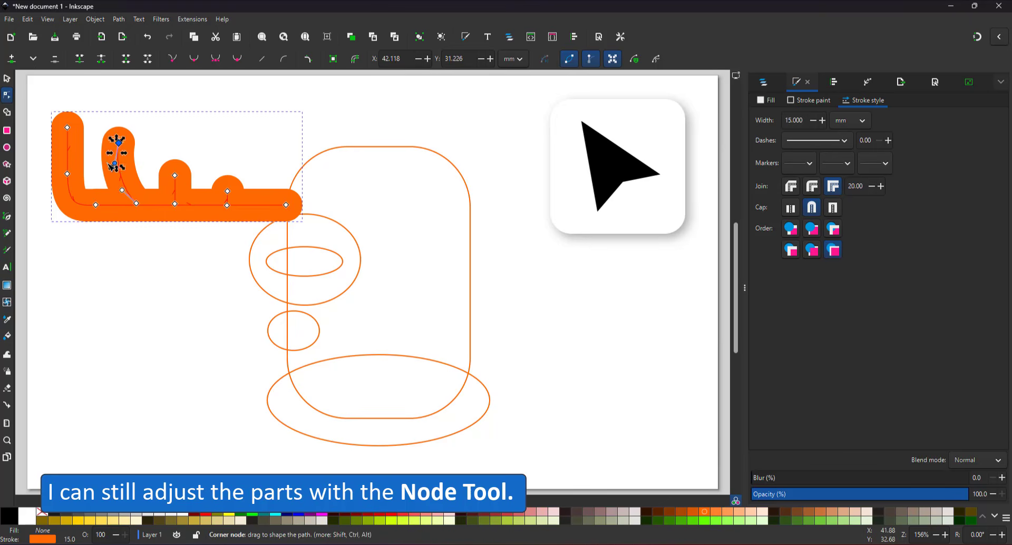
left_click_drag(95, 205, 119, 205)
left_click_drag(174, 175, 169, 179)
left_click_drag(227, 192, 219, 183)
left_click_drag(169, 178, 168, 167)
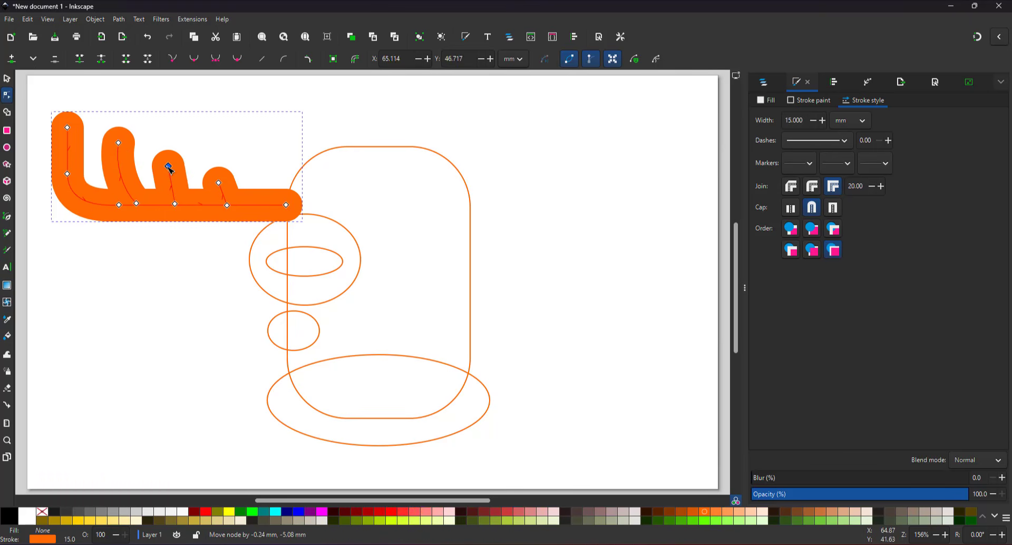
- Convert the antler's stroke to a path and give it an orange outline without a fill
key("s")
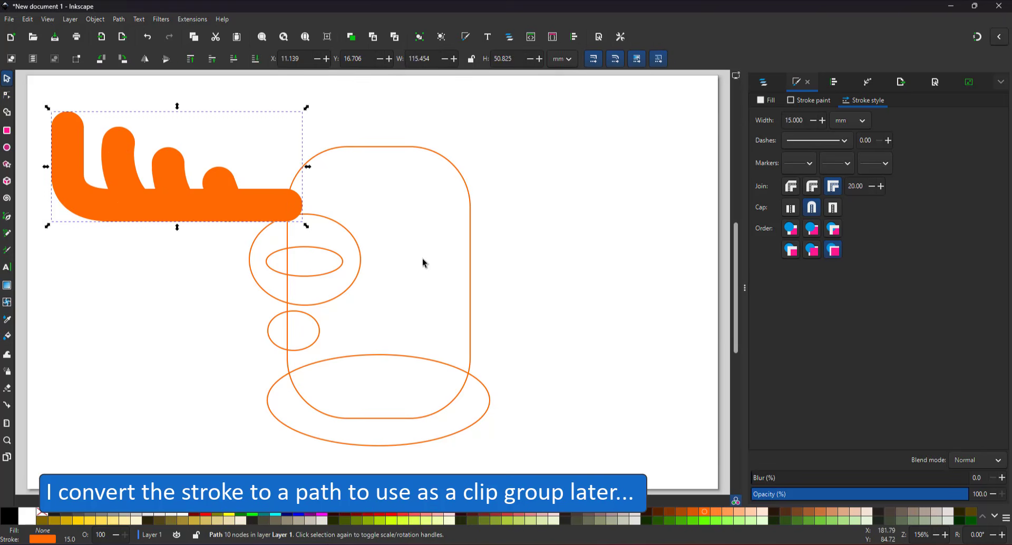
left_click(119, 19)
left_click(138, 44)
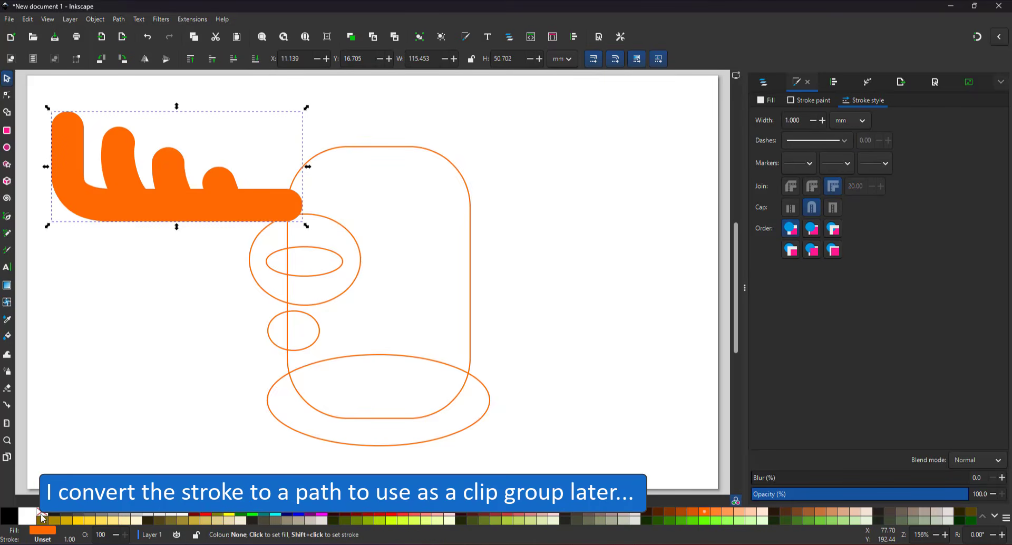
left_click(706, 519, "shift")
- Set the stroke width of the rounded rectangle and all four ellipses to 1 mm
left_click_drag(228, 93, 514, 461)
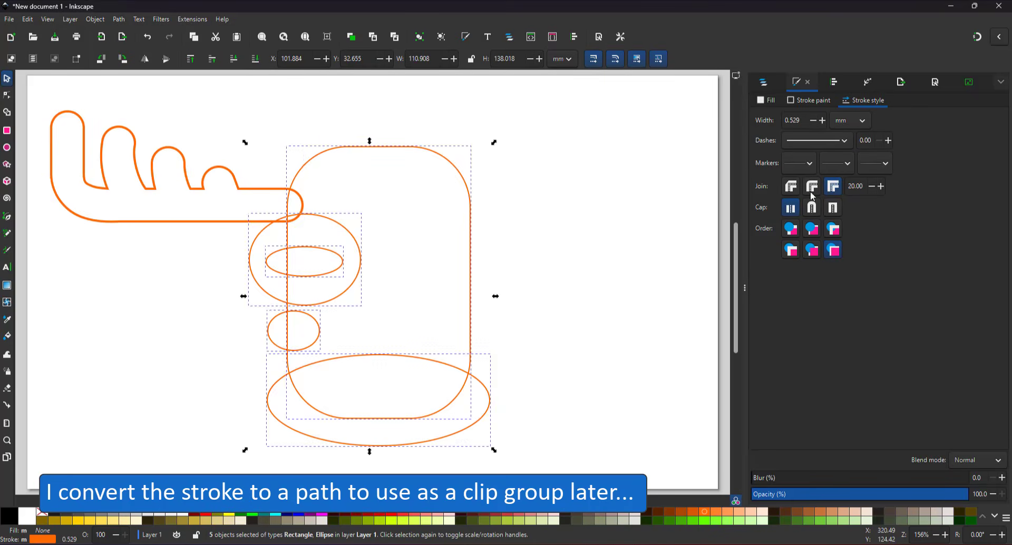
double_click(792, 120)
type("1")
key("Return")
left_click(523, 226)
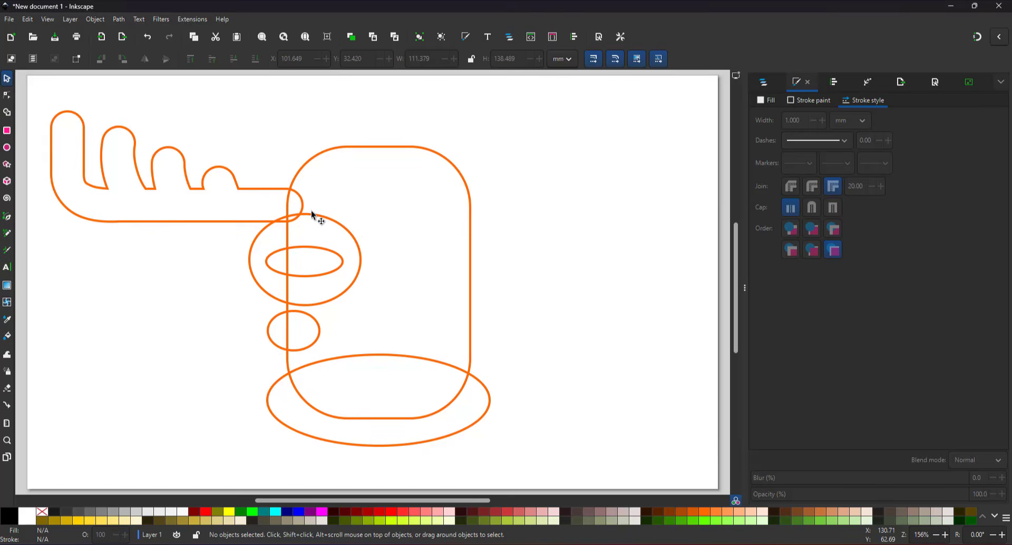
- Convert the four ellipses to paths
left_click(312, 212)
left_click(315, 250, "shift")
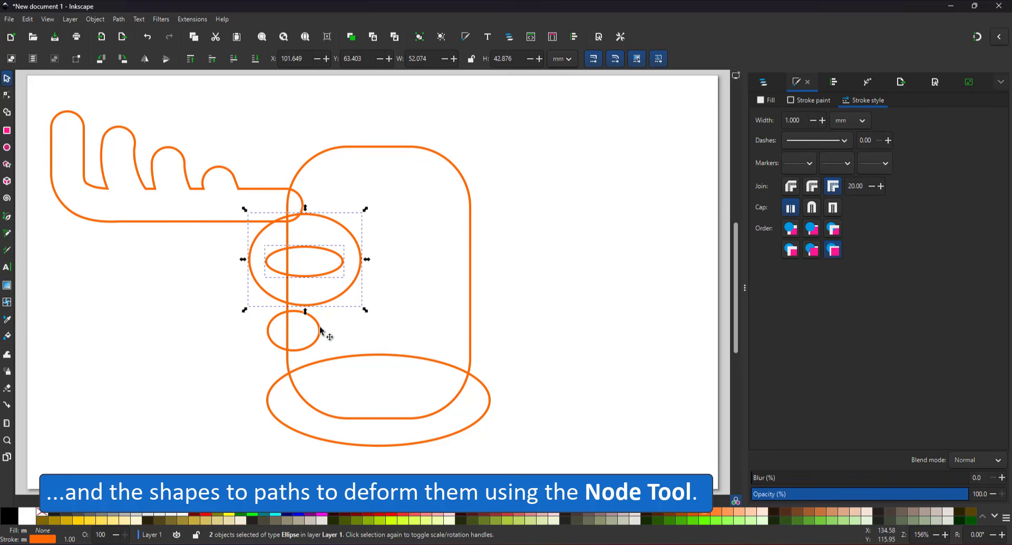
left_click(119, 19)
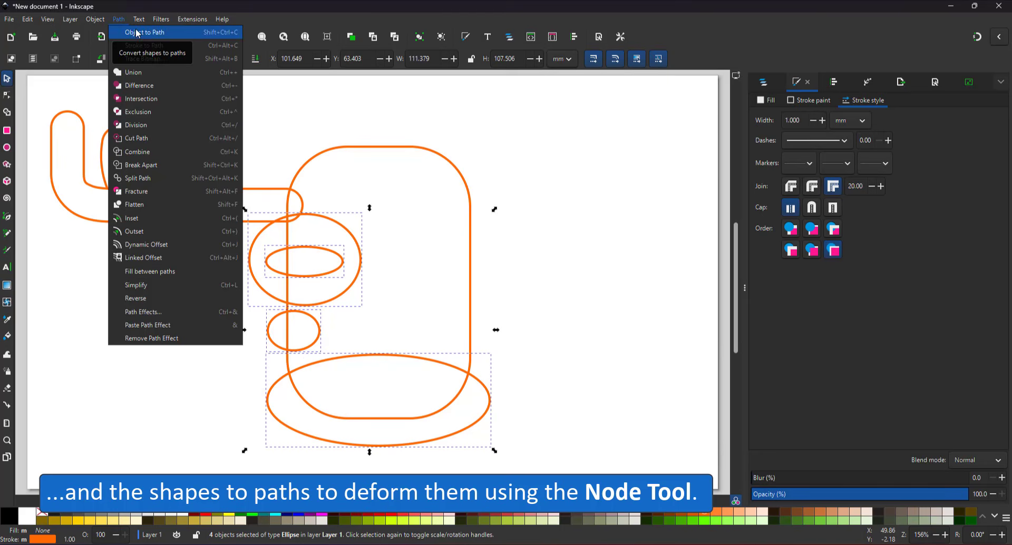
left_click(137, 33)
- Reshape the inner eye ellipse with the Node tool: bend its underside upward, lower the right end and shift the peak up and left
key("n")
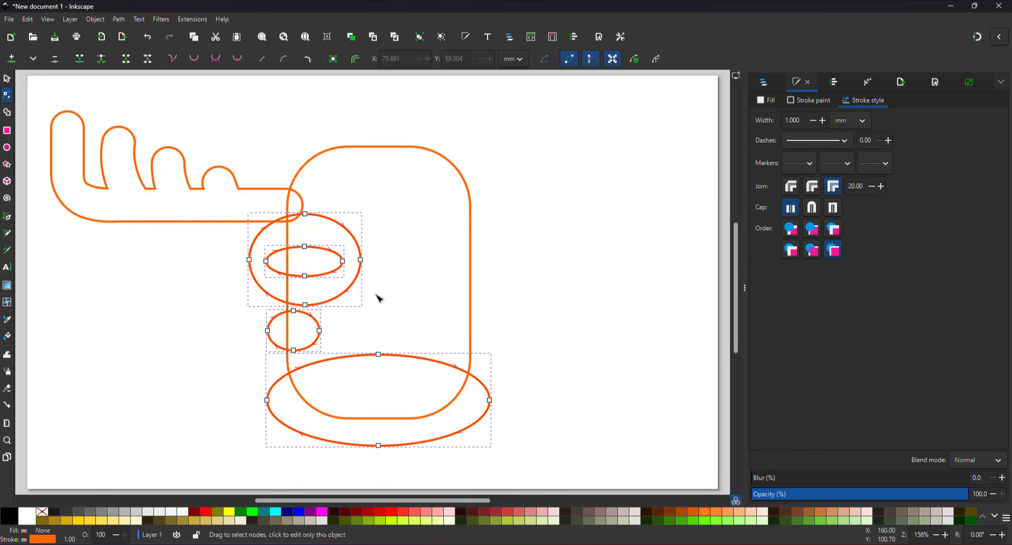
scroll(341, 289, "up", 3)
left_click(236, 244)
left_click_drag(236, 244, 231, 211)
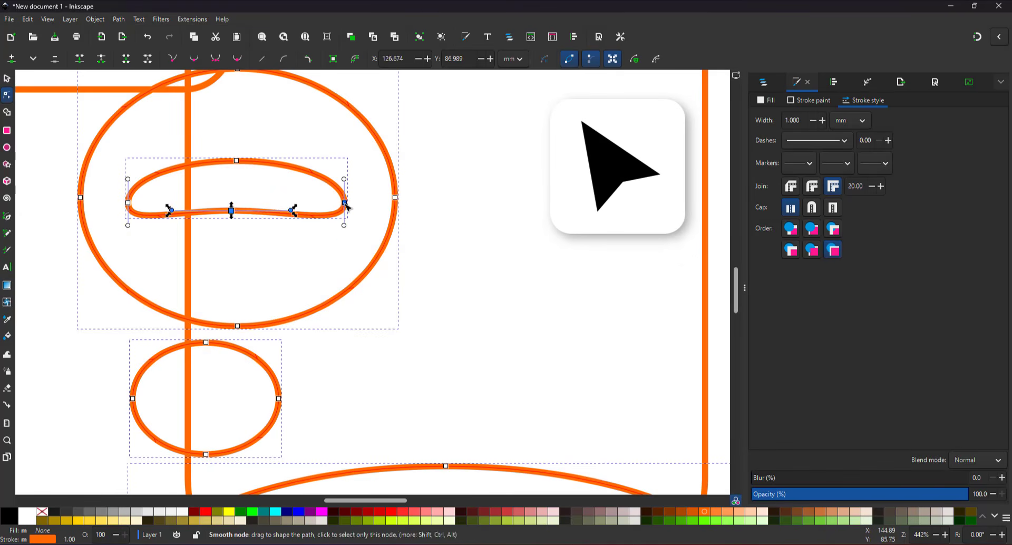
mouse_move(344, 203)
left_mouse_down()
mouse_move(343, 224)
mouse_move(362, 185)
mouse_move(359, 202)
left_mouse_up()
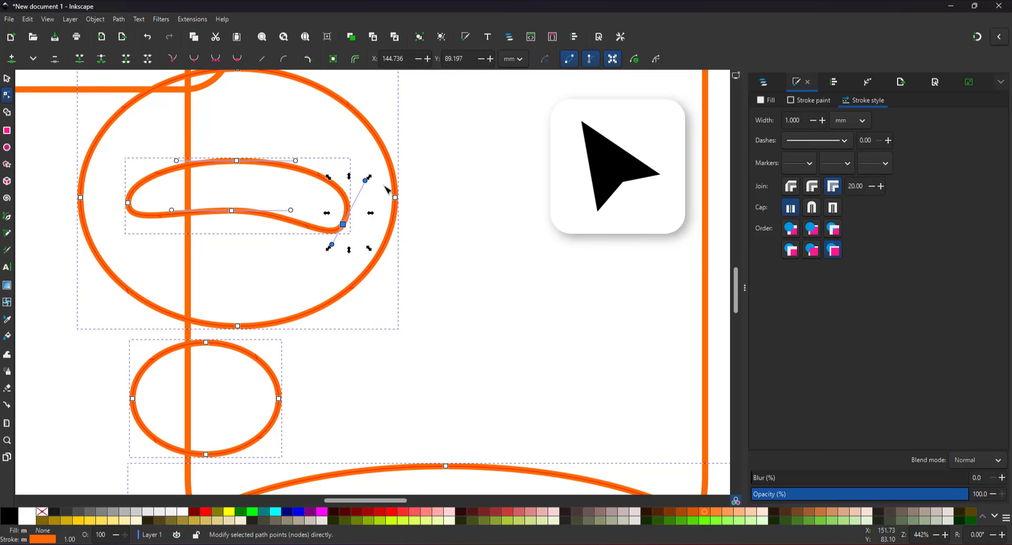
left_click_drag(236, 161, 208, 147)
- Reshape the outer eye ellipse to follow the inner one: raise the underside, lower the right end and smooth the curves with the handles
left_click_drag(237, 326, 213, 276)
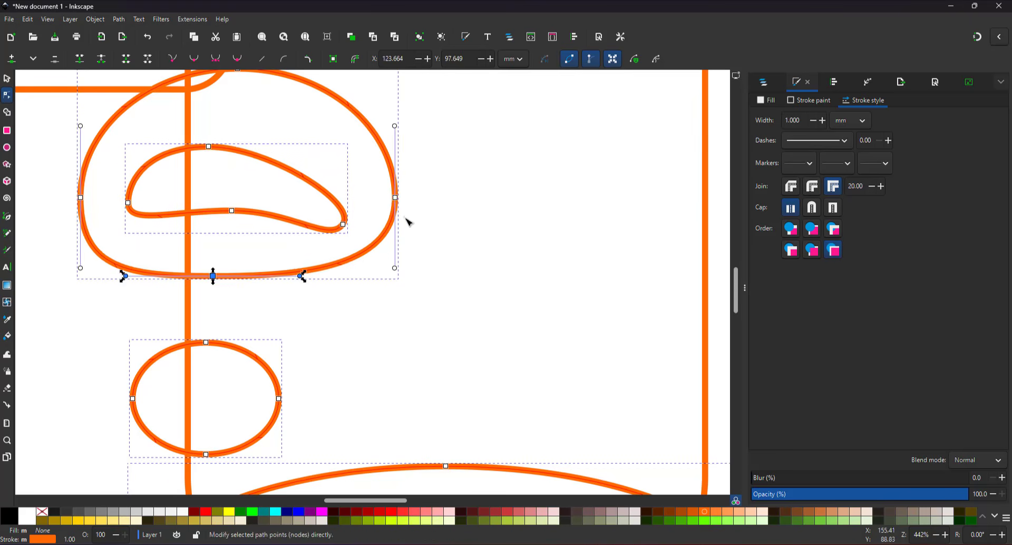
left_click_drag(395, 197, 400, 242)
left_click_drag(317, 143, 414, 256)
left_click_drag(335, 182, 312, 193)
left_click_drag(179, 311, 155, 324)
left_click_drag(418, 360, 439, 204)
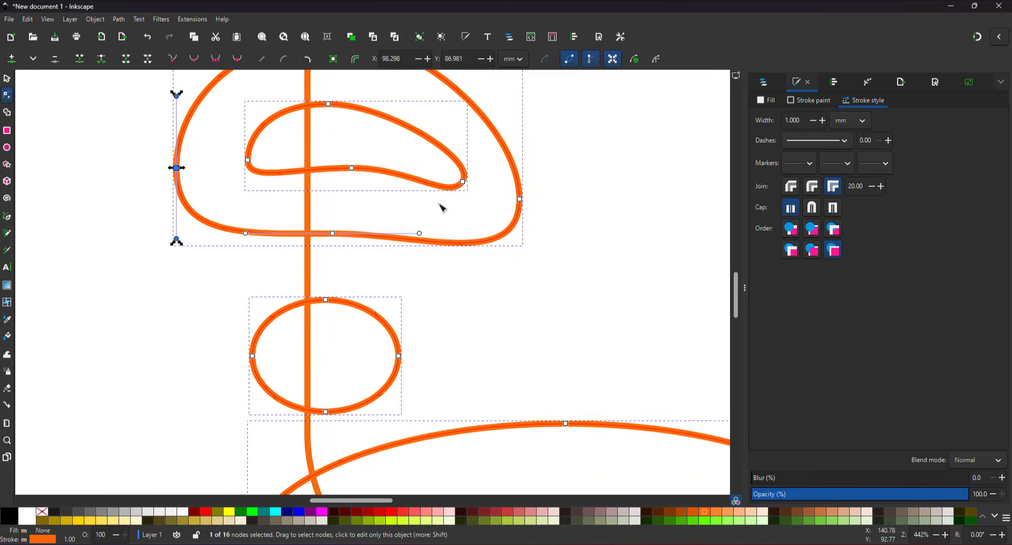
left_click_drag(246, 233, 242, 243)
- Reshape the small nostril ellipse with the Node tool: raise its underside to nearly flat and widen and slant its left end
left_click_drag(325, 412, 325, 376)
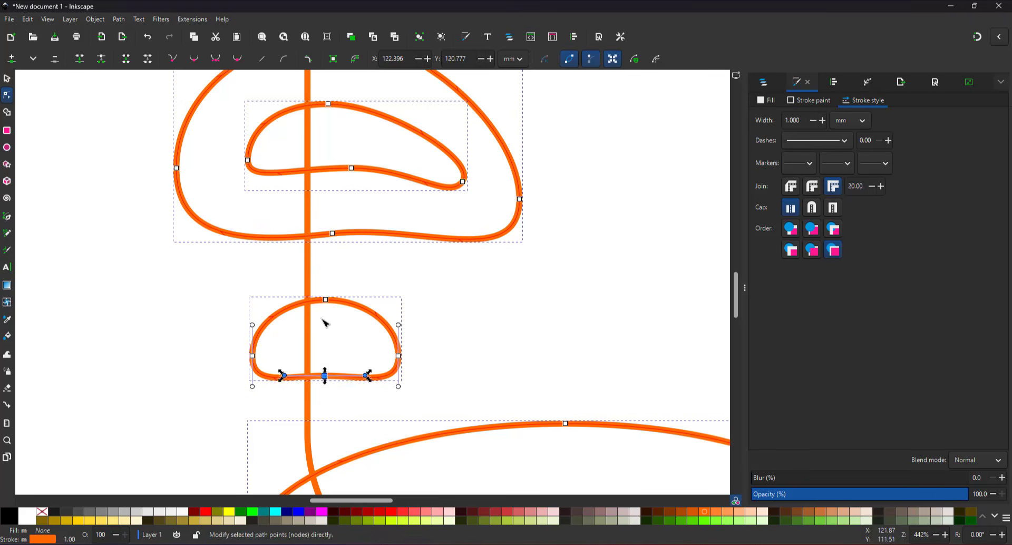
left_click_drag(252, 356, 244, 358)
left_click_drag(245, 327, 232, 315)
left_click(398, 356)
left_click(453, 326)
left_click(454, 329)
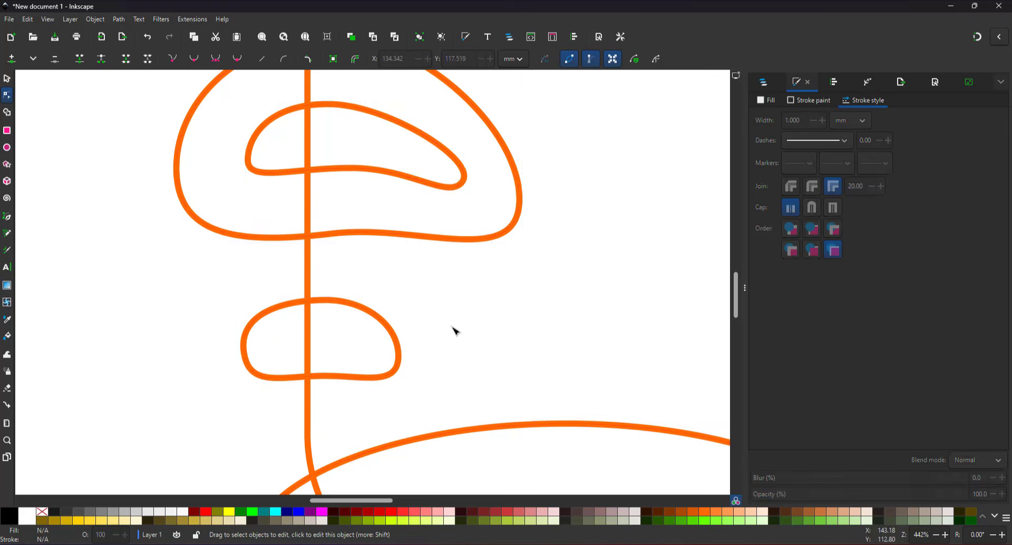
- Rotate the nostril shape slightly counter-clockwise
key("s")
left_click(390, 322)
left_click(391, 324)
left_click_drag(405, 385, 414, 371)
- Reshape the mouth ellipse with the Node tool: dip its upper edge downward and adjust the lowest point of its lower edge
scroll(410, 334, "down", 4)
scroll(427, 386, "up", 2)
left_click(428, 452)
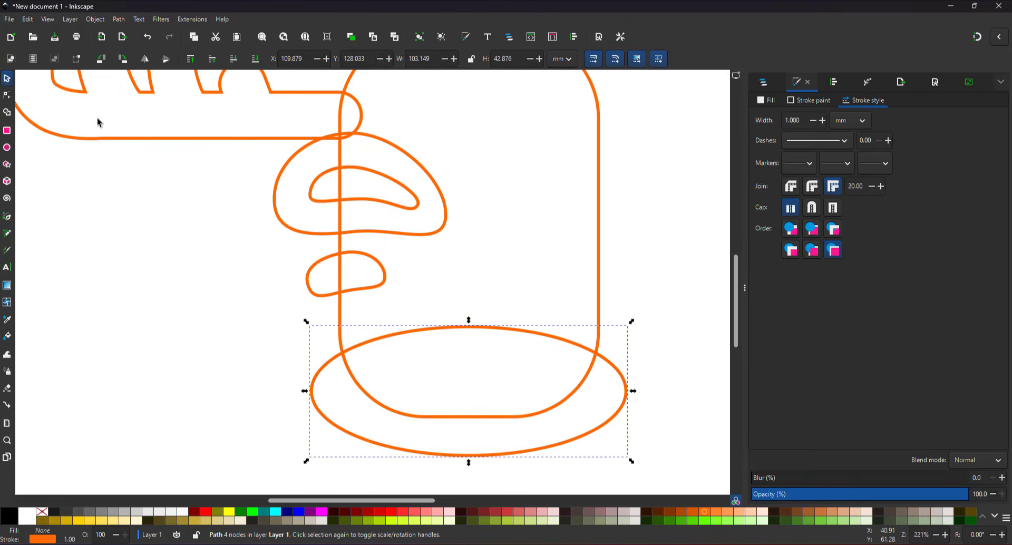
left_click(7, 94)
mouse_move(468, 455)
left_mouse_down()
mouse_move(472, 426)
mouse_move(467, 438)
left_mouse_up()
left_click_drag(468, 327, 467, 379)
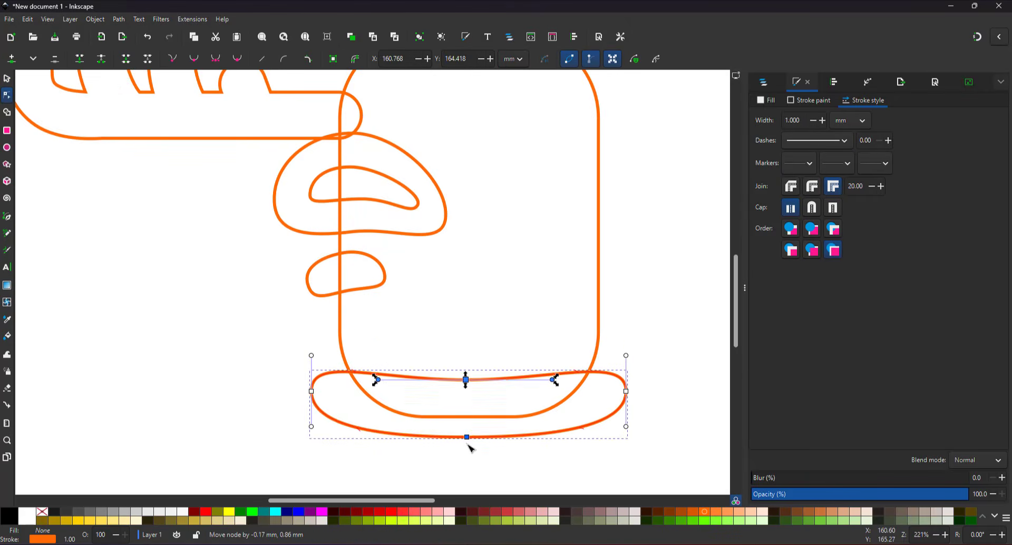
left_click_drag(467, 437, 467, 464)
- Move the mouth upward over the chin and scale it to about 94 mm wide and 28 mm high
key("s")
left_click_drag(631, 367, 552, 345)
left_click_drag(587, 338, 615, 327)
- Add the Offset path effect to the mouth and pull the offset outline outward around it
left_click(868, 82)
left_click(813, 105)
type("of")
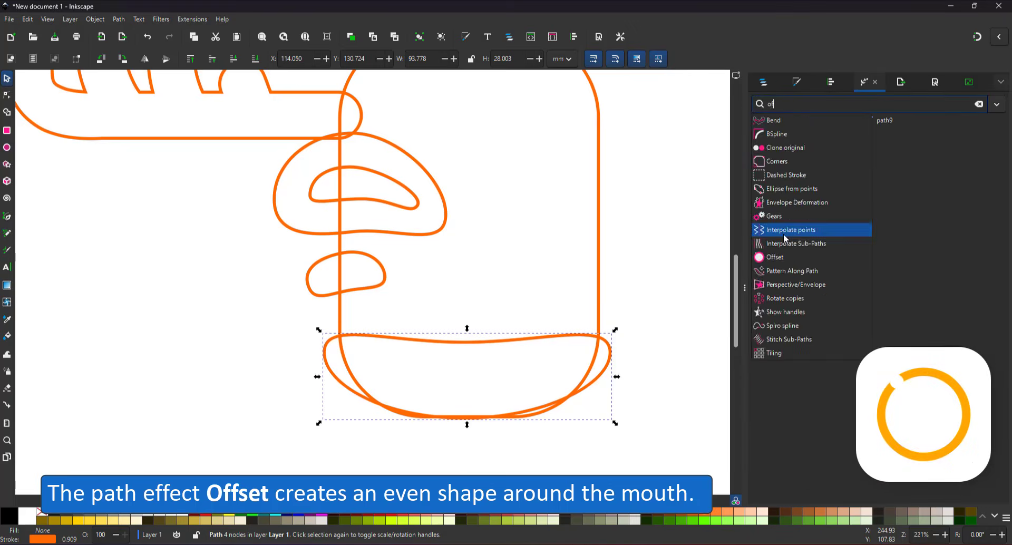
left_click(786, 231)
key("n")
left_click_drag(468, 339, 492, 306)
- Set the mouth's offset distance to 12 mm after trying 10 mm
type("10")
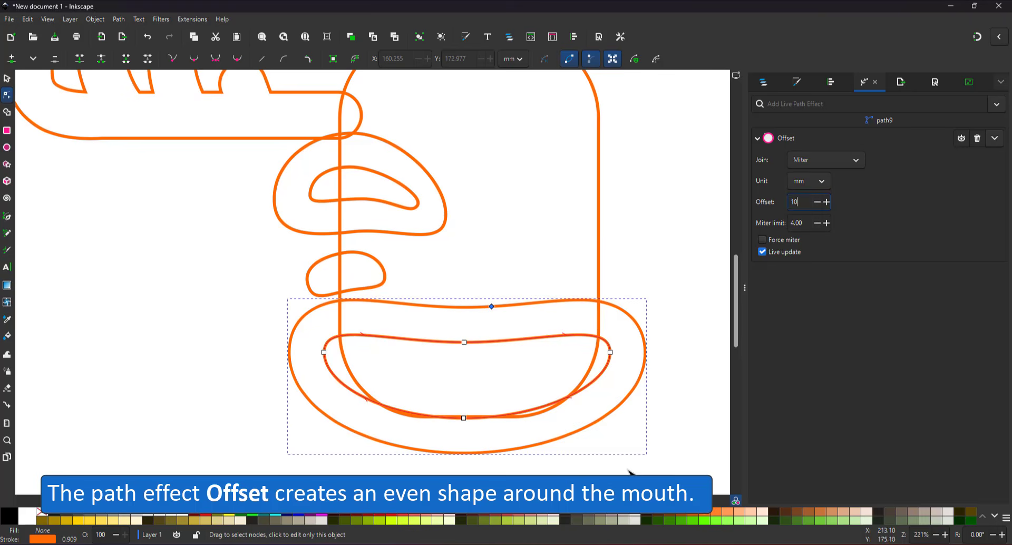
key("Return")
double_click(801, 202)
type("12")
key("Return")
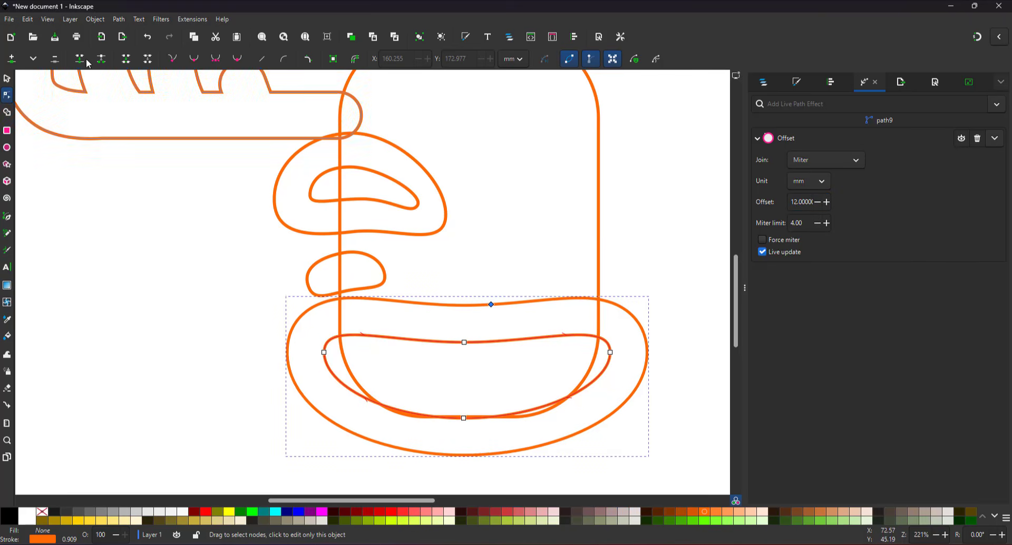
- Start a straight-sided Pen tool path along the mouth's upper edge, outlining two tapered teeth from its left end
key("s")
left_click(368, 257)
scroll(336, 354, "down", 3)
scroll(458, 364, "up", 2, "ctrl")
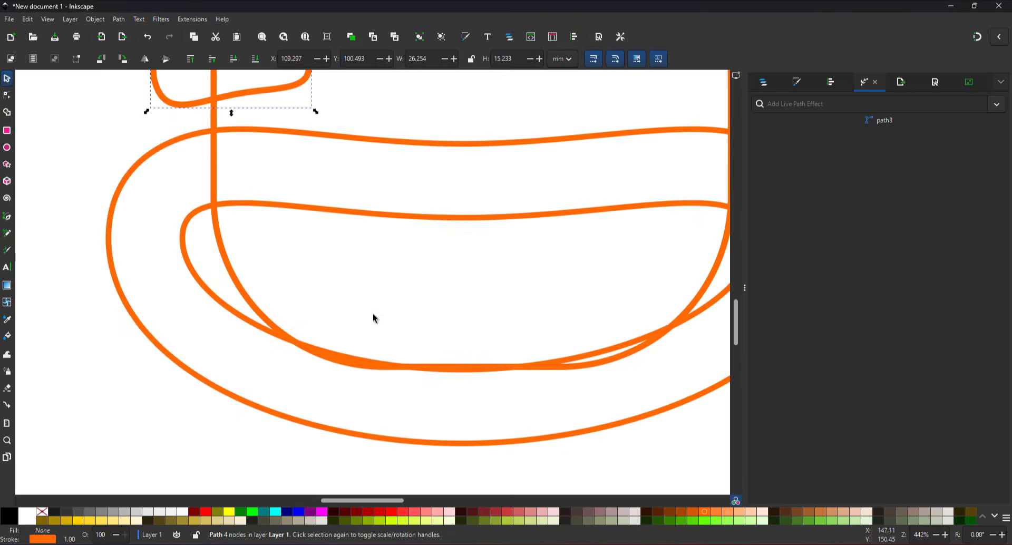
left_click(6, 216)
left_click(197, 196)
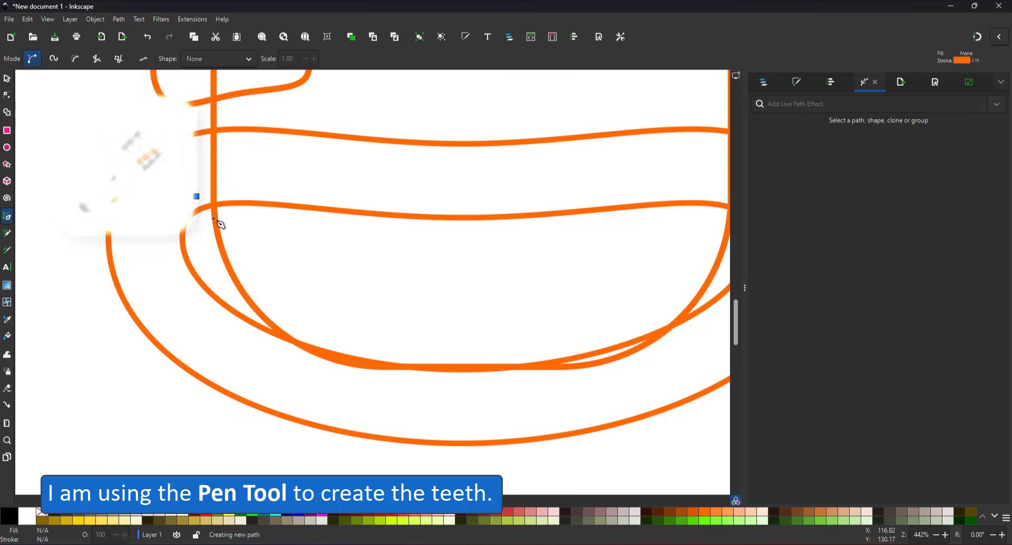
left_click(208, 245)
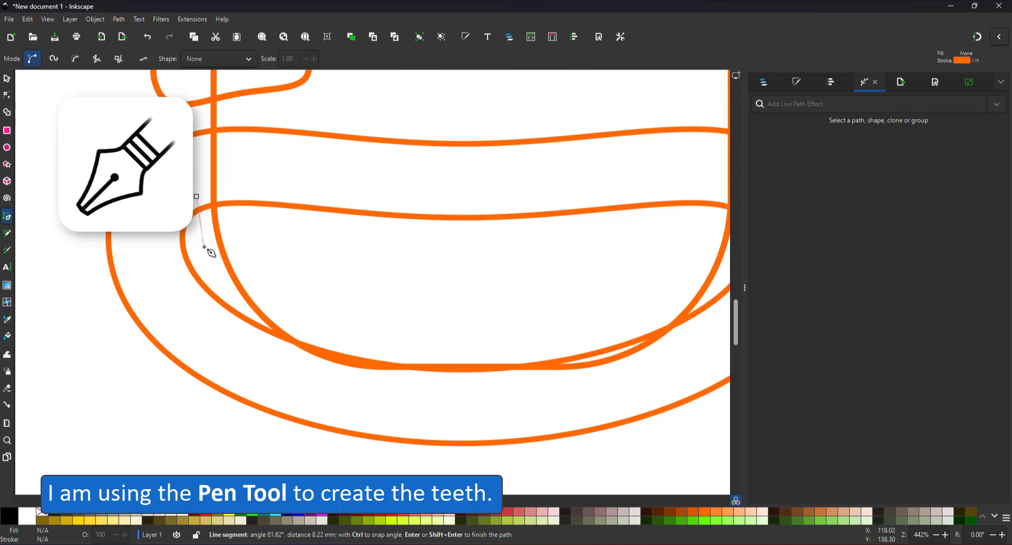
left_click(270, 253)
left_click(284, 189)
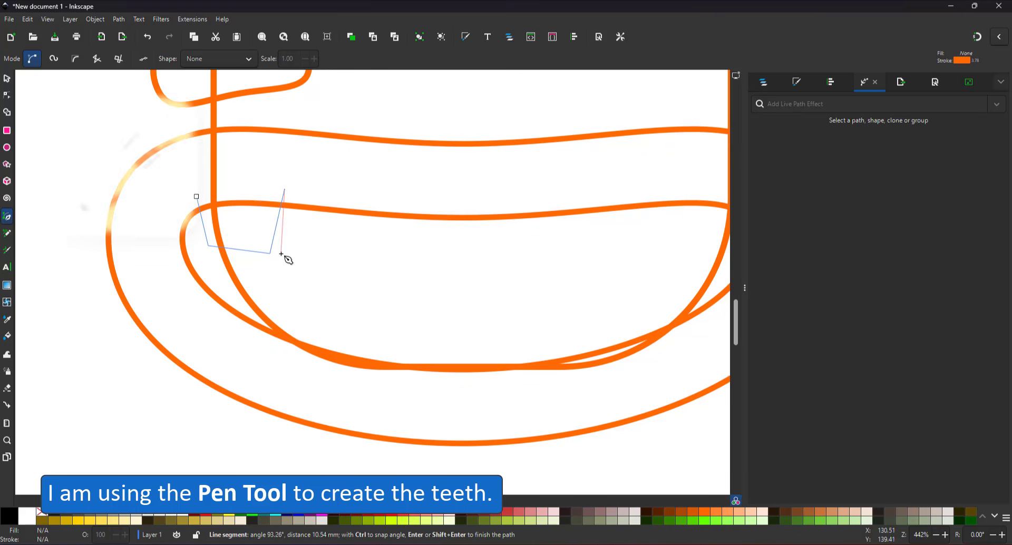
left_click(281, 256)
left_click(353, 263)
left_click(365, 201)
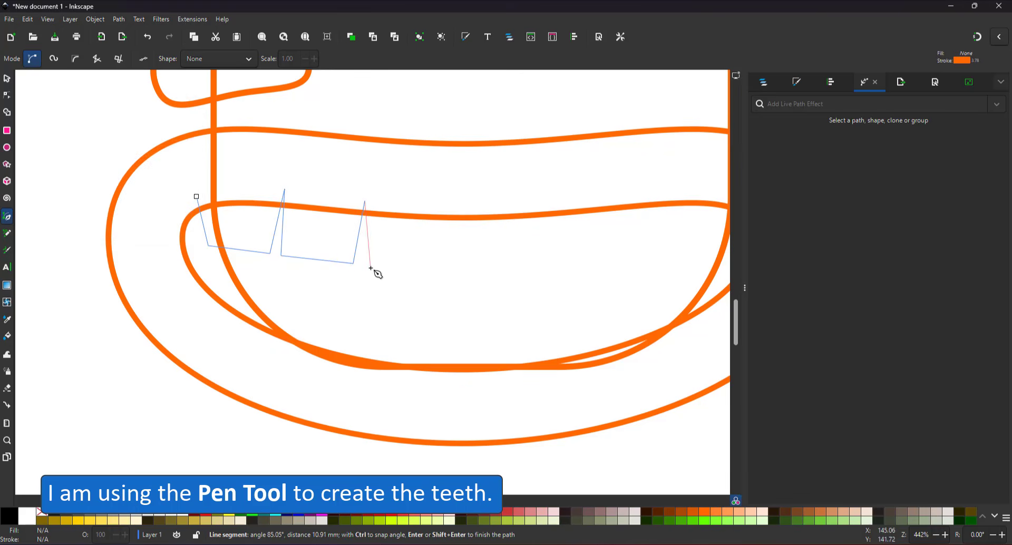
- Continue the tooth path with two more teeth toward the mouth's centre and close it through a peak above the upper edge
left_click(361, 266)
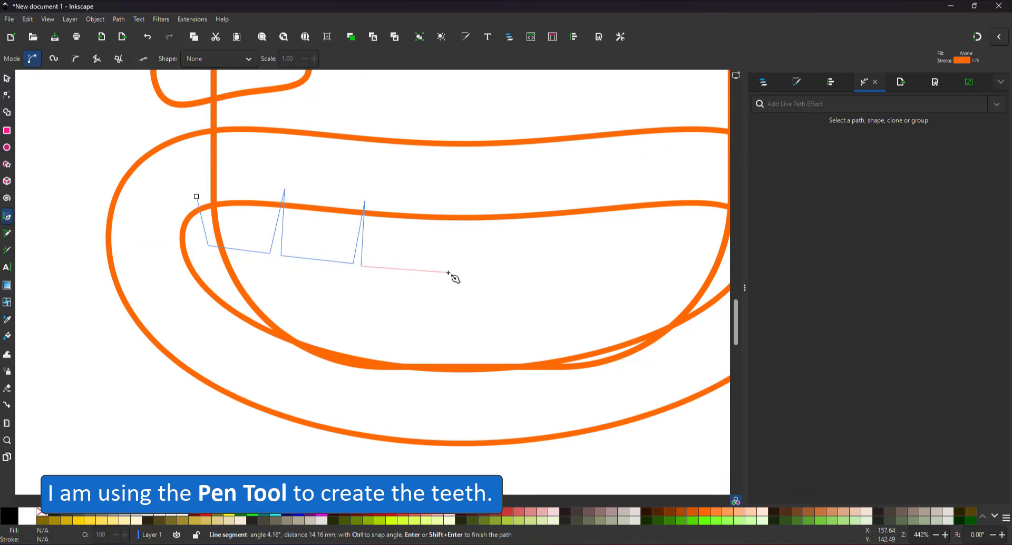
left_click(434, 268)
left_click(439, 204)
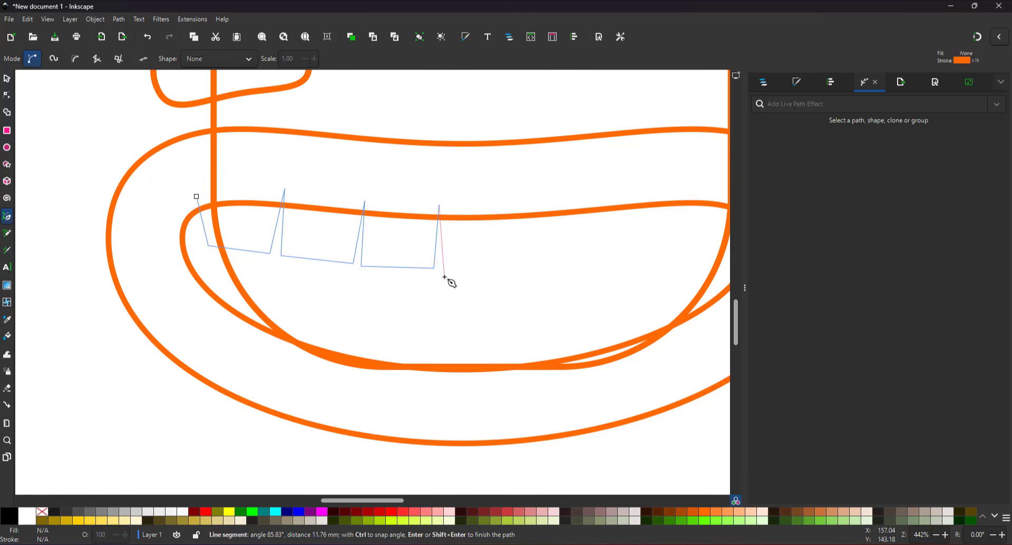
left_click(441, 269)
left_click(524, 269)
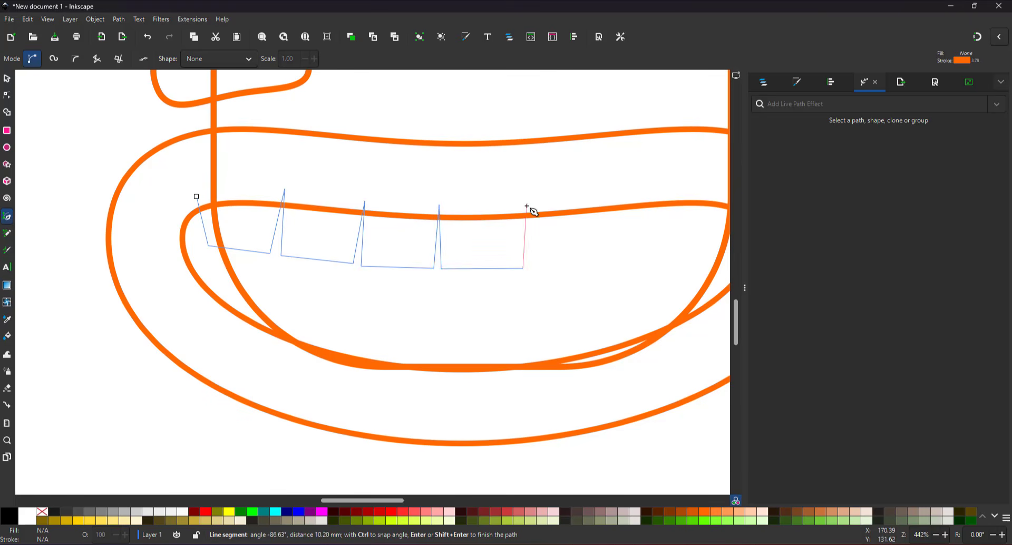
left_click(528, 205)
left_click(346, 175)
left_click(198, 197)
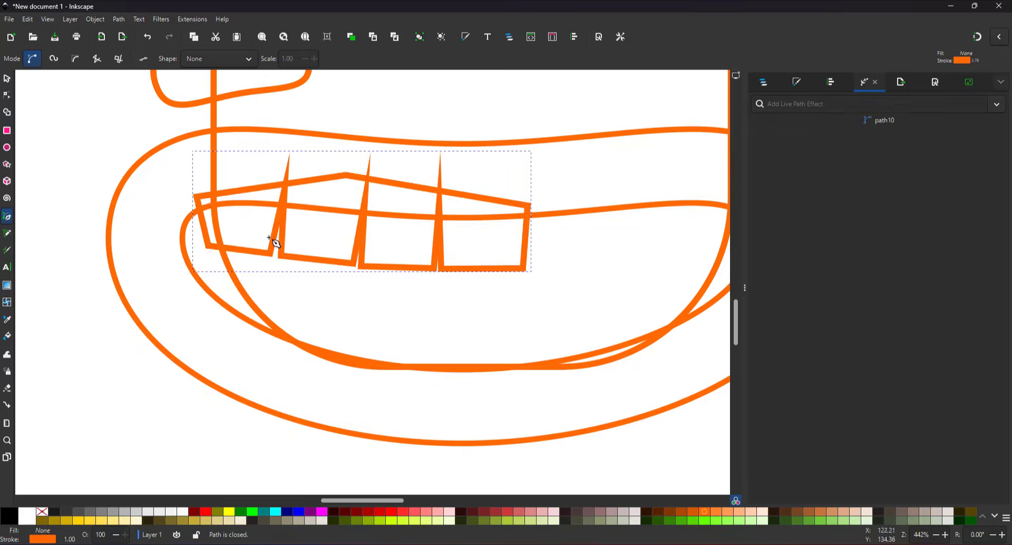
- Narrow the row of teeth to about 45 mm wide and add the Corners path effect to it
key("s")
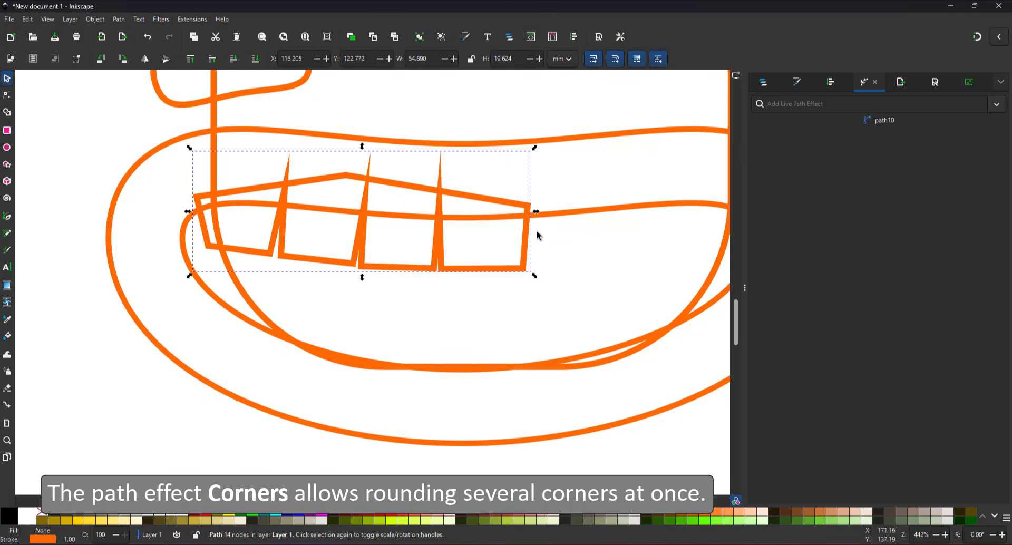
left_click_drag(536, 213, 475, 212)
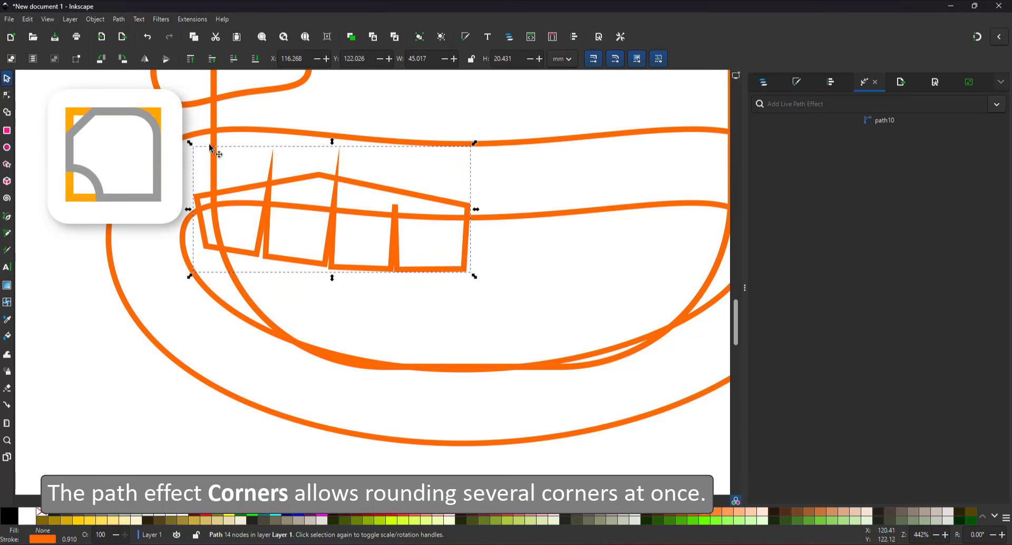
left_click(6, 94)
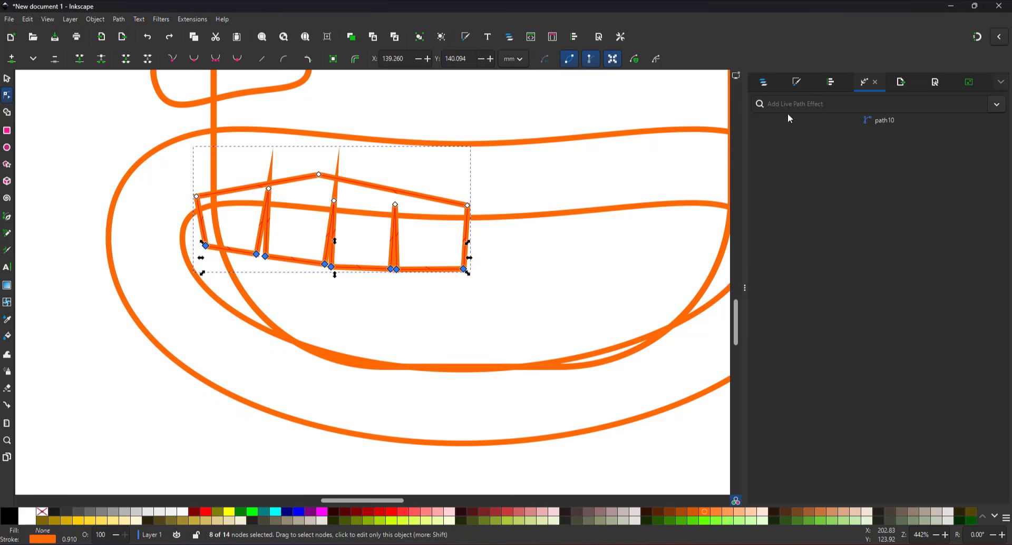
left_click(781, 219)
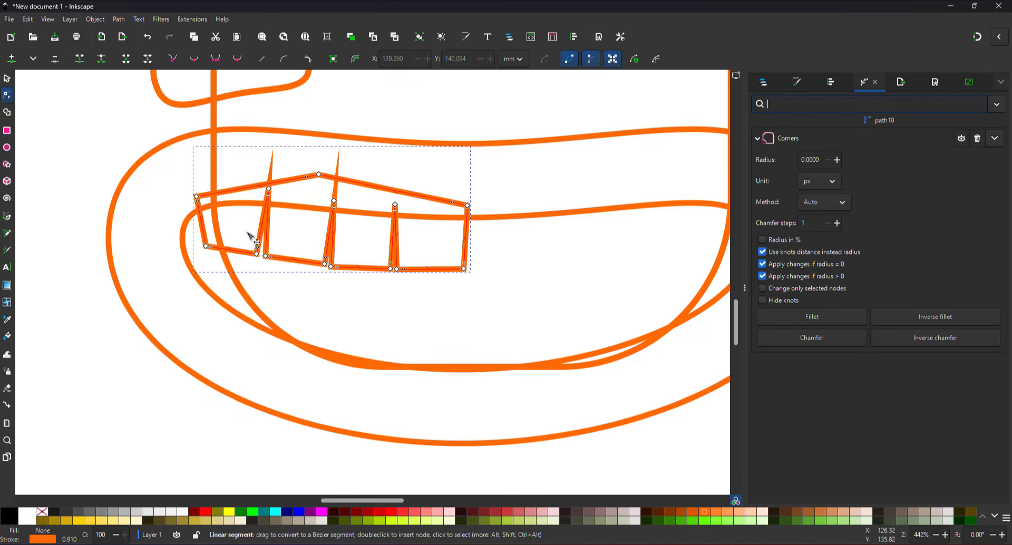
- Select the eight lower corner nodes of the teeth and round them all at once with a corner knot
left_click_drag(175, 232, 515, 327)
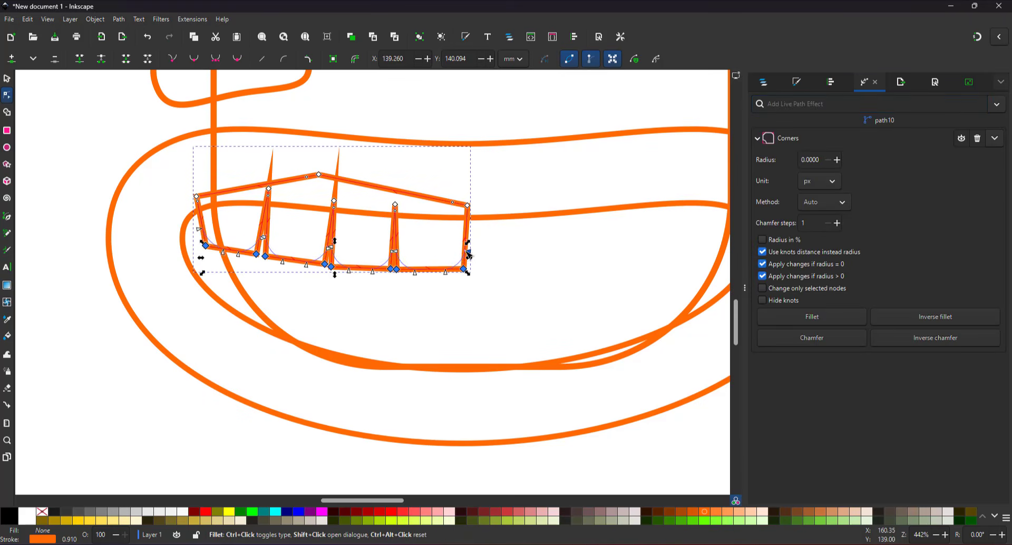
left_click_drag(469, 256, 468, 255)
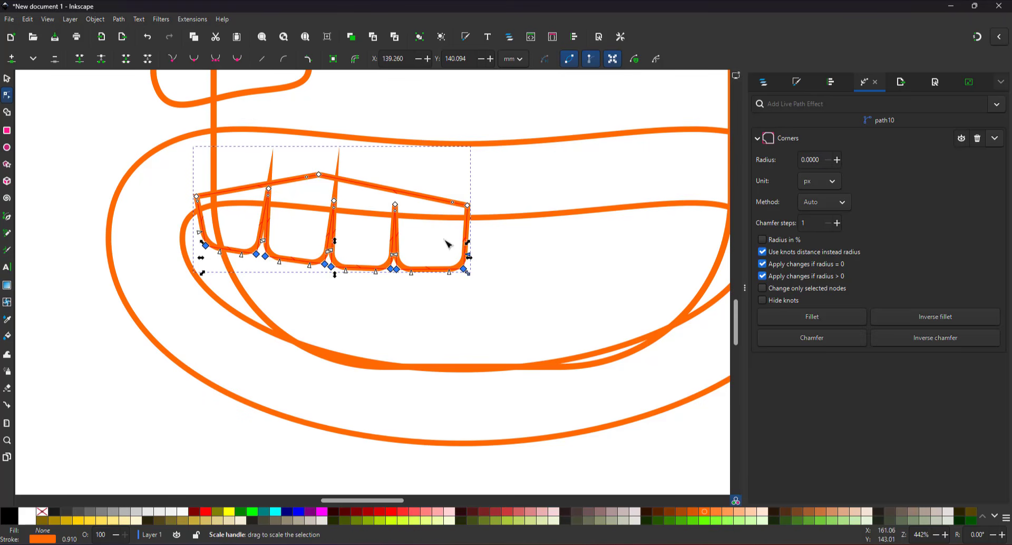
left_click(6, 80)
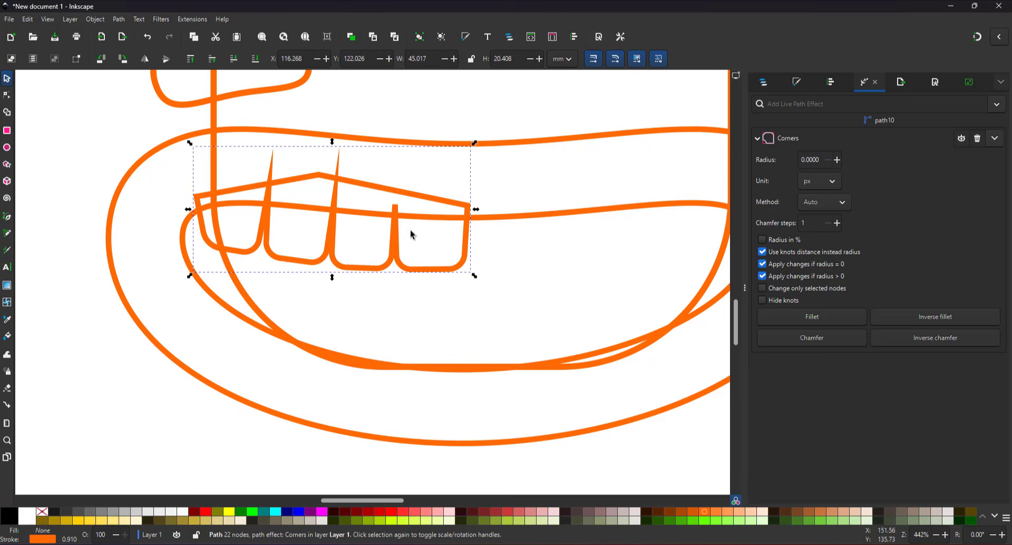
- Place a vertically flipped duplicate of the teeth directly below the upper row and tilt it clockwise
key("ctrl+d")
key("v")
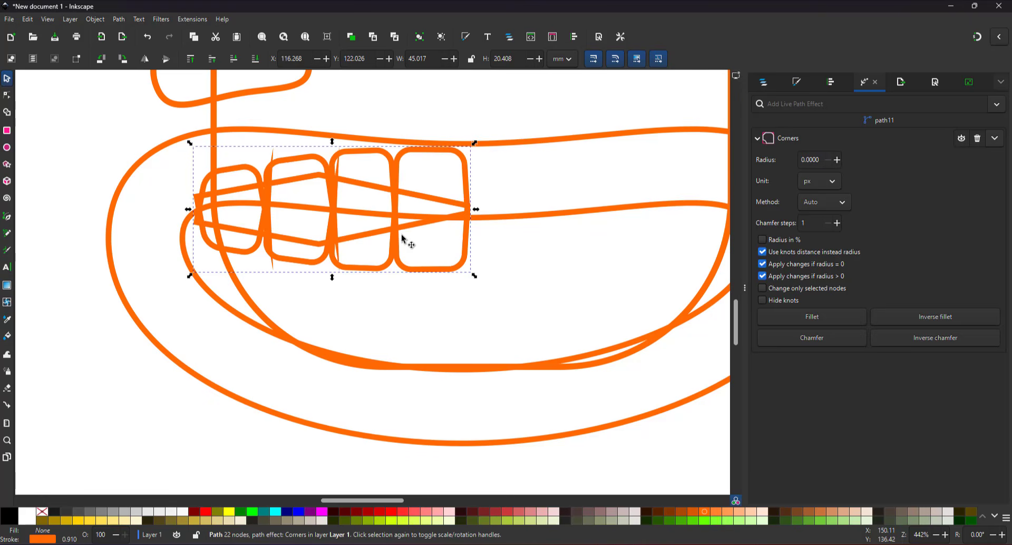
left_click_drag(392, 186, 392, 302)
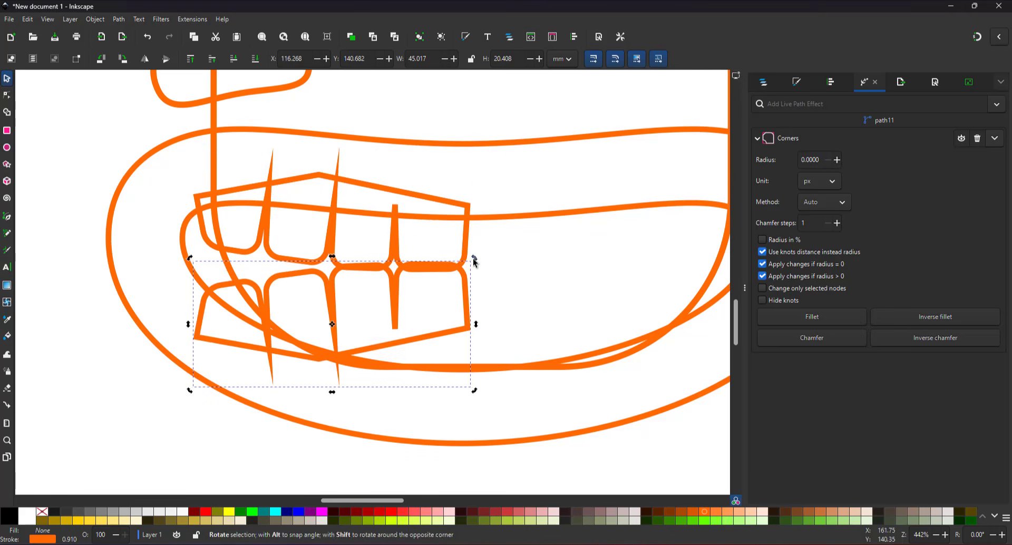
left_click_drag(474, 261, 429, 298)
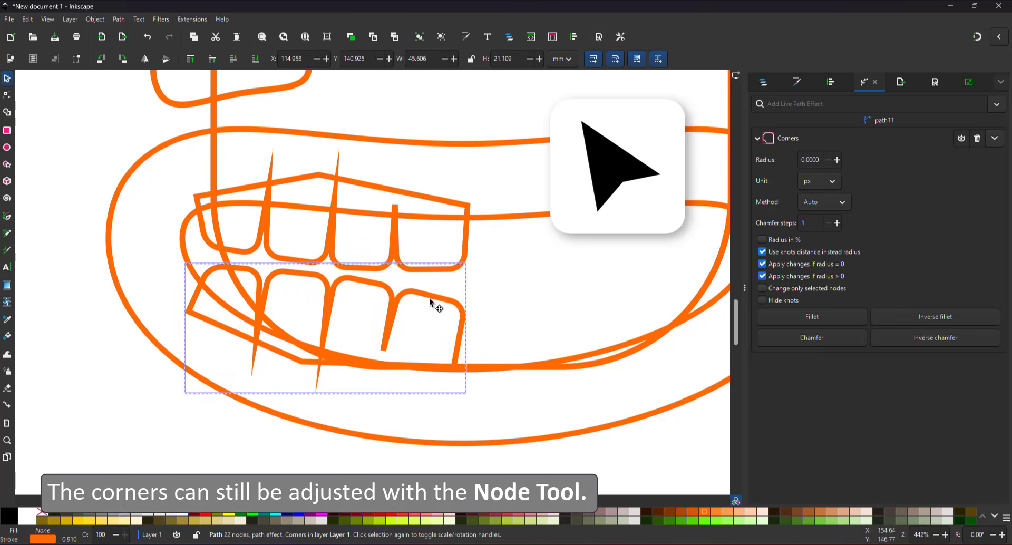
- Adjust the lower teeth with the Node tool: narrow the gaps between the inner three teeth and raise the innermost tooth's upper corners
key("n")
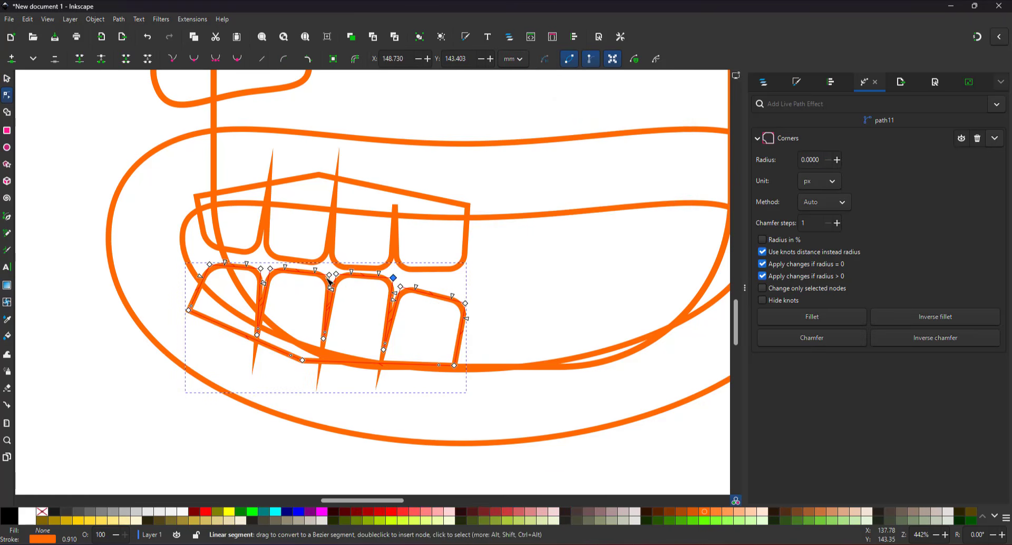
left_click(329, 283)
mouse_move(336, 275)
left_mouse_down()
mouse_move(328, 275)
mouse_move(343, 290)
mouse_move(333, 276)
left_mouse_up()
key("ctrl+z")
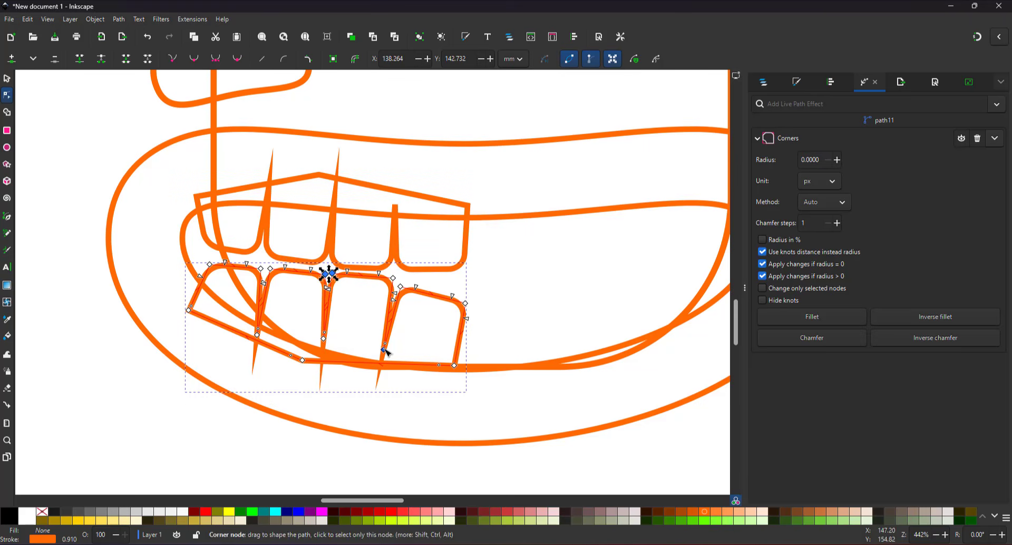
left_click_drag(386, 351, 389, 353)
left_click_drag(405, 287, 402, 276)
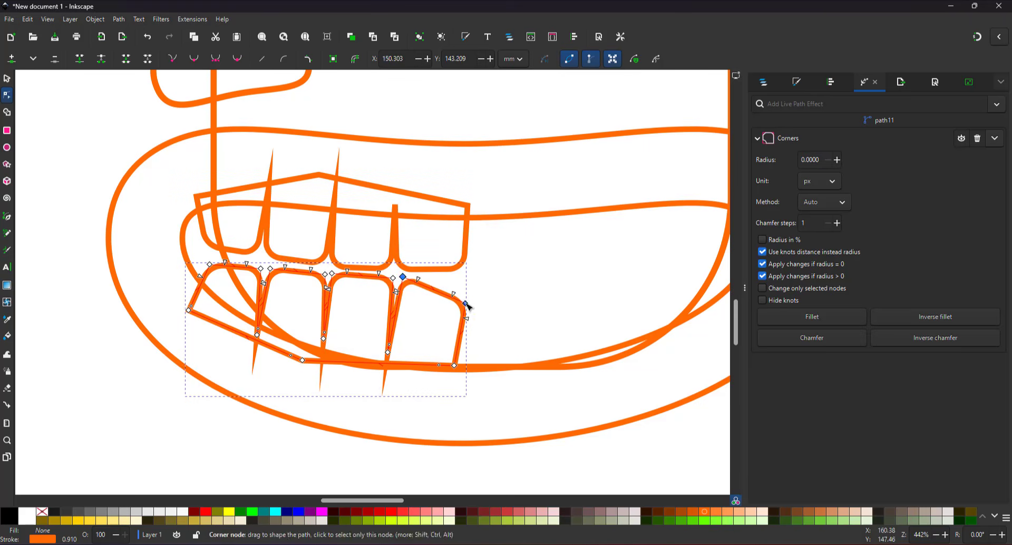
left_click_drag(464, 303, 461, 280)
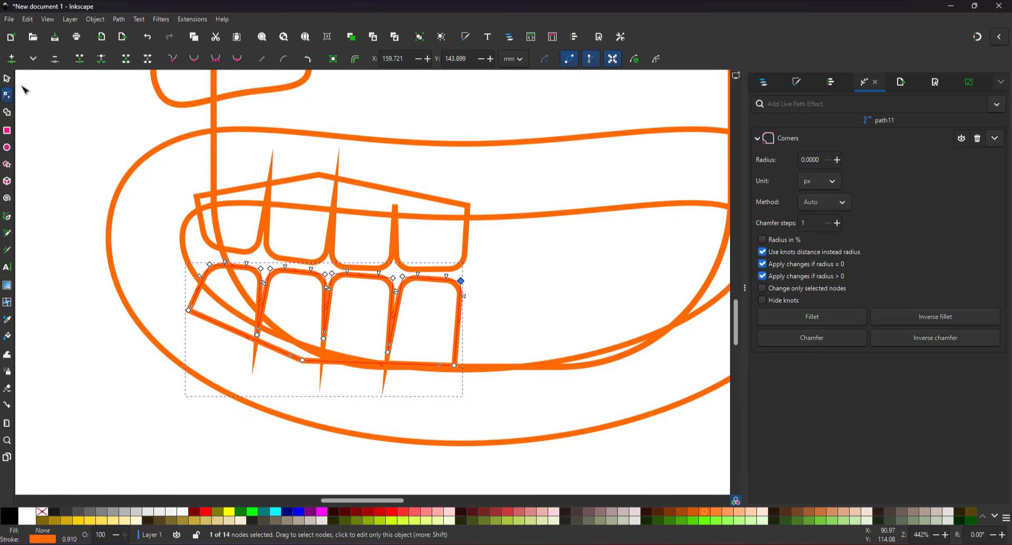
- Move the lower row of teeth slightly down and rotate it a little further clockwise
left_click(8, 79)
left_click_drag(387, 288, 385, 296)
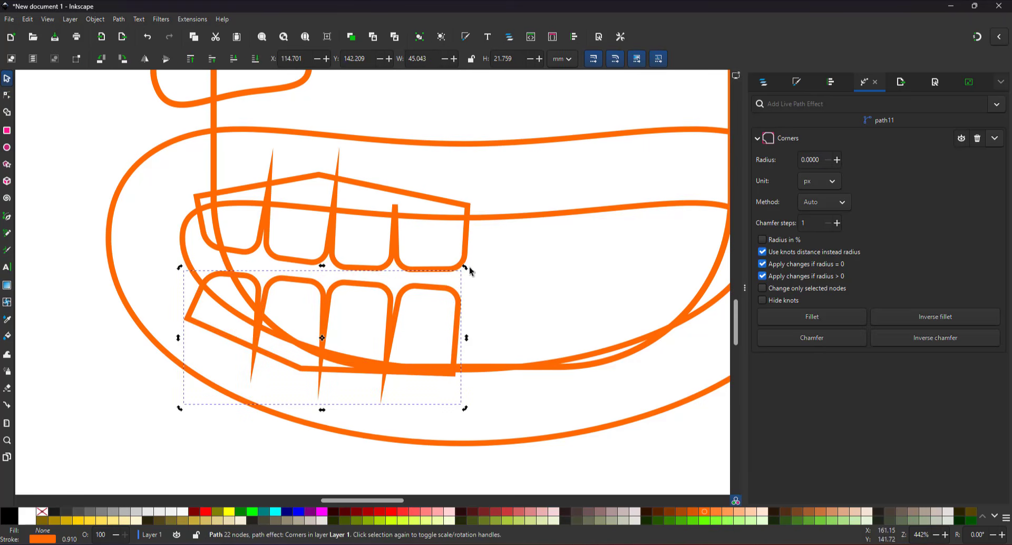
left_click_drag(467, 269, 431, 287)
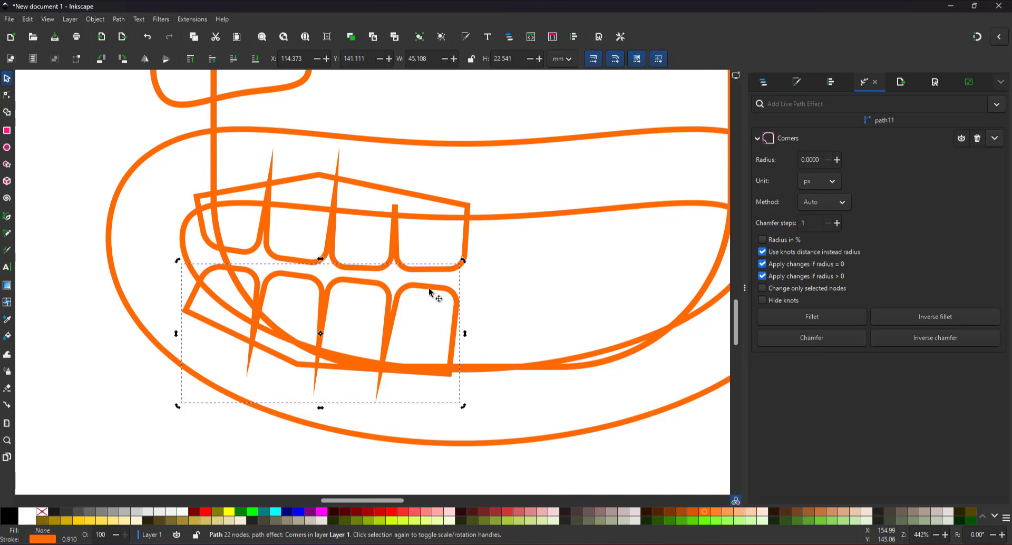
- Shift the nodes of the gaps between the lower teeth outward so that the innermost tooth becomes wider
key("n")
left_click_drag(220, 250, 411, 393)
left_click_drag(400, 283, 392, 283)
left_click(431, 301)
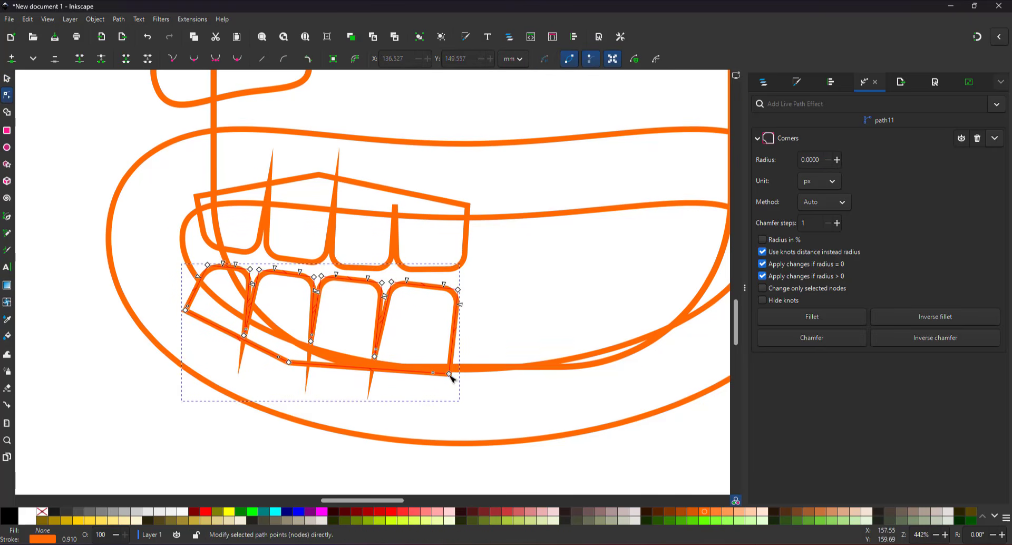
- Draw a closed six-point eyebrow outline with straight segments above the left eye using the Pen tool
scroll(381, 301, "down", 8)
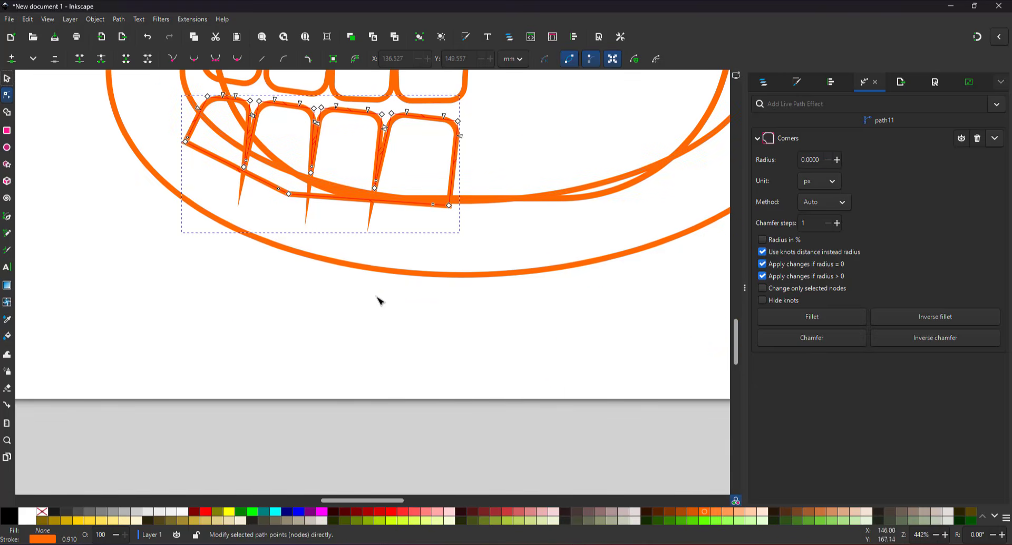
key("5")
key("b")
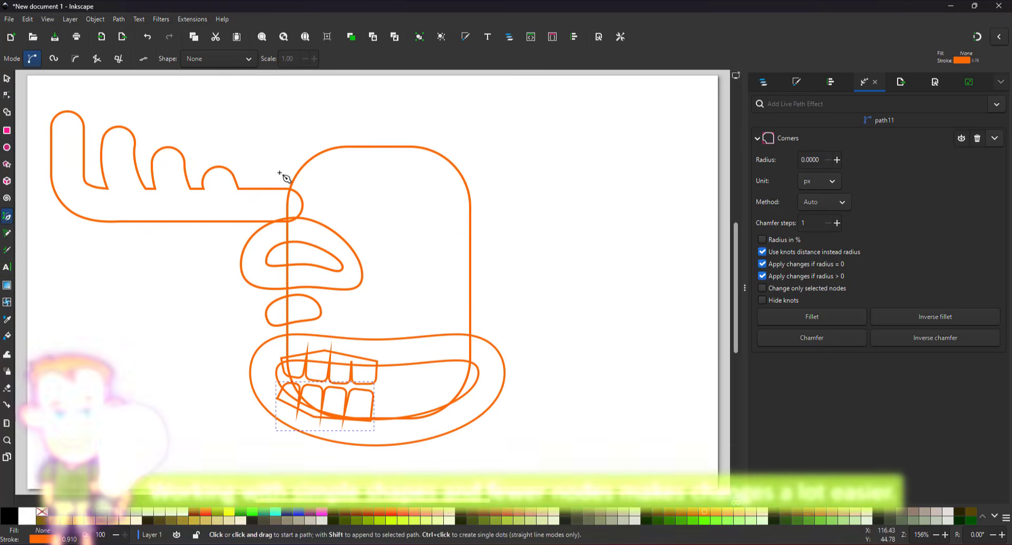
left_click(256, 169)
left_click(276, 158)
left_click(256, 171)
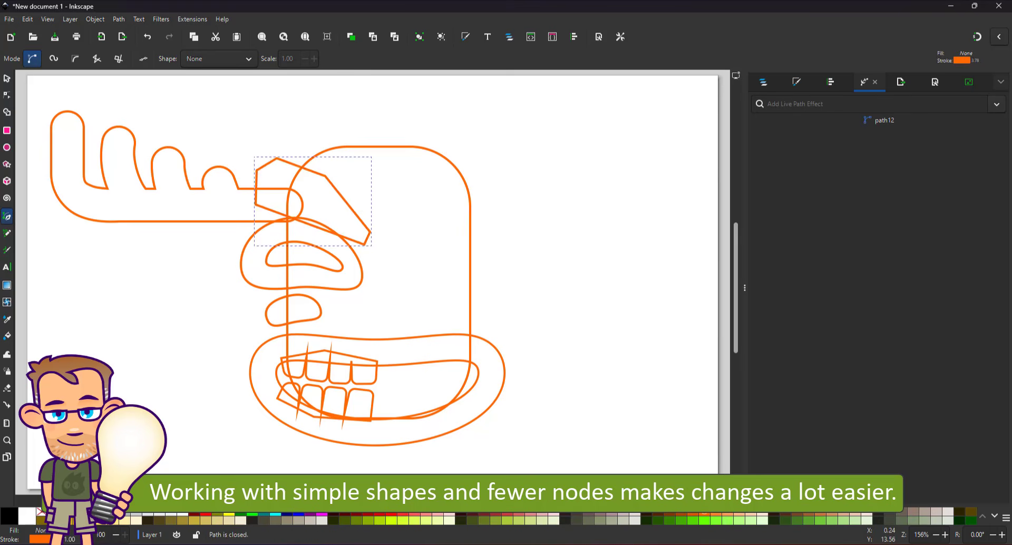
- Reduce the eyebrow to its four corner nodes and bend its upper and lower edges into smooth arches
key("n")
left_click_drag(316, 227, 317, 211)
left_click(276, 158, "ctrl+alt")
left_click_drag(311, 176, 319, 176)
left_click_drag(365, 244, 362, 241)
left_click(6, 80)
left_click(7, 95)
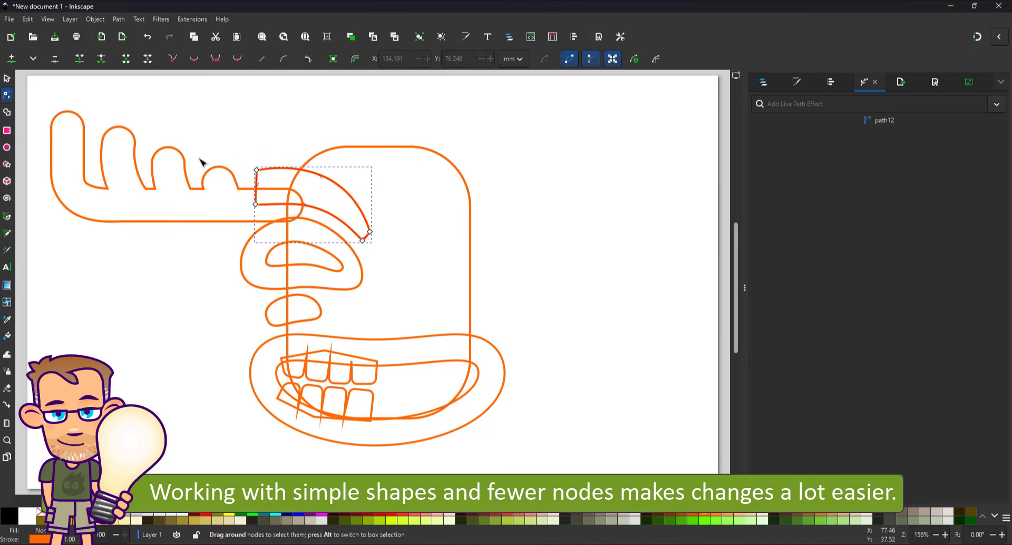
- Add the Corners path effect to the eyebrow and round all four of its corners
left_click_drag(201, 163, 385, 254)
left_click(822, 104)
type("co")
left_click(783, 160)
left_click_drag(232, 145, 384, 254)
key("ctrl+z")
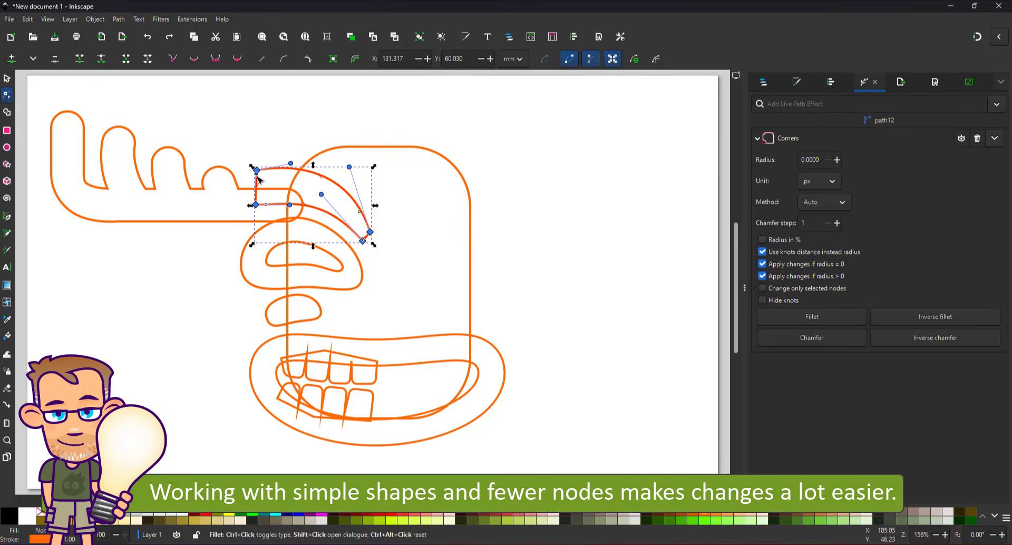
left_click(437, 291)
left_click(437, 290)
- Move the rounded eyebrow slightly up and outward above the left eye
left_click(7, 79)
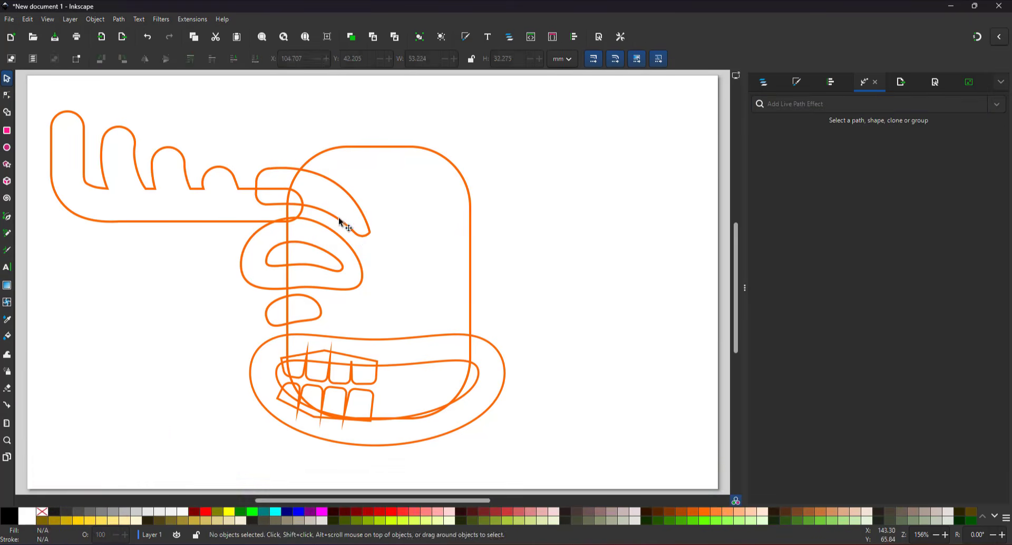
left_click_drag(340, 219, 332, 216)
left_click(332, 216)
- Draw a closed zigzag outline with five spikes along the left cheek as fur using the Pen tool
left_click(7, 217)
left_click(286, 271)
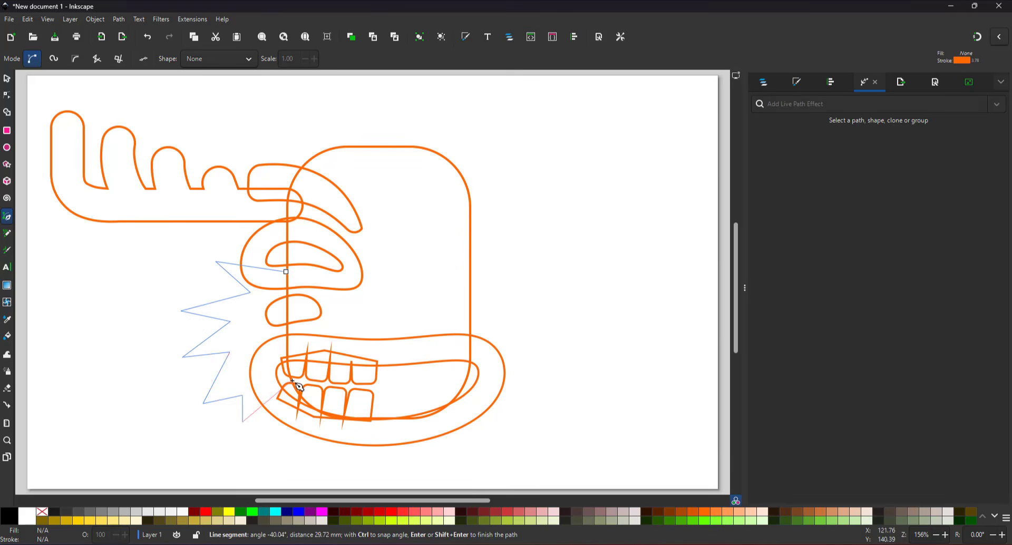
left_click(291, 380)
left_click(285, 271)
- Bend the straight segments of the cheek fur into curves so the spikes look like tufts
key("n")
left_click_drag(254, 268, 255, 262)
mouse_move(219, 301)
left_mouse_down()
mouse_move(217, 293)
mouse_move(215, 312)
left_mouse_up()
left_click(190, 306)
left_click_drag(219, 329, 191, 341)
left_click(182, 357)
left_click_drag(211, 354, 215, 367)
left_click_drag(226, 398, 205, 389)
left_click(203, 403)
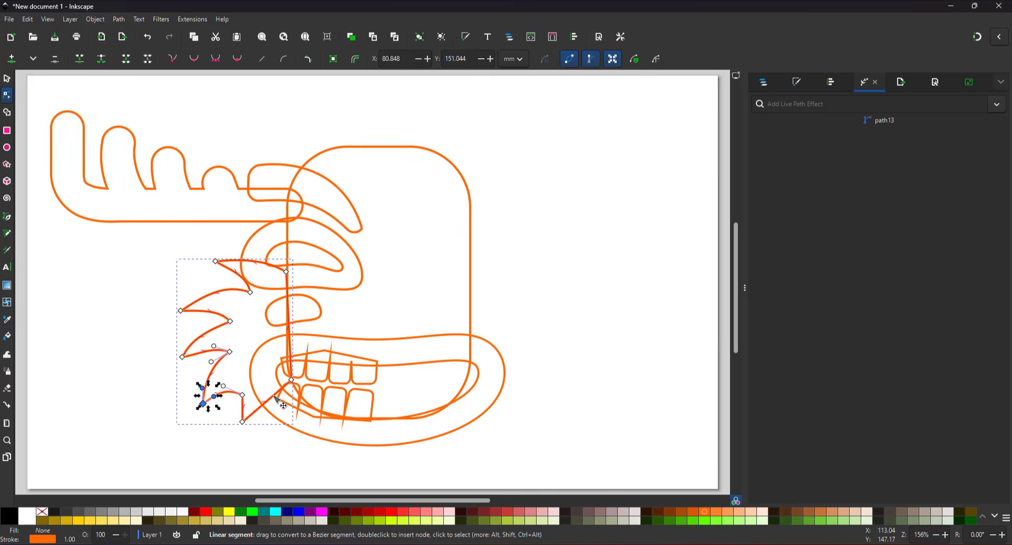
left_click_drag(275, 393, 272, 389)
- Draw an ellipse about 70 mm wide and 33 mm high over the left antler as the base of an ear
left_click(9, 150)
left_click_drag(174, 107, 326, 177)
left_click(7, 79)
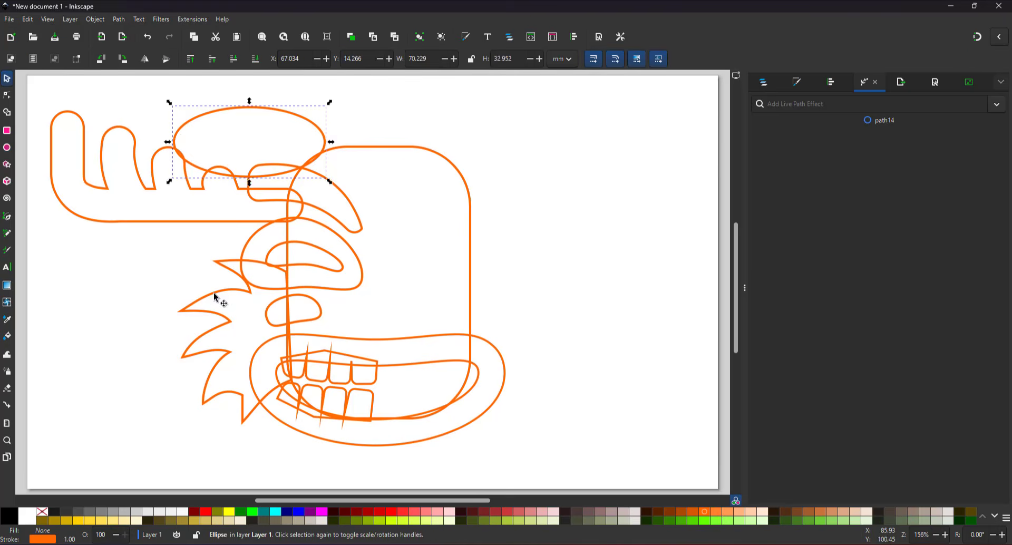
- Lower the cheek fur to the bottom of the stacking order
left_click(213, 293)
left_click(93, 21)
left_click(67, 21)
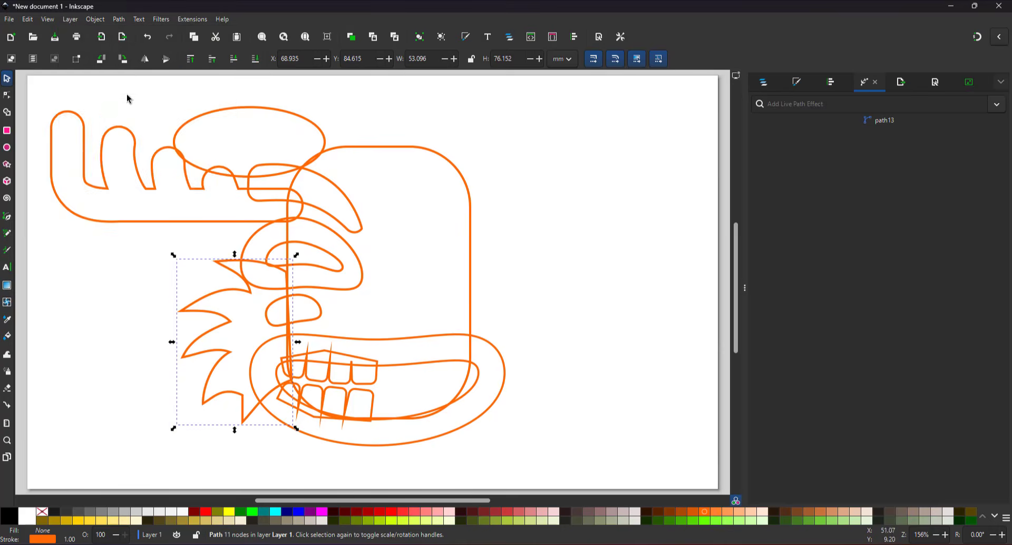
left_click(256, 61)
- Skew the ear ellipse vertically so its inner end drops toward the head, and shift it slightly down
left_click(321, 131)
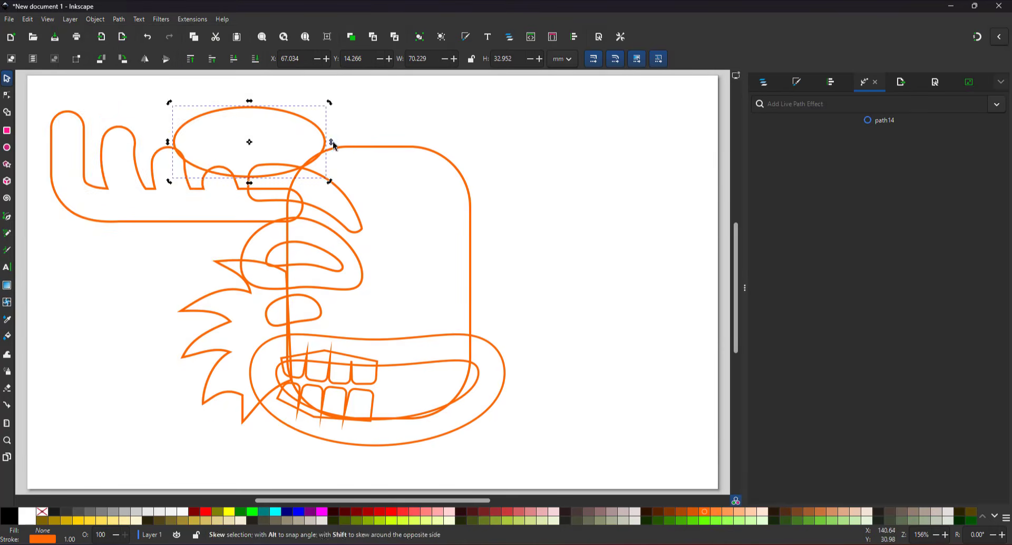
left_click_drag(333, 142, 332, 169)
left_click_drag(291, 150, 288, 156)
- Convert the ellipse to a path and make its outer node a cusp, pulling it outward into a pointed ear with a lowered underside
left_click(8, 96)
left_click(121, 21)
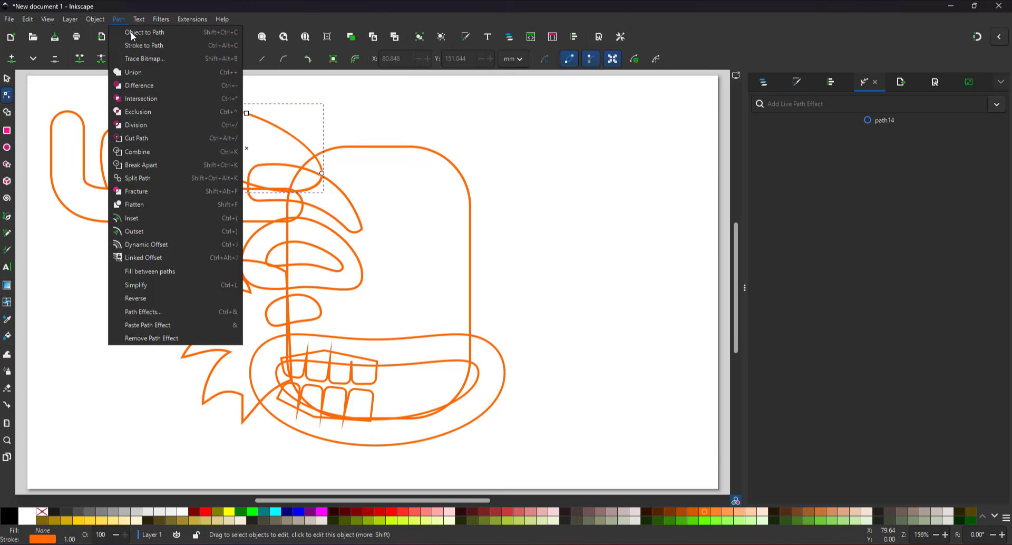
left_click(131, 32)
left_click(172, 122)
left_click(173, 59)
left_click(172, 59)
mouse_move(136, 117)
left_mouse_down()
mouse_move(193, 135)
mouse_move(139, 125)
left_mouse_up()
left_click_drag(206, 170, 196, 183)
left_click_drag(250, 185, 251, 198)
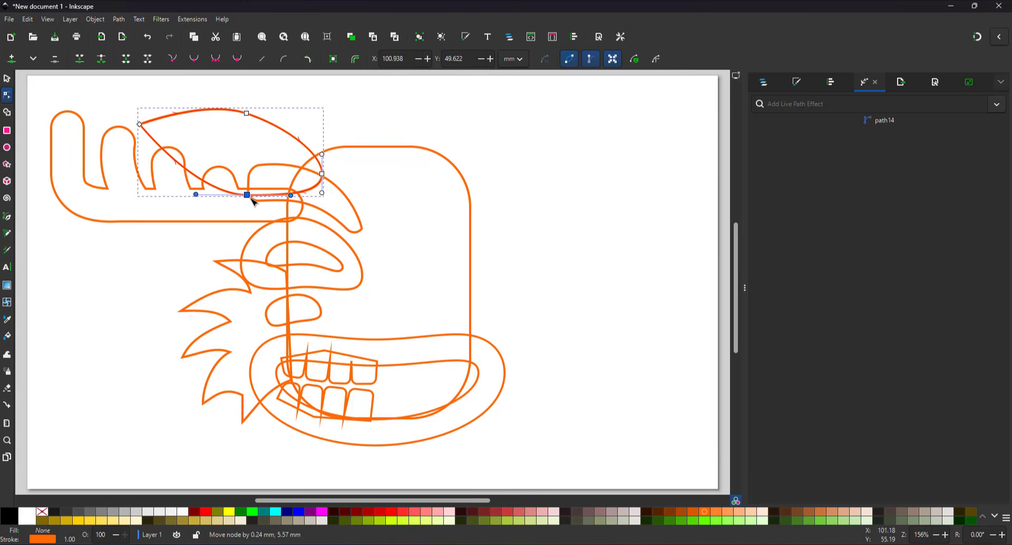
- Duplicate the ear and shrink the copy into an inner ear with the Offset path effect at -10 mm
key("s")
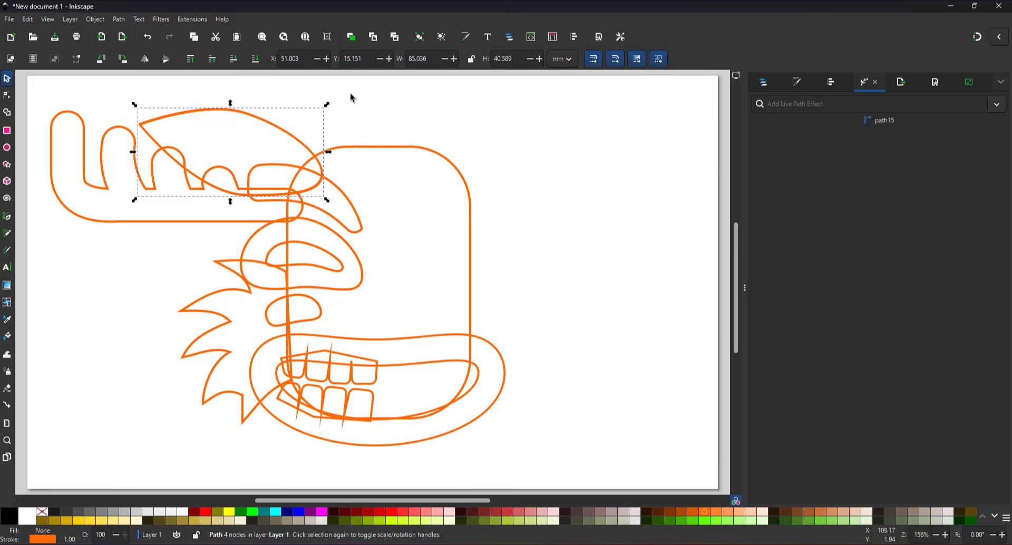
left_click(820, 105)
type("off")
left_click(793, 136)
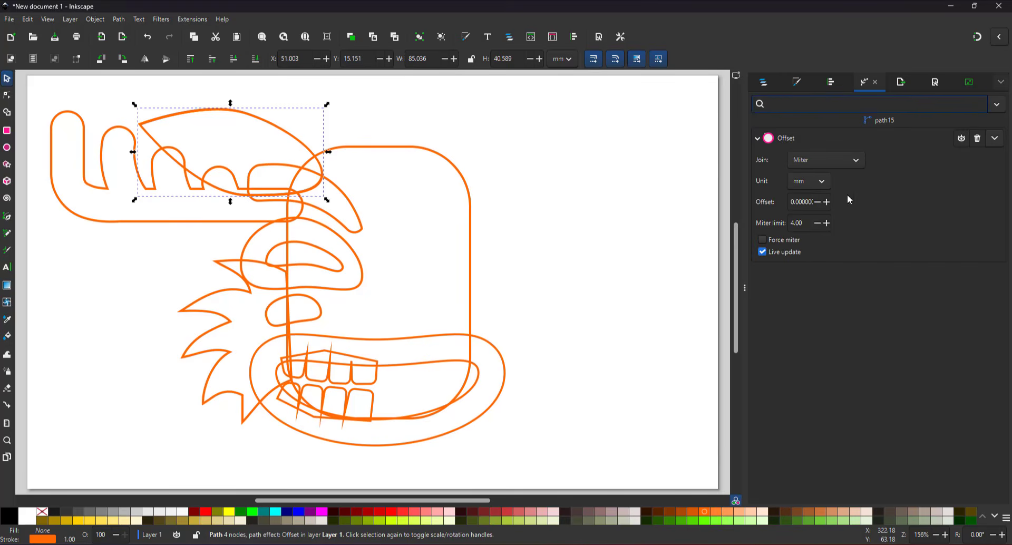
left_click(817, 203)
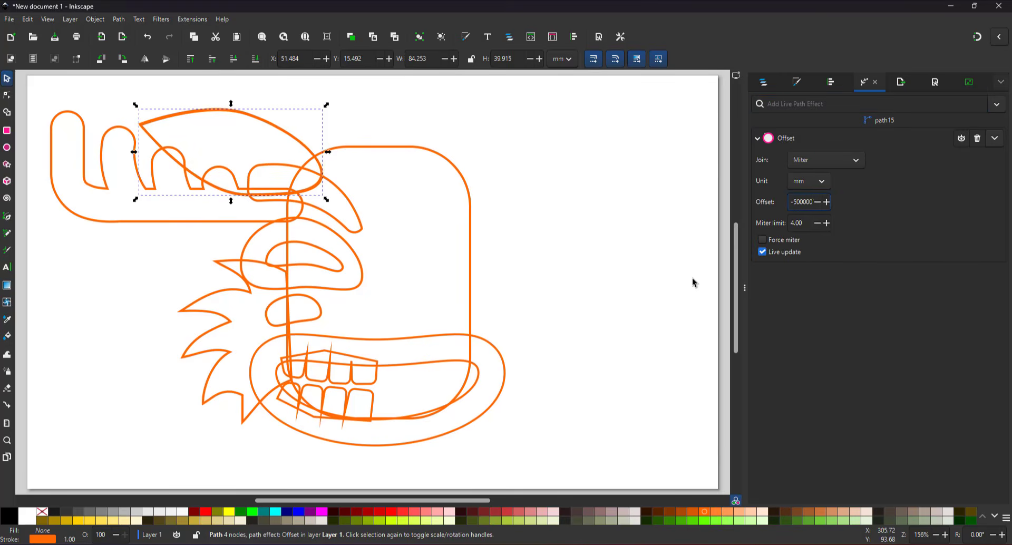
key("Return")
key("Return")
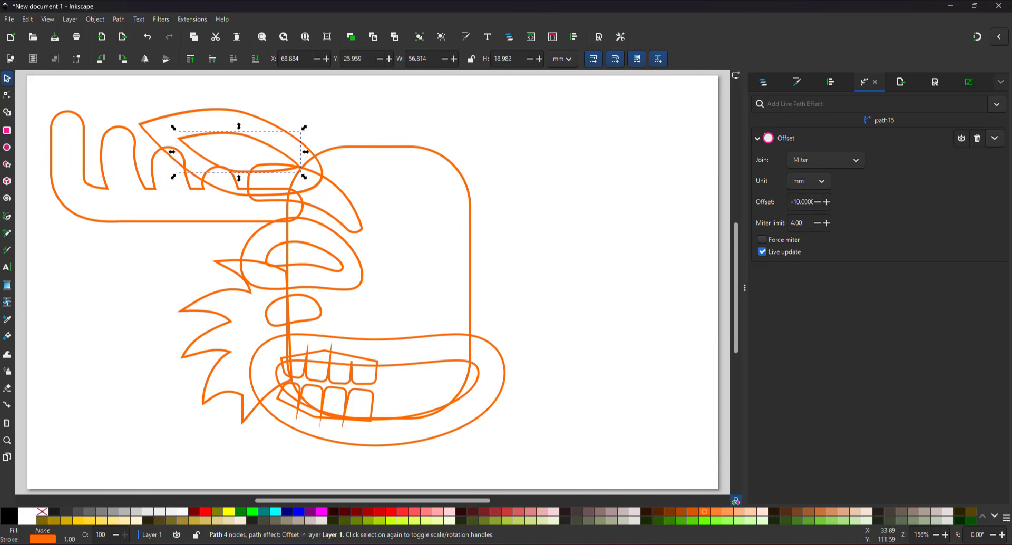
- Scale the whole drawing down slightly and move it up on the page
scroll(277, 410, "up", 1)
key("5")
left_click_drag(46, 94, 516, 458)
left_click_drag(509, 107, 491, 120)
left_click_drag(337, 243, 338, 224)
- Centre the rounded face rectangle horizontally relative to the page
left_click(468, 263)
left_click(456, 262)
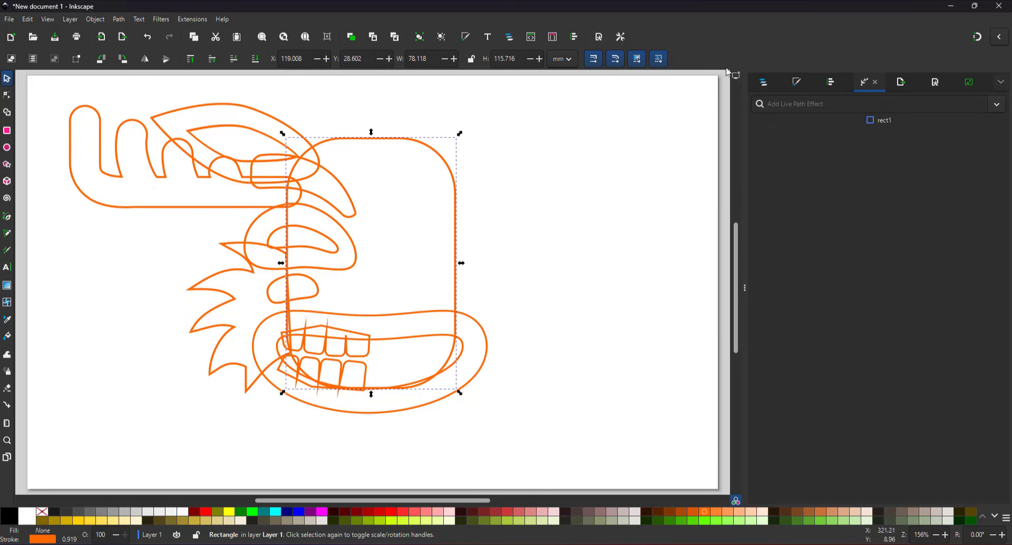
left_click(831, 83)
left_click(787, 186)
left_click(180, 158)
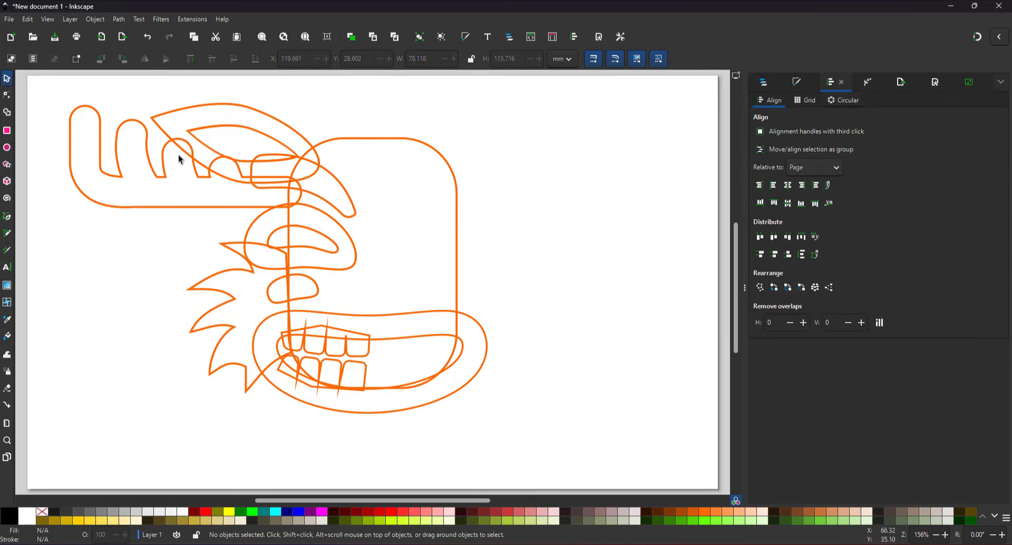
- Draw the left half of the neck below the mouth, about 60 mm wide and 33 mm high, and curve its bottom edge downward
left_click(7, 217)
left_click(371, 397)
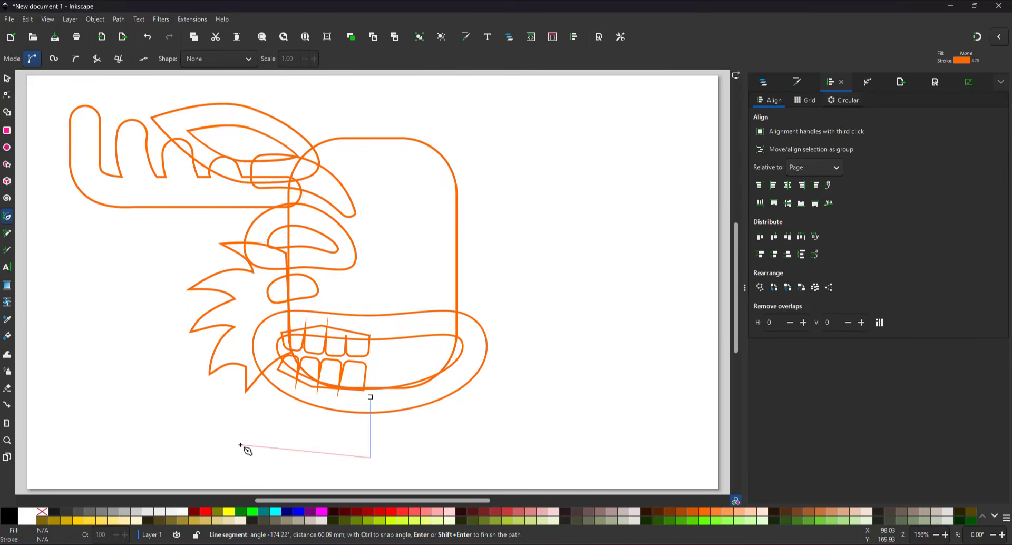
left_click(370, 397)
key("s")
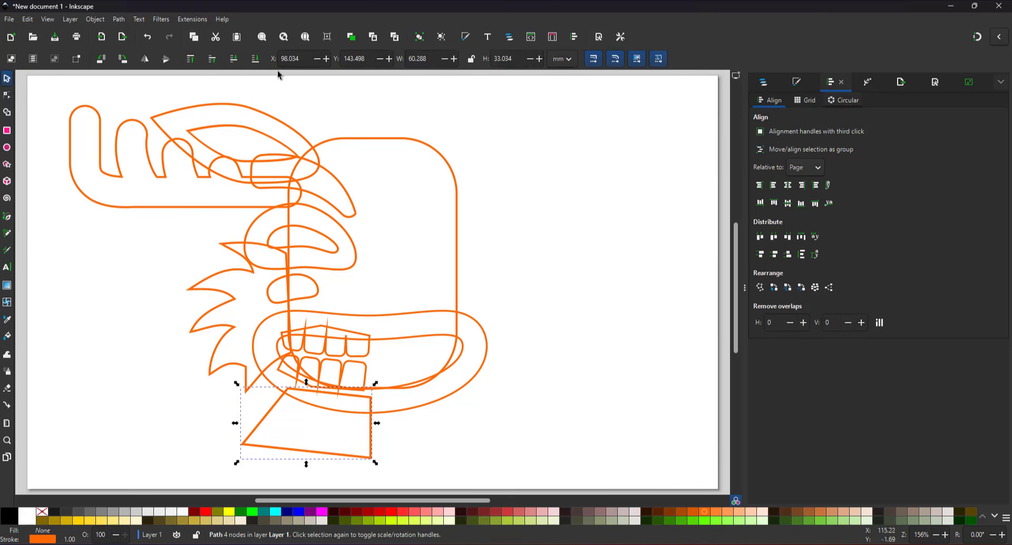
left_click(7, 95)
left_click_drag(307, 451, 316, 461)
- Draw an ellipse about 39 mm wide and 20 mm high above the mouth and convert it to a path
left_click(7, 147)
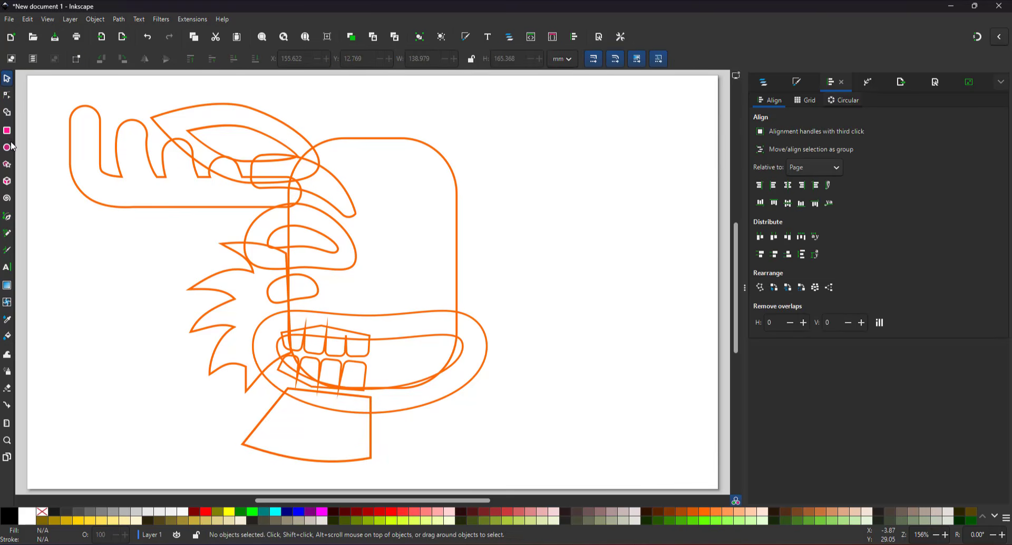
left_click_drag(332, 277, 397, 310)
key("s")
left_click(96, 19)
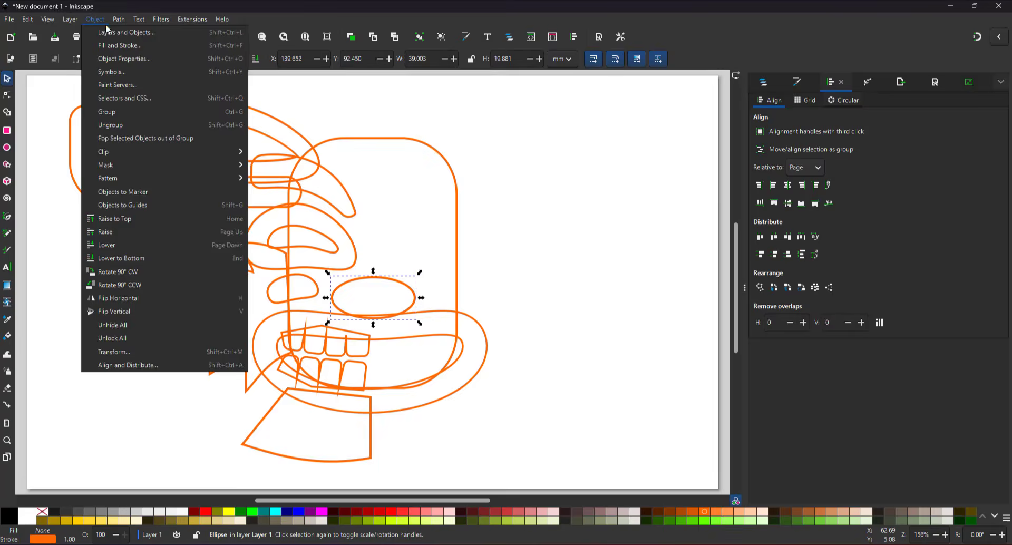
left_click(128, 33)
- Pull the ellipse's top node up and flatten its base to form a nose, and move the nose slightly down
left_click(7, 94)
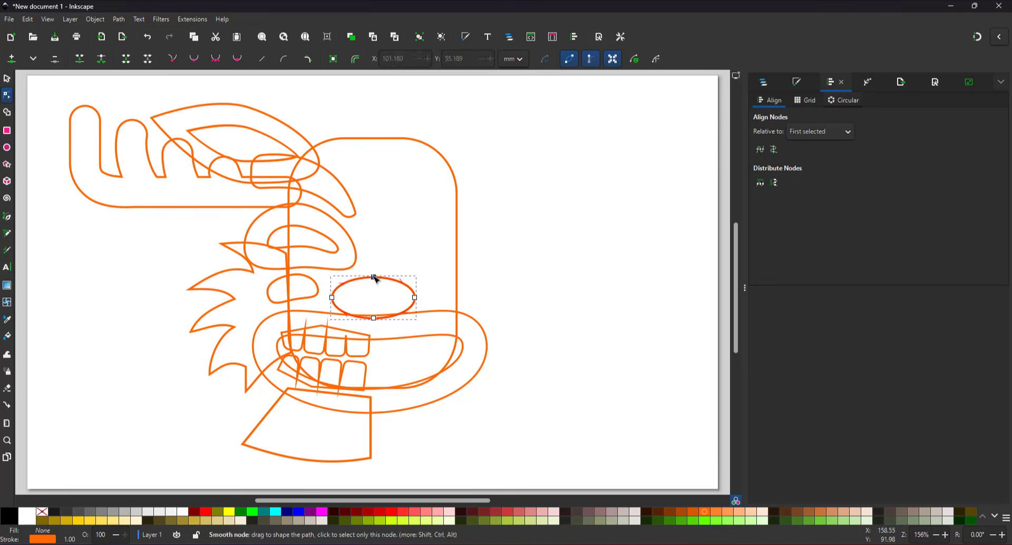
left_click_drag(373, 277, 373, 227)
left_click_drag(374, 319, 371, 310)
left_click(6, 79)
left_click_drag(354, 242, 355, 252)
left_click(489, 216)
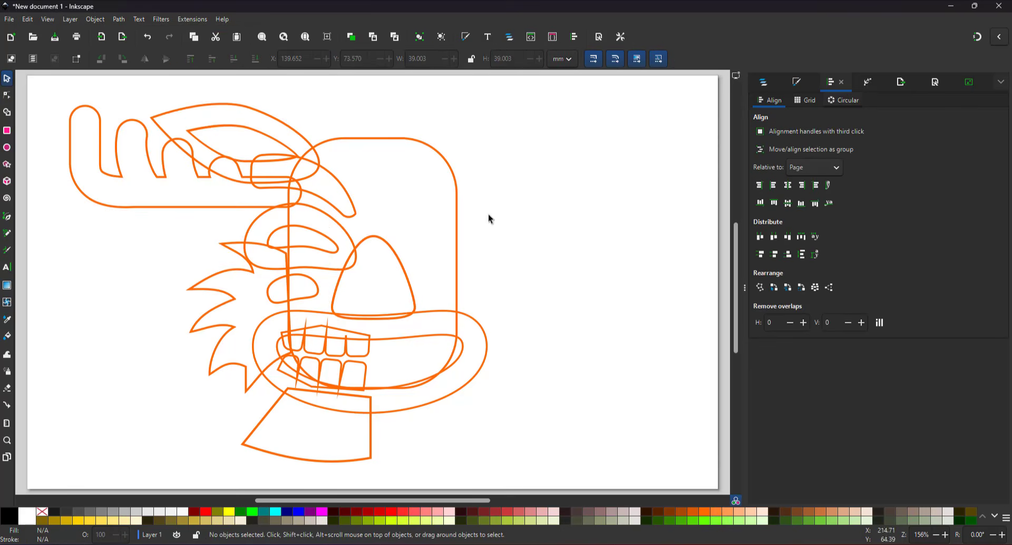
- Centre the nose horizontally on the face rectangle, aligning relative to the last selected object
left_click(389, 245)
left_click(378, 139, "shift")
left_click(814, 167)
left_click(807, 107)
left_click(788, 185)
- Duplicate all the left-side features, flip the copies horizontally and move them across to the right half of the face
left_click_drag(52, 86, 378, 468)
key("ctrl+d")
left_click(145, 58)
key("Right")
key("Right")
key("Right")
key("Right")
key("Right")
key("Right")
key("Right")
key("Right")
key("Right")
key("Right")
key("Right")
key("Right")
key("Right")
key("Right")
key("Right")
key("Right")
key("Right")
key("Right")
key("Right")
key("Right")
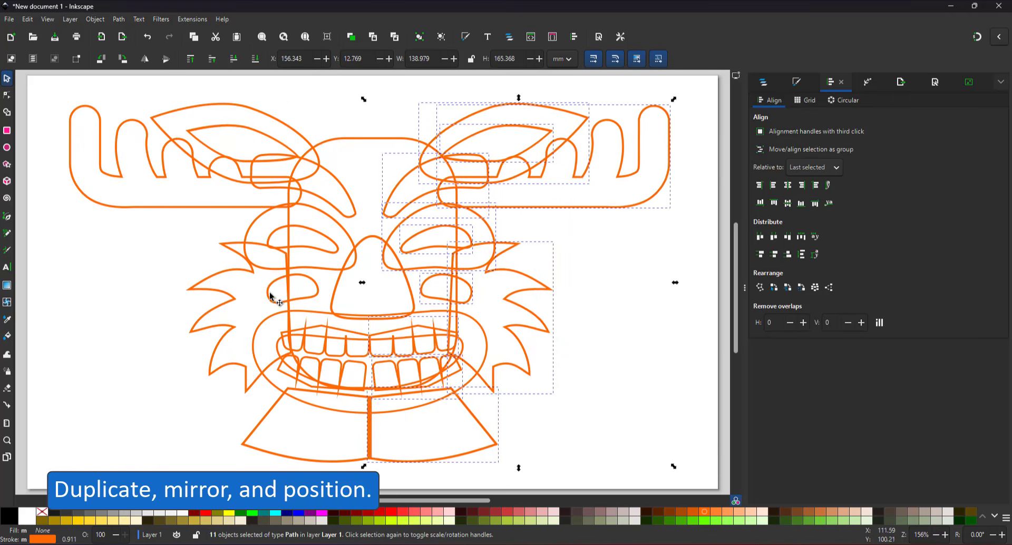
- Nudge the two neck halves inward until they overlap at the centre, and select both
left_click(332, 454)
left_click(333, 461)
key("Right")
key("Right")
key("Right")
left_click(410, 461)
key("Left")
key("Left")
key("Left")
left_click(333, 461, "shift")
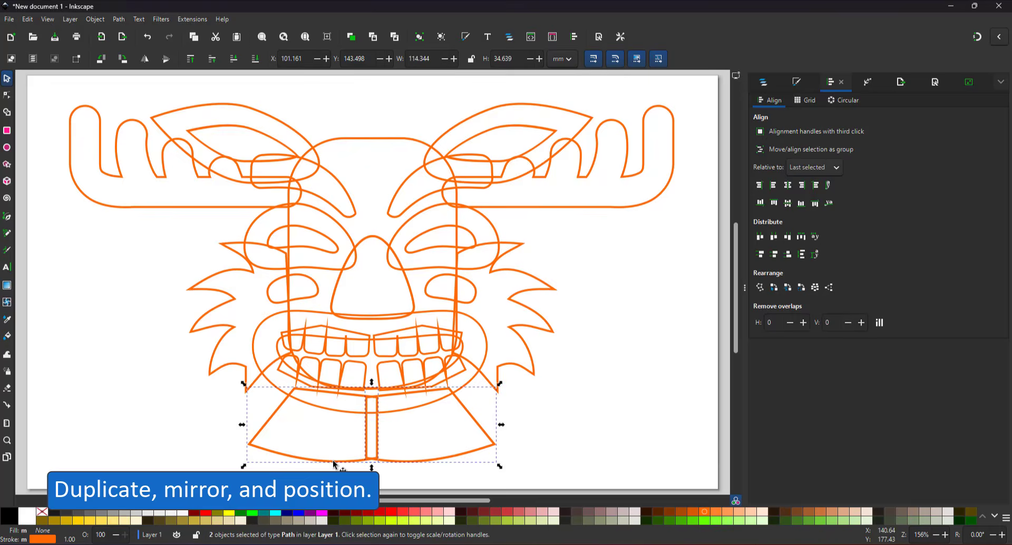
- Unite the two neck halves into one path and clean up the surplus nodes at the centre seam
left_click(118, 19)
left_click(133, 72)
key("n")
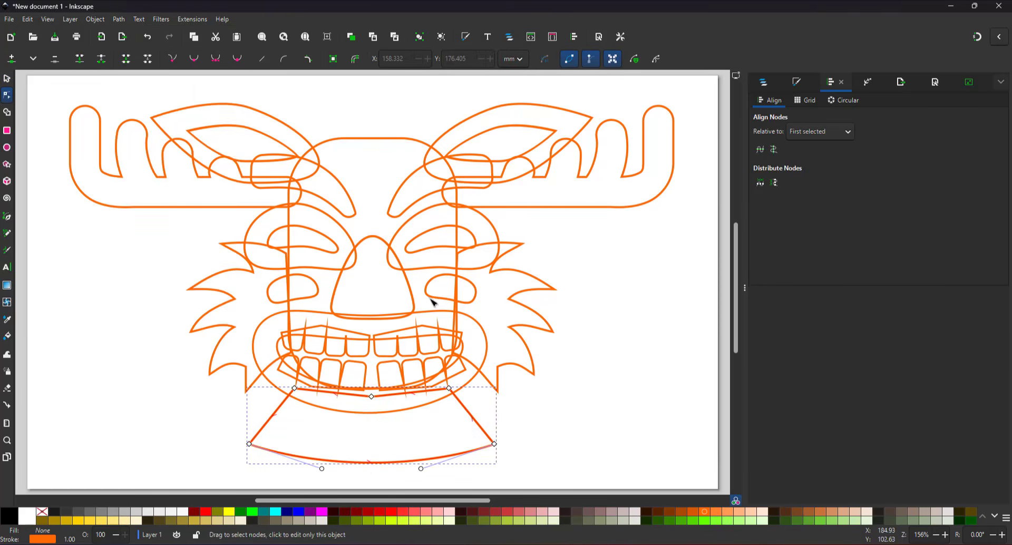
- Select the antlers, ears and inner ears on both sides and move them down together
left_click(7, 79)
left_click(54, 101)
left_click(71, 111)
left_click(159, 115, "shift")
left_click(200, 128, "shift")
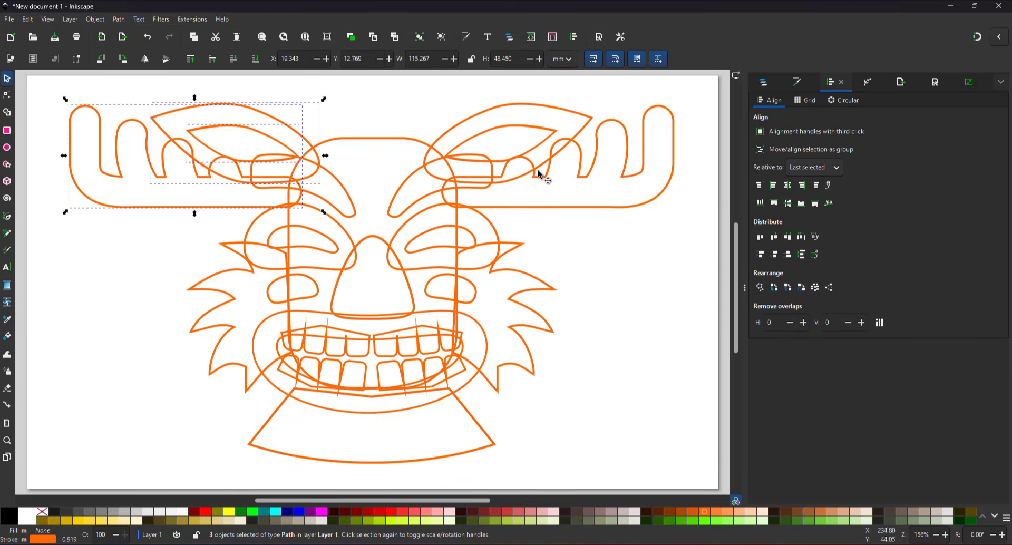
left_click(537, 173, "shift")
key("Down")
key("Down")
key("Down")
key("Down")
left_click(584, 332)
- Fill the face rectangle and the neck with an orange-brown colour
left_click(378, 140)
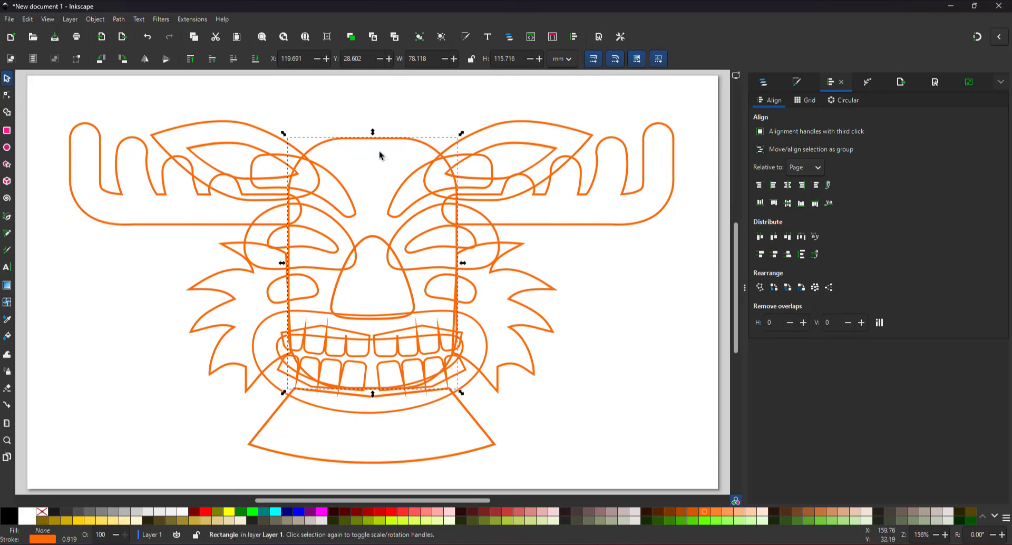
left_click(481, 452, "shift")
left_click(821, 511)
- Fill the lips with bright red and the mouth opening inside them with dark red
left_click(479, 320)
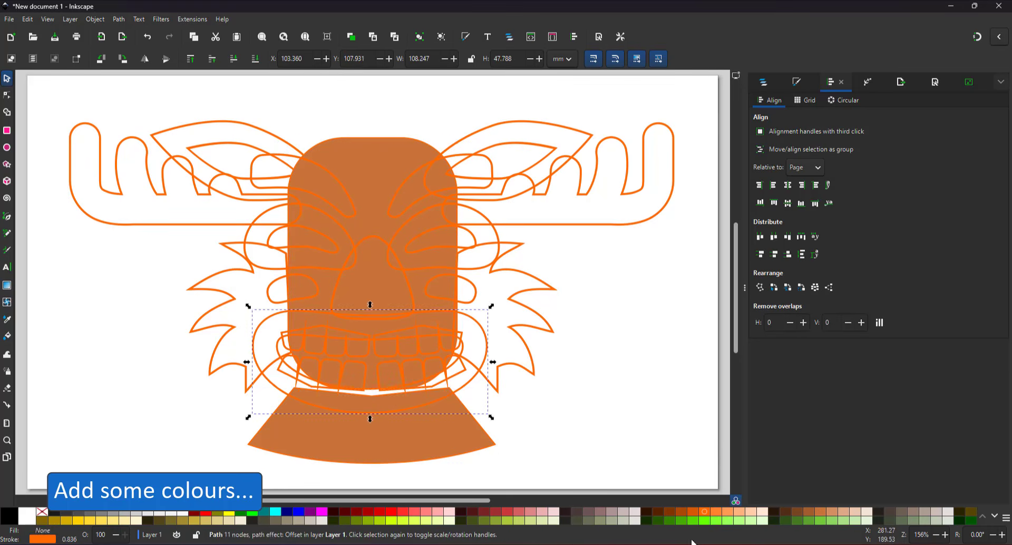
left_click(416, 512)
left_click(463, 355)
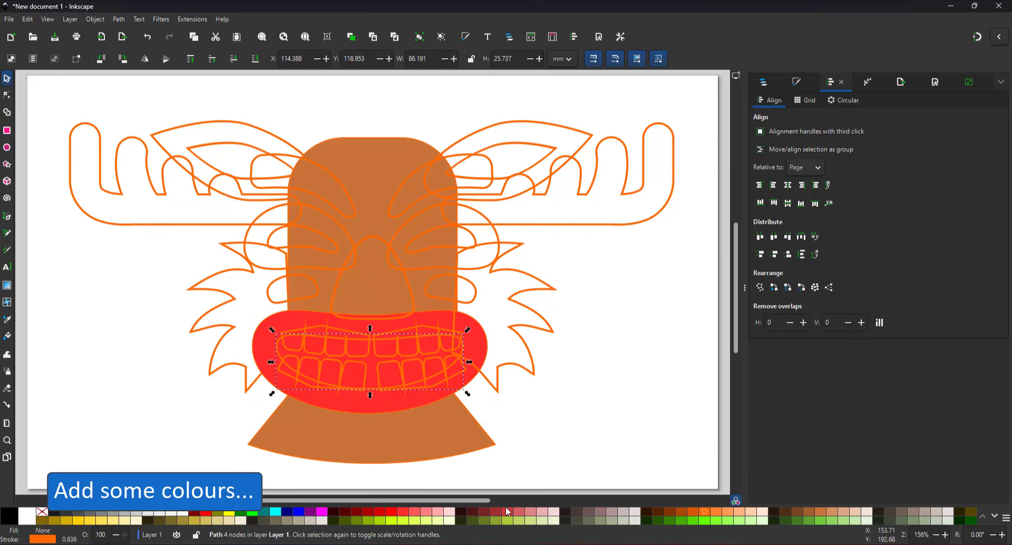
left_click(484, 512)
- Fill all four rows of teeth with off-white and the fur on both sides with brown #A05A2C
left_click(399, 370)
left_click(350, 361, "shift")
left_click(182, 512)
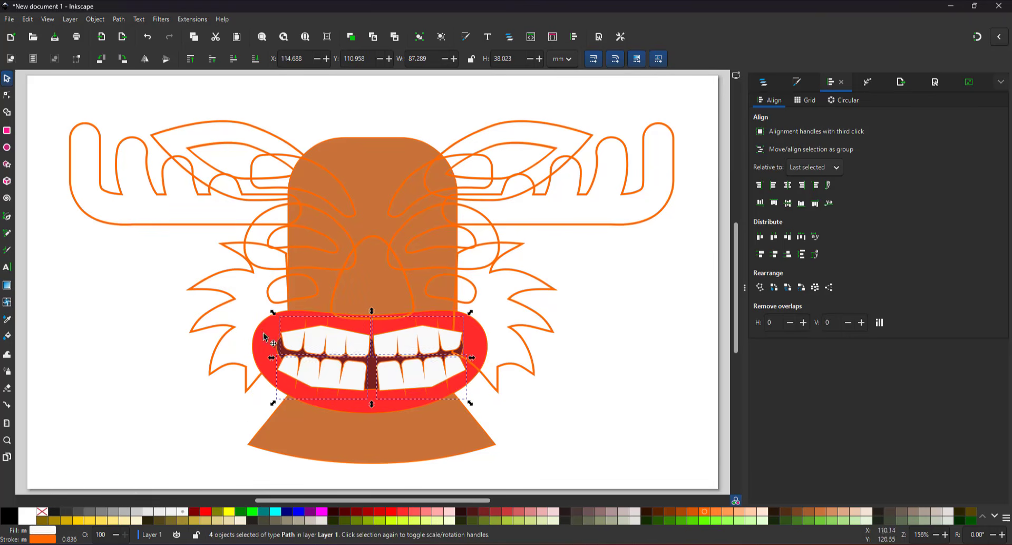
left_click(227, 337)
left_click(807, 515)
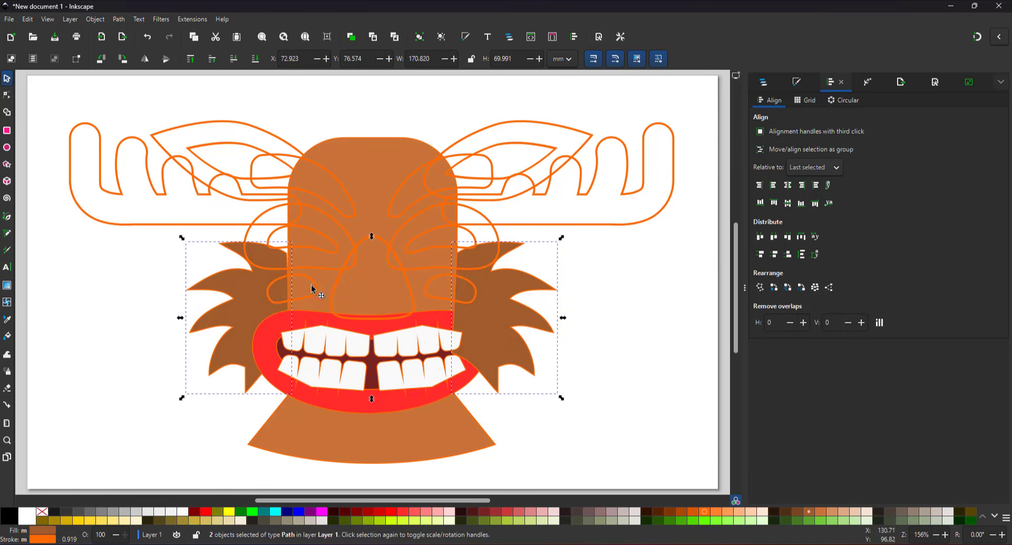
- Fill both cheek patches with orange #FF7F2A
left_click(318, 289)
left_click(426, 290, "shift")
left_click(716, 514)
- Fill the nose and both inner eyes with dark brown #502D16
left_click(386, 243)
left_click(788, 513)
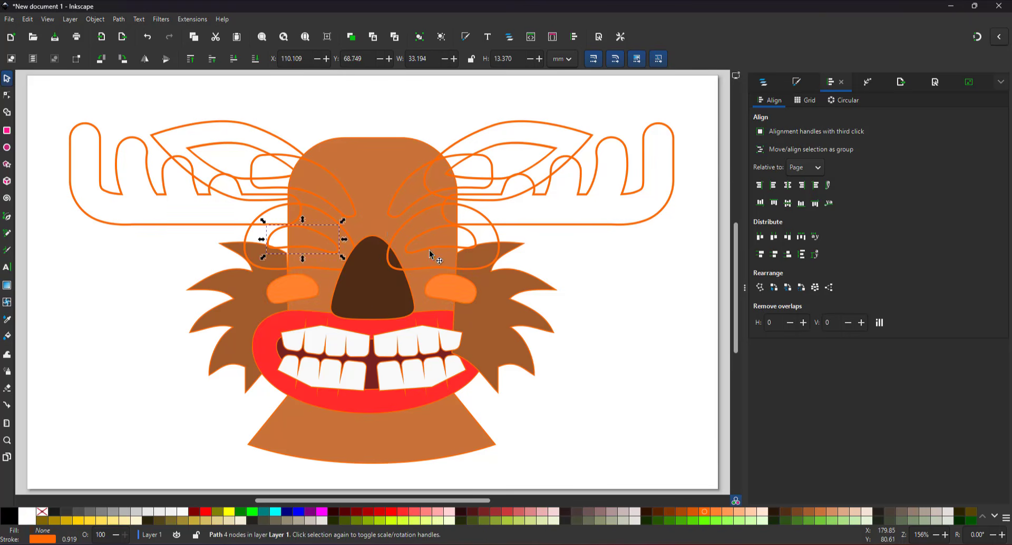
left_click(786, 513)
- Fill the two eye surrounds with yellow and arrange the stacking so the inner eyes and nose sit in front
left_click(333, 270)
left_click(410, 269, "shift")
left_click(88, 520)
left_click(362, 312)
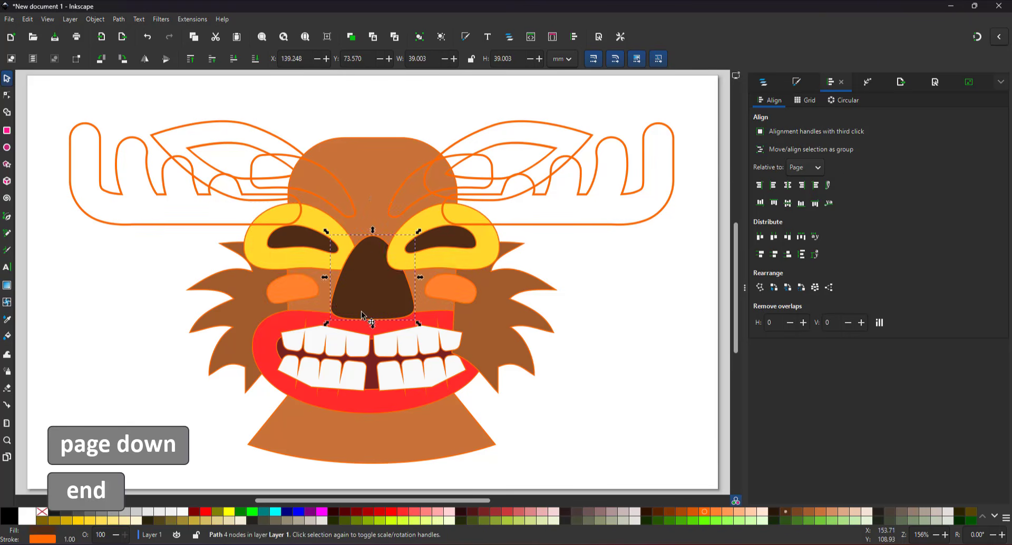
- Fill both eyebrows with orange and shift the colour to a yellower, golden orange
left_click(708, 513)
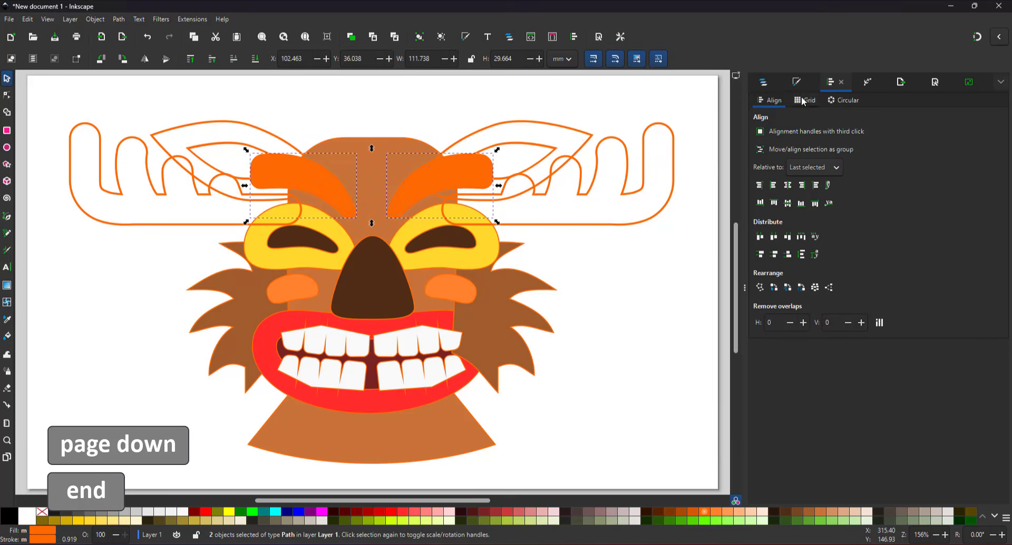
left_click(797, 82)
left_click_drag(946, 216, 942, 211)
- Recolour both cheek patches with the golden orange sampled from the eyebrows
left_click(448, 290)
left_click(311, 290, "shift")
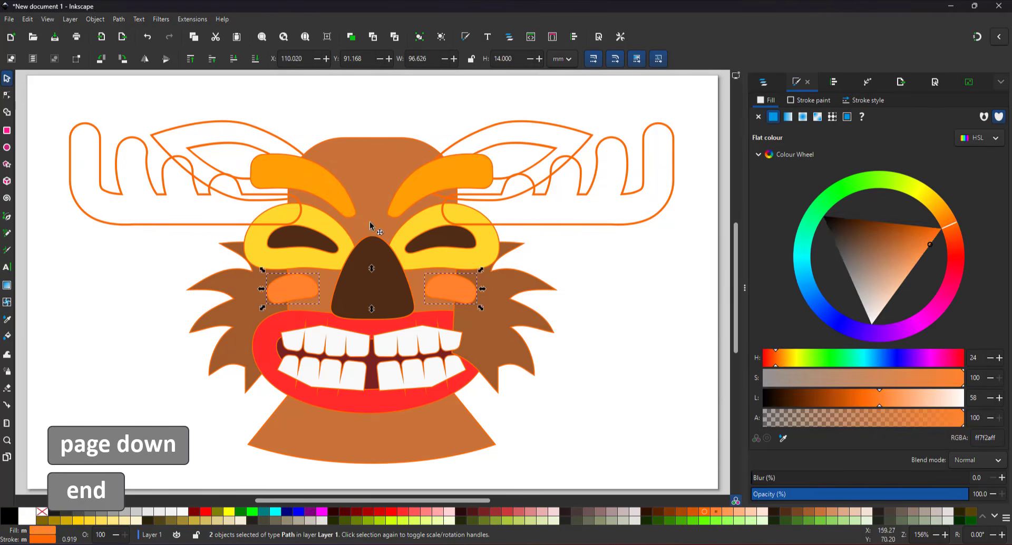
key("d")
left_click(403, 201)
key("s")
- Fill both antlers with light tan #DEAA87 and send them behind everything else
left_click(232, 224)
left_click(831, 513)
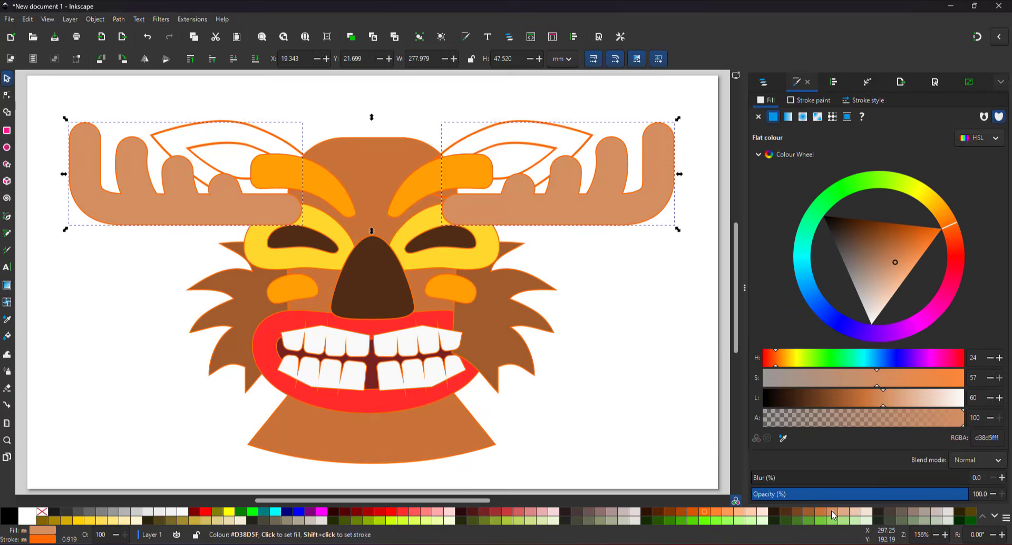
left_click(841, 511)
key("End")
- Fill both outer ears with the brown sampled from the side fur
left_click(241, 126)
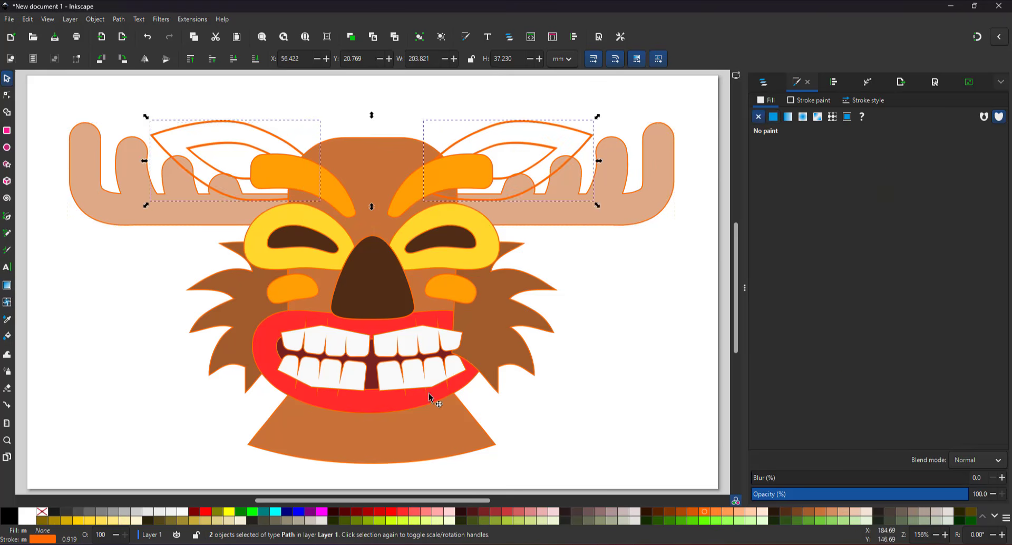
key("d")
left_click(498, 334)
key("s")
left_click(490, 324)
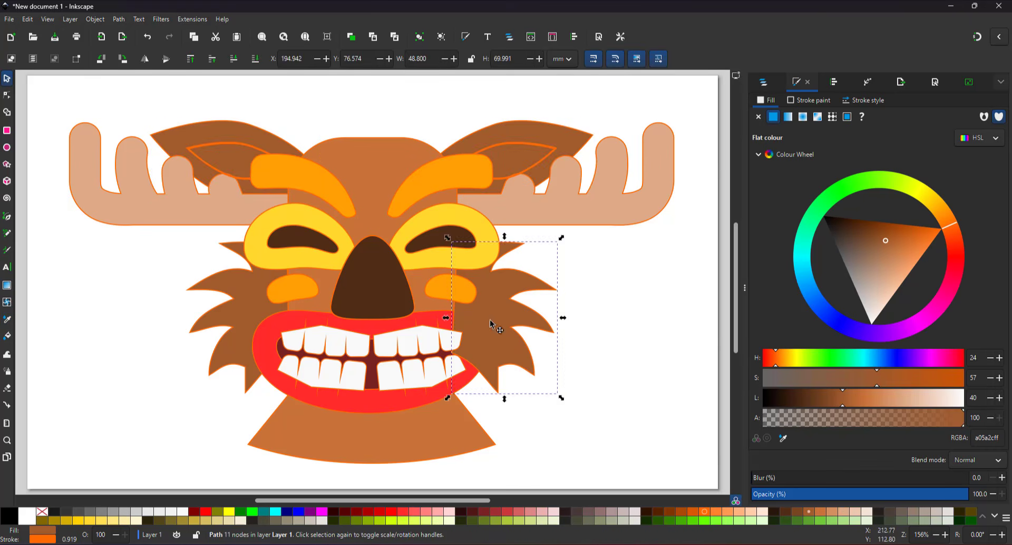
- Fill both inner ears with the dark brown sampled from an inner eye
left_click(243, 145)
left_click(508, 148, "shift")
key("d")
left_click(457, 235)
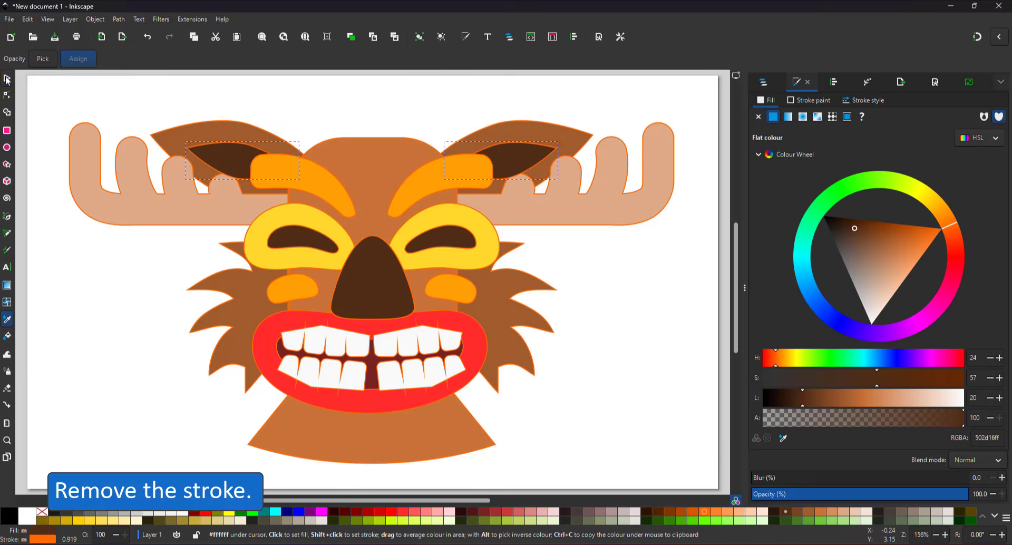
key("s")
- Remove the stroke from every shape in the drawing
left_click(57, 91)
left_click_drag(58, 91, 694, 470)
left_click(42, 512, "shift")
left_click(577, 394)
- Widen the neck at its upper edge and move the whole neck up slightly
double_click(474, 400)
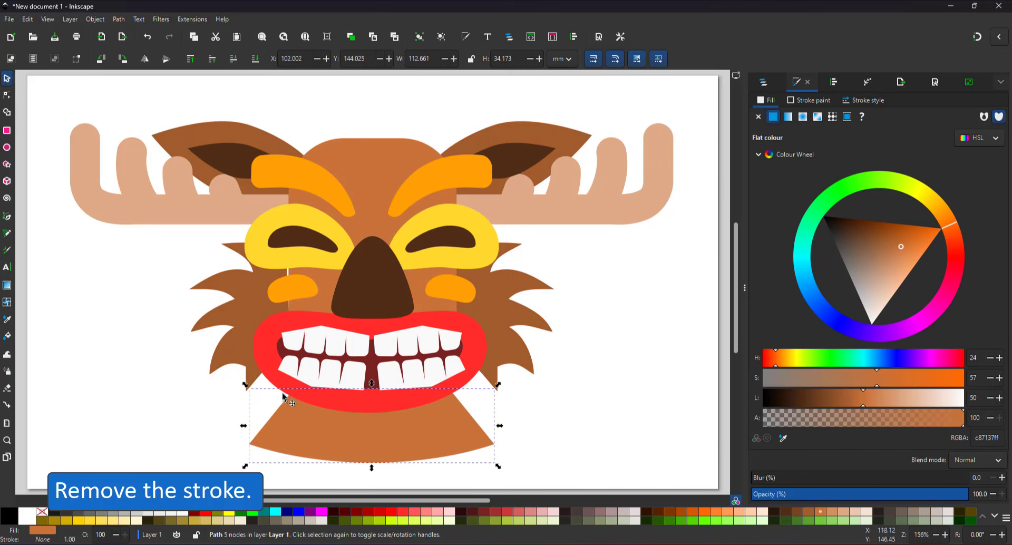
left_click(7, 82)
left_click_drag(432, 433, 432, 422)
left_click(593, 404)
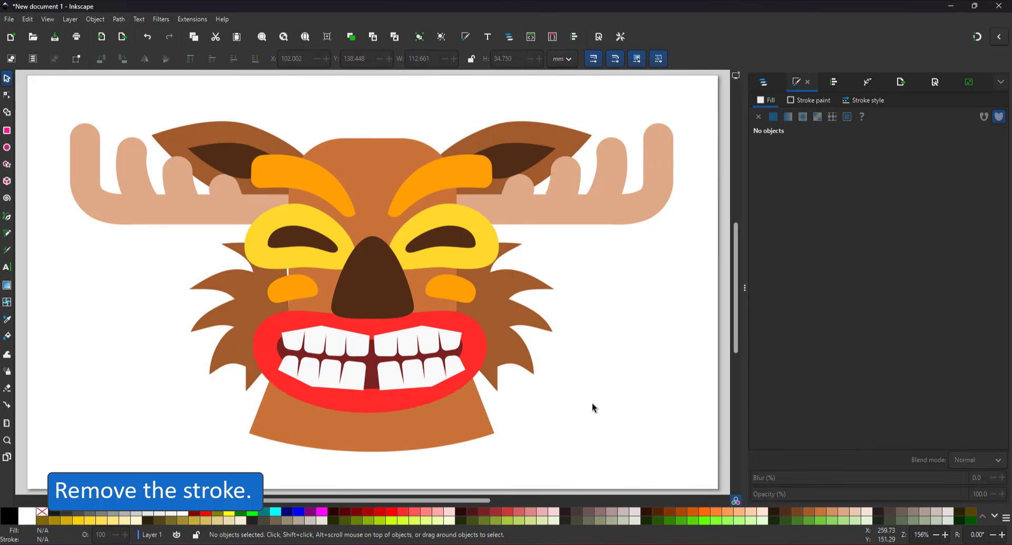
- Nudge the side fur on both sides inward toward the face
left_click(222, 344)
key("Right")
left_click(525, 316)
key("Left")
left_click(596, 314)
left_click(371, 176)
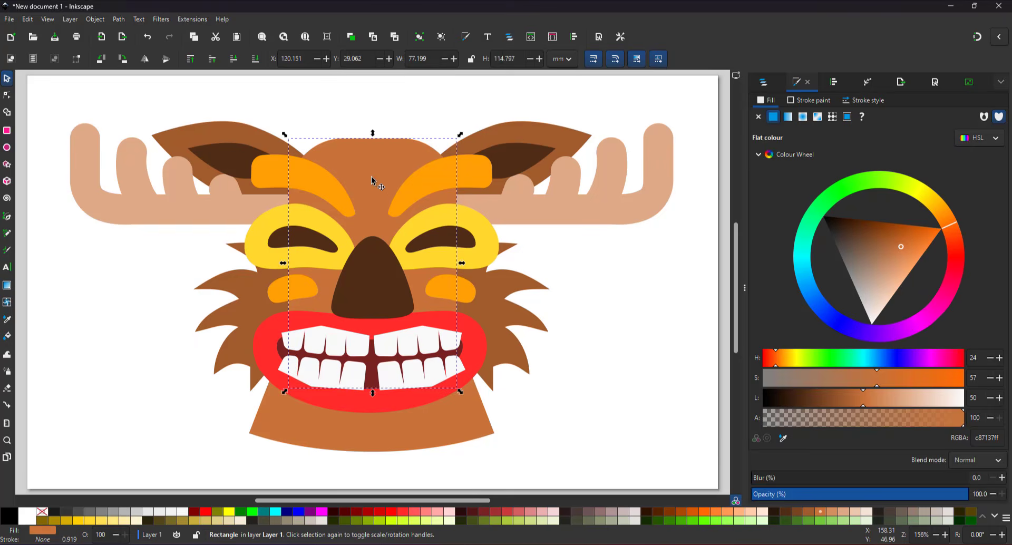
left_click(543, 353)
- Select both antlers and move them down together to about the upper edge of the face
left_click(220, 189)
left_click(524, 197, "shift")
key("Down")
key("Down")
key("Down")
key("Down")
key("Down")
key("Down")
key("Down")
key("Down")
key("Down")
key("Down")
key("Down")
key("Down")
key("Down")
key("Down")
key("Down")
key("Down")
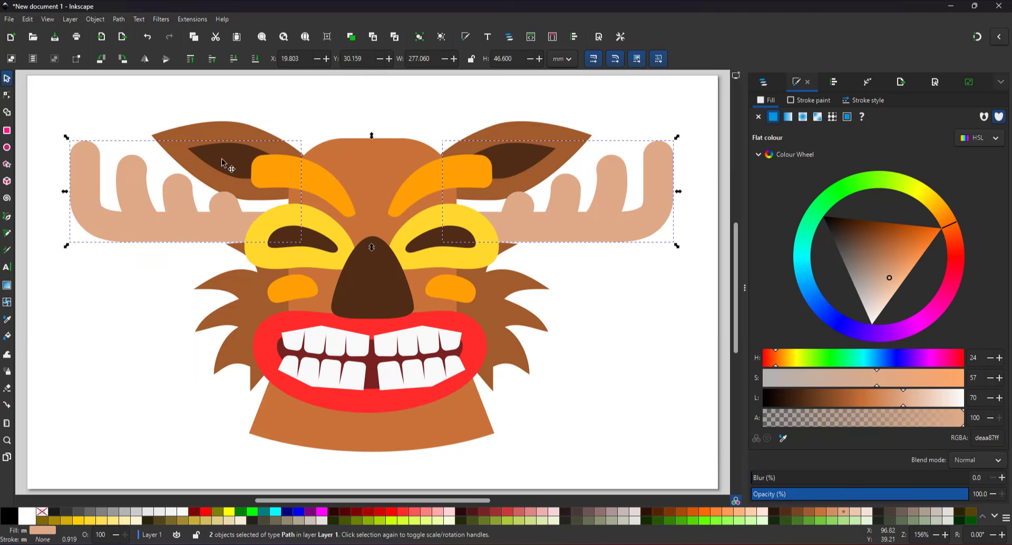
- Rotate the left ear with its inner ear clockwise to stand more upright, and nudge it right and down
left_click(223, 160)
left_click(252, 136, "shift")
left_click(253, 135)
left_click_drag(322, 119, 332, 142)
key("Right")
key("Right")
key("Right")
key("Right")
key("Down")
key("Down")
key("Down")
key("Down")
key("Down")
key("Down")
key("Down")
key("Down")
key("Down")
key("Down")
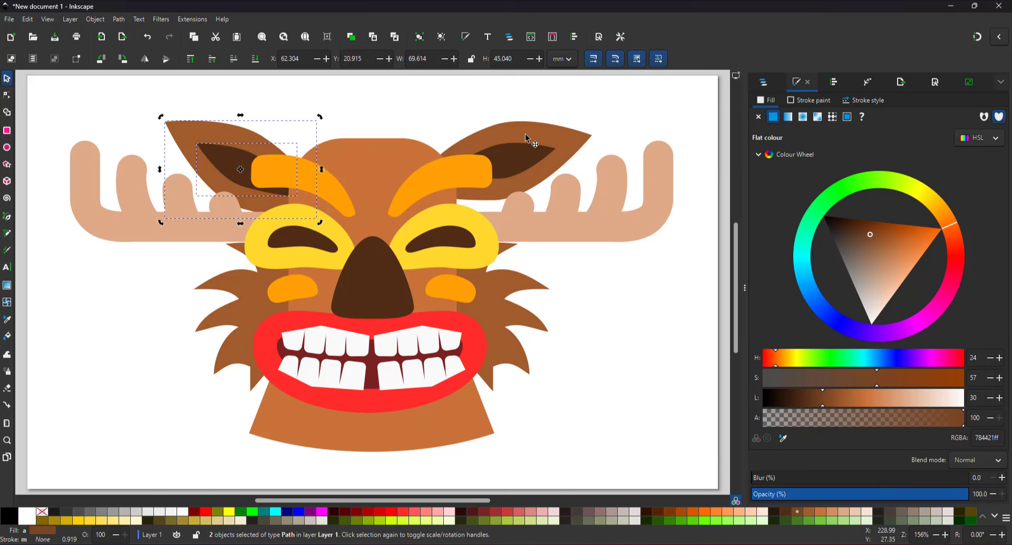
- Rotate the right ear with its inner ear counter-clockwise to match, and level the left ear with it
left_click(523, 148)
left_click(556, 159, "shift")
left_click(556, 158)
left_click_drag(600, 196, 559, 223)
left_click(209, 142)
left_click(208, 141, "shift")
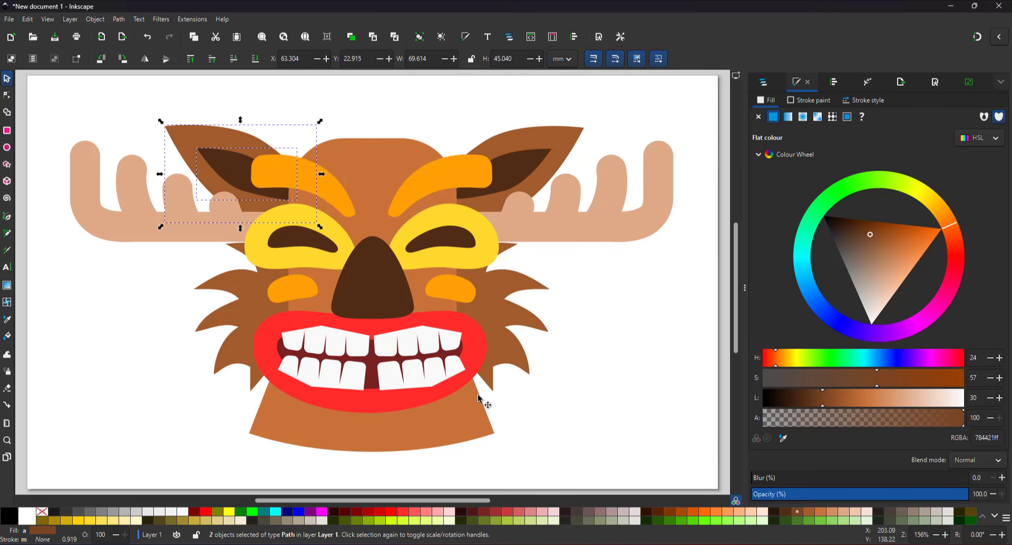
- Fill the neck with brown #A05A2C, and nudge both antlers and the left ear parts slightly down
left_click(407, 425)
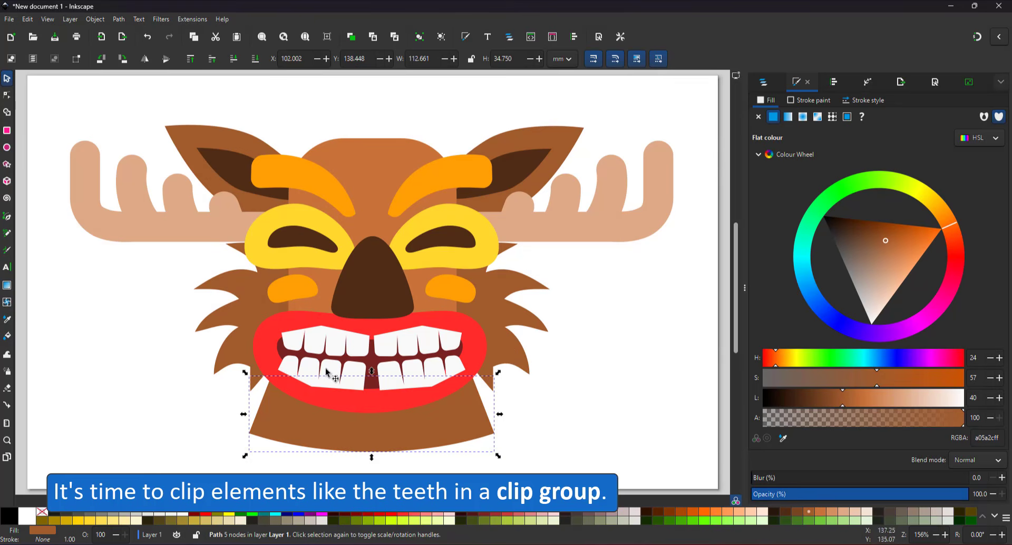
left_click(198, 224)
key("Down")
key("Down")
left_click(540, 235)
key("Down")
key("Down")
left_click(233, 138)
key("Down")
key("Down")
left_click(227, 165)
key("Down")
key("Down")
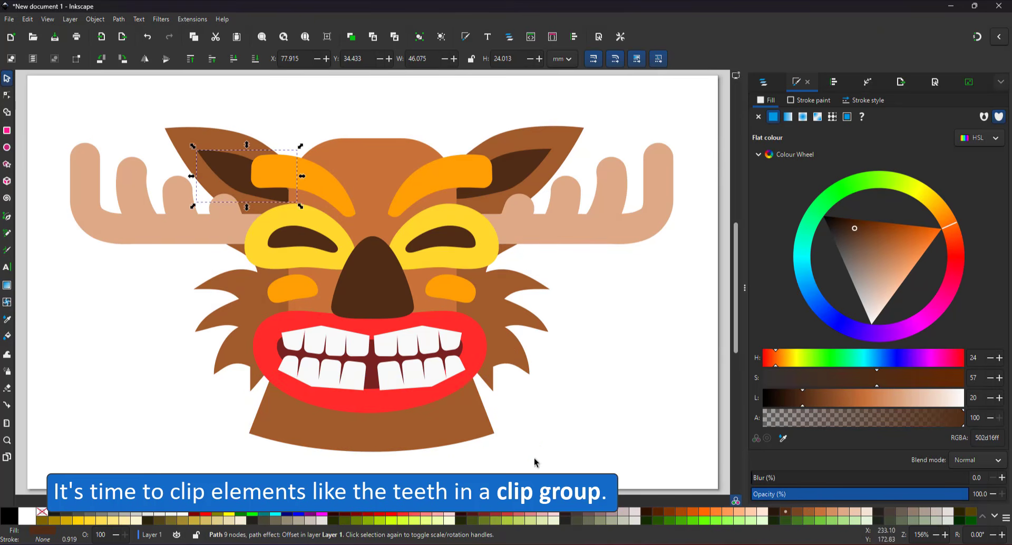
- Move the inner nodes of both lower tooth rows toward the centre until only a narrow gap separates them
left_click(372, 365)
right_click(372, 365)
left_click(348, 374)
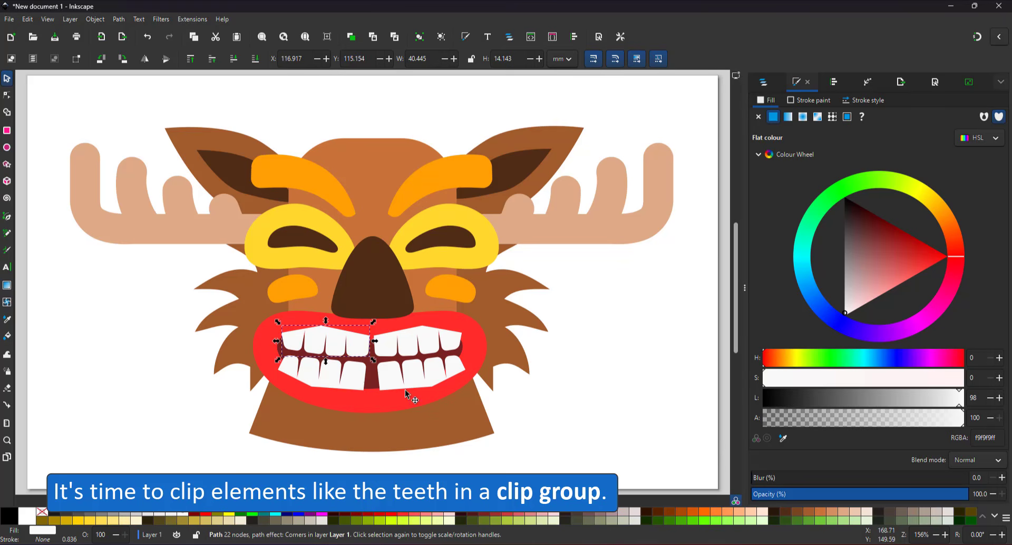
scroll(358, 398, "up", 4)
key("n")
left_click(375, 315, "shift")
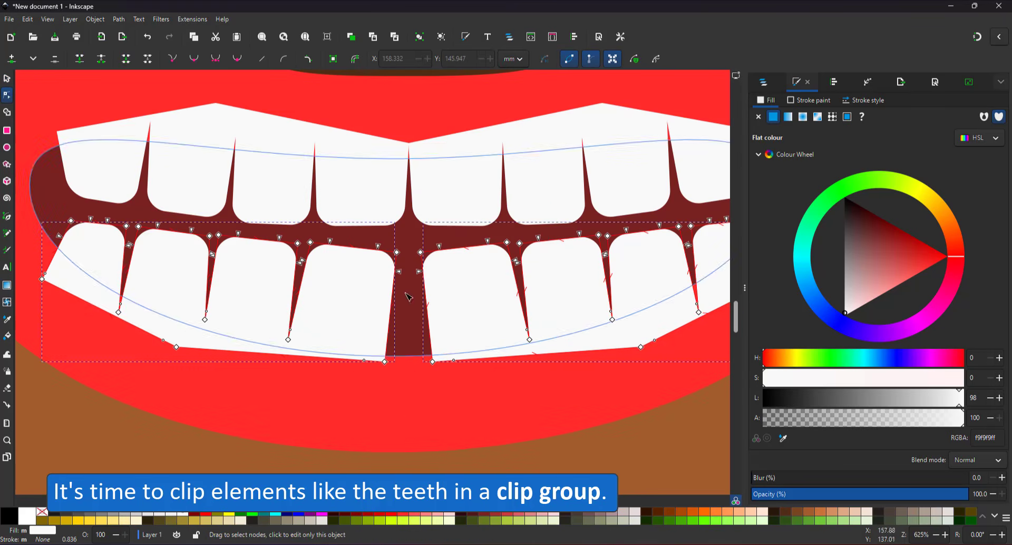
left_click_drag(270, 405, 554, 420)
key("Left")
key("Left")
left_click(423, 362)
key("Left")
key("Left")
left_click(393, 362)
key("Right")
key("Right")
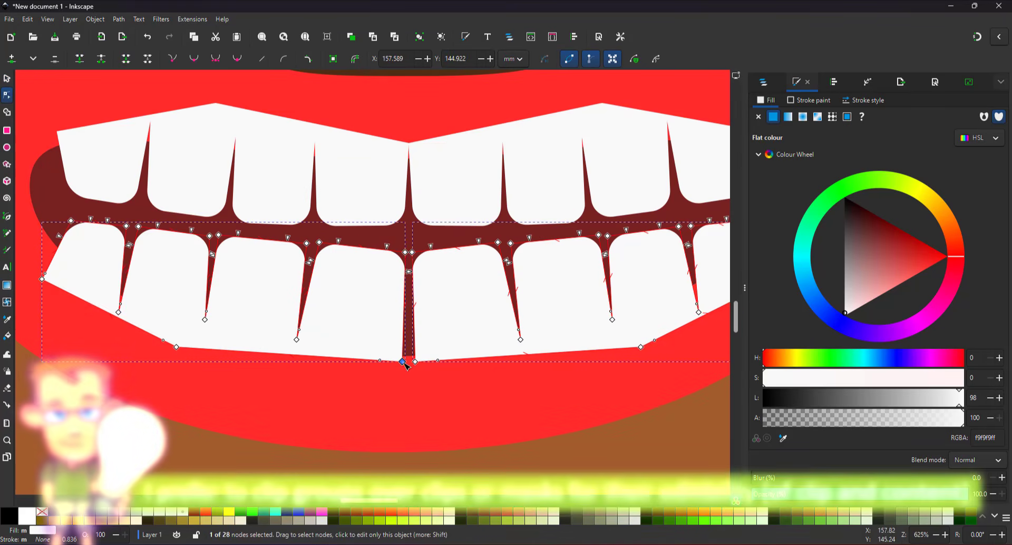
- Make a clip group from the mouth opening and paste the four rows of teeth in place inside it
key("Escape")
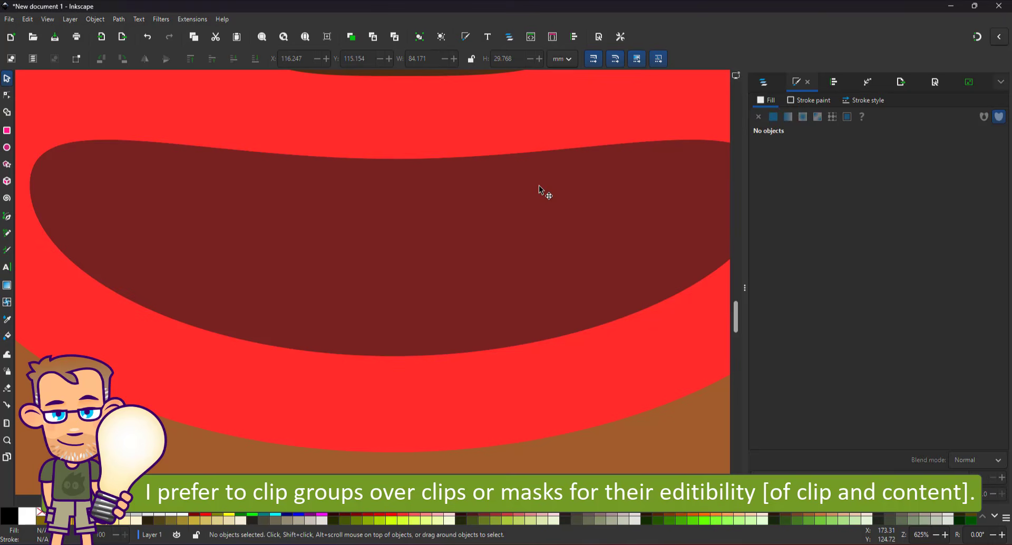
left_click(540, 192)
key("ctrl+shift+l")
left_click(810, 220)
key("ctrl+alt+v")
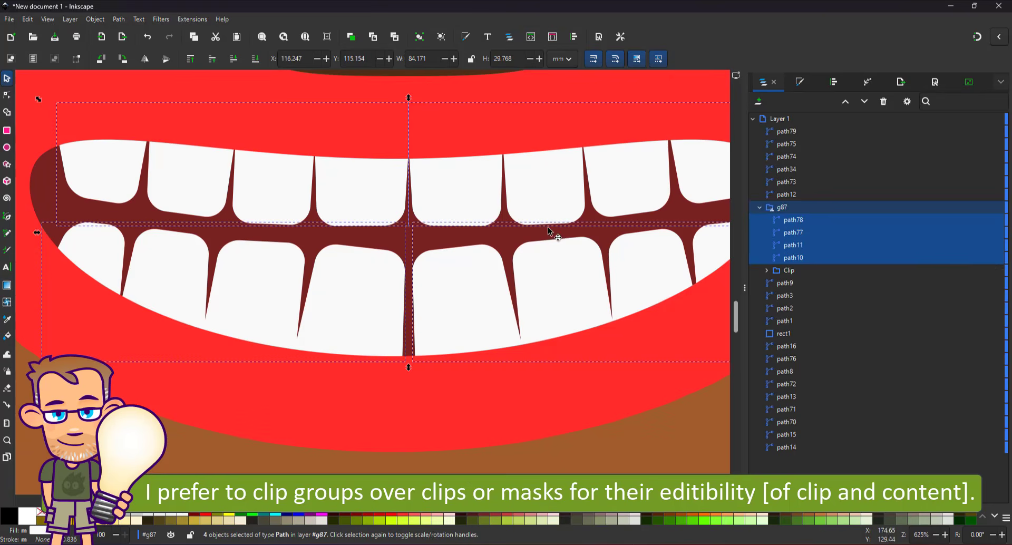
scroll(438, 257, "down", 2)
key("5")
left_click(604, 295)
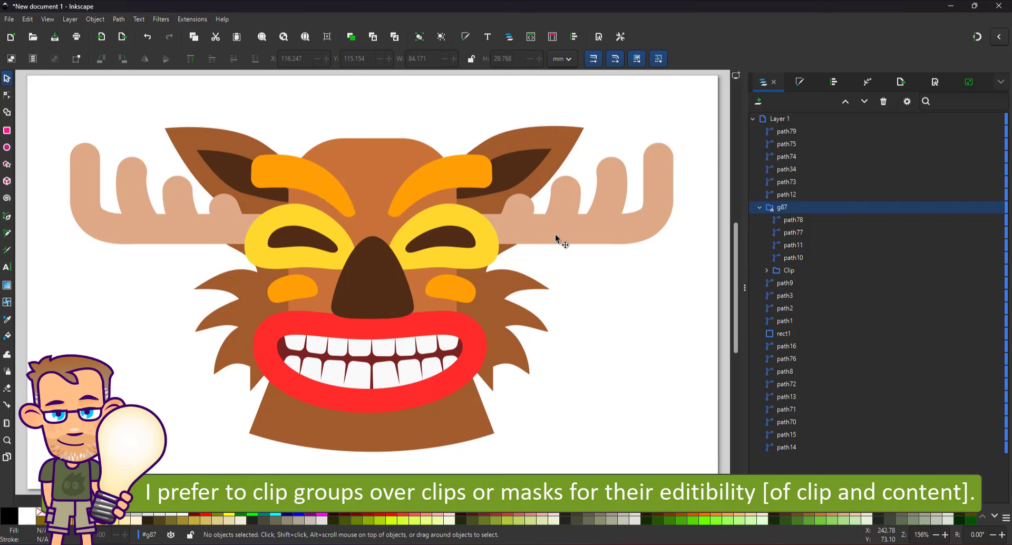
- Select all parts except the antlers and scale them down together about their centre
left_click_drag(155, 99, 595, 469)
left_click_drag(587, 123, 561, 142)
- Extend the inner end of the left antler to the right, behind the face, by shifting its end nodes
left_click(204, 227)
left_click(518, 228, "shift")
left_click(7, 95)
left_click_drag(275, 204, 320, 261)
key("Right")
key("Right")
key("Right")
key("Right")
key("Right")
key("Right")
key("Right")
key("Right")
key("Right")
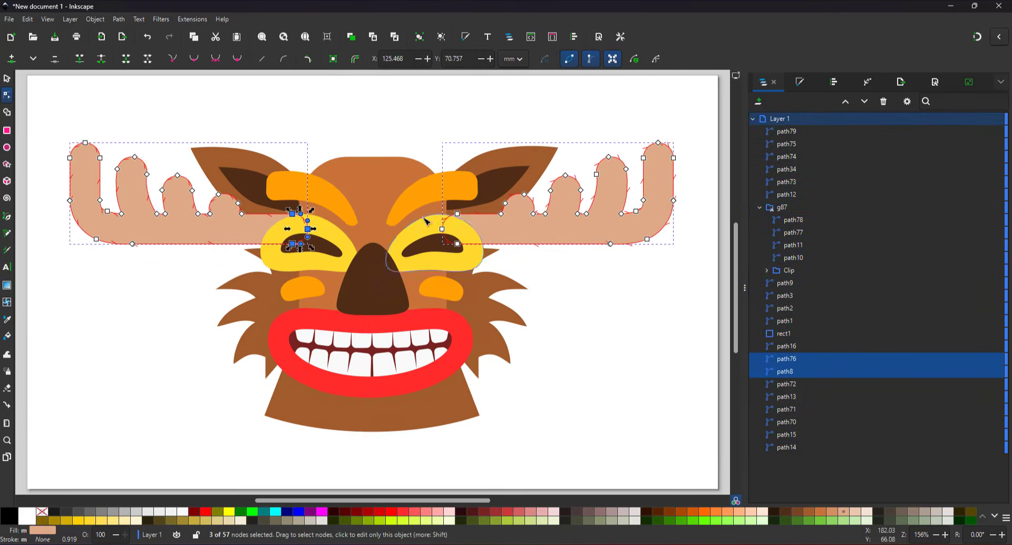
- Extend the right antler's inner end to the left behind the face, and bow both antlers' lower edges upward
left_click_drag(438, 204, 484, 274)
key("Left")
key("Left")
key("Left")
key("Left")
key("Left")
key("Left")
key("Left")
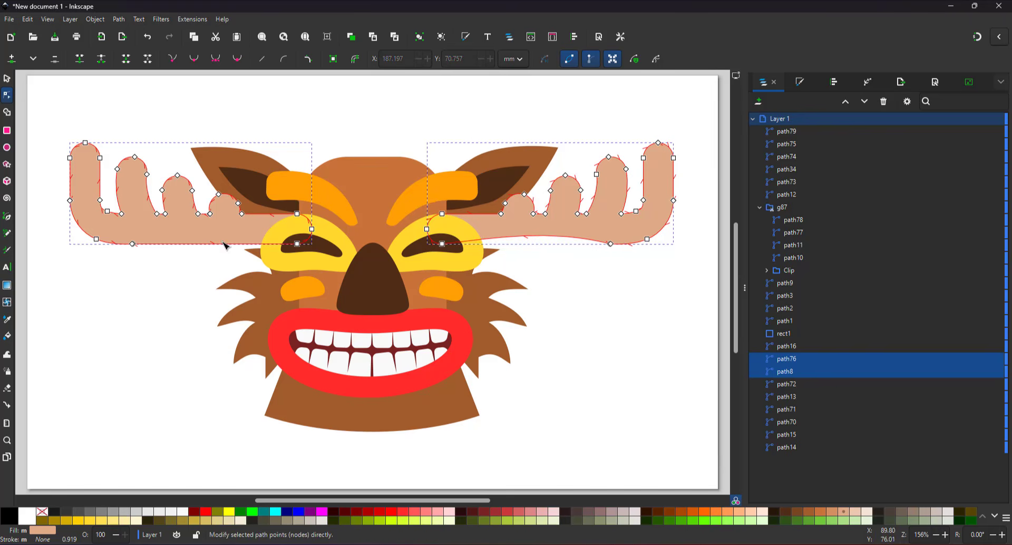
left_click(501, 411)
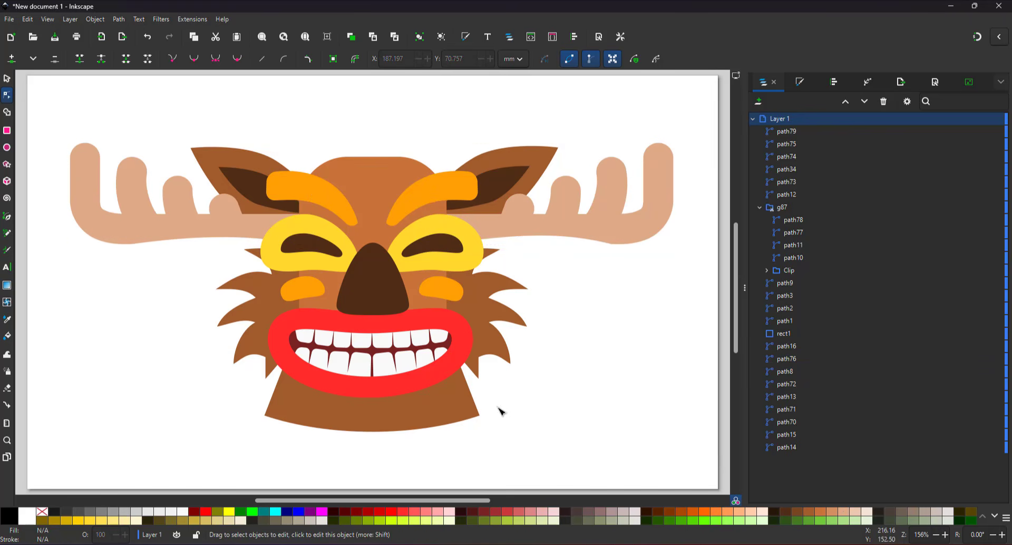
- Squash both side fur tufts vertically, lowering their upper edge so they are about 43.5 mm tall
key("s")
left_click(486, 298)
left_click(253, 303, "shift")
left_click_drag(373, 245, 373, 280)
left_click(564, 317)
- Rotate the right fur tuft clockwise and the left one counter-clockwise, and nudge both inward and down behind the mouth
left_click(499, 305)
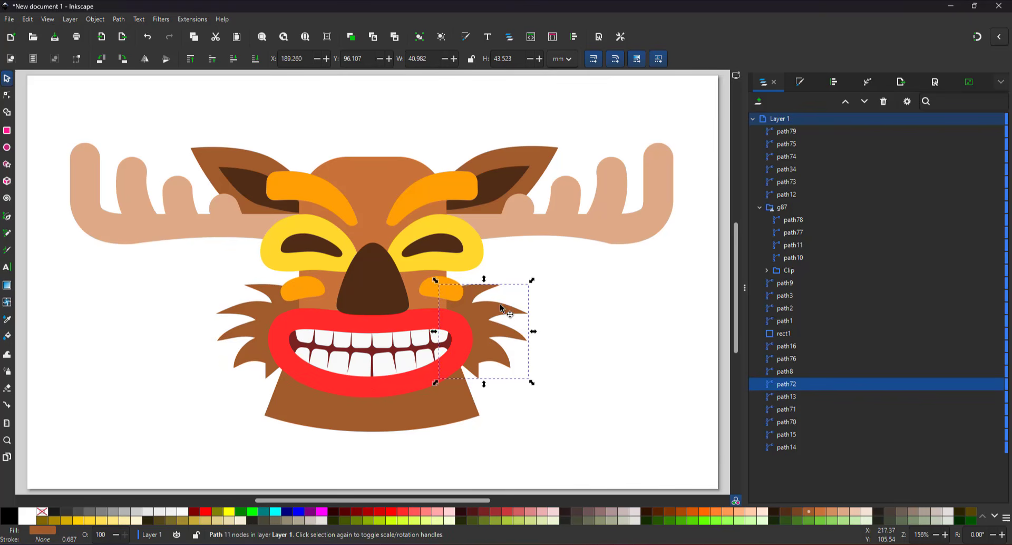
left_click(500, 304)
left_click_drag(531, 383, 517, 392)
left_click_drag(506, 323, 491, 332)
left_click(263, 328)
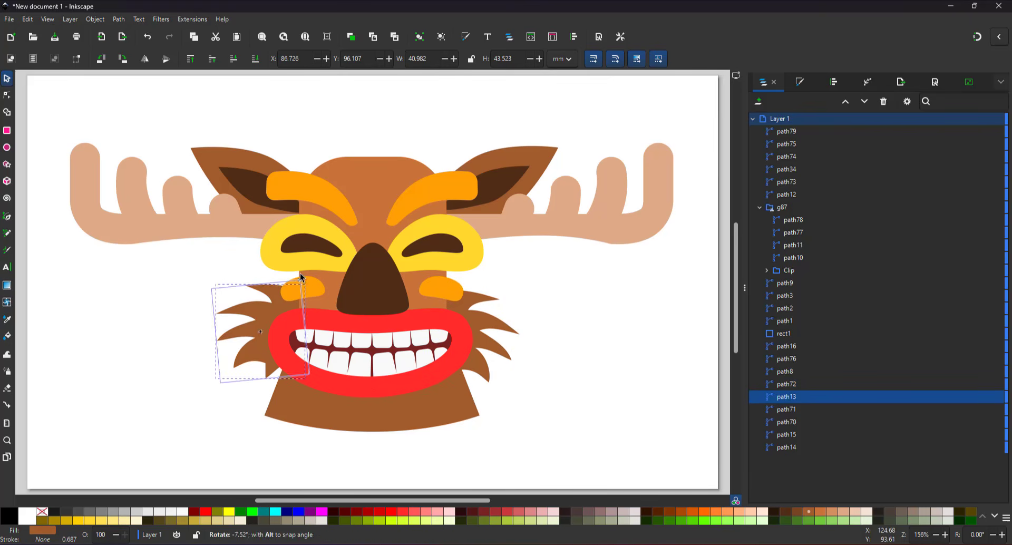
left_click_drag(299, 274, 292, 269)
left_click_drag(263, 311, 268, 319)
- Widen the brown face rectangle symmetrically to about 79 mm
left_click(415, 281)
left_click_drag(452, 269, 464, 269)
left_click(517, 323)
- Duplicate the red lips, shift the copy slightly down, fill it with brown #A05A2C and set its blend mode to Multiply
left_click(362, 347)
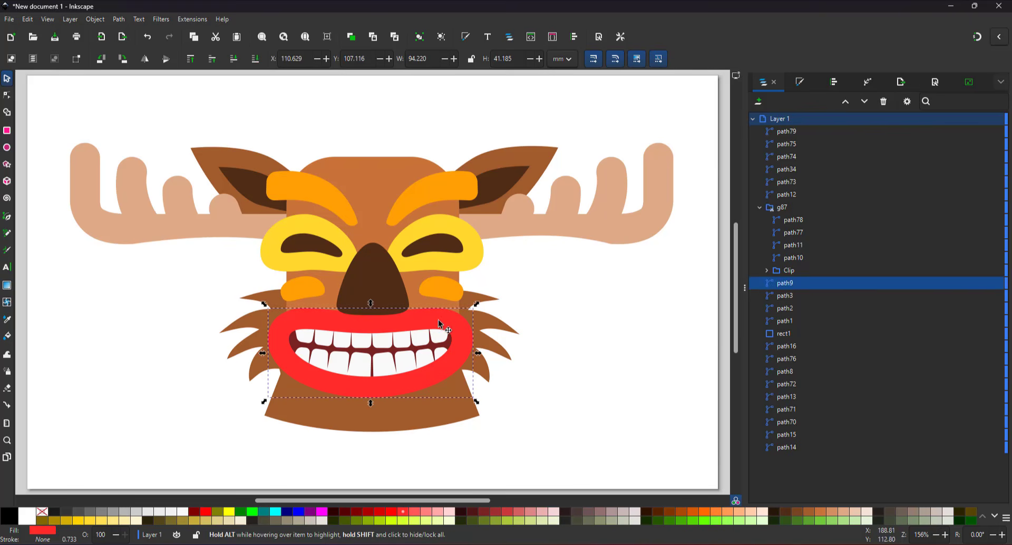
key("ctrl+d")
left_click_drag(438, 319, 435, 327)
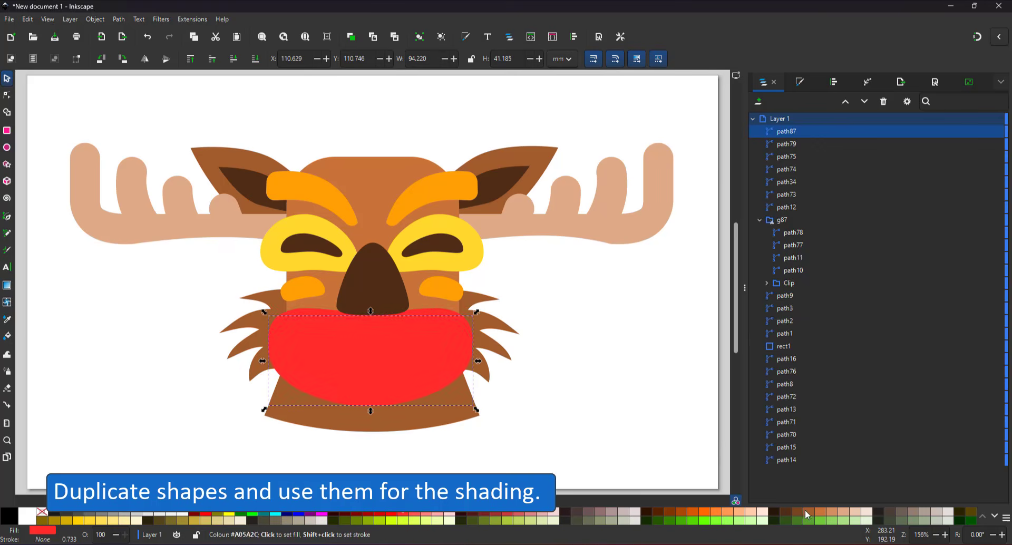
left_click(801, 80)
left_click(978, 459)
left_click(865, 478)
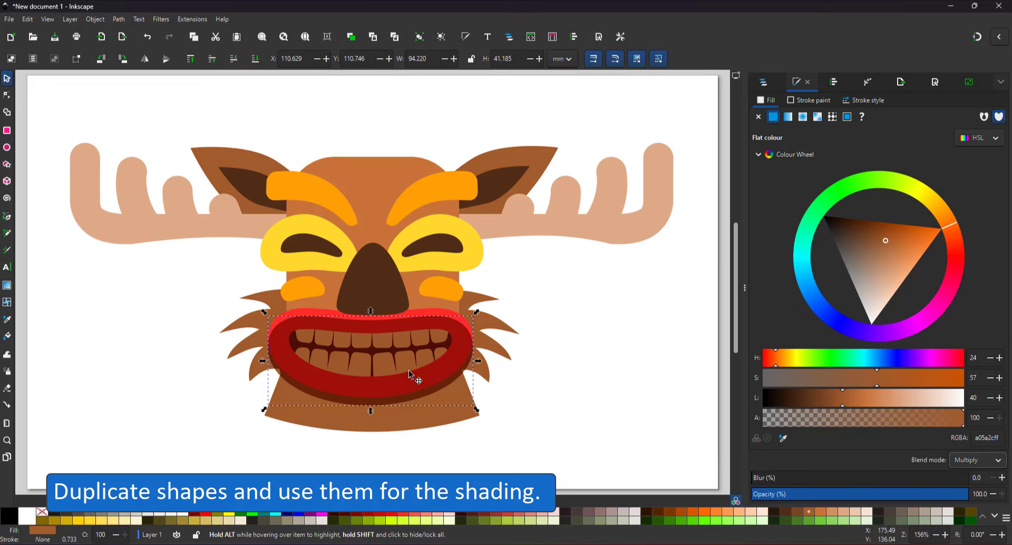
- Make a clip group from the neck, cut the brown lips copy and paste it in place inside that group
right_click(424, 415)
left_click(481, 378)
left_click(448, 371)
key("ctrl+x")
left_click(444, 408)
left_click(763, 84)
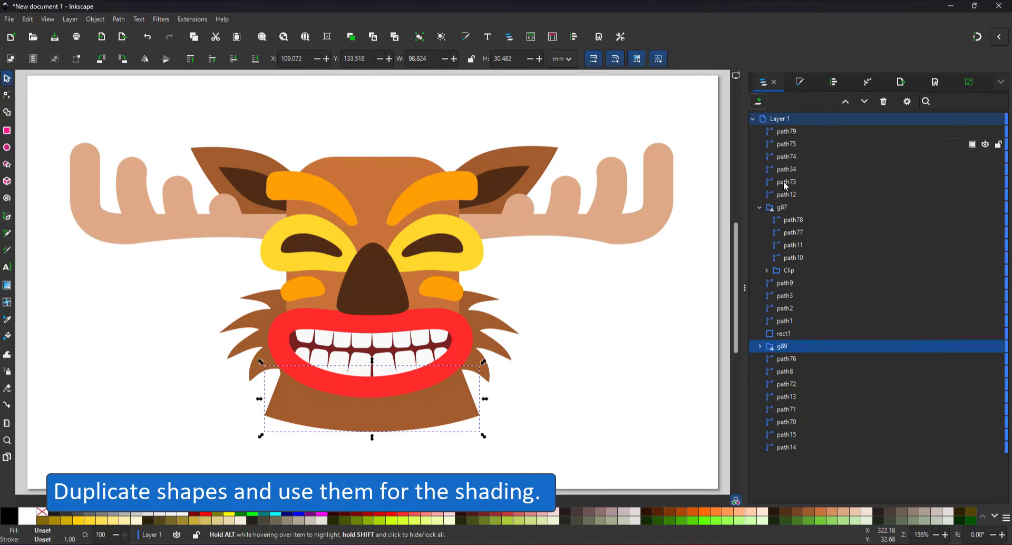
key("ctrl+alt+v")
key("ctrl+z")
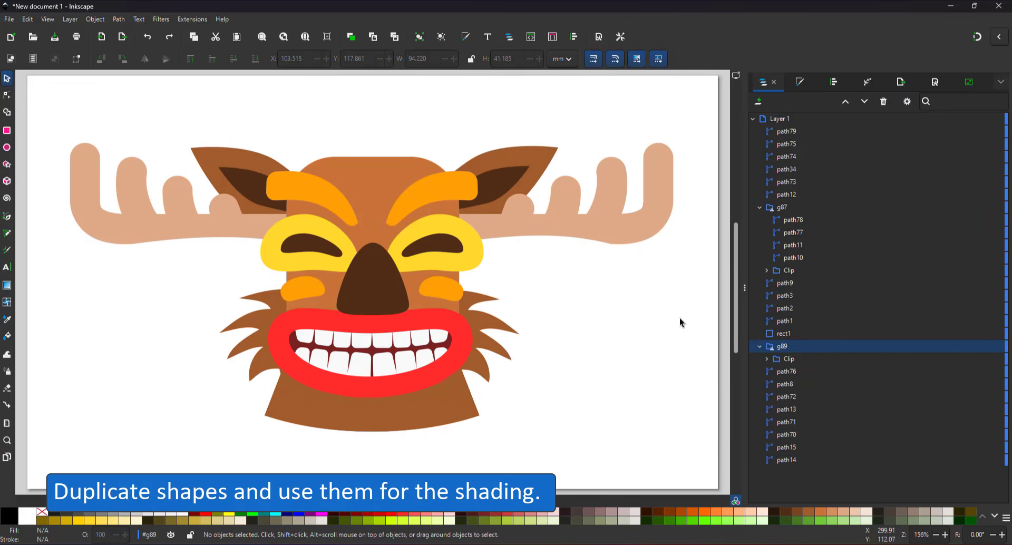
key("ctrl+alt+v")
- Reposition the lip shadow inside the neck clip group so it forms a thin band beneath the lower lip
left_click_drag(375, 419, 382, 397)
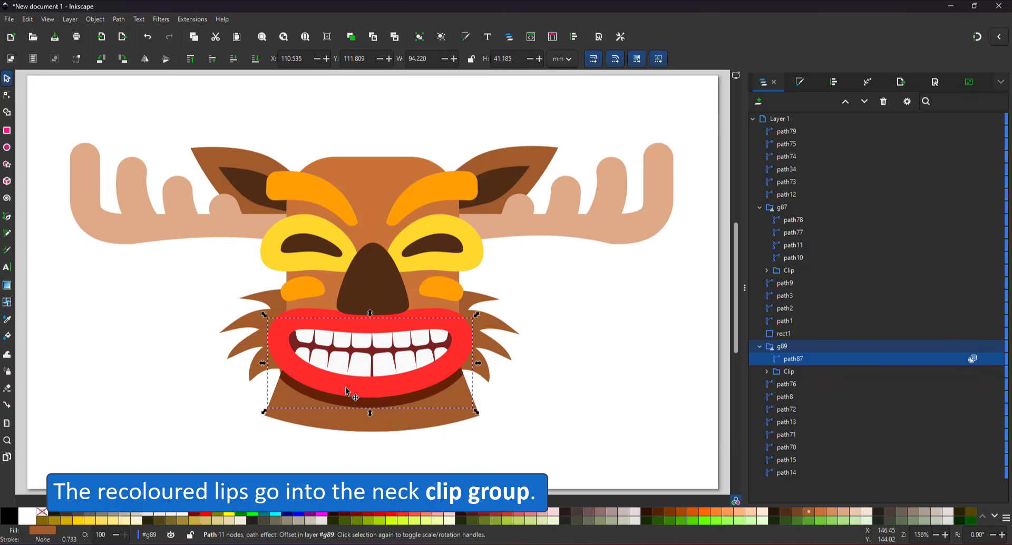
scroll(372, 405, "up", 3)
left_click_drag(452, 391, 451, 375)
left_click_drag(440, 378, 440, 383)
key("ctrl+z")
left_click(440, 409)
scroll(431, 338, "down", 3)
left_click_drag(422, 307, 425, 340)
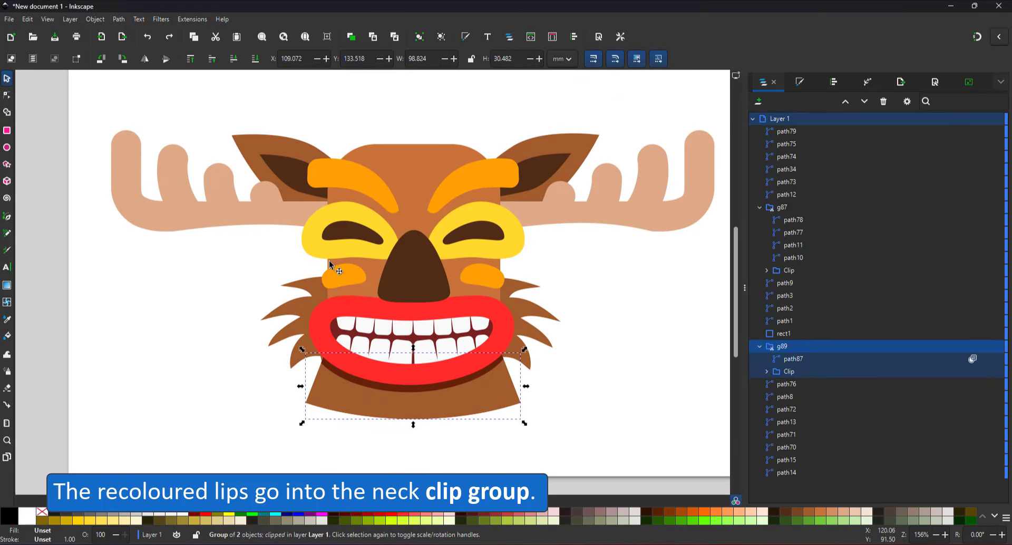
- Apply linear gradients to both fur tufts, with dark brown #502D16 at the end nearest the mouth
left_click(318, 297)
left_click(7, 285)
left_click_drag(296, 325, 320, 307)
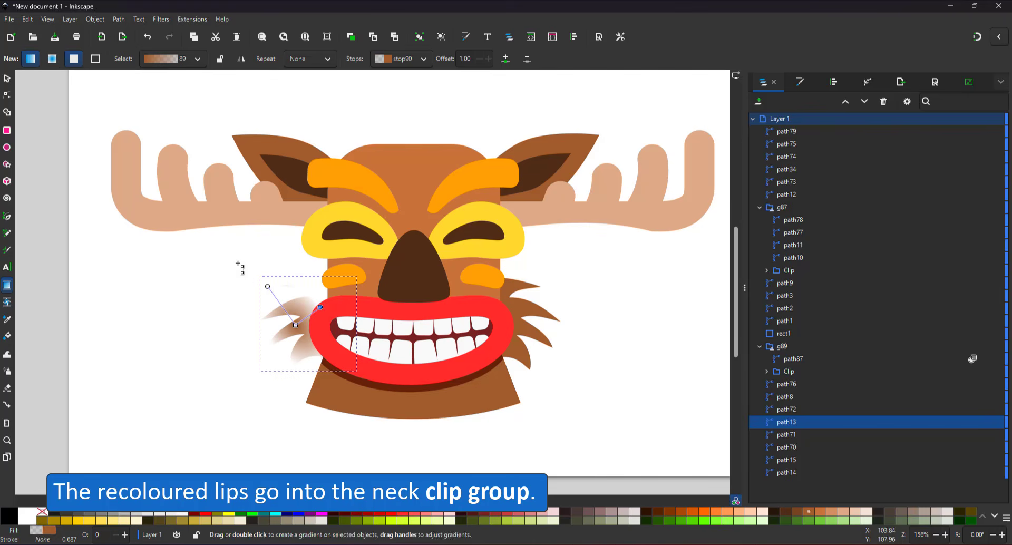
left_click_drag(288, 336, 328, 303)
left_click(787, 513)
left_click(529, 332)
left_click_drag(529, 331, 482, 307)
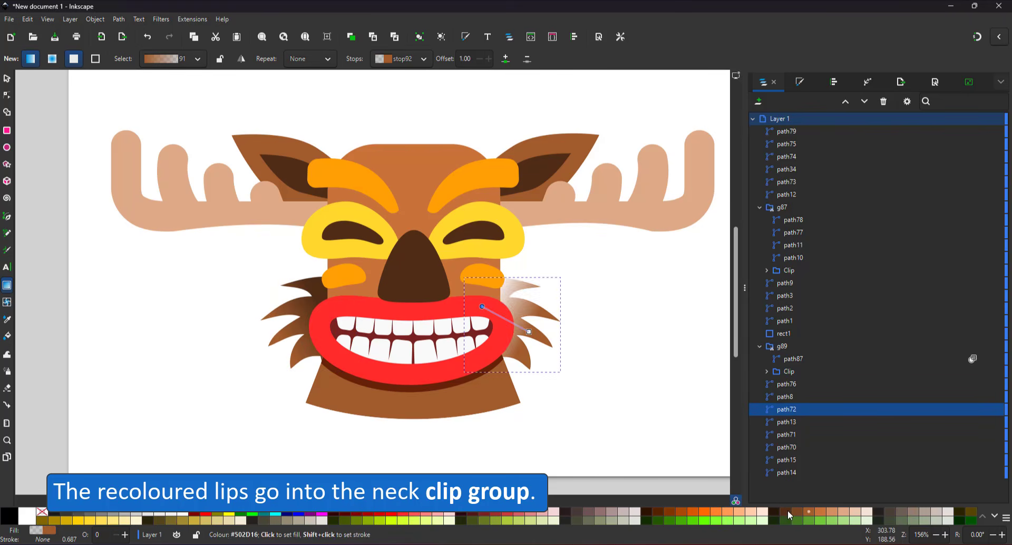
left_click(789, 515)
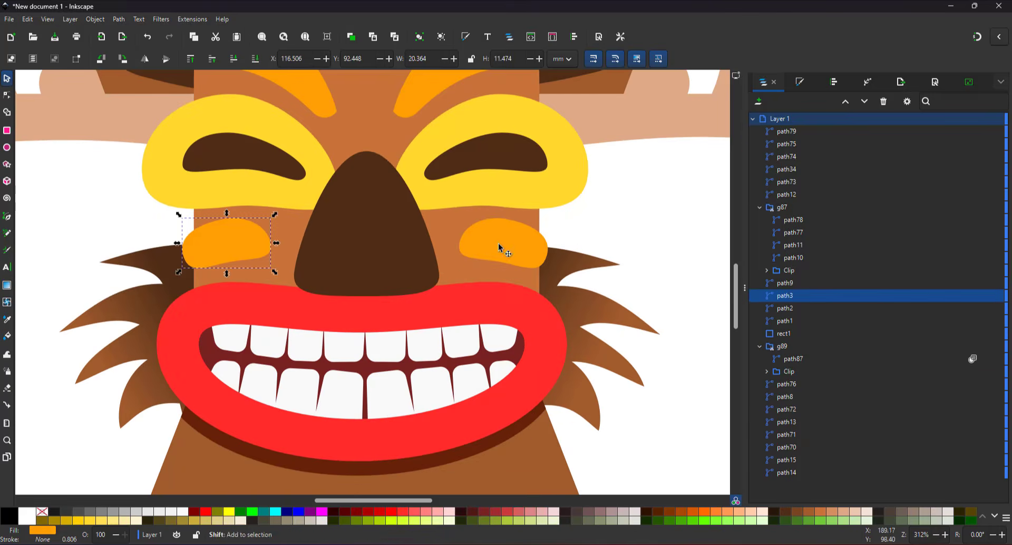
- Duplicate the yellow eye patches and orange cheeks, shift the copies down, and give them fill #C87137 with Multiply blending
left_click(283, 199, "shift")
key("ctrl+c")
key("ctrl+alt+v")
left_click_drag(282, 200, 280, 213)
left_click(810, 513)
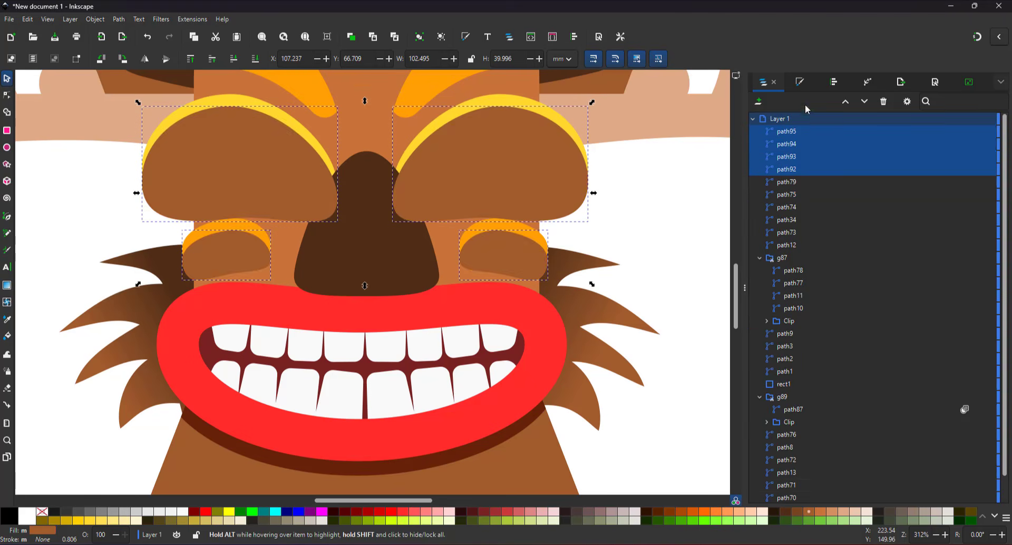
left_click(800, 83)
left_click(973, 465)
left_click(969, 490)
left_click(821, 512)
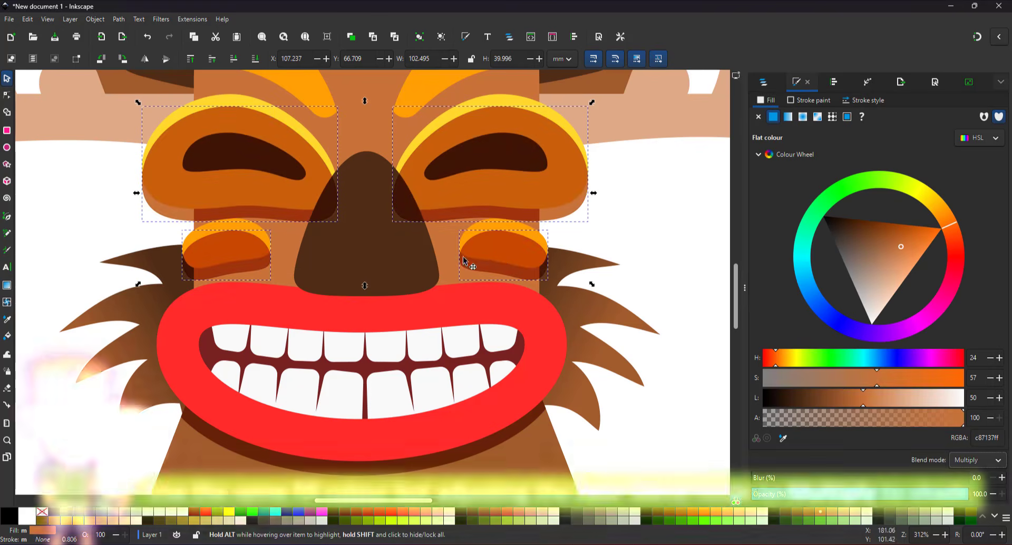
- Make a clip group from the face rectangle and move the eye and cheek shadow copies in place inside it
key("ctrl+x")
right_click(442, 230)
left_click(481, 425)
left_click(764, 83)
left_click(759, 334)
left_click(790, 346)
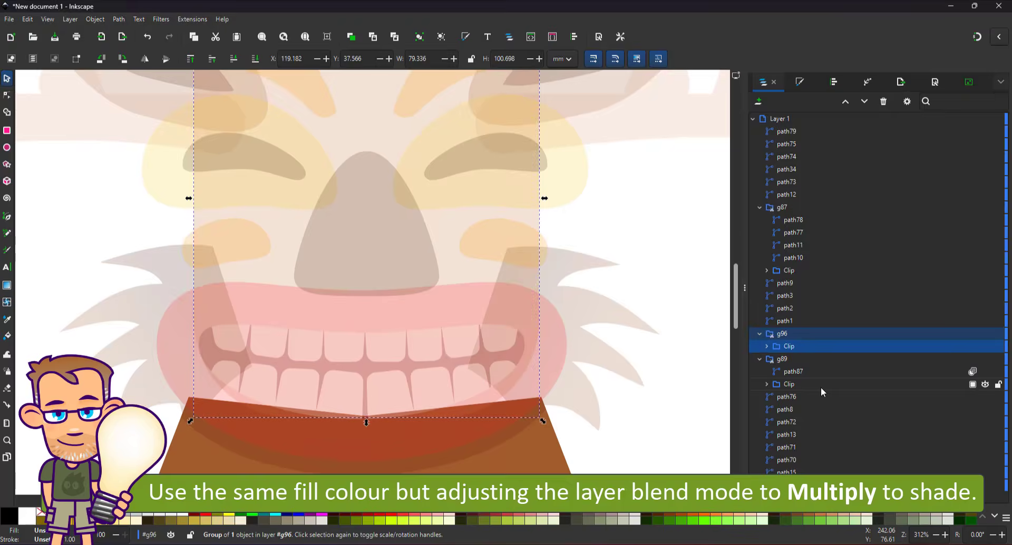
key("ctrl+alt+v")
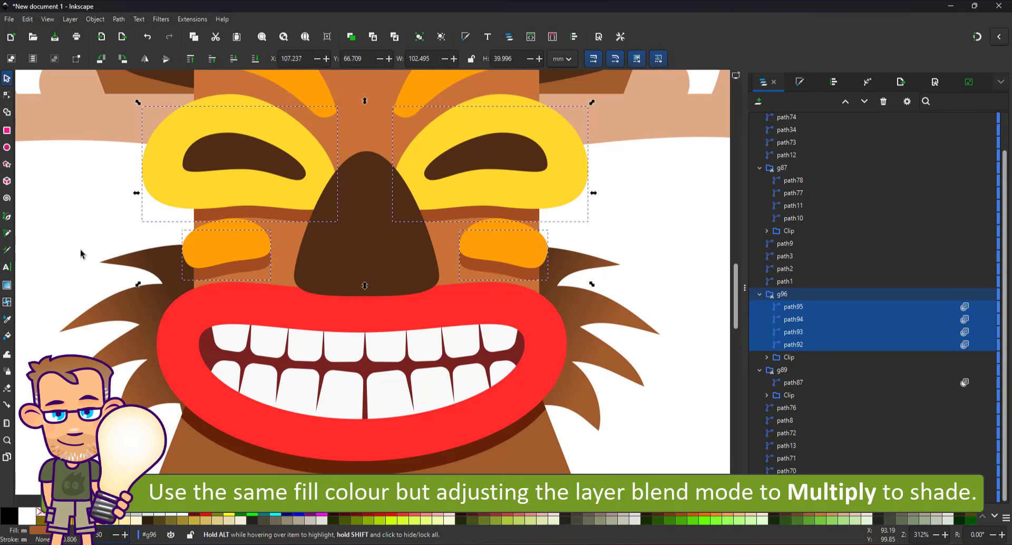
key("Escape")
scroll(375, 254, "down", 2)
key("5")
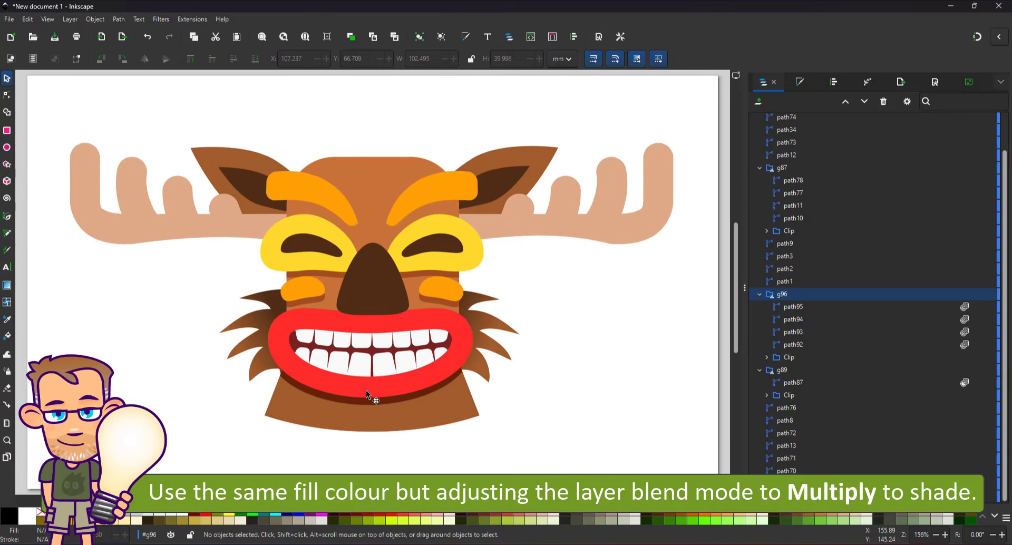
scroll(368, 395, "up", 2)
left_click(409, 399)
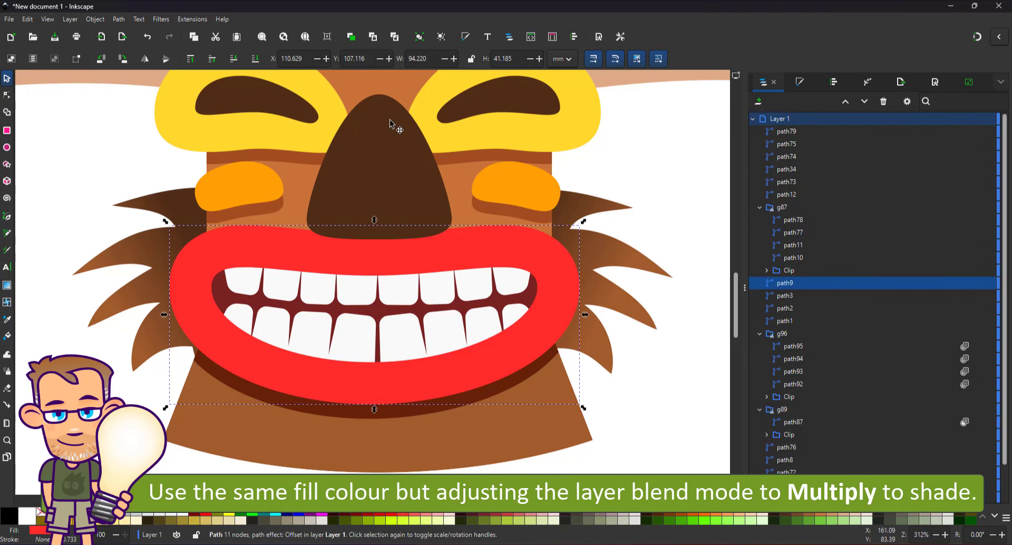
left_click(767, 271)
left_click(797, 283)
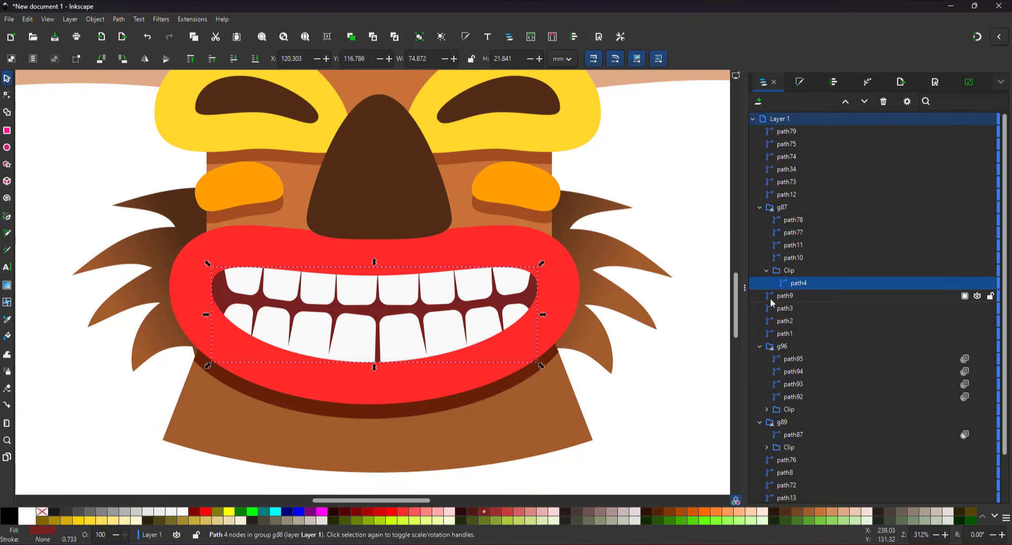
key("Delete")
double_click(775, 271)
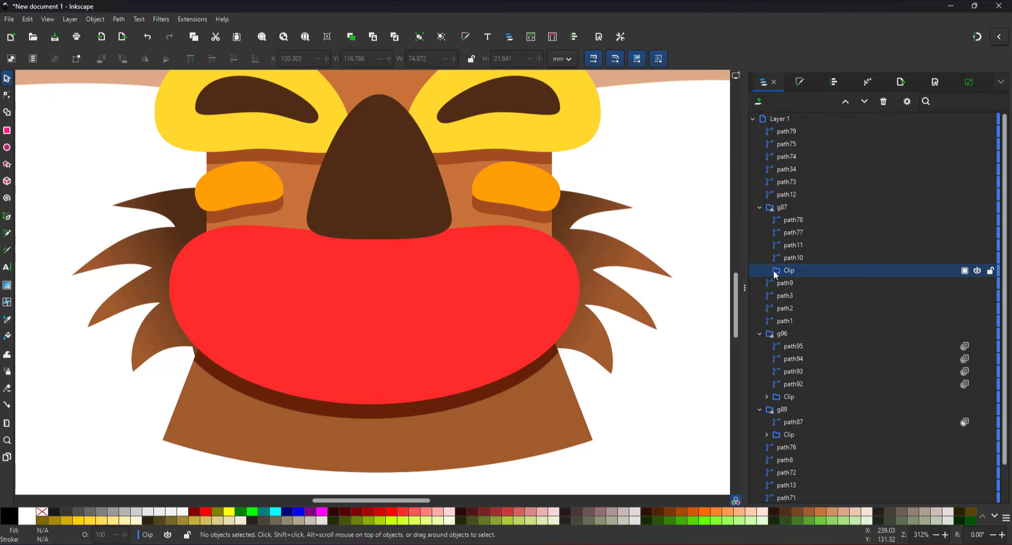
left_click(773, 271)
key("ctrl+z")
- Duplicate the mouth opening from the teeth group's clip and place the copy above the teeth within that group
left_click(767, 270)
left_click(780, 284)
key("ctrl+d")
mouse_move(796, 283)
left_mouse_down()
mouse_move(820, 215)
mouse_move(834, 217)
left_mouse_up()
- Remove the mouth copy's fill and give it a flat dark brown stroke
left_click(800, 81)
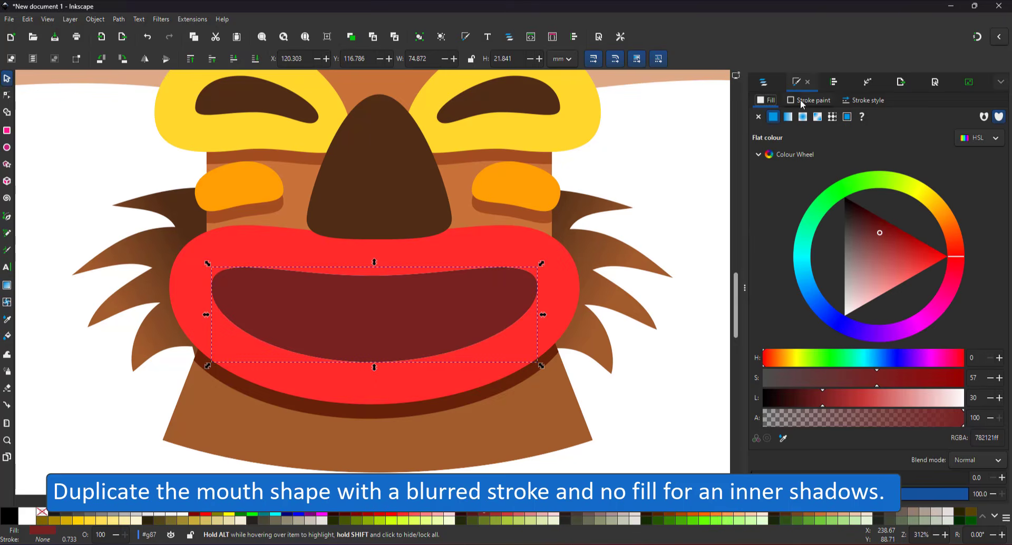
left_click(759, 116)
left_click(812, 100)
left_click(778, 119)
left_click(866, 240)
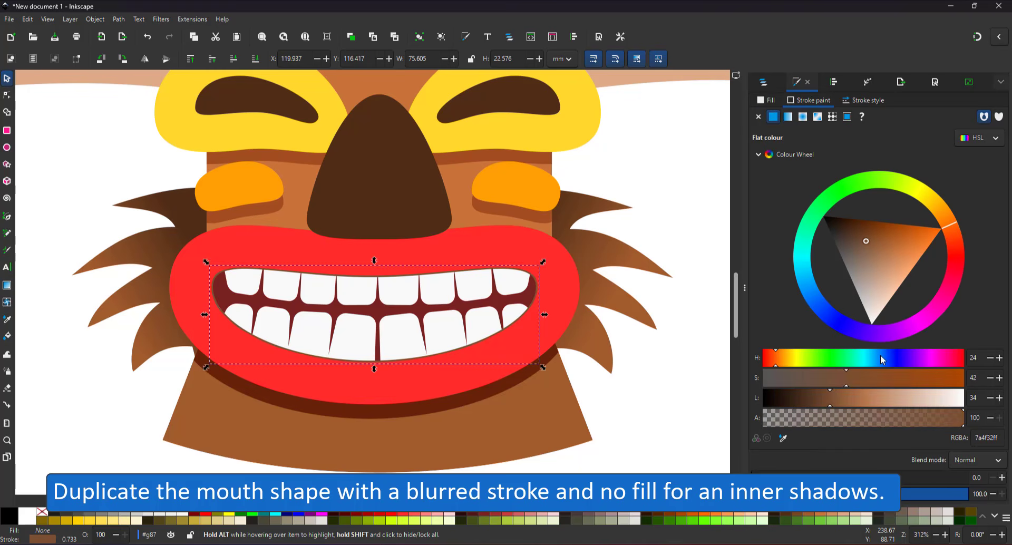
left_click(861, 231)
- Set the mouth outline's stroke width to 3.733 mm, blend mode to Multiply and blur to about 20%
left_click(850, 100)
left_click(822, 120)
left_click(822, 120)
left_click(822, 121)
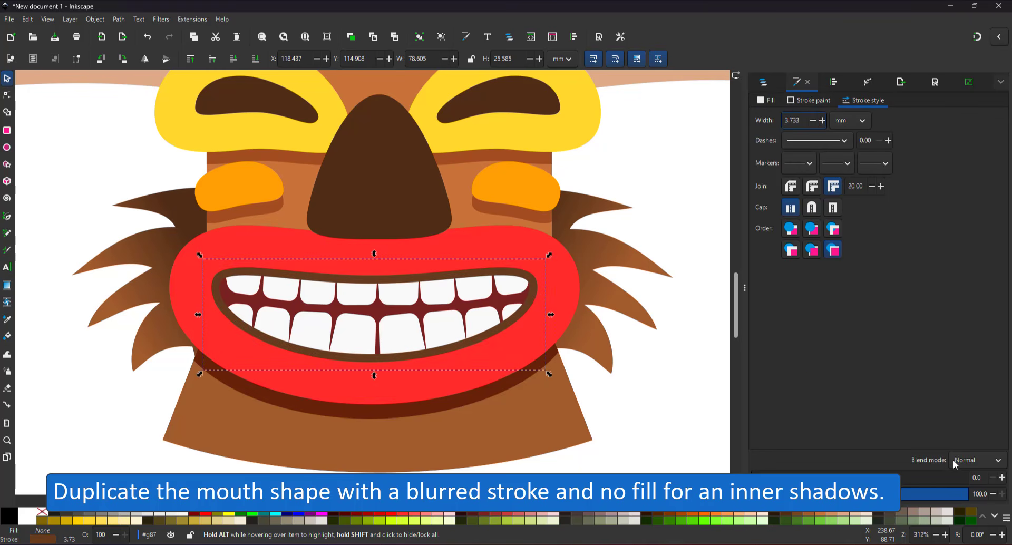
left_click(795, 477)
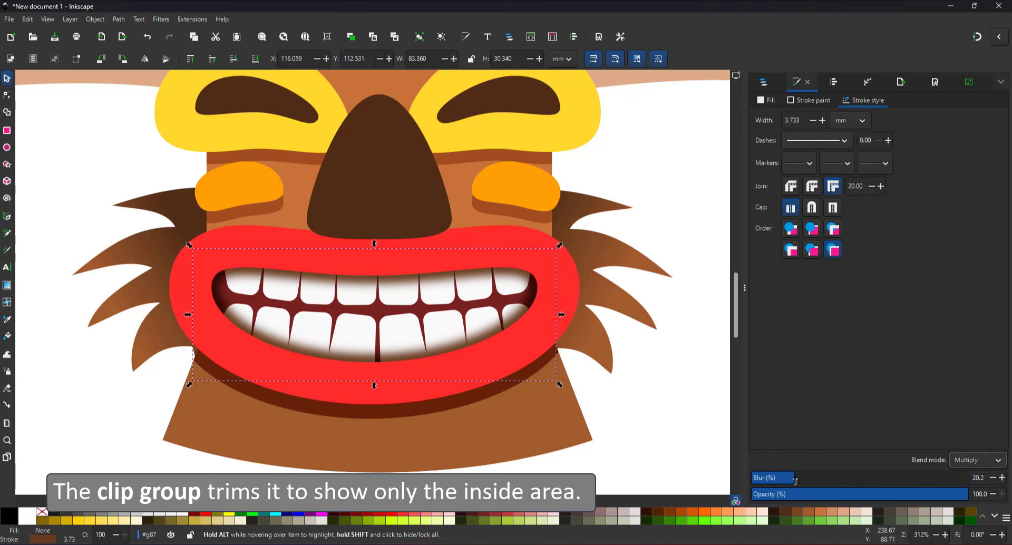
- Adjust the blurred mouth outline by moving its middle top node slightly and its middle bottom node slightly down
left_click(10, 96)
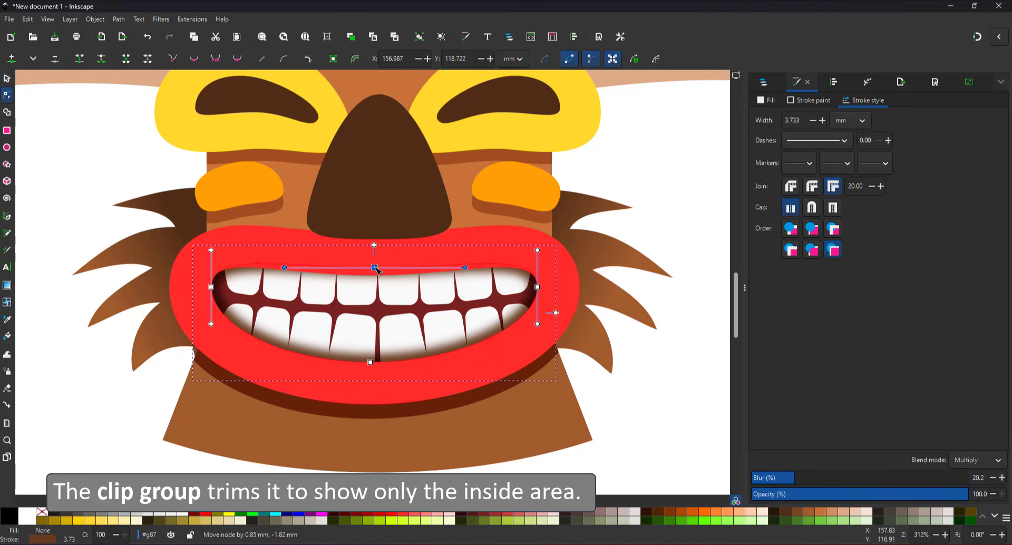
left_click_drag(371, 364, 374, 367)
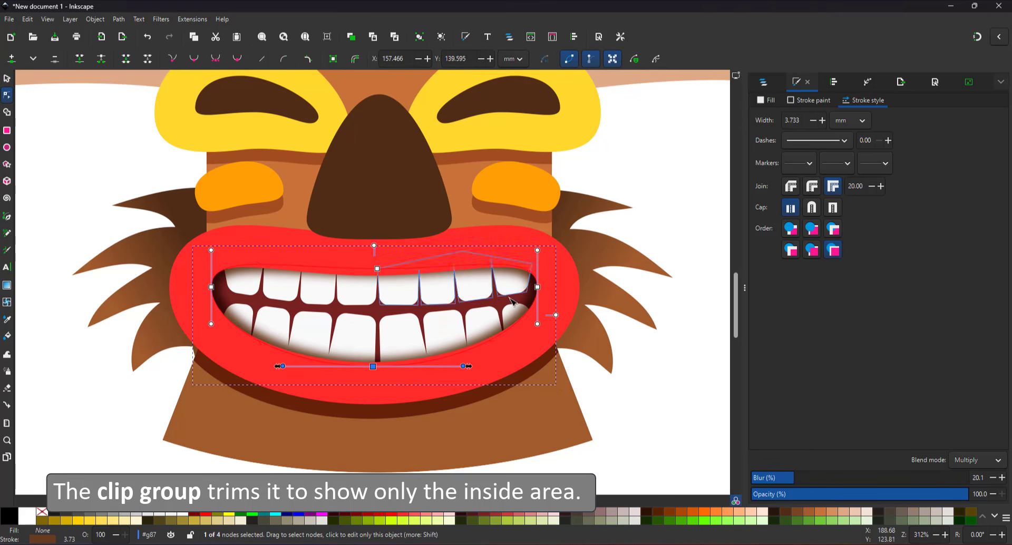
left_click(598, 306)
scroll(367, 304, "down", 2)
key("Escape")
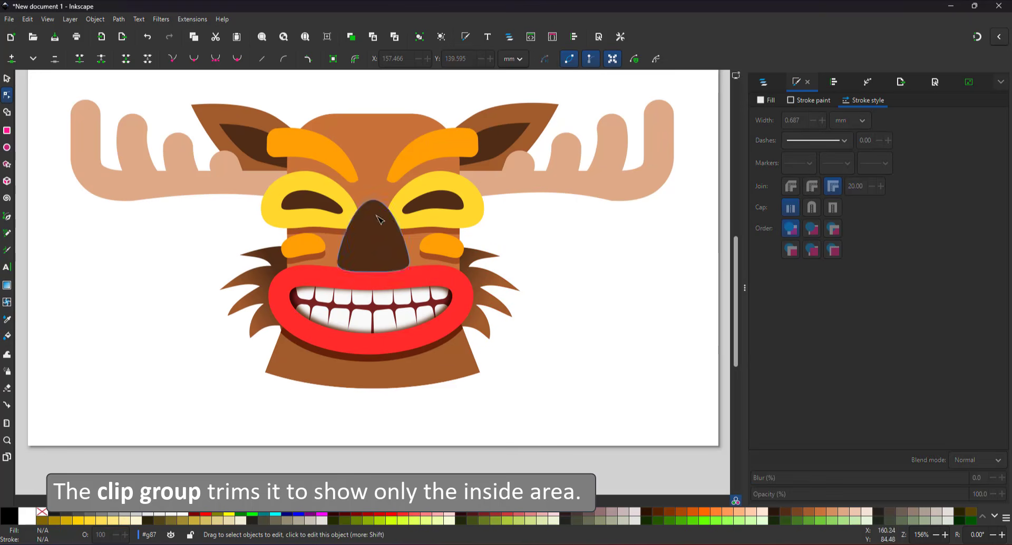
- Duplicate the yellow eye patches, recolour the copies lighter yellow, shift them about 1.7 mm up and lower them behind the originals
left_click(7, 80)
scroll(319, 199, "up", 2)
left_click(328, 184)
left_click(526, 185, "shift")
key("ctrl+d")
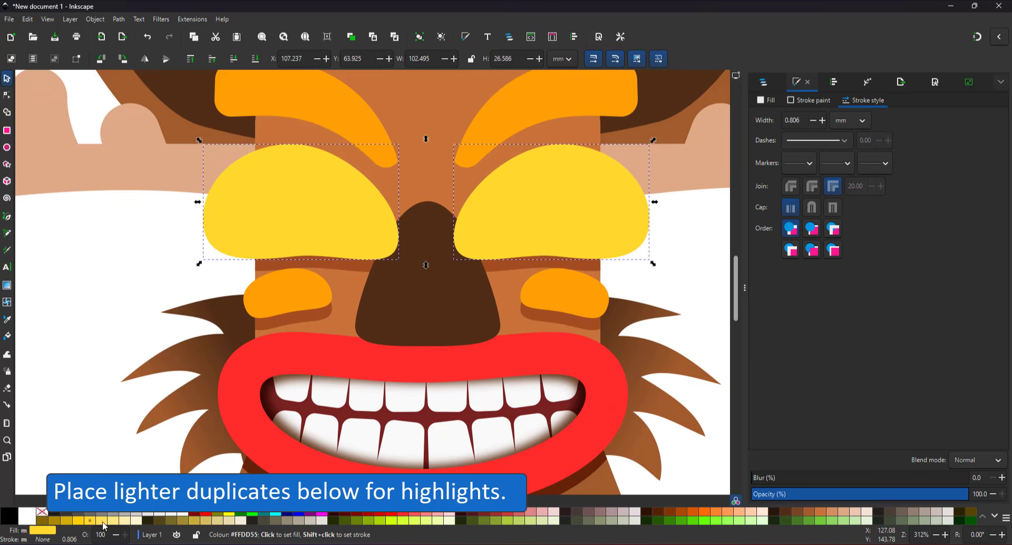
left_click(102, 521)
left_click_drag(317, 227, 318, 220)
key("Page_Down")
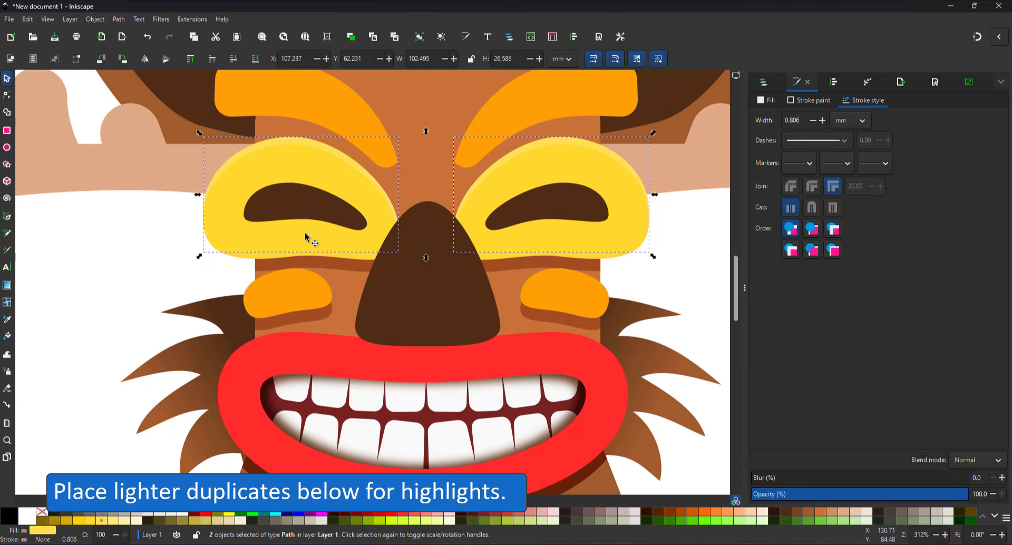
key("Page_Down")
- Duplicate the orange cheeks, shift the copies slightly down and fill the shapes underneath with light yellow #FFDD55 as highlights
left_click(267, 313)
left_click(536, 310, "shift")
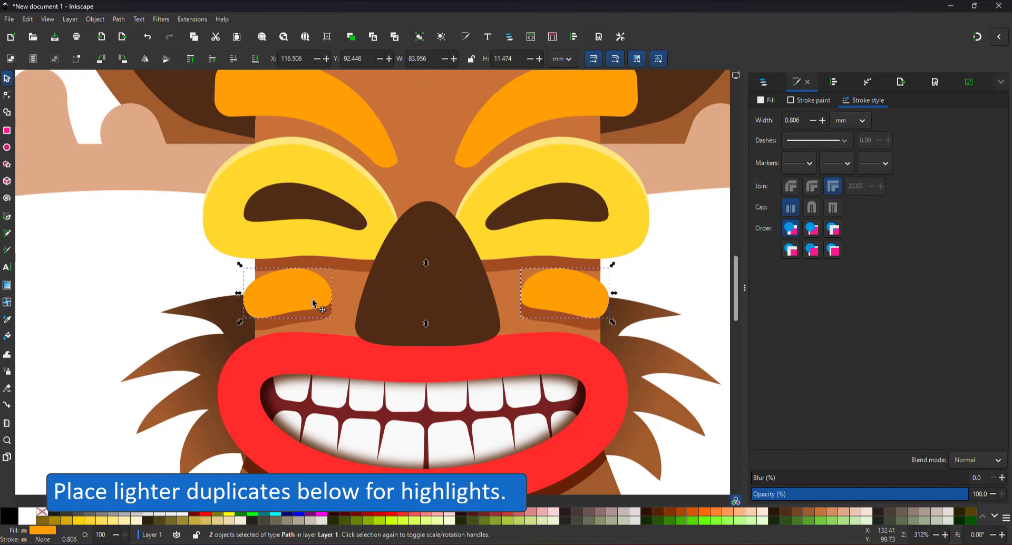
key("ctrl+d")
left_click_drag(313, 300, 313, 305)
left_click(302, 271)
left_click(569, 275, "shift")
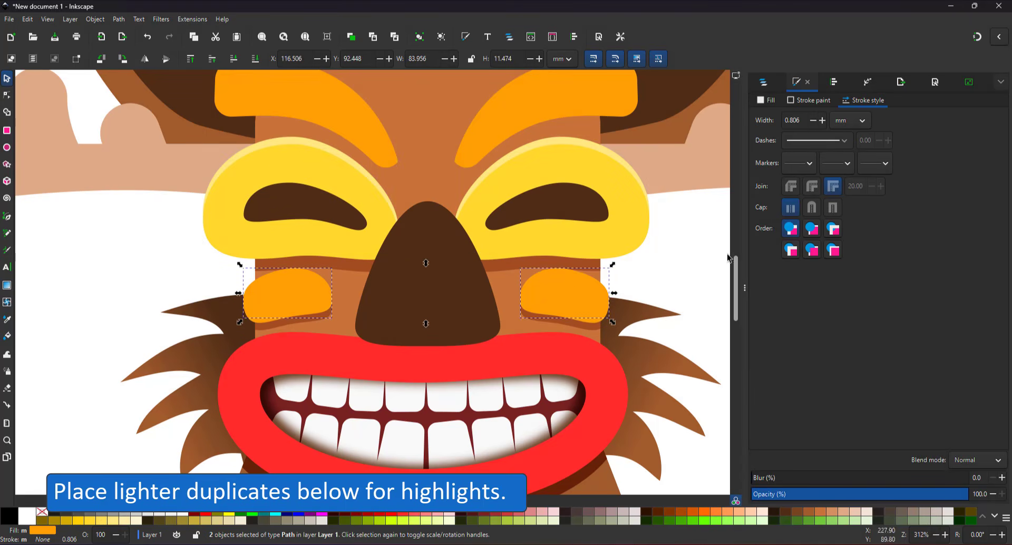
left_click(102, 520)
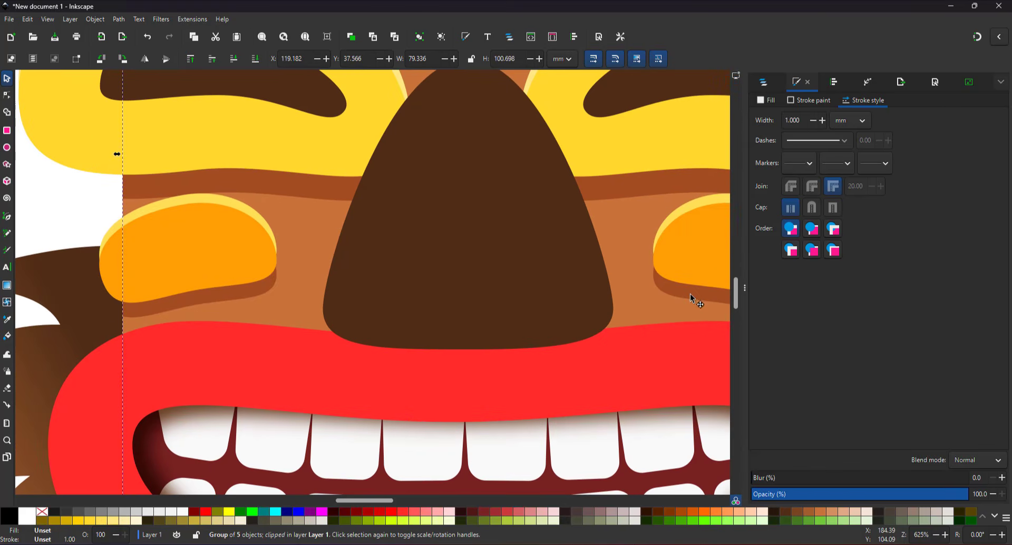
left_click_drag(191, 307, 192, 308)
- Create a nose shadow from a duplicate with Multiply blending, shifted down over the upper lip
left_click(449, 287)
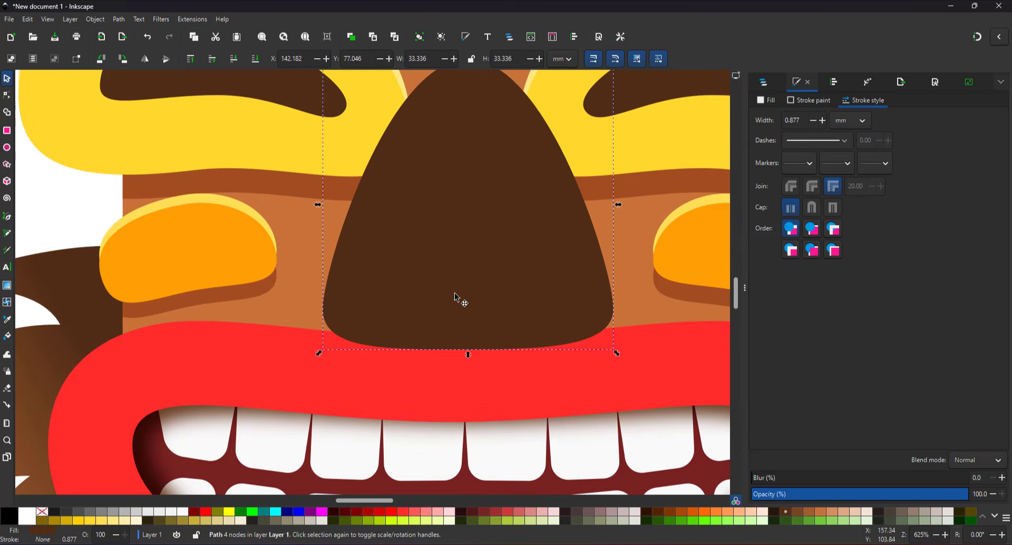
left_click(978, 460)
left_click(970, 490)
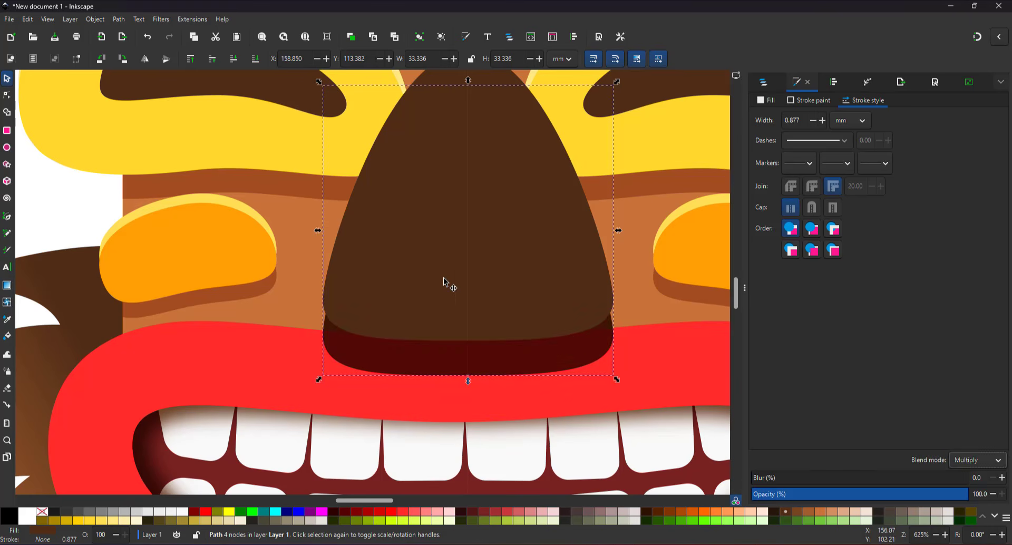
- Duplicate the nose, shift the copy 2 mm up behind the original and fill it with a lighter brown as a highlight
left_click(453, 274)
key("Up")
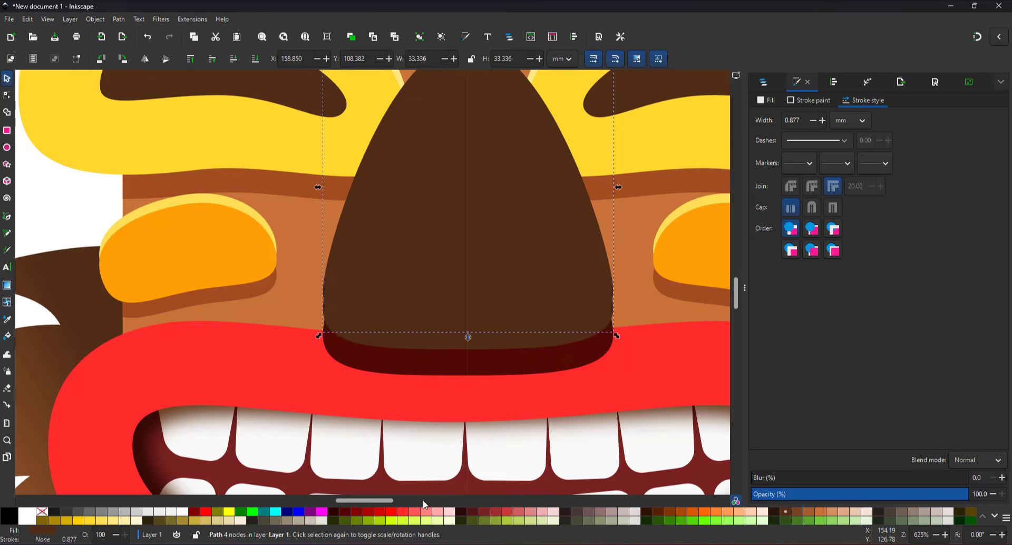
left_click(834, 518)
scroll(459, 296, "down", 3)
scroll(505, 269, "up", 1)
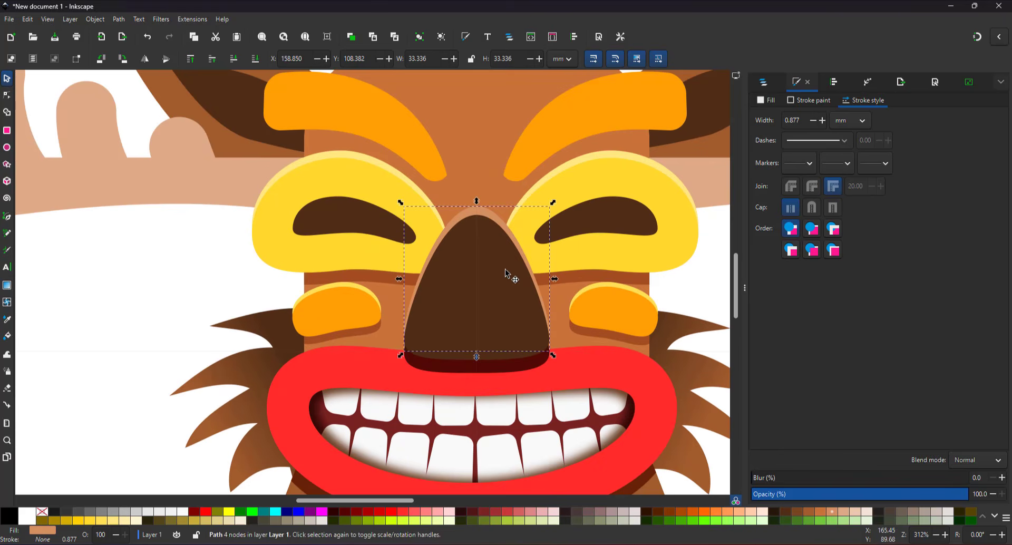
left_click(795, 512)
- Duplicate the nose and fill the underlying nose shape with the very dark brown #281406
left_click(472, 309)
key("ctrl+d")
key("Up")
left_click(496, 353)
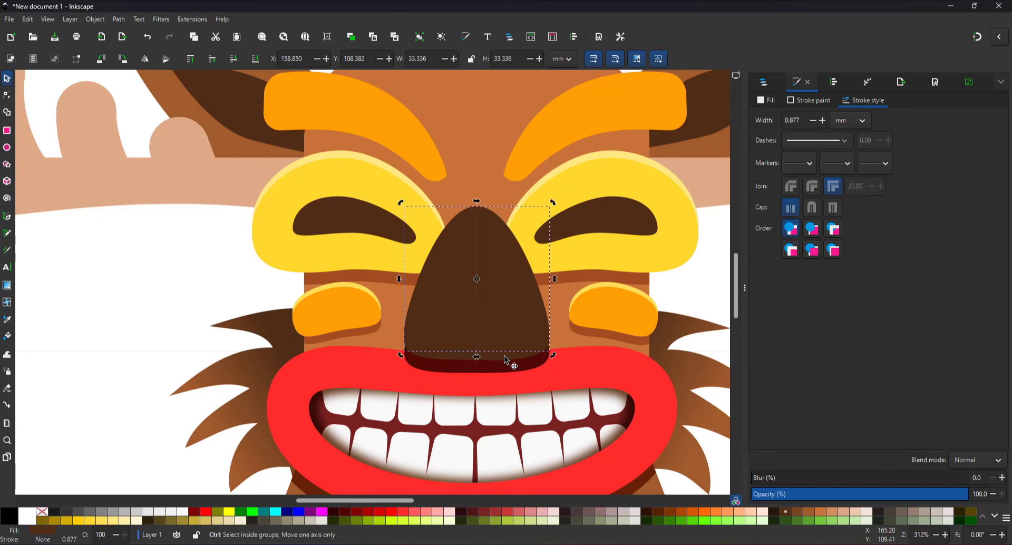
key("ctrl+z")
left_click(763, 83)
left_click(797, 83)
left_click(763, 100)
left_click(840, 221)
- Set the dark nose as a clip group and place the #502D16 nose copy inside it, shifted 2 mm up
right_click(488, 289)
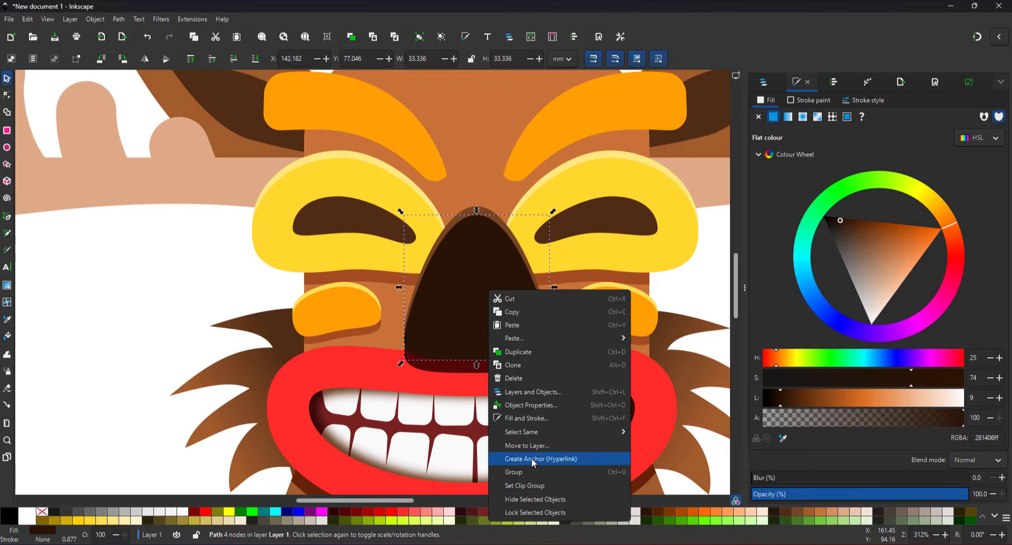
left_click(534, 459)
left_click(766, 81)
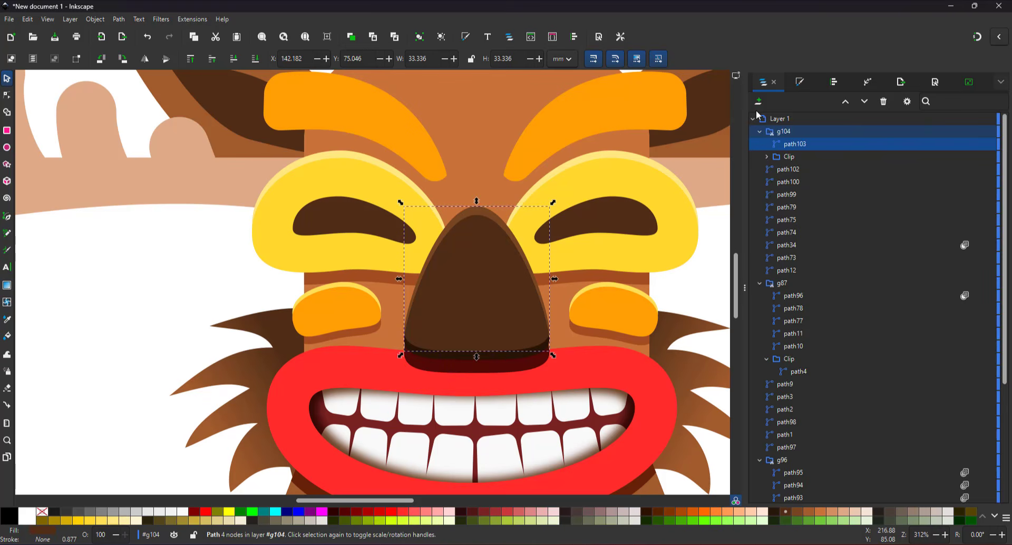
- Set the nose shadow's opacity to 65.5% and scale it to about 29 mm wide, centred just below the nose
left_click(460, 367)
left_click(799, 82)
left_click(893, 495)
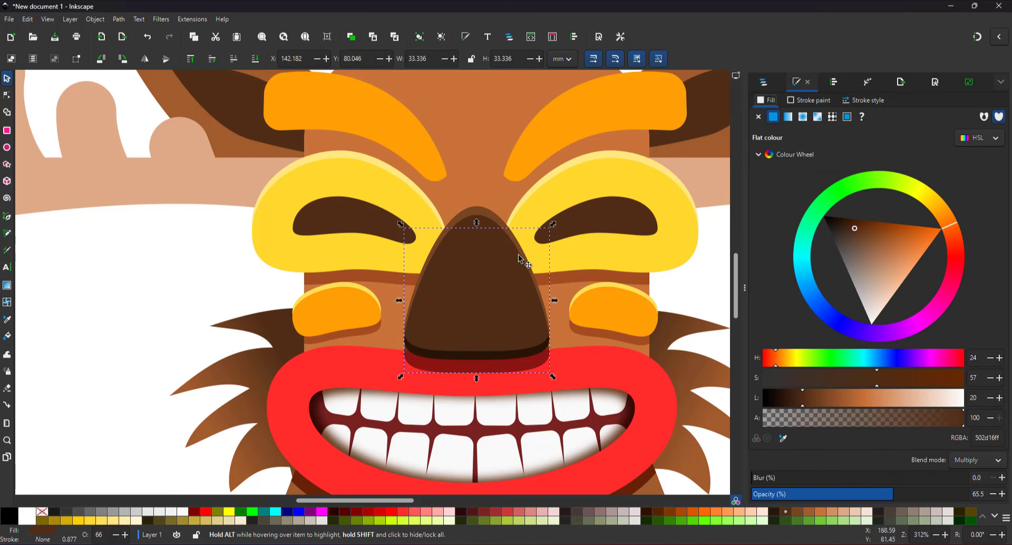
left_click(533, 298)
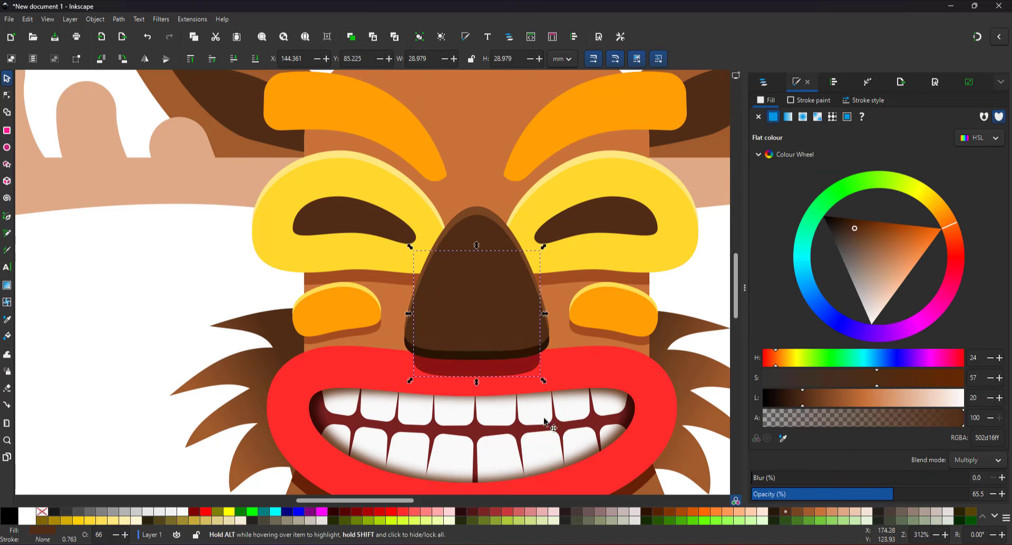
- Duplicate the red lips, shift one copy 2 mm up, lower it behind the mouth and fill it with a lighter red
scroll(547, 421, "down", 5)
left_click(613, 261)
key("Up")
key("ctrl+d")
key("Down")
key("Page_Down")
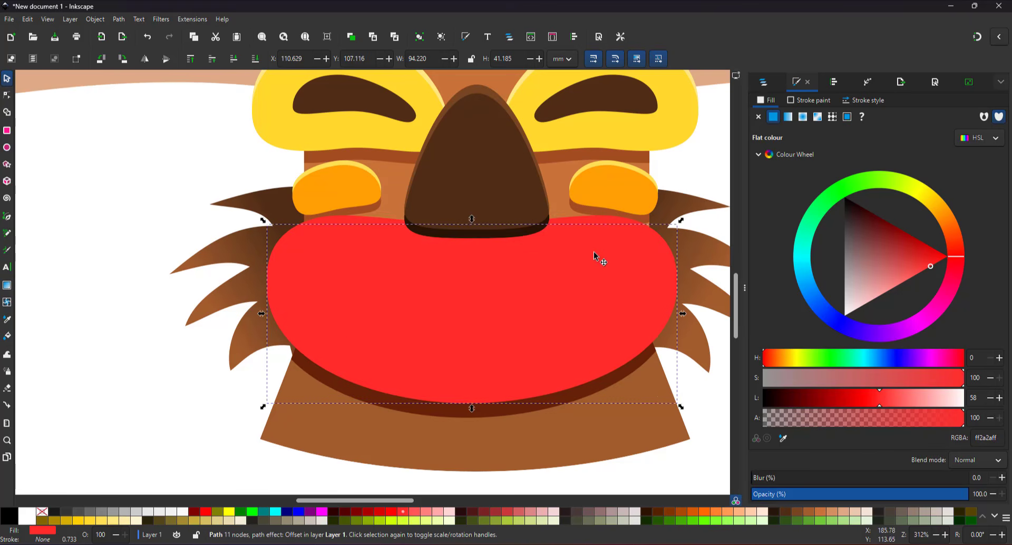
key("Page_Down")
key("Page_Down")
left_click(598, 222)
left_click(922, 285)
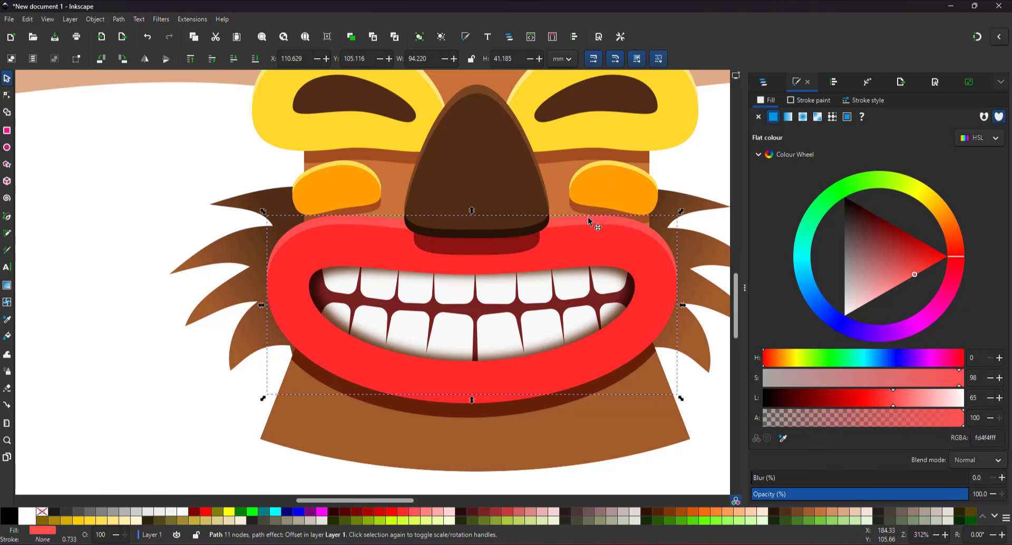
left_click(907, 282)
- Duplicate the red lips, recolour the base with the dark red sampled from the nose shadow and turn it into a clip group
scroll(565, 220, "up", 4)
scroll(541, 245, "down", 5)
left_click(515, 352)
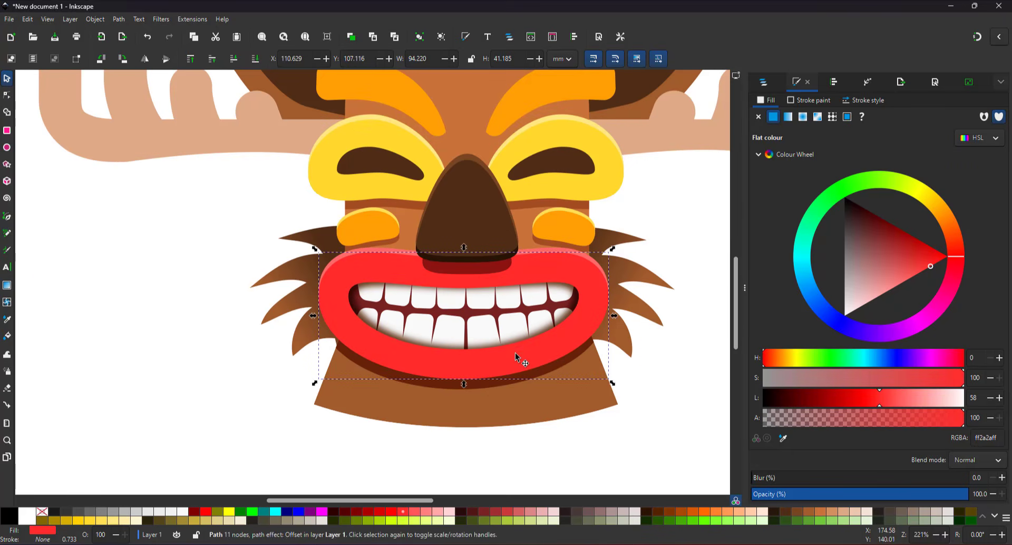
key("ctrl+d")
left_click(505, 279)
key("Delete")
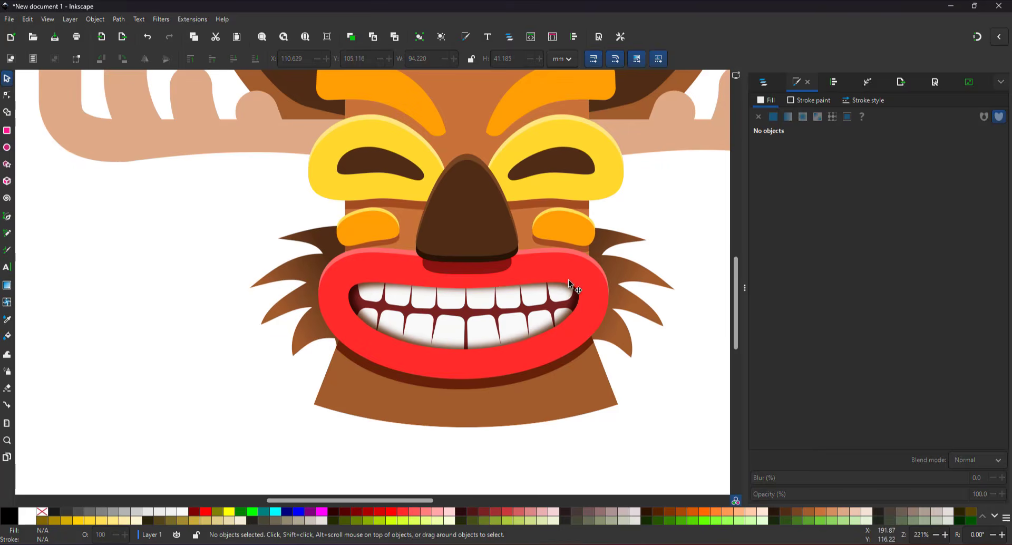
left_click(568, 278)
key("d")
left_click(507, 272)
key("s")
right_click(529, 271)
left_click(580, 437)
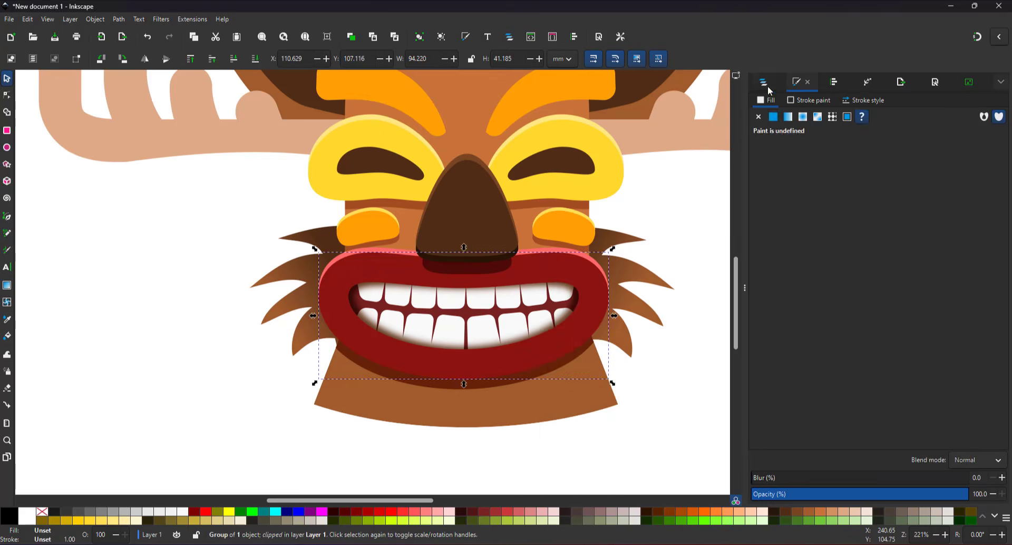
- Place the bright red lip copy inside the lips' clip group and shift it about 2 mm up over the dark base
left_click(763, 309)
left_click(806, 306)
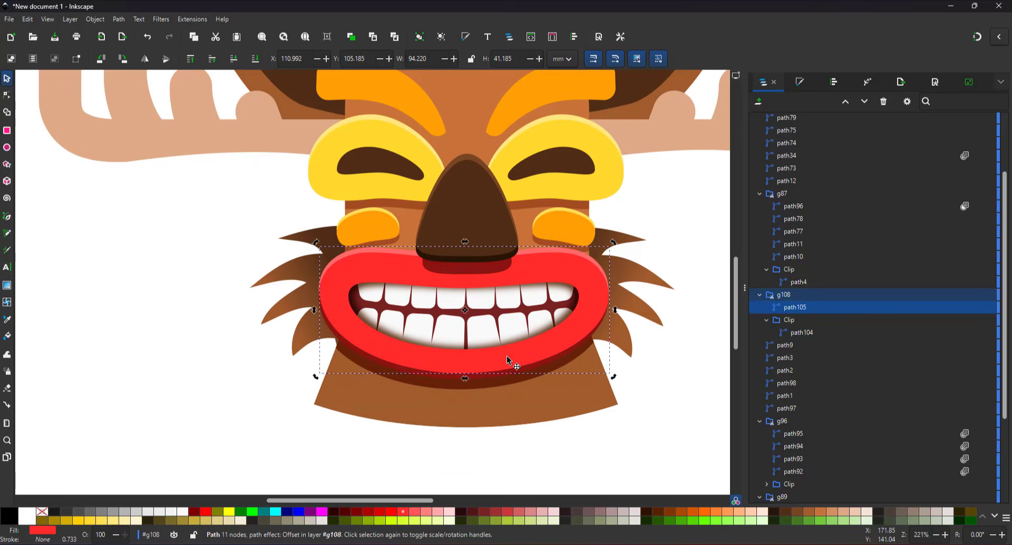
scroll(507, 363, "up", 2)
scroll(504, 362, "up", 1)
left_click_drag(490, 362, 479, 361)
left_click(800, 82)
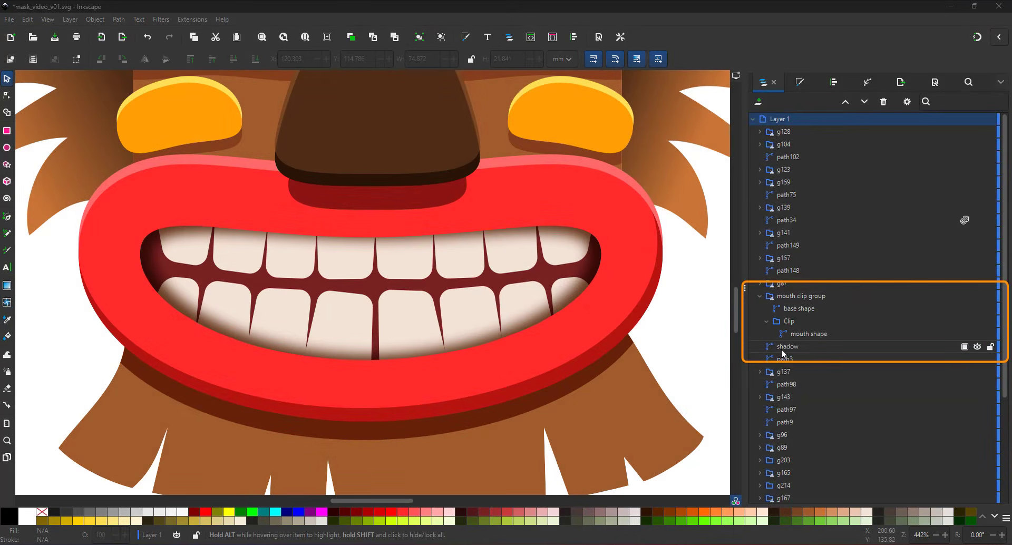
- Raise the shadow object above the mouth clip group, move it inside above the base shape, and undo that move
left_click(783, 349)
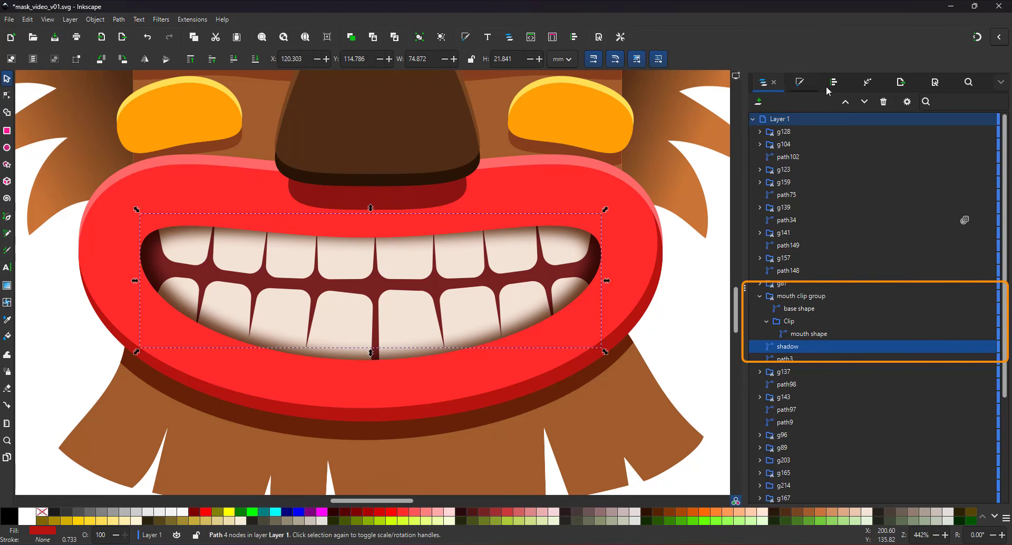
left_click(846, 106)
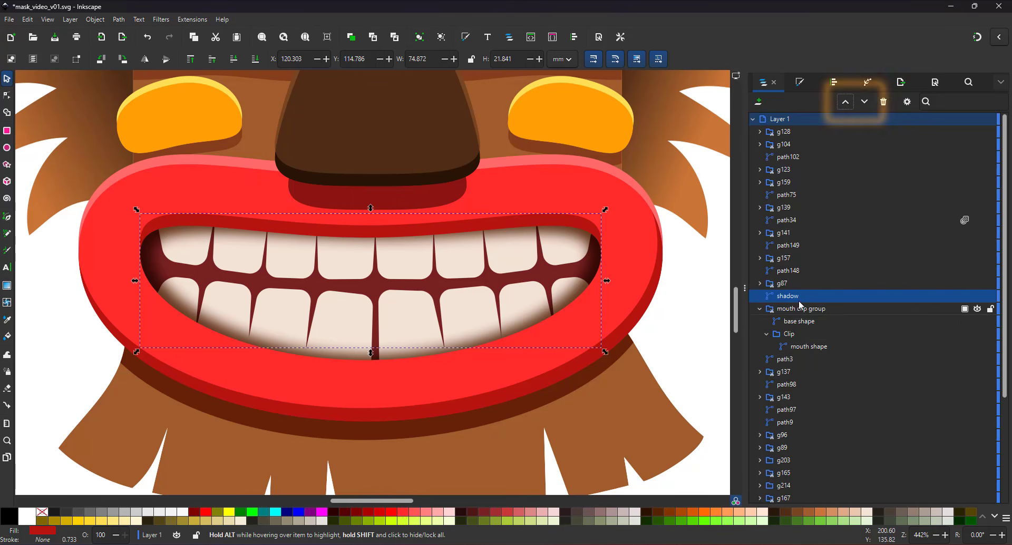
left_click_drag(791, 303, 828, 315)
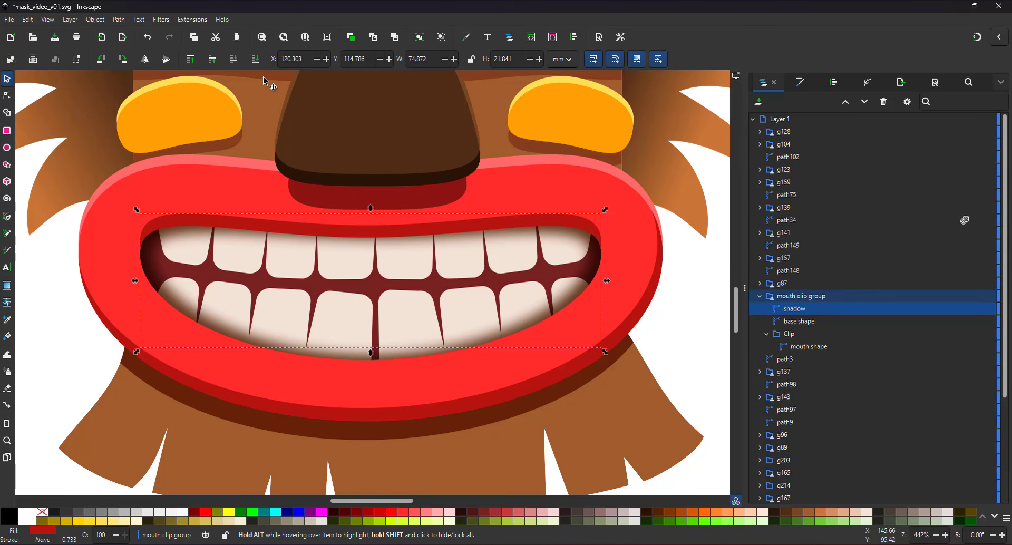
left_click(152, 40)
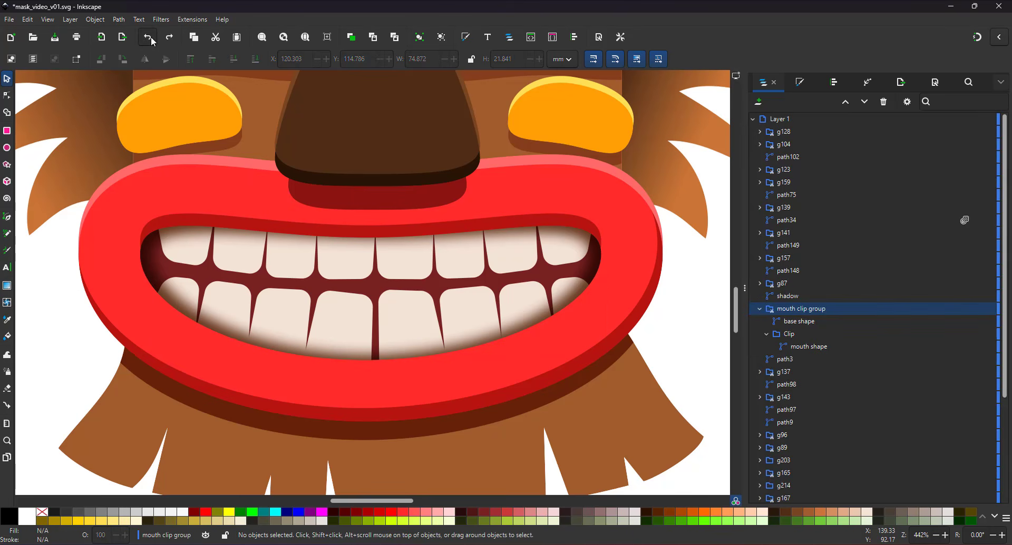
- Cut the shadow object, paste it in place inside the mouth clip group and raise it above the base shape
key("ctrl+x")
left_click(790, 297)
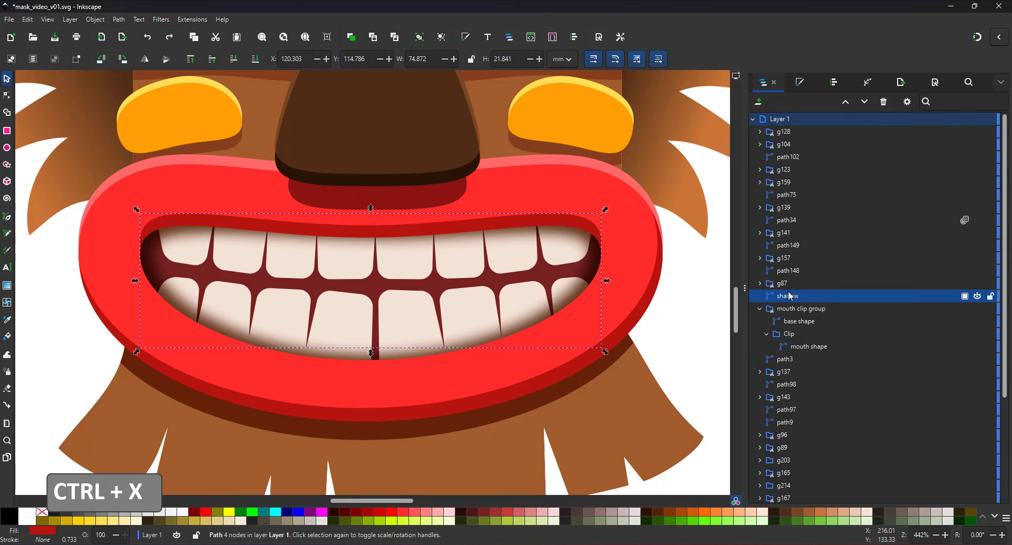
key("ctrl+x")
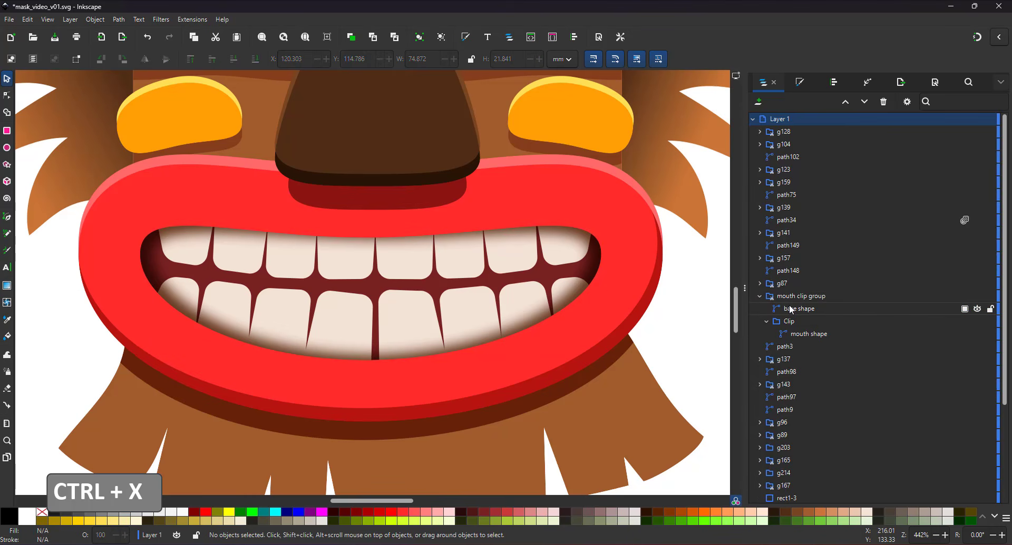
left_click(792, 311)
left_click(791, 322)
key("ctrl+alt+v")
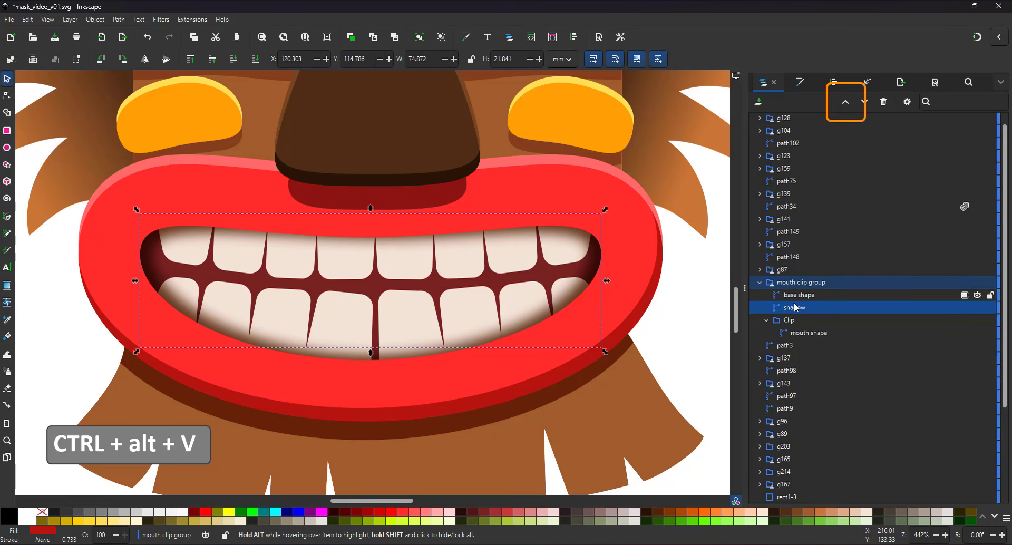
left_click(844, 103)
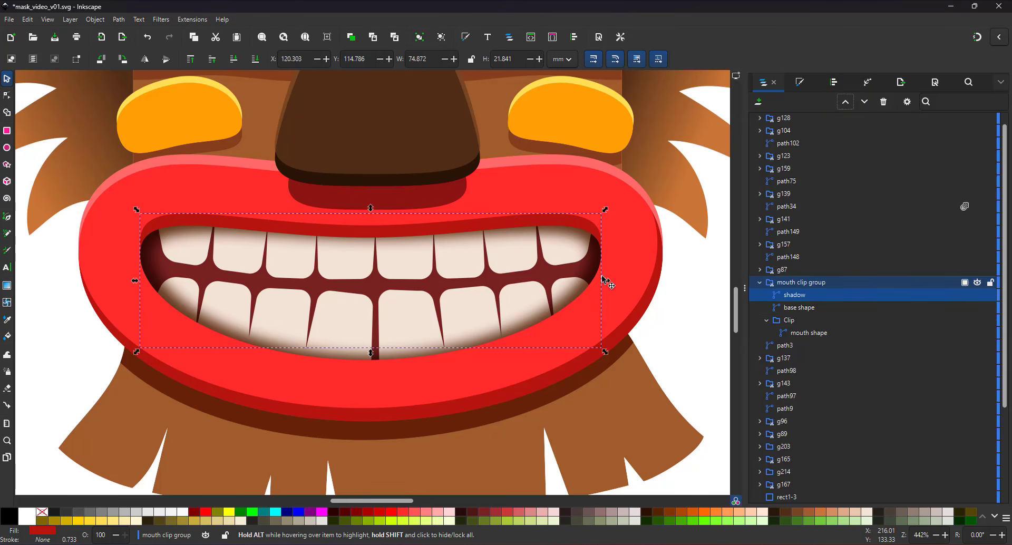
- Draw a closed six-node shape with two spikes on the middle of the upper lip and fill it with the sampled dark red
left_click(9, 218)
left_click(335, 226)
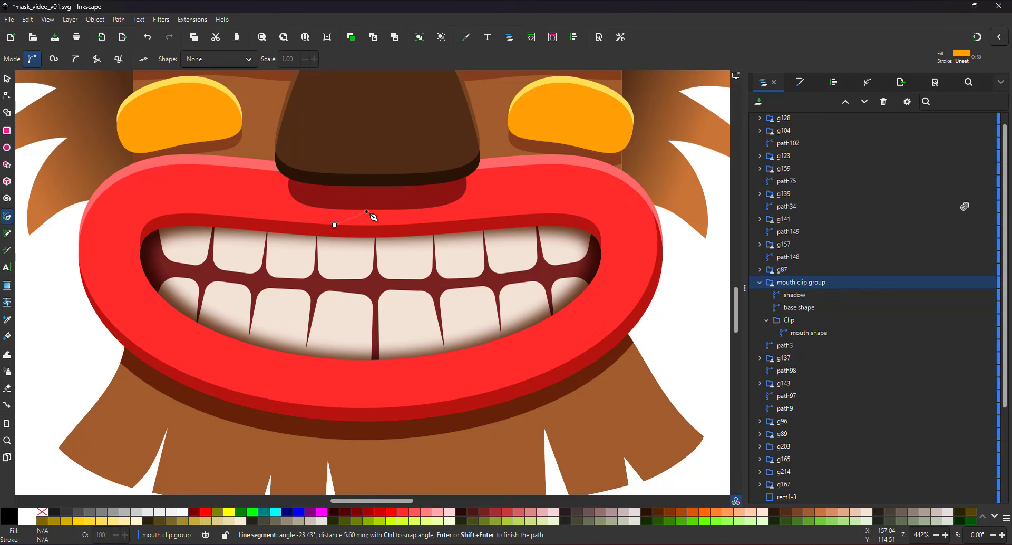
left_click(340, 207)
left_click(348, 228)
left_click(374, 229)
left_click(373, 212)
left_click(382, 232)
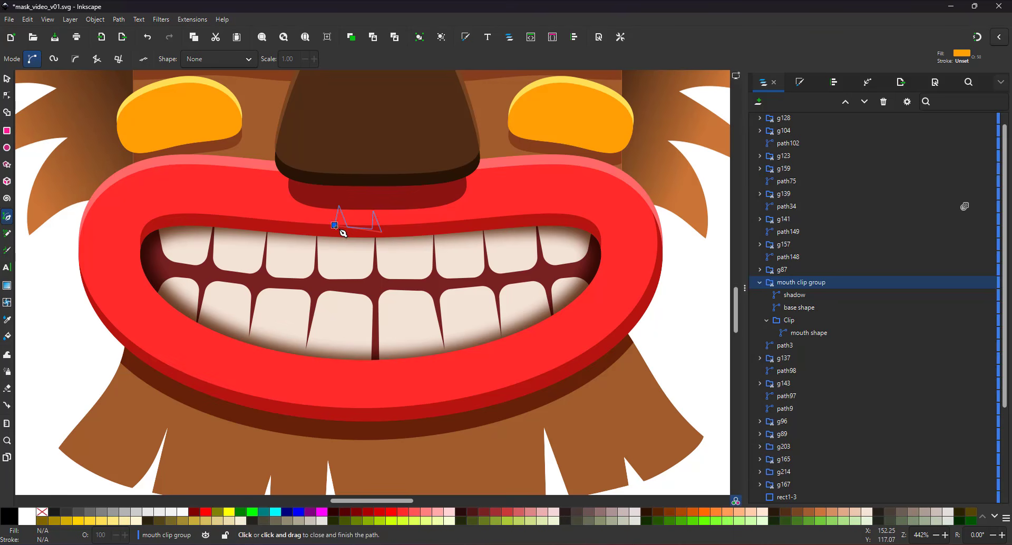
left_click(335, 225)
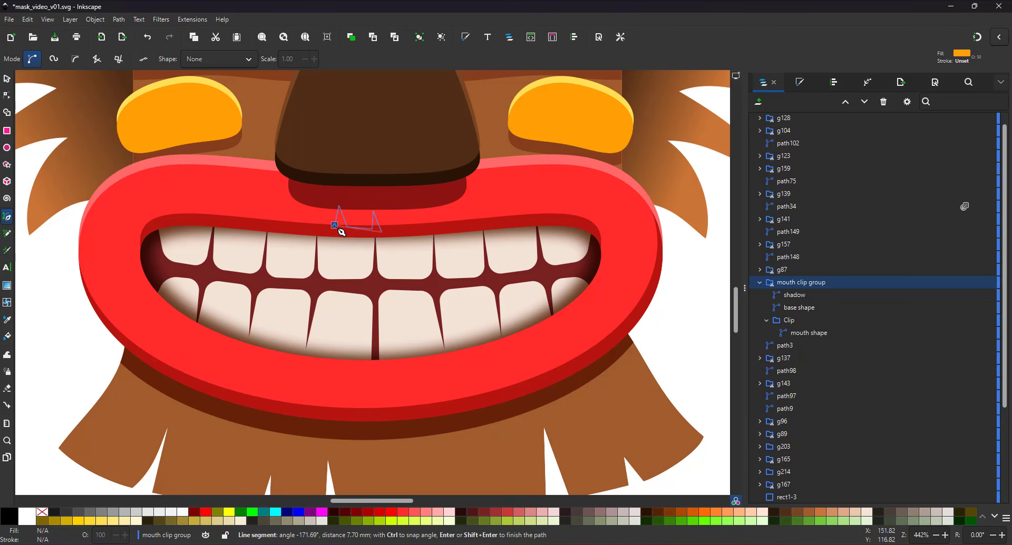
key("d")
left_click(401, 233)
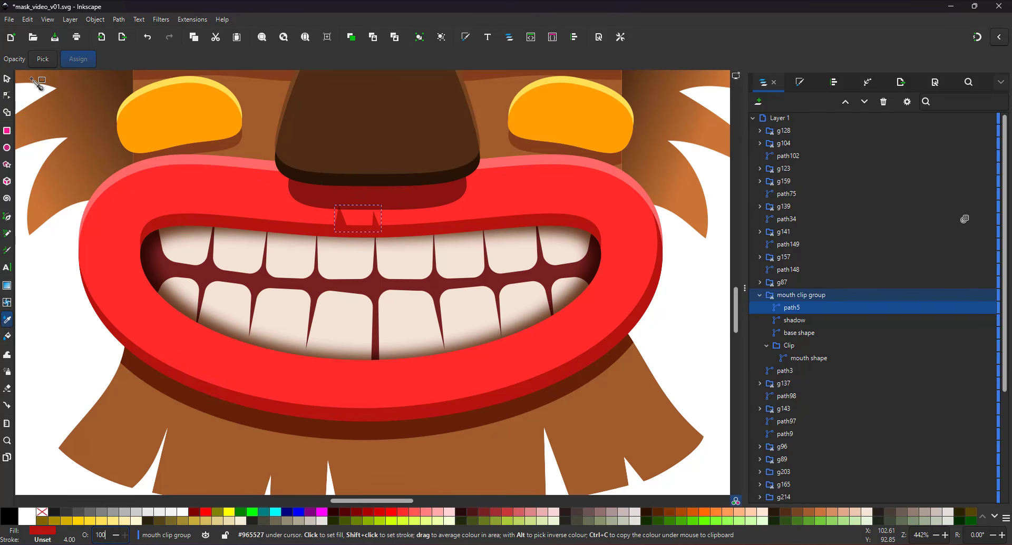
- Move the spiky shape to the upper lip's left part, at about X 128.3, Y 112.1 mm, and take it out above the mouth clip group
left_click(7, 79)
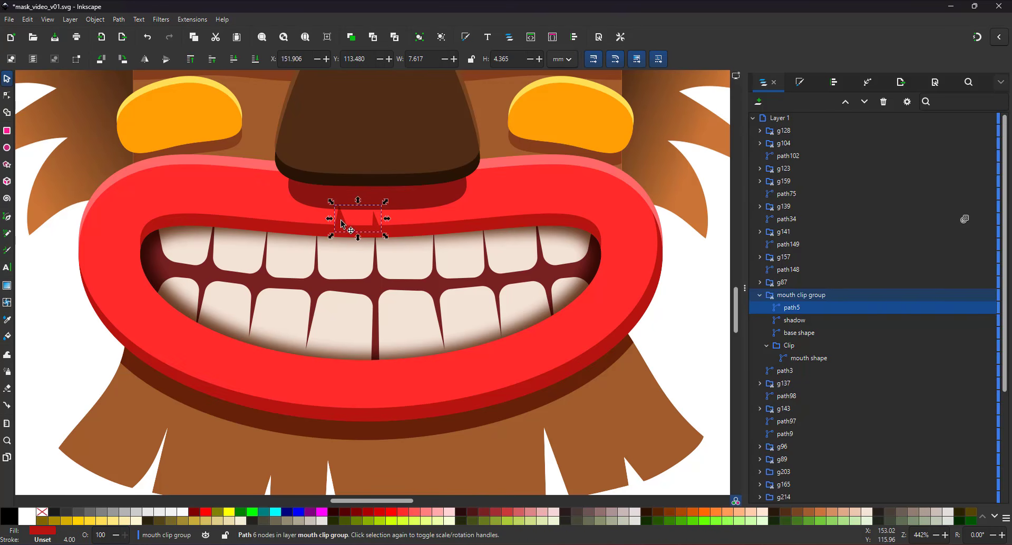
left_click_drag(339, 225, 195, 216)
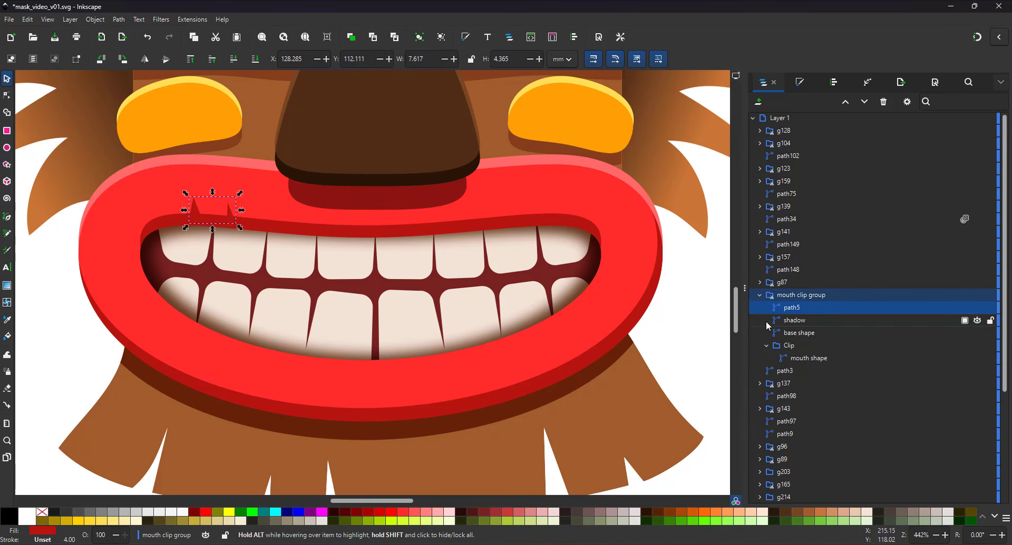
mouse_move(792, 315)
left_mouse_down()
mouse_move(799, 277)
mouse_move(816, 297)
mouse_move(821, 290)
left_mouse_up()
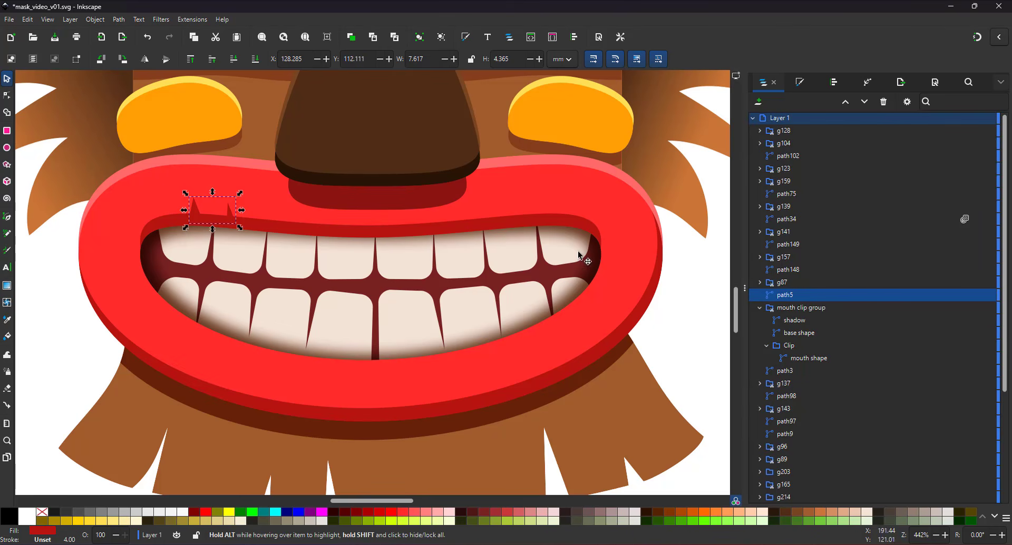
- Select the mouth clip group and toggle its visibility off and back on
left_click(815, 312)
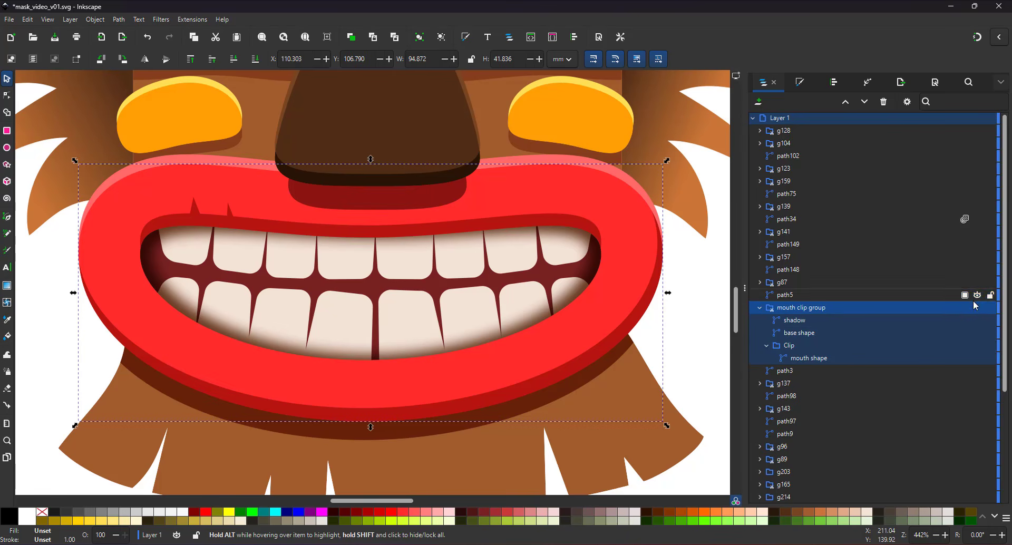
left_click(979, 308)
left_click(979, 308)
- Move the spiky shape below the mouth clip group in the object order, and move it back up into the group
left_click(792, 296)
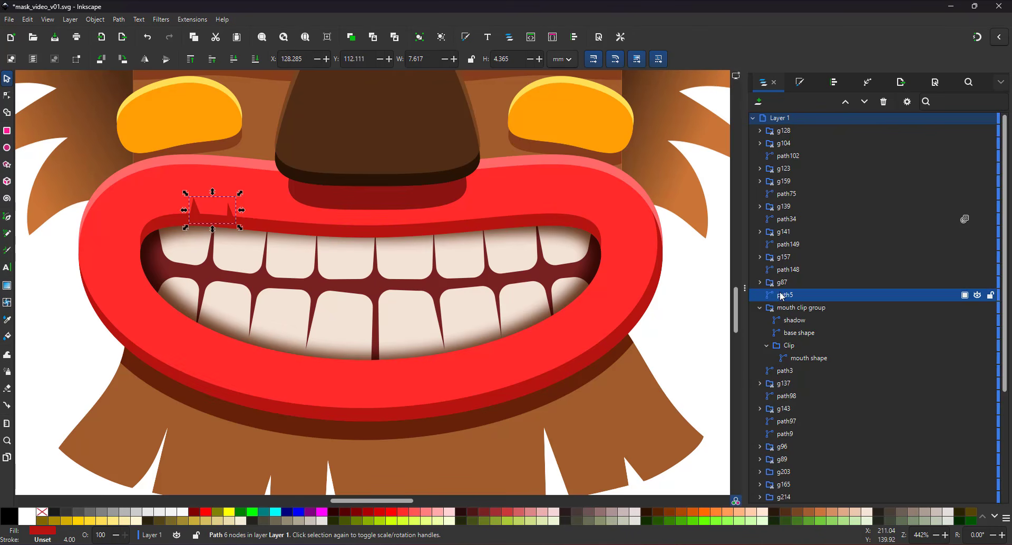
left_click_drag(782, 296, 832, 313)
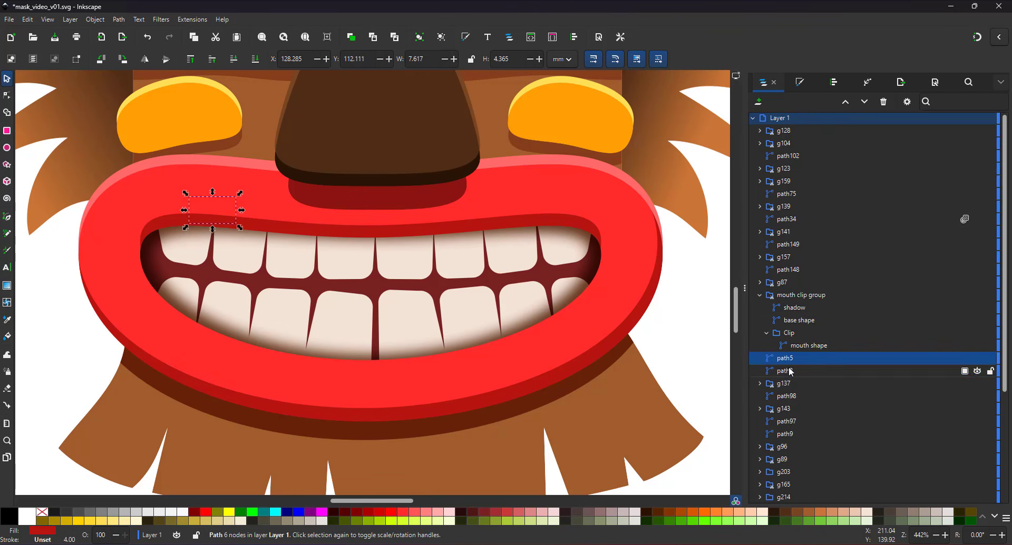
mouse_move(791, 361)
left_mouse_down()
mouse_move(786, 326)
mouse_move(834, 307)
mouse_move(821, 304)
left_mouse_up()
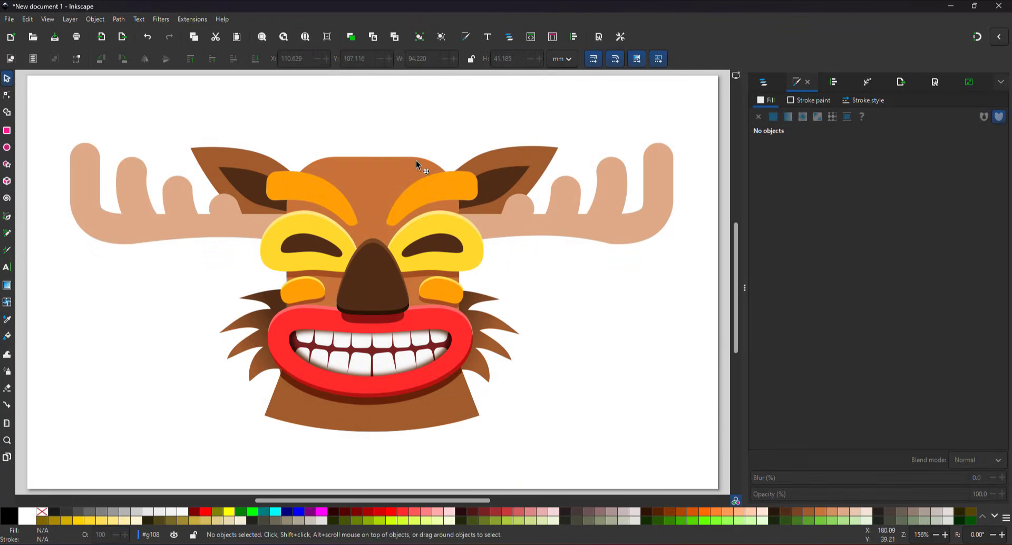
- Duplicate the head rectangle, shift the copy 2 mm up, fill it with a lighter brown and send it behind the original
left_click(377, 197)
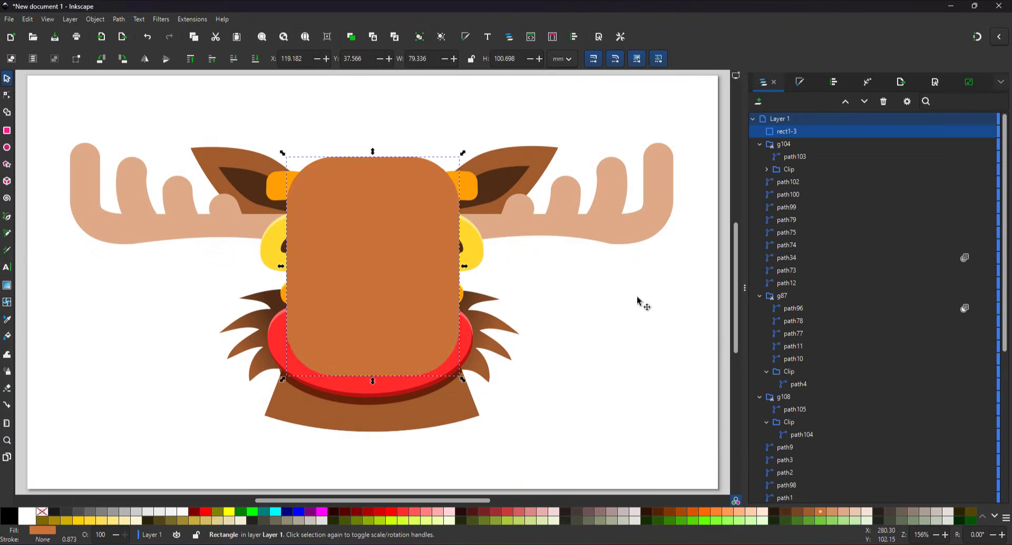
key("Up")
key("End")
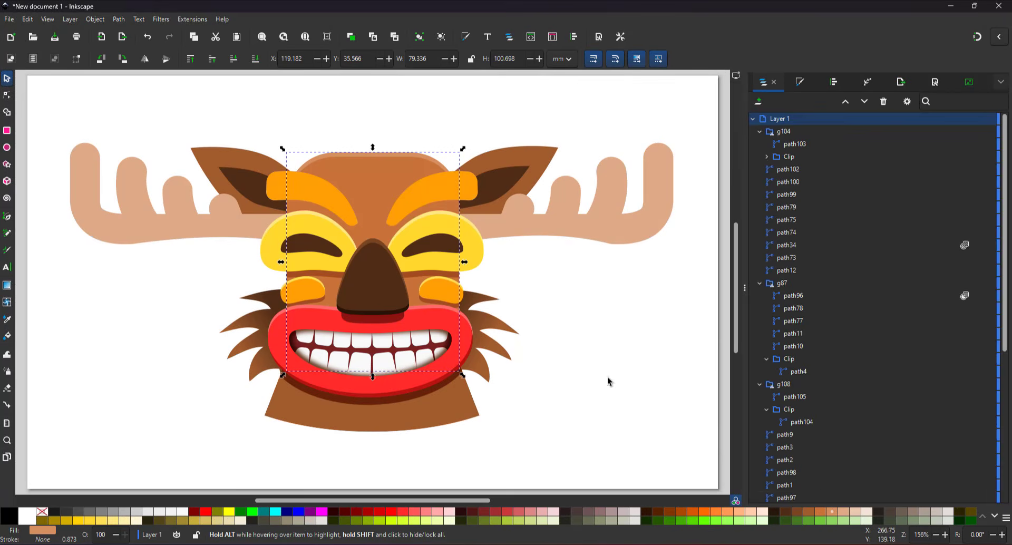
- Narrow the brown head rectangle copy symmetrically to about 60.5 mm wide and raise it to Y 32.566 mm
left_click(390, 181)
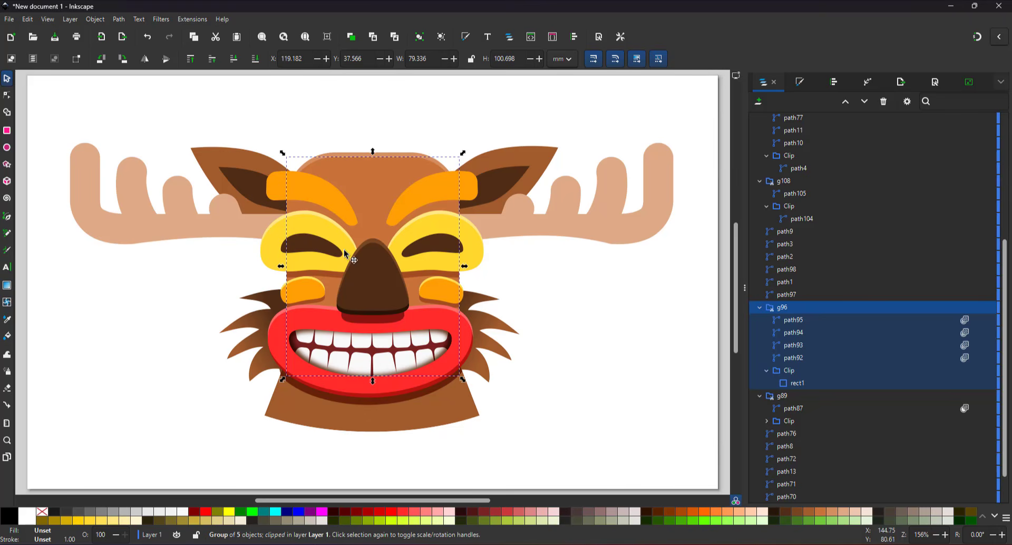
left_click(457, 263, "alt")
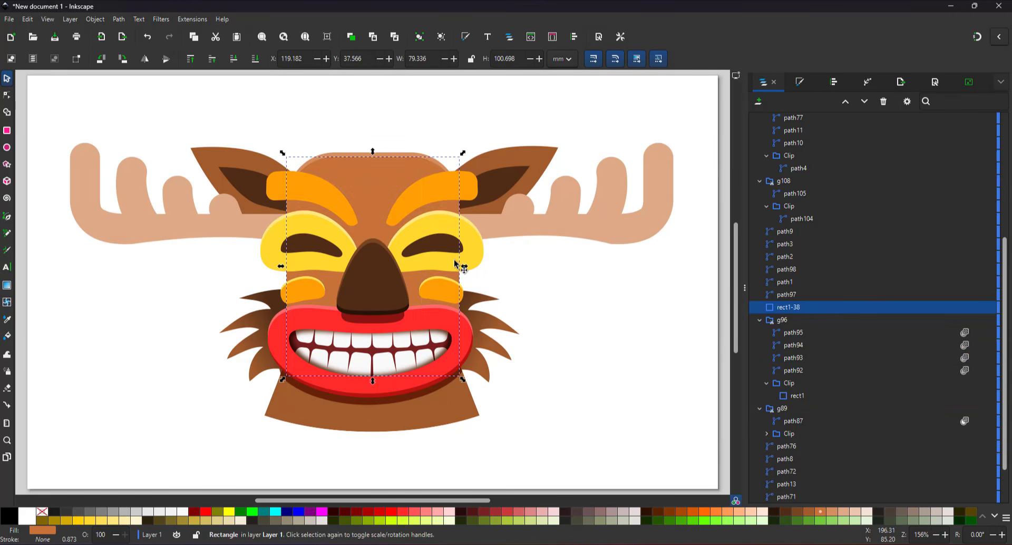
left_click_drag(464, 267, 443, 277)
key("Down")
key("Down")
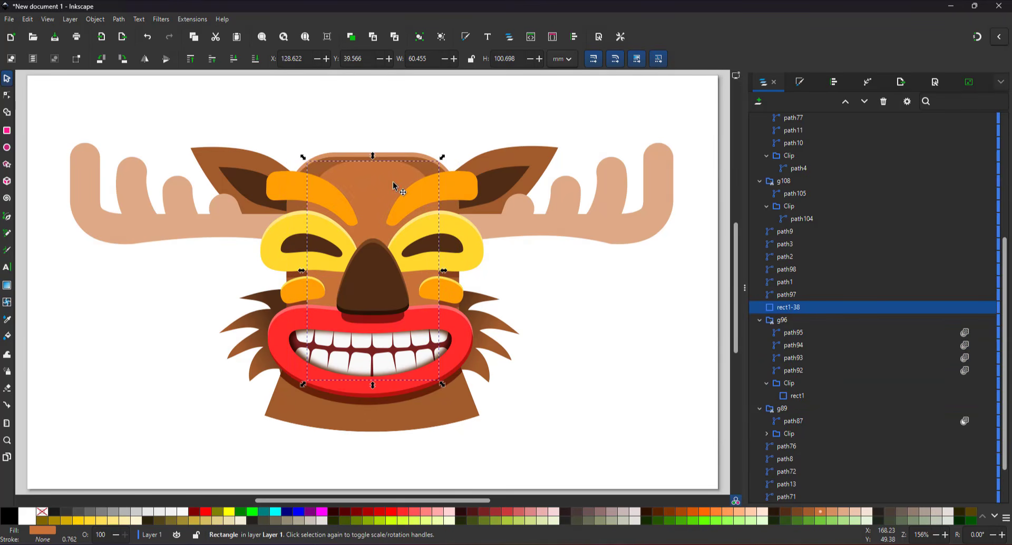
key("Up")
key("Up")
key("Up")
key("Up")
key("Up")
key("Up")
key("Up")
- Duplicate the narrowed rectangle, make the copy narrower and lighter brown, and put both rectangles into the head's clip group
key("ctrl+d")
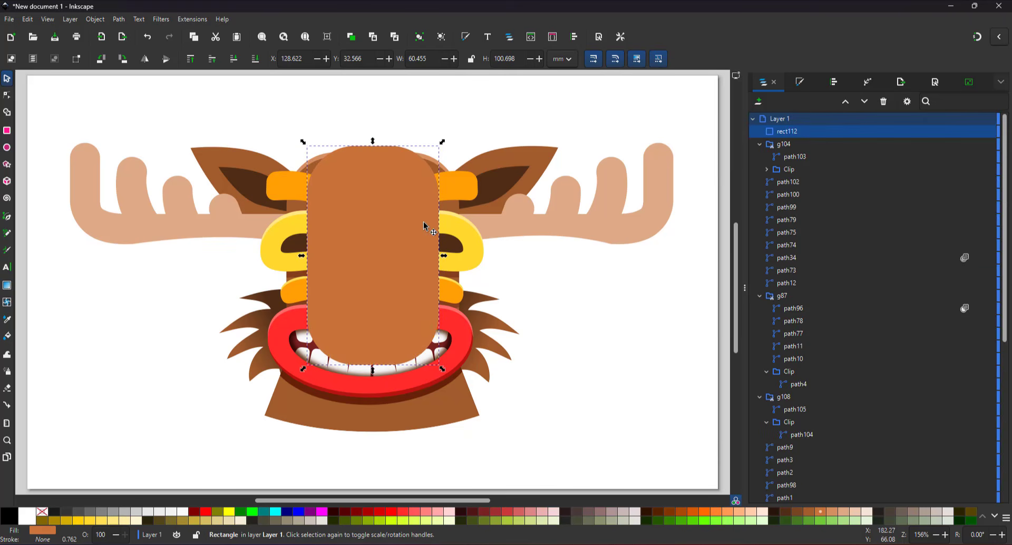
left_click_drag(443, 255, 417, 270)
left_click(829, 511)
left_click(411, 161, "shift")
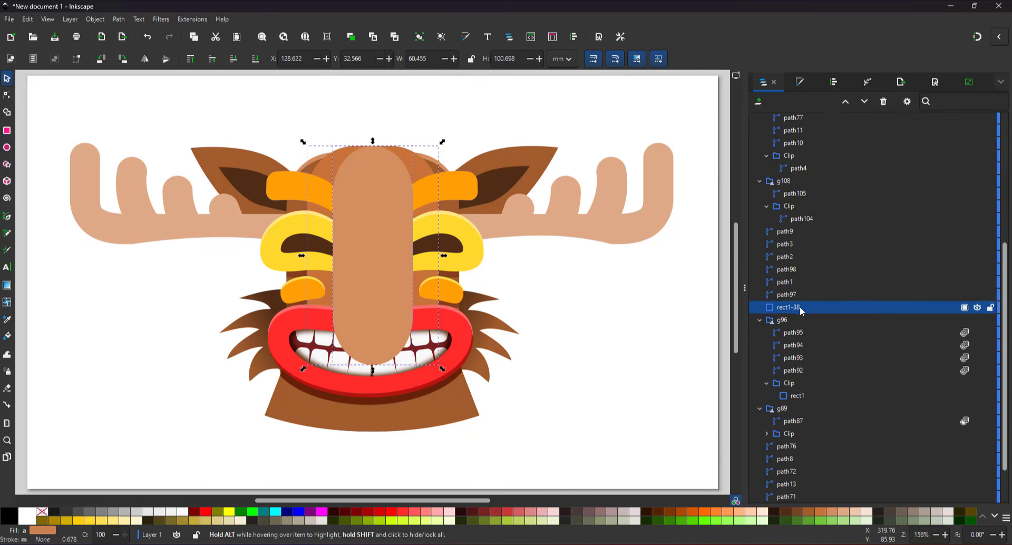
left_click_drag(800, 309, 800, 321)
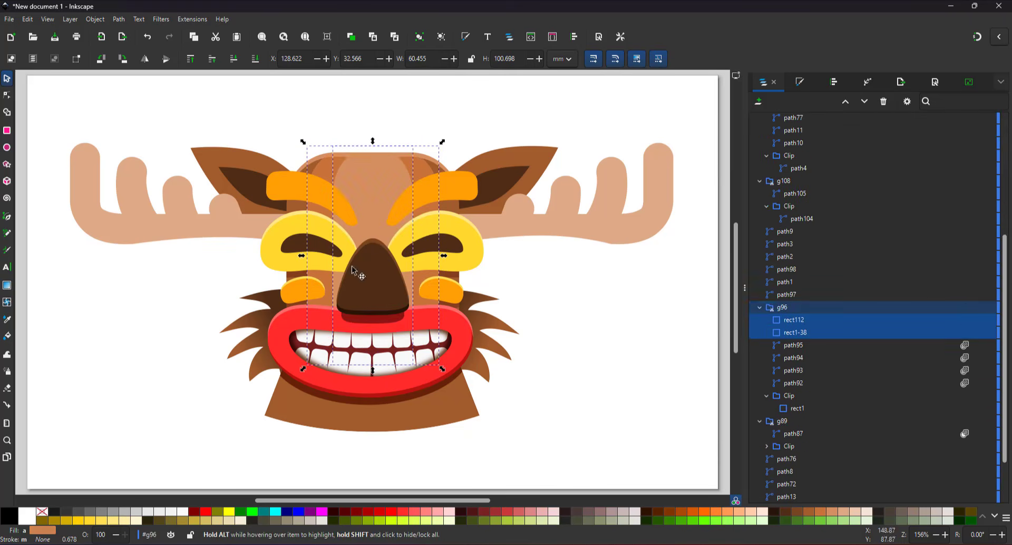
- Lower both forehead rectangles slightly and give each a downward linear gradient fading to transparent
left_click(375, 163)
left_click(7, 285)
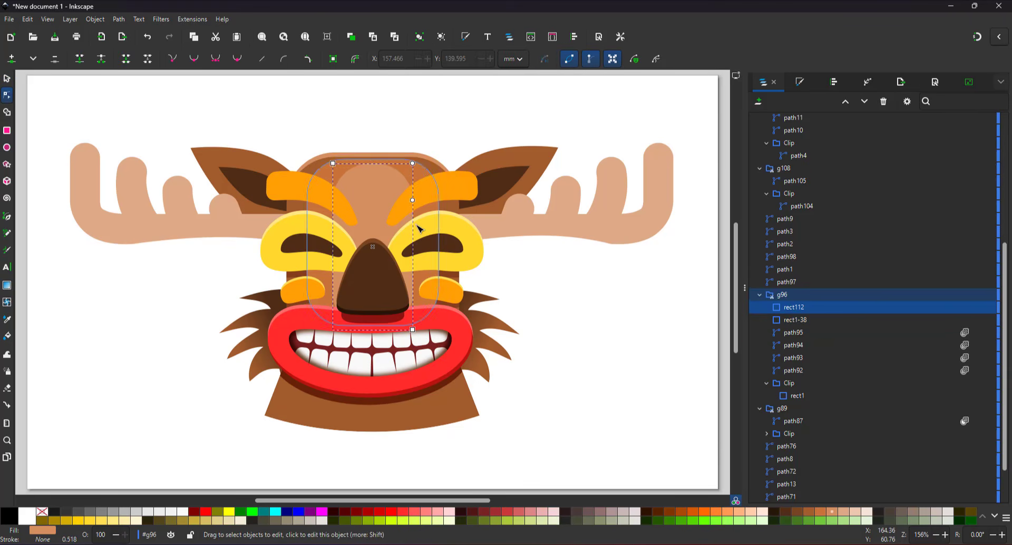
left_click_drag(374, 188, 380, 257)
left_click(379, 161)
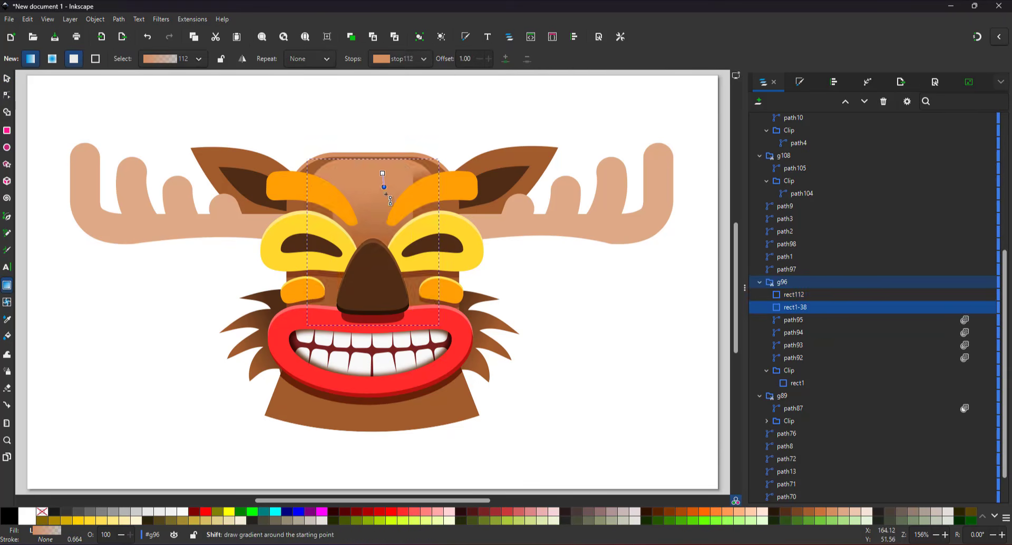
left_click_drag(414, 165, 419, 232)
left_click(373, 177)
left_click_drag(373, 178, 374, 210)
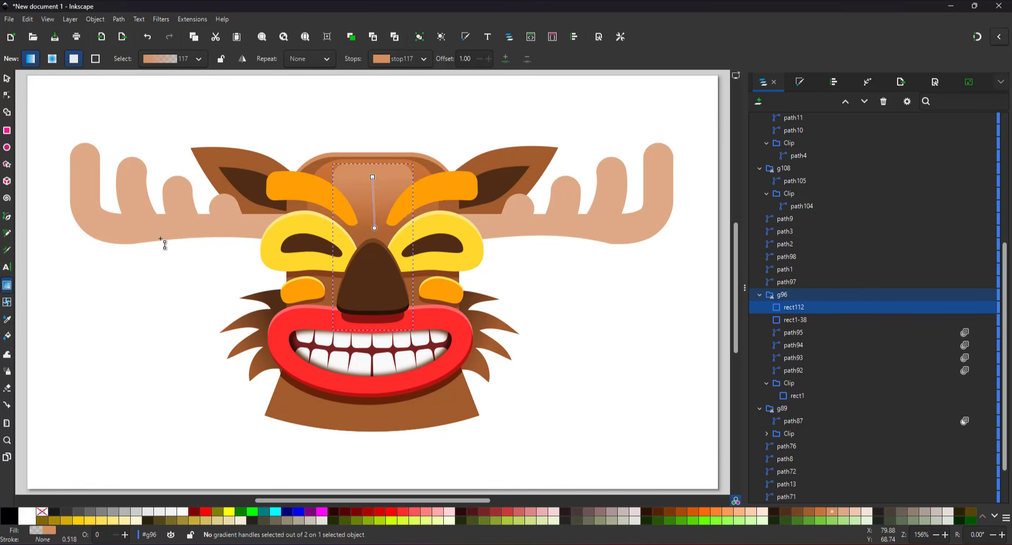
- Duplicate both orange eyebrows slightly lower and turn the copies into shadows with brown fill c87137 and Multiply blend mode
key("s")
left_click(305, 185)
left_click(452, 205, "shift")
key("Down")
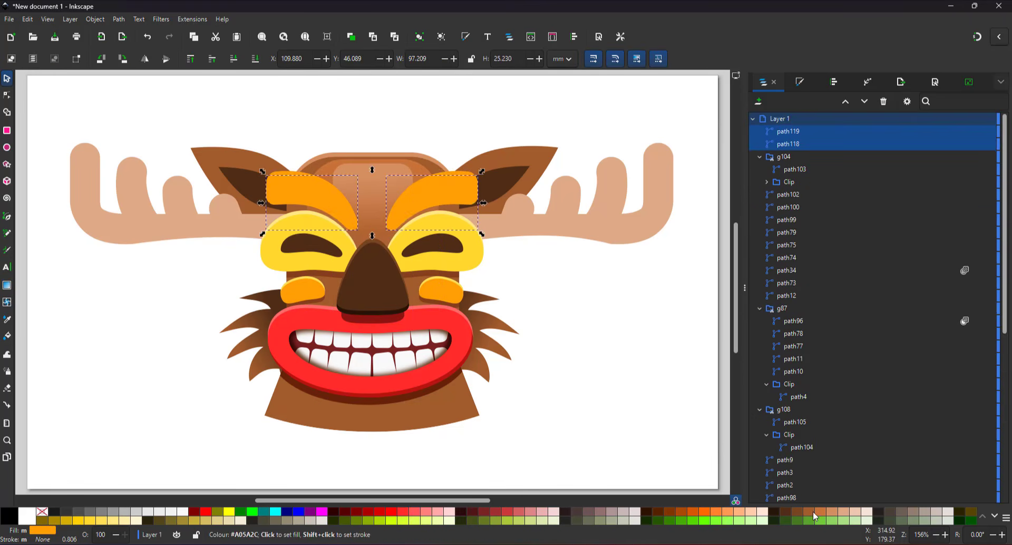
left_click(810, 513)
left_click(799, 82)
left_click(978, 460)
left_click(969, 492)
left_click(821, 514)
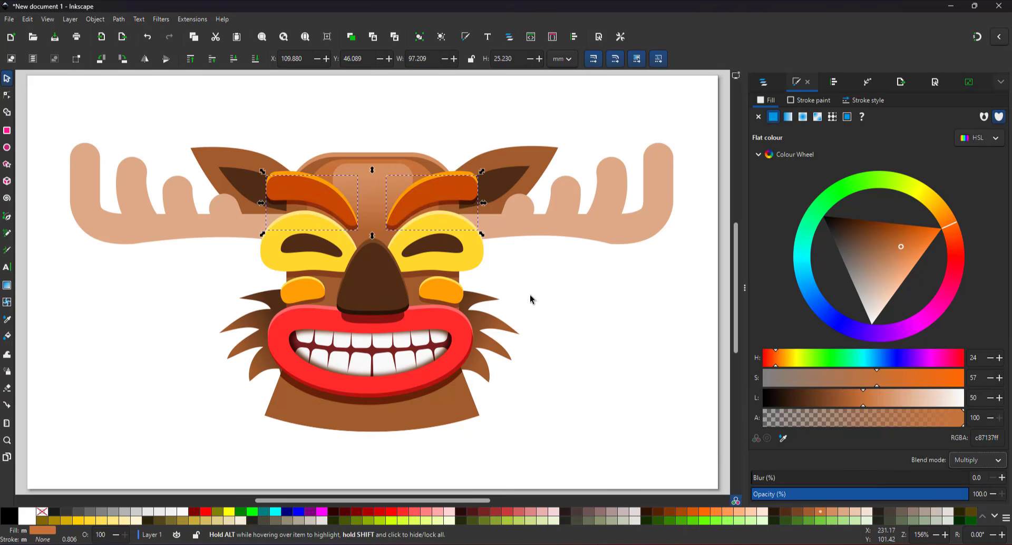
- Move the eyebrow shadows in place into the head's clip group and set their opacity to 46%
key("ctrl+x")
left_click(386, 184, "ctrl")
key("ctrl+alt+v")
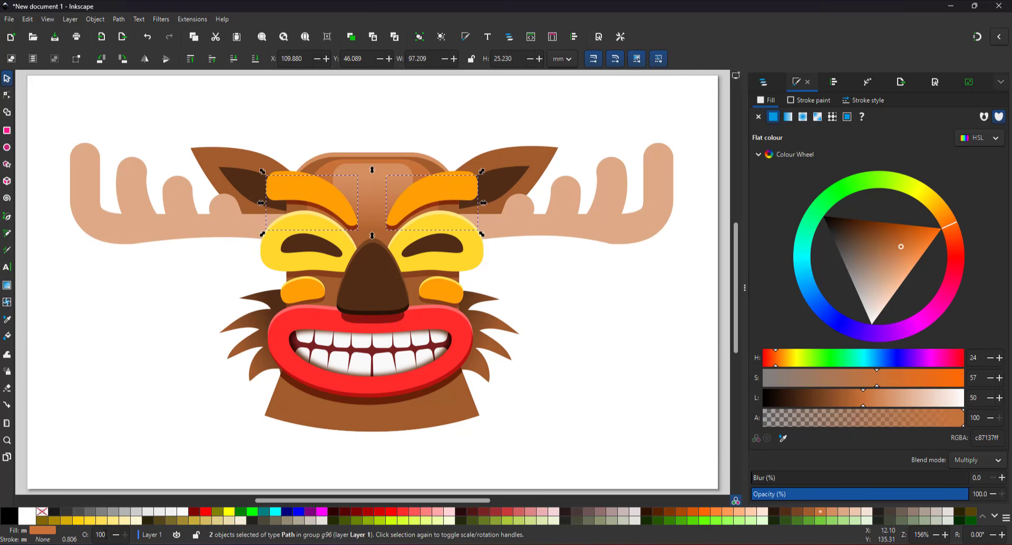
left_click_drag(107, 534, 22, 394)
type("50")
key("Return")
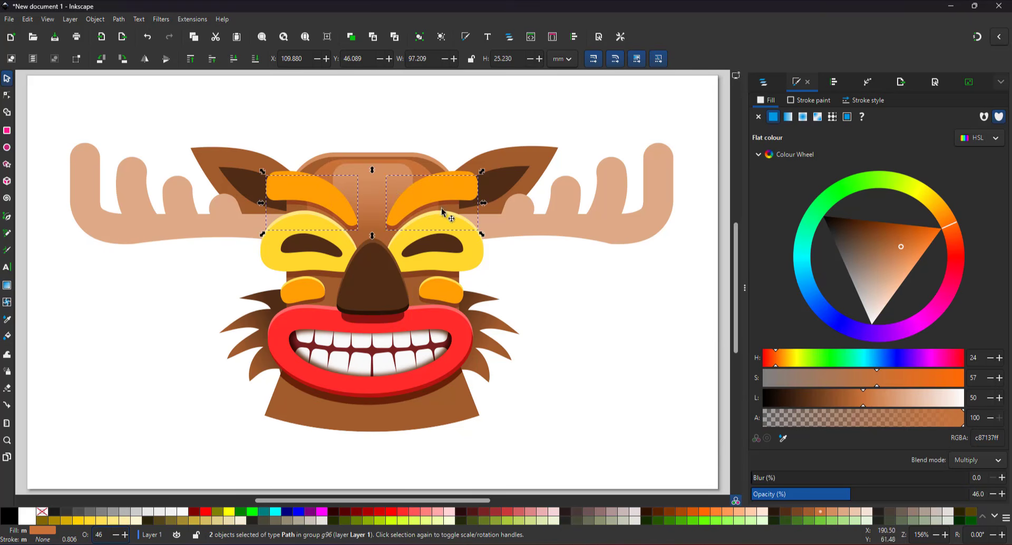
- Fill the eyebrow shadows with a darker brown and shift them to about X 110.18, Y 46.94 mm
left_click(810, 512)
scroll(365, 217, "up", 4)
left_click_drag(479, 267, 482, 273)
scroll(477, 244, "down", 4)
left_click(594, 288)
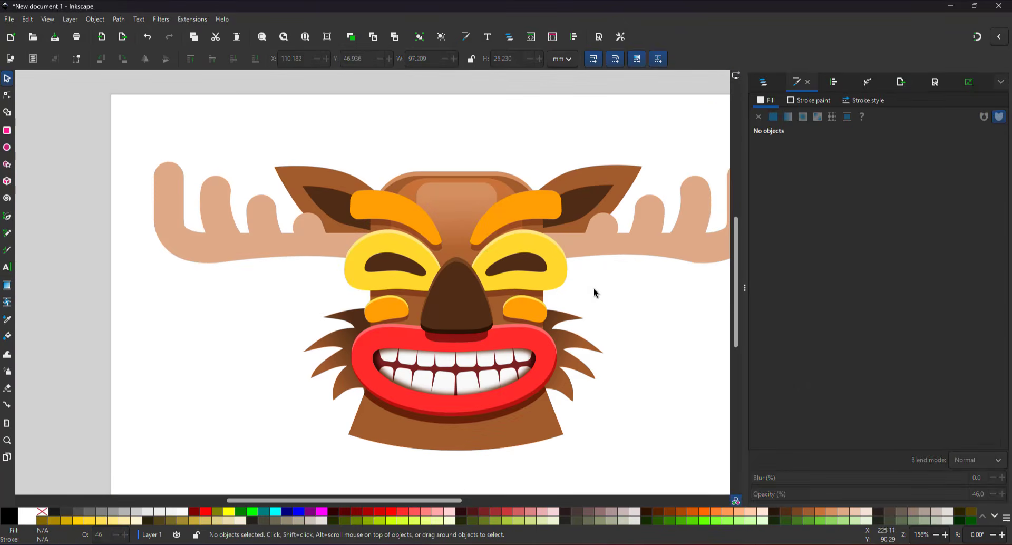
- Move the left and right fur tufts up beside the cheeks, to about X 88.27, Y 76.03 mm overall
key("5")
left_click(284, 316)
left_click(223, 320)
left_click(251, 325)
left_click_drag(251, 325, 237, 268)
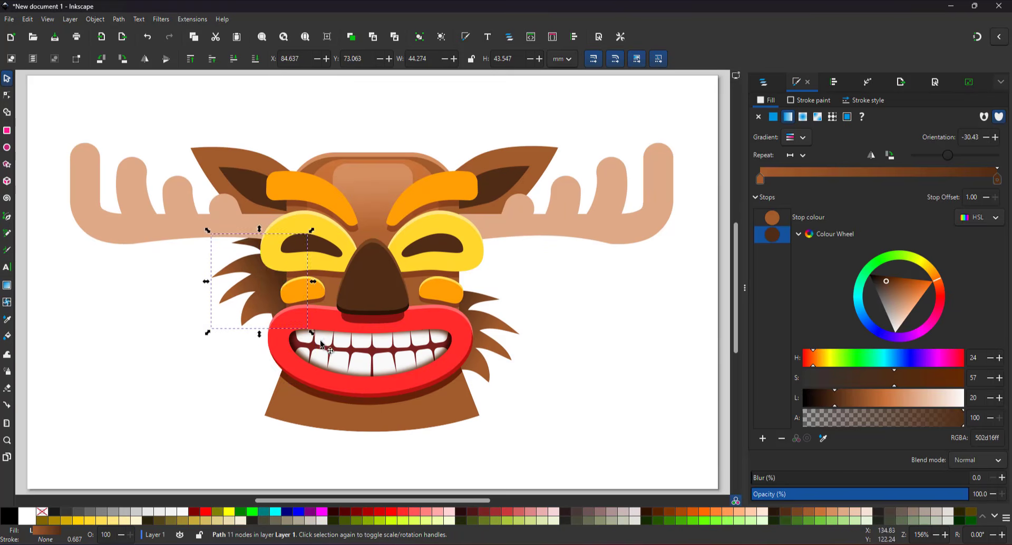
left_click(493, 277, "shift")
left_click_drag(478, 296, 478, 325)
left_click(543, 397)
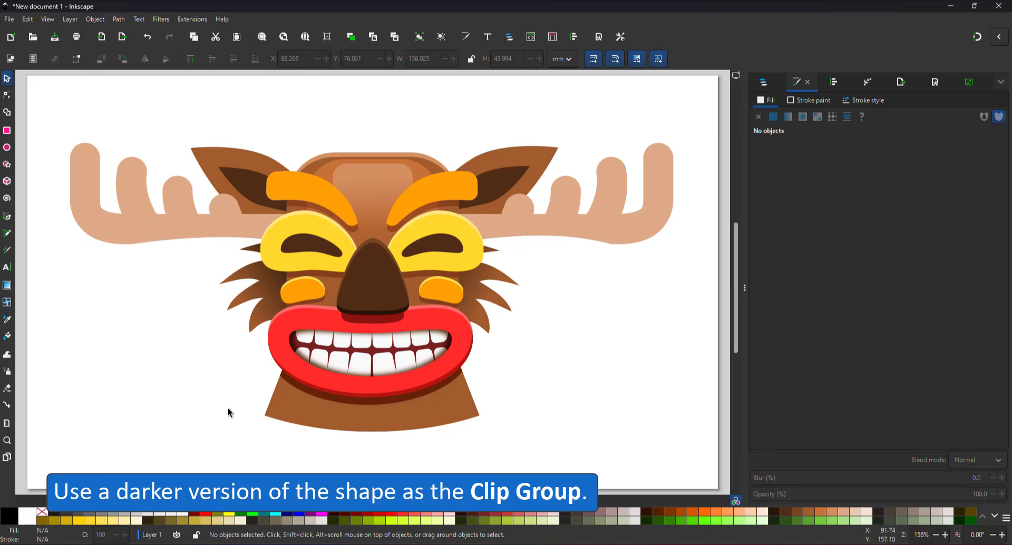
- Create a clip group from the left orange cheek and give it a darker orange fill
scroll(235, 287, "up", 3)
left_click(236, 286)
scroll(244, 279, "up", 1)
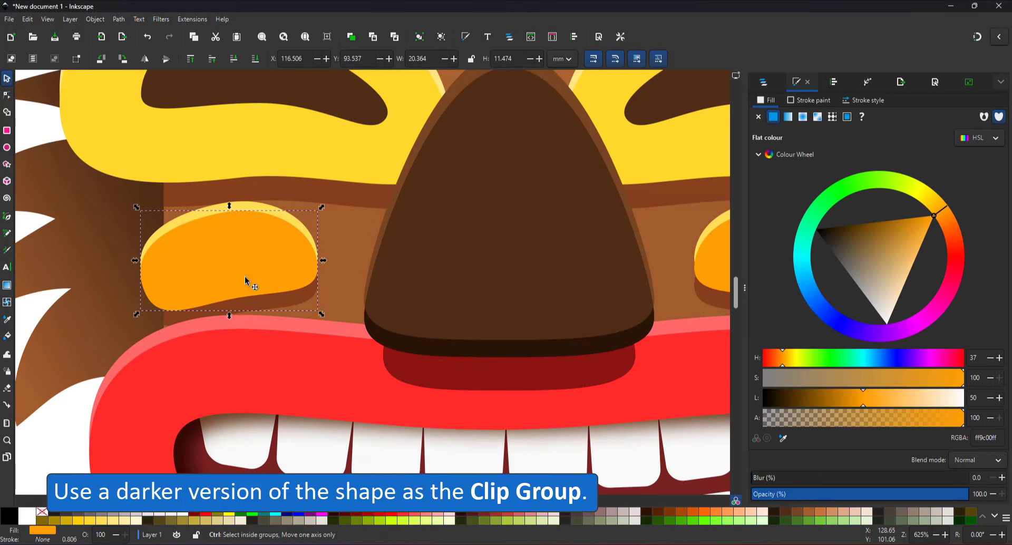
right_click(247, 261)
left_click(287, 457)
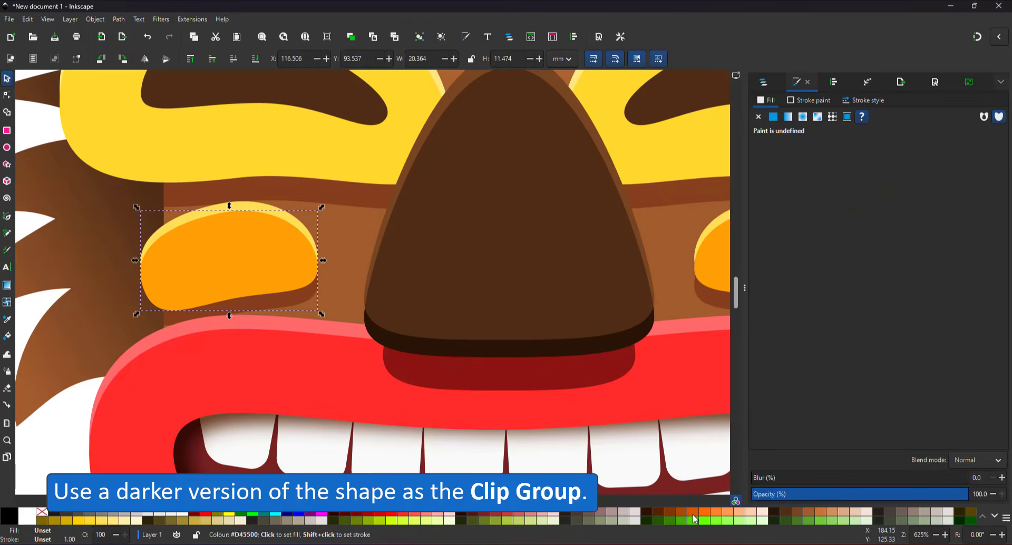
left_click(707, 514)
- Paste the original orange cheek in place inside the new clip group and raise it 1 mm
left_click(765, 83)
left_click(760, 194)
left_click(782, 208)
key("ctrl+alt+v")
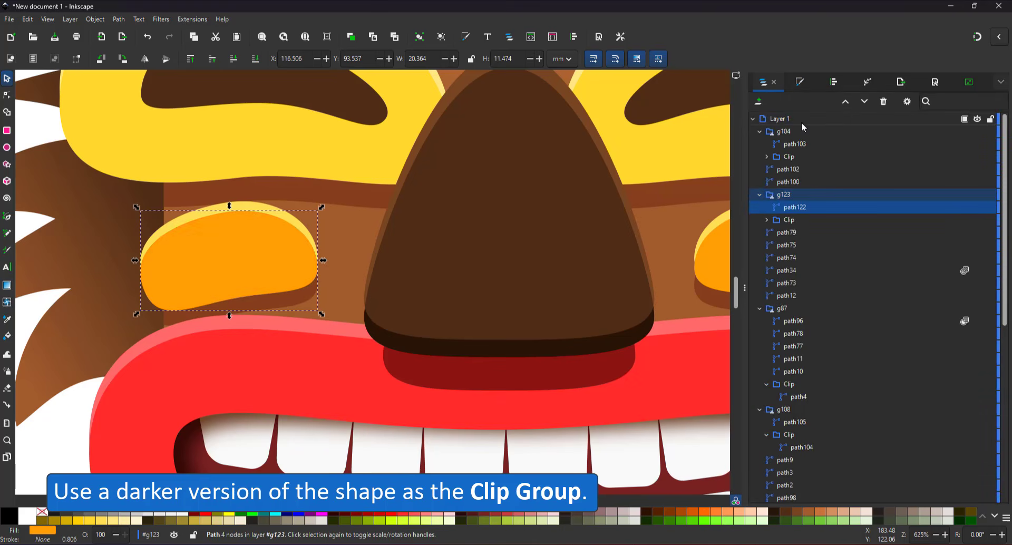
key("Up")
- Draw a closed jagged texture shape with two downward spikes over the left cheek's upper edge with the Pen tool
scroll(158, 248, "up", 2)
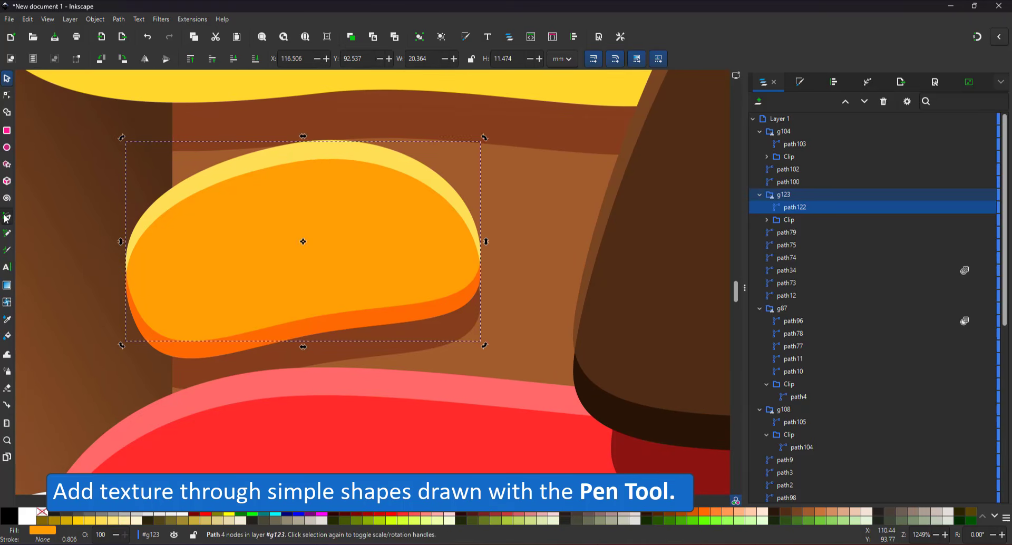
left_click(6, 217)
left_click(291, 158)
left_click(306, 255)
left_click(291, 158)
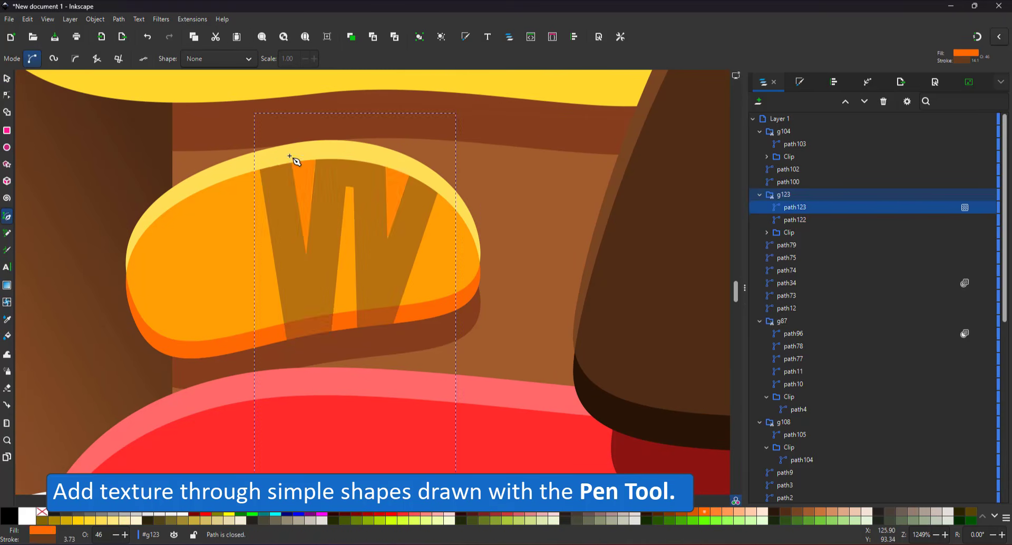
- Colour the jagged cheek shape with the highlight yellow ffdd55, set its opacity to 100% and shorten its right spike
key("d")
left_click(276, 165)
key("5")
scroll(311, 290, "up", 6)
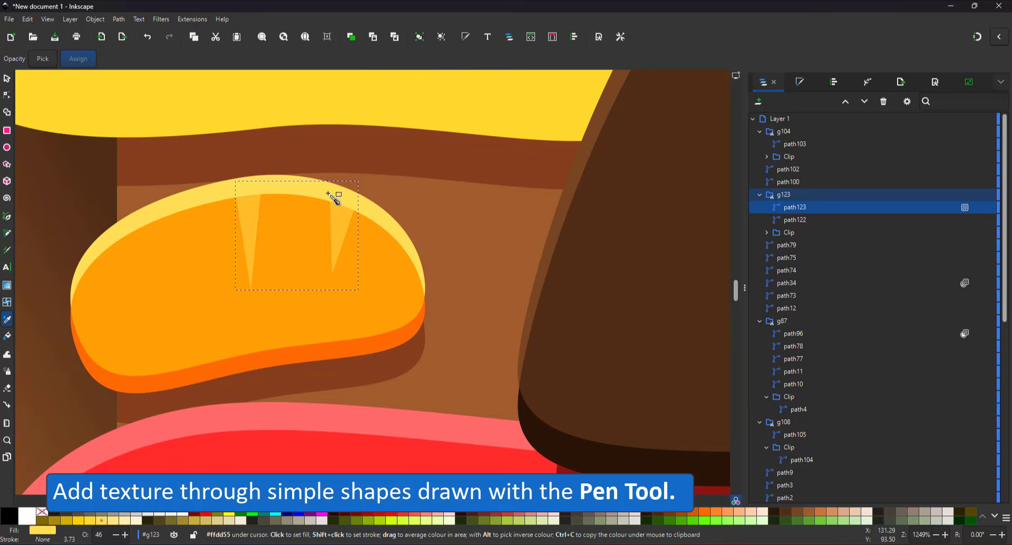
double_click(99, 534)
type("100")
key("Return")
key("n")
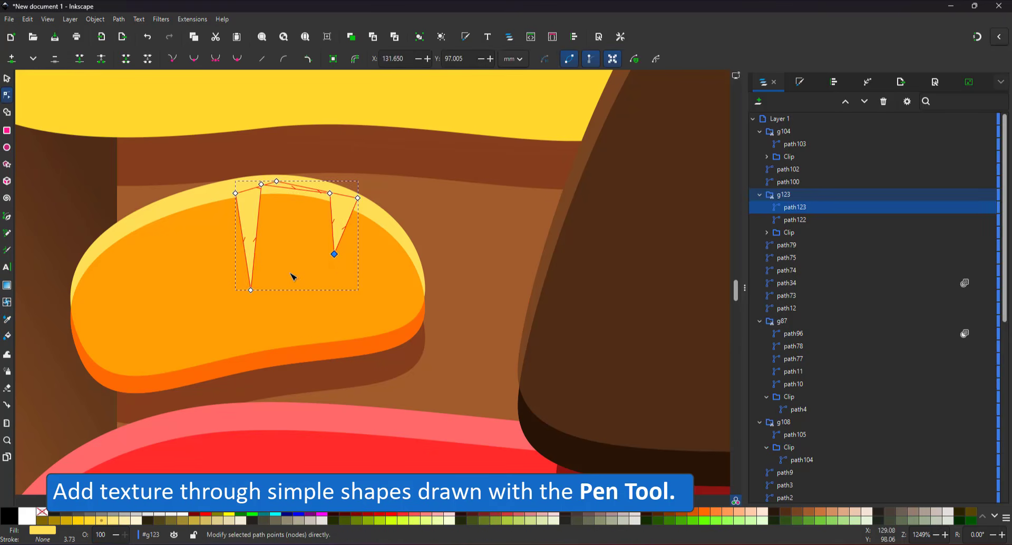
- Draw a wide ellipse on the lower part of the nose and fill it with the nose highlight's brown
key("5")
key("s")
scroll(365, 310, "up", 5)
left_click(291, 246, "ctrl")
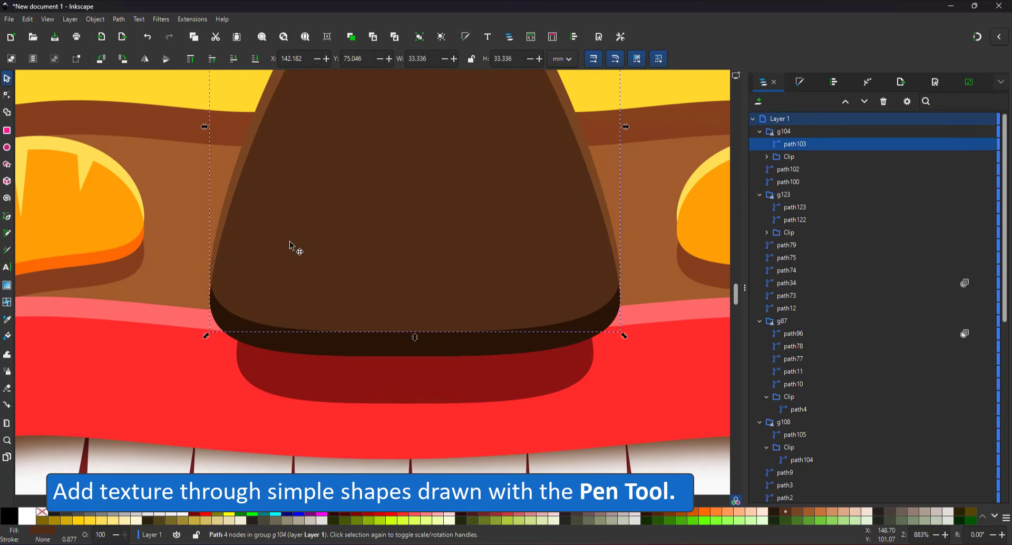
left_click(7, 150)
left_click_drag(294, 223, 547, 315)
key("d")
left_click(255, 126)
- Put the ellipse inside the nose's clip group and raise it slightly
left_click(6, 215)
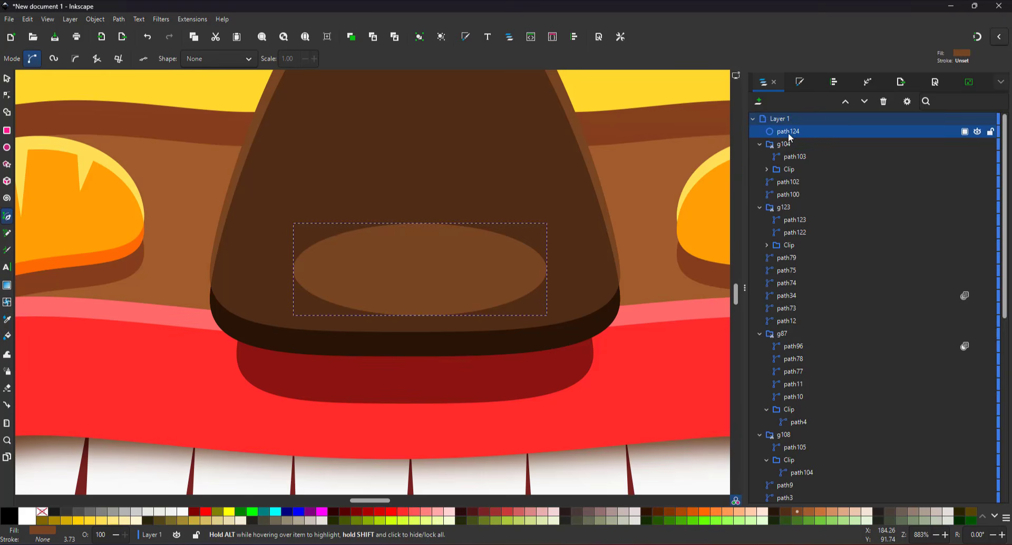
left_click_drag(788, 133, 814, 150)
left_click_drag(794, 169, 824, 141)
- Draw a jagged crack shape along the nose's bottom edge and fill it with the nose's darkest brown
left_click(259, 330)
left_click(270, 253)
left_click(283, 340)
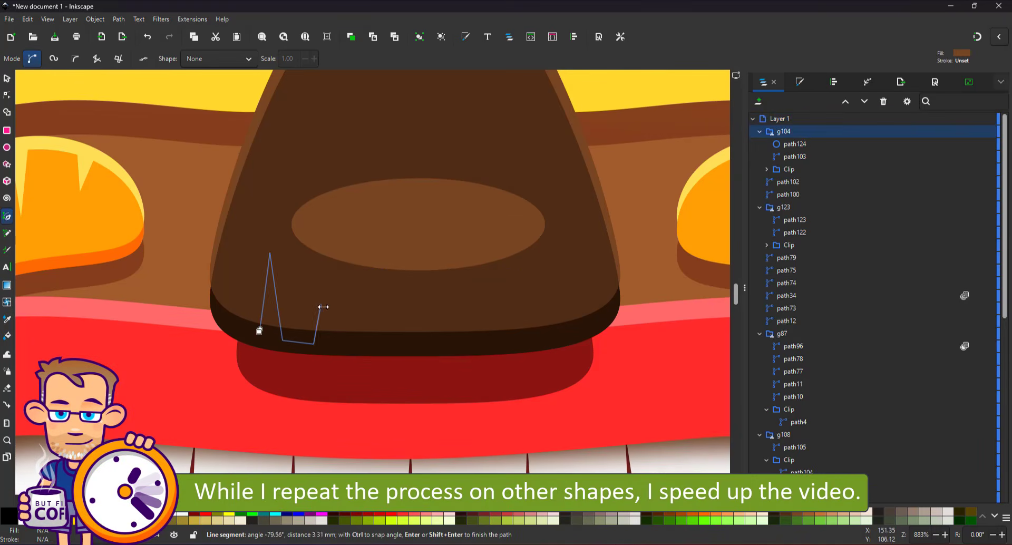
left_click(321, 305)
left_click(327, 344)
left_click(540, 338)
left_click(531, 149)
left_click(559, 340)
left_click(259, 331)
key("d")
left_click(590, 326)
- Delete the plain right cheek and replace it with a horizontally mirrored duplicate of the textured left cheek
key("4")
scroll(457, 294, "up", 4)
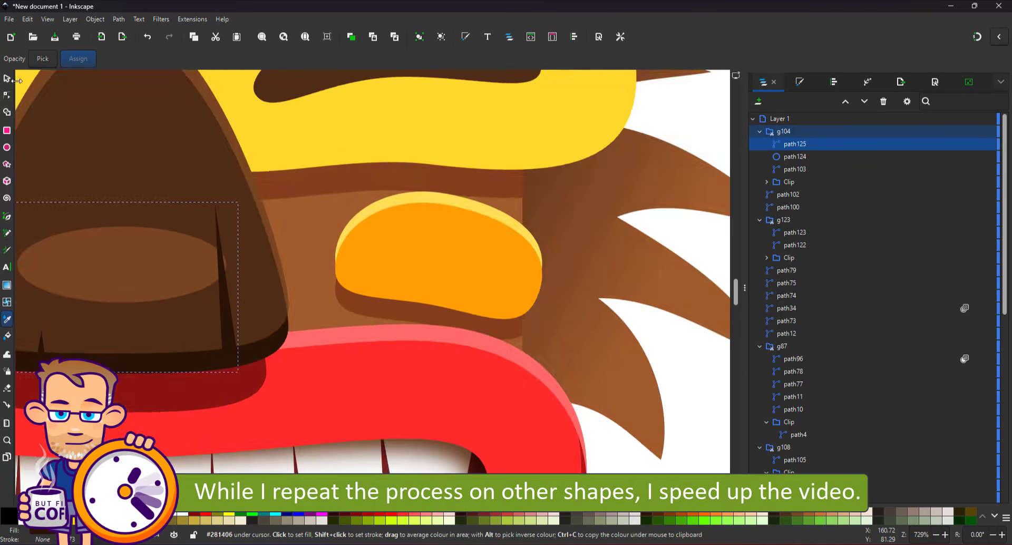
scroll(588, 343, "down", 1)
key("s")
left_click(596, 269)
key("Delete")
left_click(228, 263)
key("ctrl+d")
key("h")
left_click_drag(227, 263, 675, 300)
- Move and rotate the right cheek's spiky highlight to its outer upper edge, at about X 192.0, Y 93.9 mm
left_click(627, 253, "ctrl")
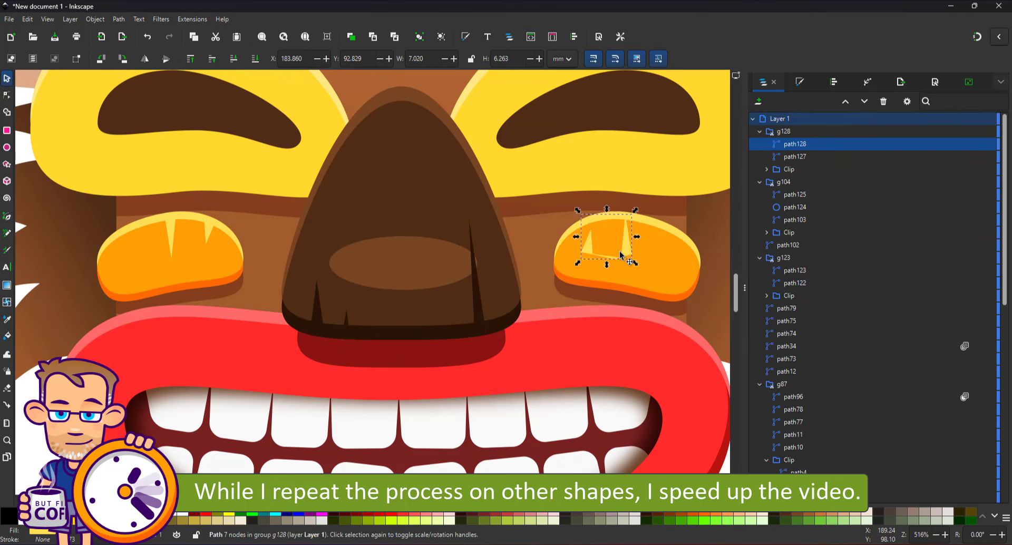
left_click_drag(626, 258, 591, 262)
left_click_drag(574, 209, 674, 227)
key("s")
left_click(634, 226)
left_click(629, 224, "ctrl")
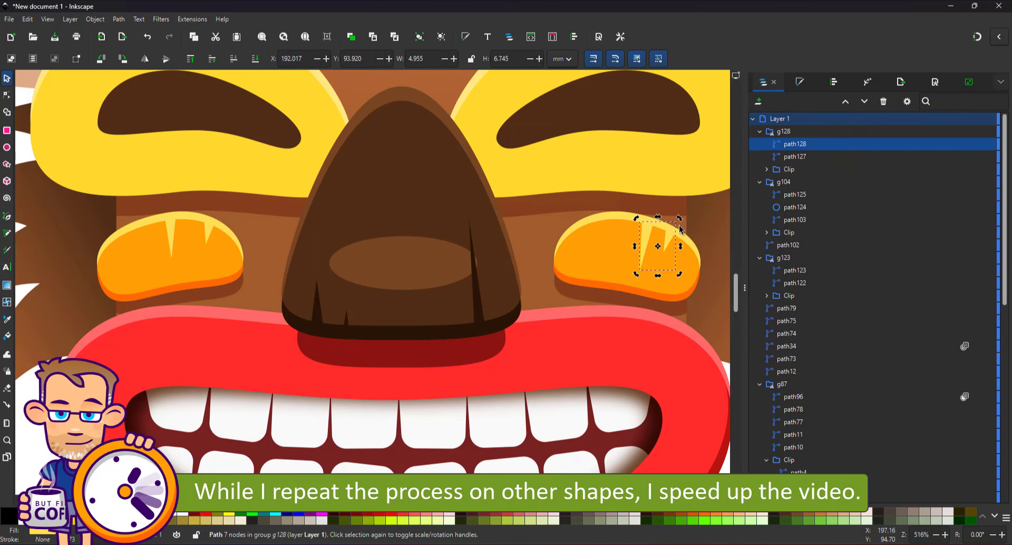
- Copy the mouth opening's clip shape and paste it in place into the lips' clip group above the red lip shape
scroll(491, 288, "down", 2)
scroll(434, 324, "up", 1)
left_click(449, 343, "ctrl")
left_click(799, 383)
key("ctrl+c")
left_click(540, 365)
left_click(793, 322)
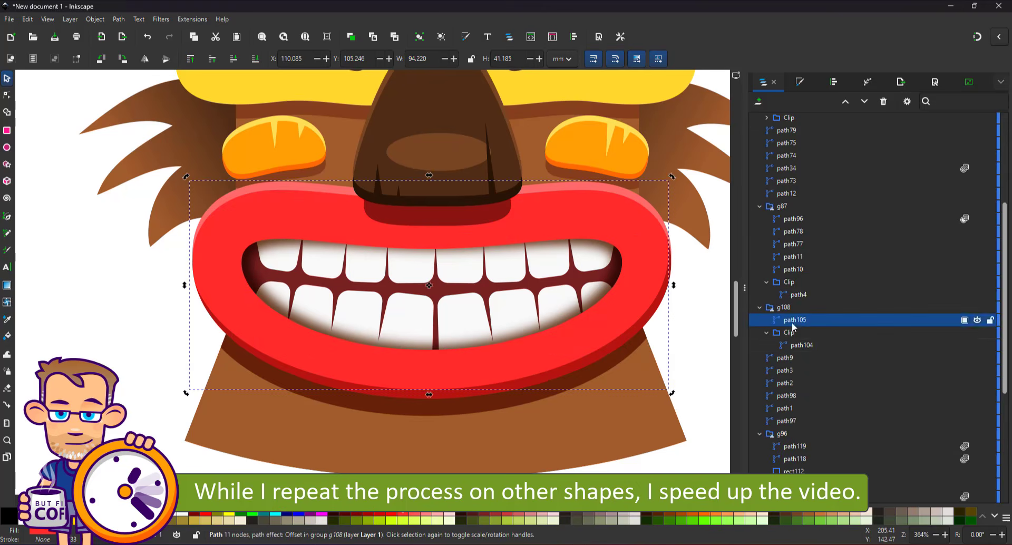
key("ctrl+alt+v")
- Fill the pasted mouth shape with the lips' dark red and raise it to Y 114.786 mm
left_click(7, 319)
left_click(7, 79)
key("Up")
key("Up")
key("Up")
key("Up")
scroll(440, 338, "down", 3)
- Draw a dark red jagged crack shape along the lower lip's bottom edge and place it in the lips' clip group
scroll(430, 355, "up", 4)
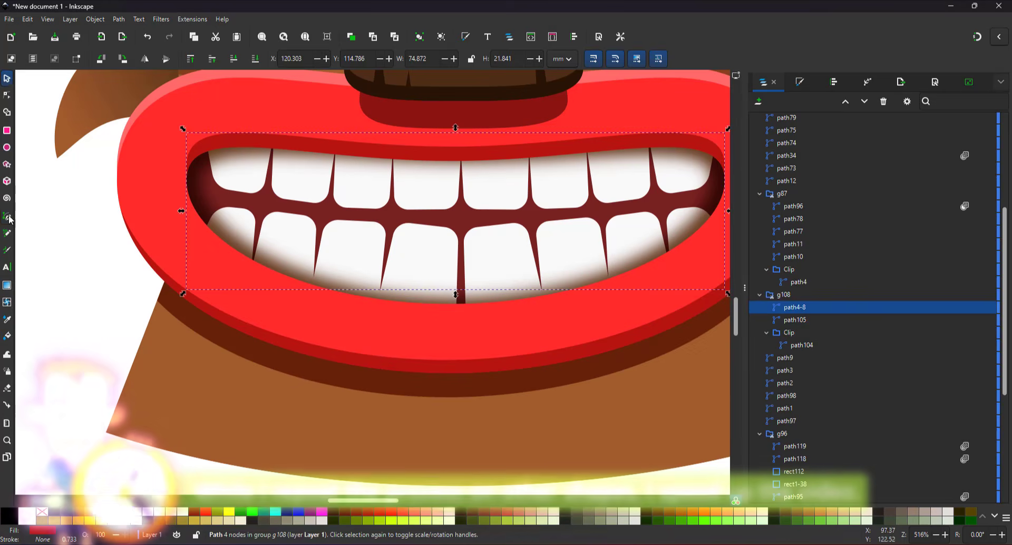
left_click(7, 216)
left_click(199, 303)
left_click(216, 276)
left_click(464, 370)
left_click(602, 343)
left_click(601, 300)
left_click(620, 339)
left_click(644, 334)
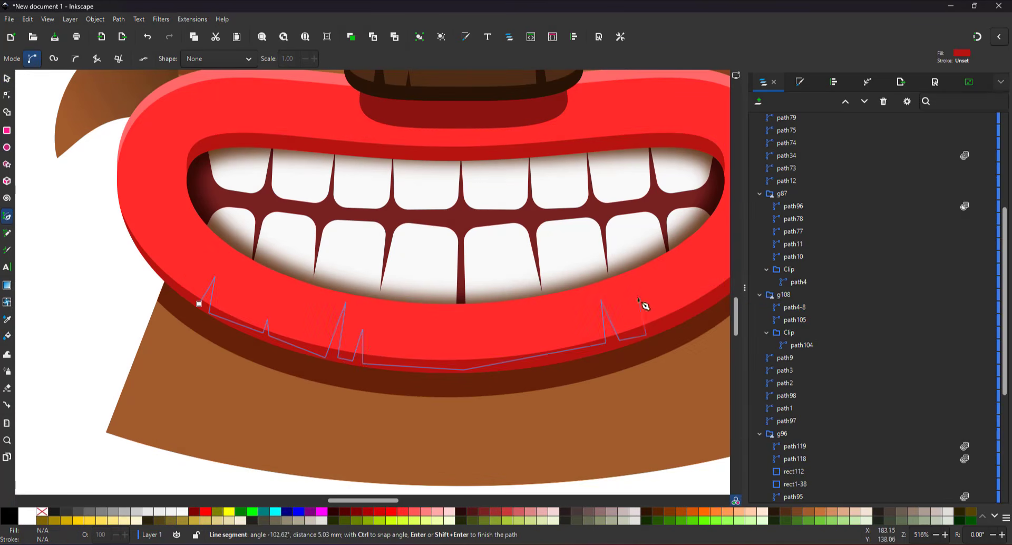
left_click(199, 304)
key("s")
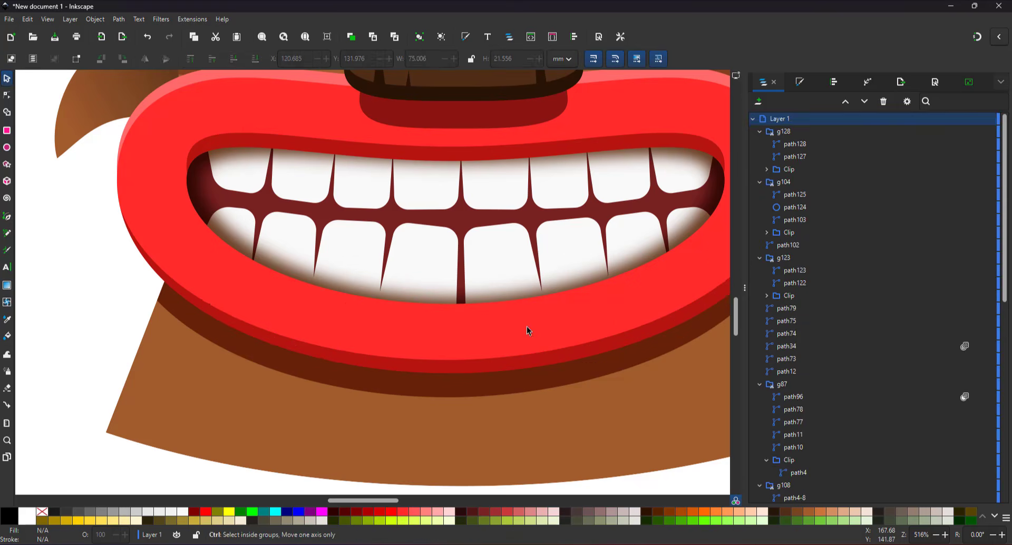
- Draw a closed jagged crack shape along the upper lip's inner edge, with spikes rising above the teeth
left_click(8, 216)
left_click(231, 136)
left_click(239, 107)
left_click(243, 138)
left_click(273, 141)
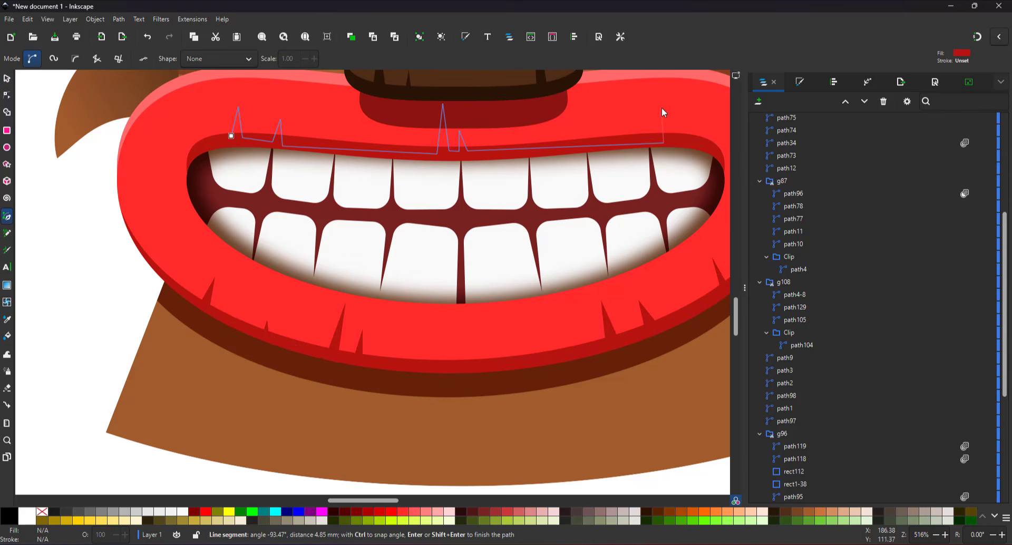
left_click(684, 122)
left_click(692, 148)
left_click(460, 186)
left_click(231, 136)
- Move the upper lip's dark red crack shape into the lips' clip group, keeping its place
key("s")
key("ctrl+x")
left_click(549, 138)
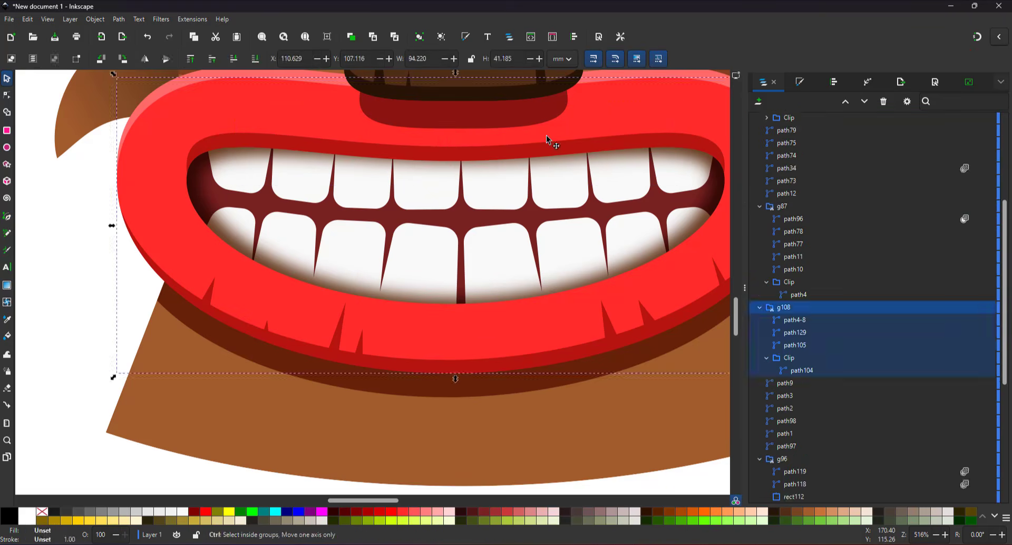
key("ctrl+alt+v")
key("ctrl+shift+z")
- Draw a jagged crack shape along the upper lip's left top edge in the highlight's light red and place it in the lips' clip group
key("b")
left_click(194, 78)
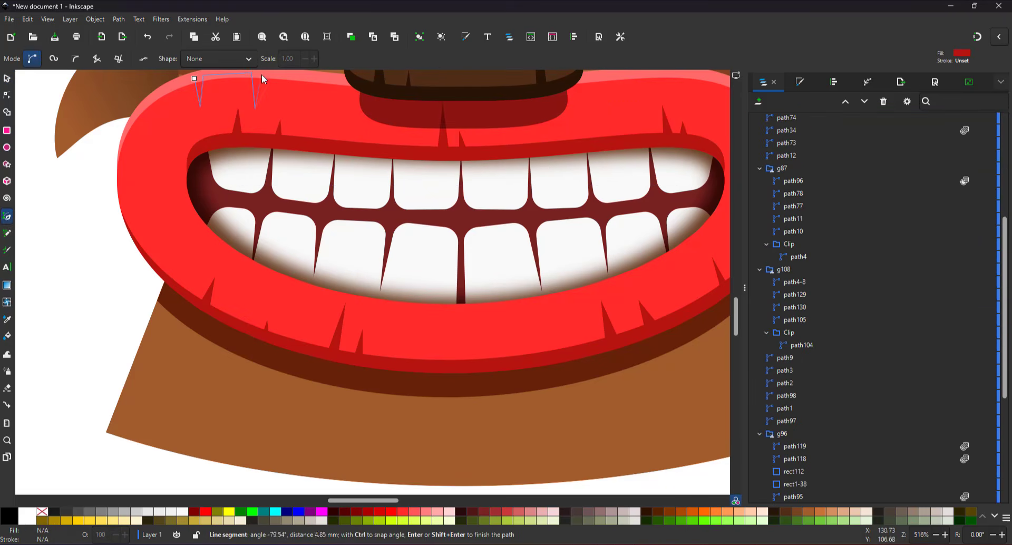
scroll(268, 93, "up", 2)
left_click(195, 120)
key("d")
left_click(197, 116)
key("s")
key("ctrl+x")
left_click(214, 112, "ctrl")
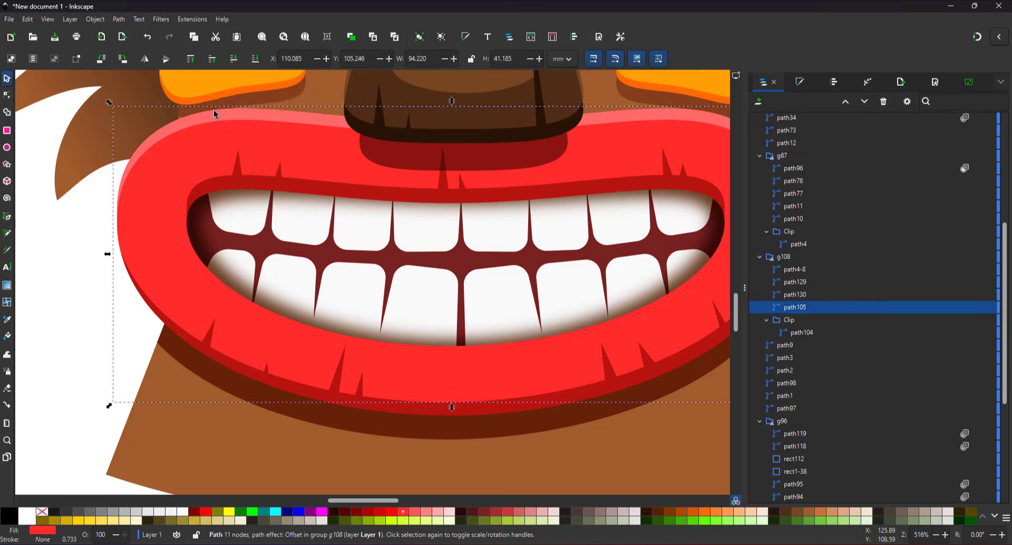
key("ctrl+alt+v")
- Draw a matching light red crack shape along the upper lip's right top edge and place it in the lips' clip group
key("b")
left_click(592, 122)
left_click(602, 152)
left_click(592, 122)
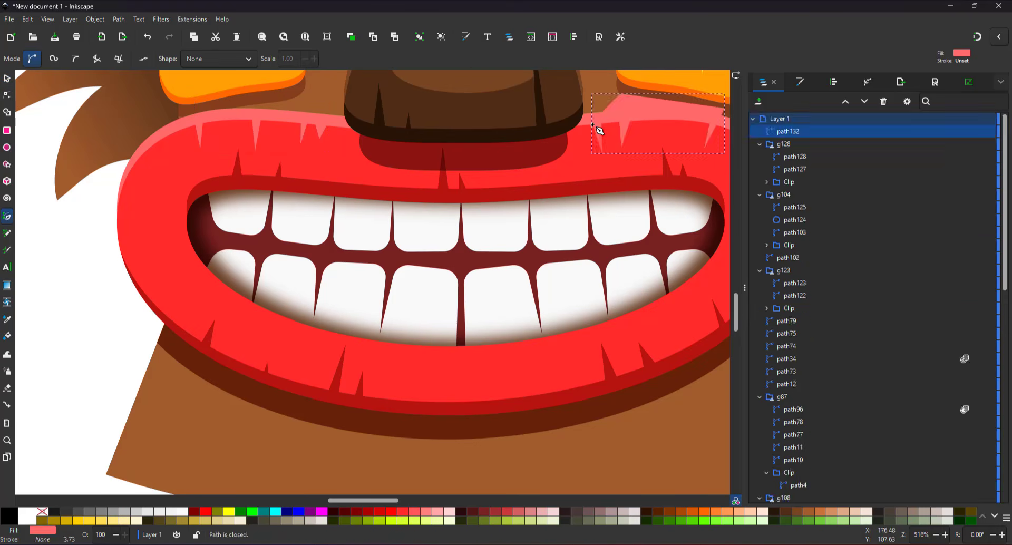
key("s")
key("ctrl+x")
left_click(559, 186, "ctrl")
key("ctrl+alt+v")
- Draw a closed two-band stripe shape over the left half of the brown chin
key("5")
left_click(581, 426)
scroll(291, 401, "up", 1)
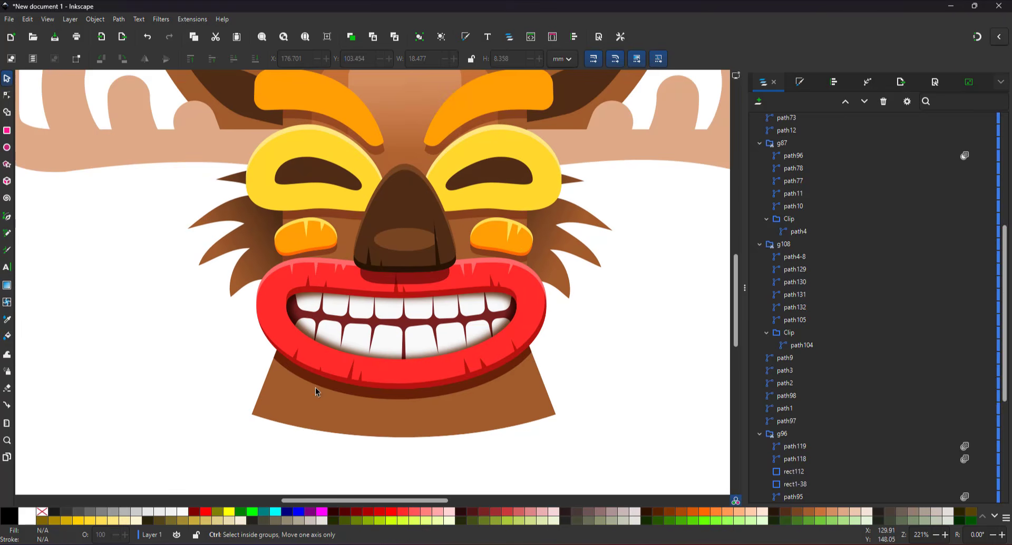
key("b")
left_click(288, 350)
left_click(307, 447)
left_click(335, 449)
left_click(357, 352)
left_click(289, 350)
- Place the stripe shape in the chin's clip group and fill it with a lighter orange-brown
key("s")
key("ctrl+x")
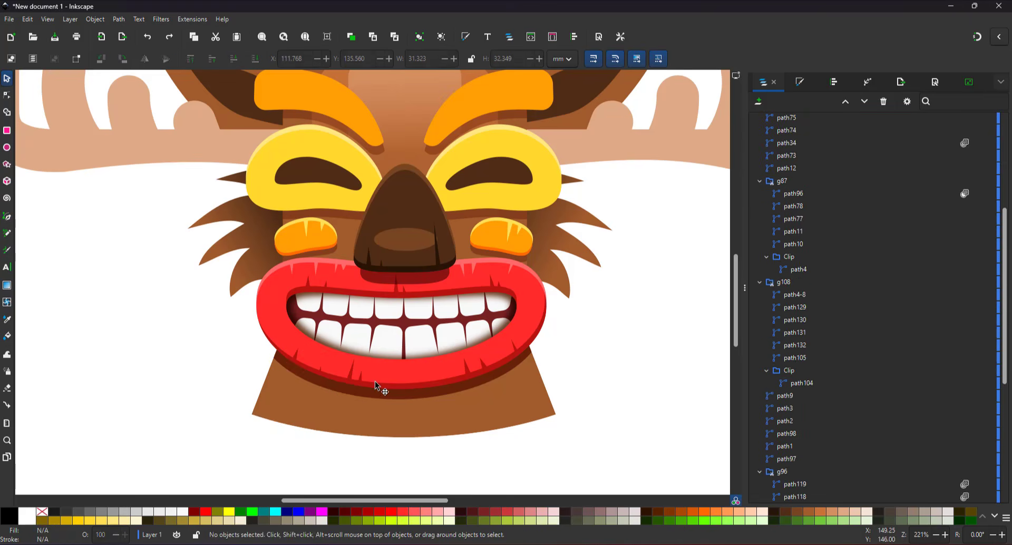
left_click(385, 393, "ctrl")
key("ctrl+alt+v")
left_click(828, 513)
left_click(821, 514)
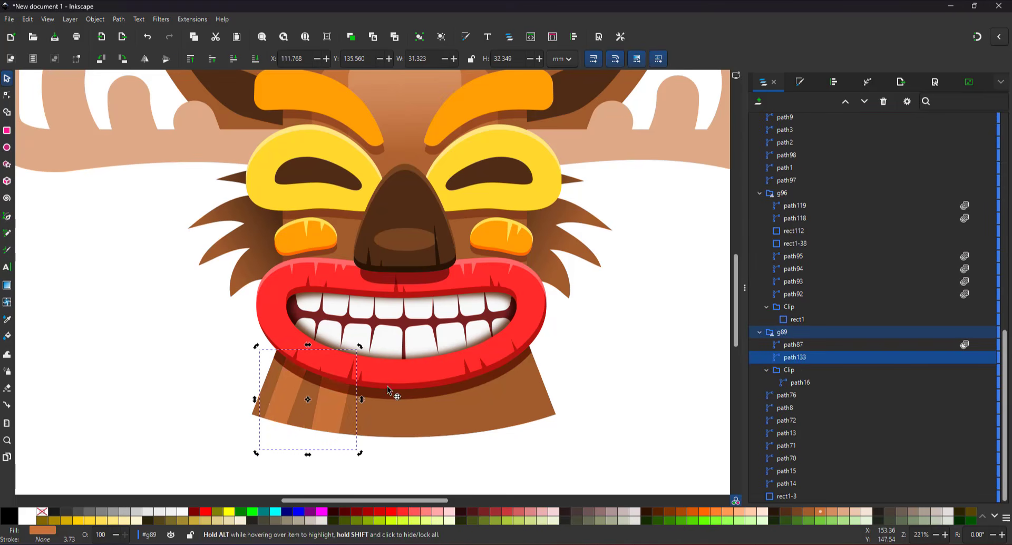
- Duplicate the chin stripes, mirror the copy horizontally onto the right half of the chin and lower it in the stack
key("ctrl+d")
key("h")
left_click_drag(340, 418, 522, 419)
key("Page_Down")
- Draw a closed jagged shape across the chin's bottom edge, with narrow spikes reaching up into the chin
key("b")
left_click(275, 437)
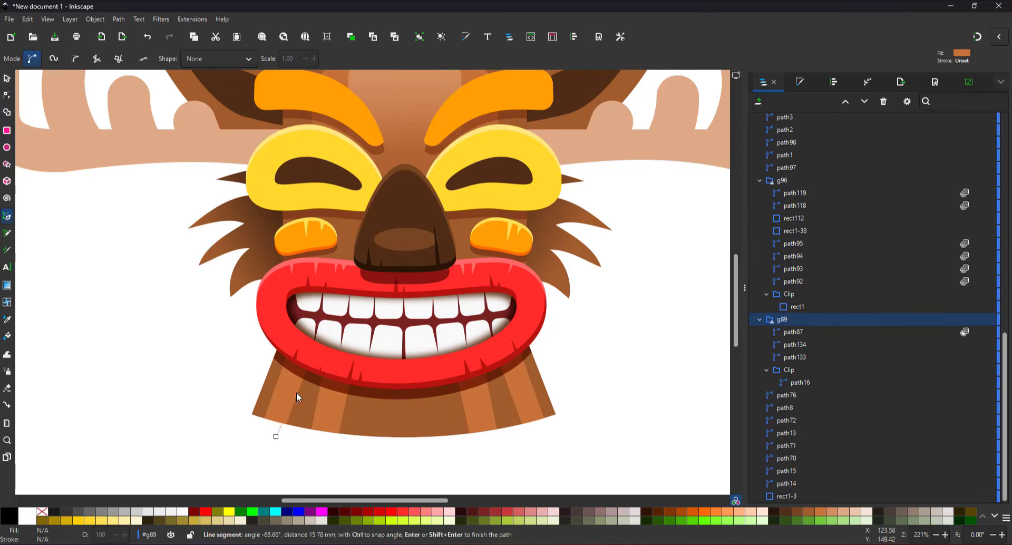
left_click(296, 392)
left_click(290, 444)
left_click(343, 449)
left_click(352, 417)
left_click(350, 454)
left_click(505, 439)
left_click(534, 434)
left_click(528, 406)
left_click(276, 436)
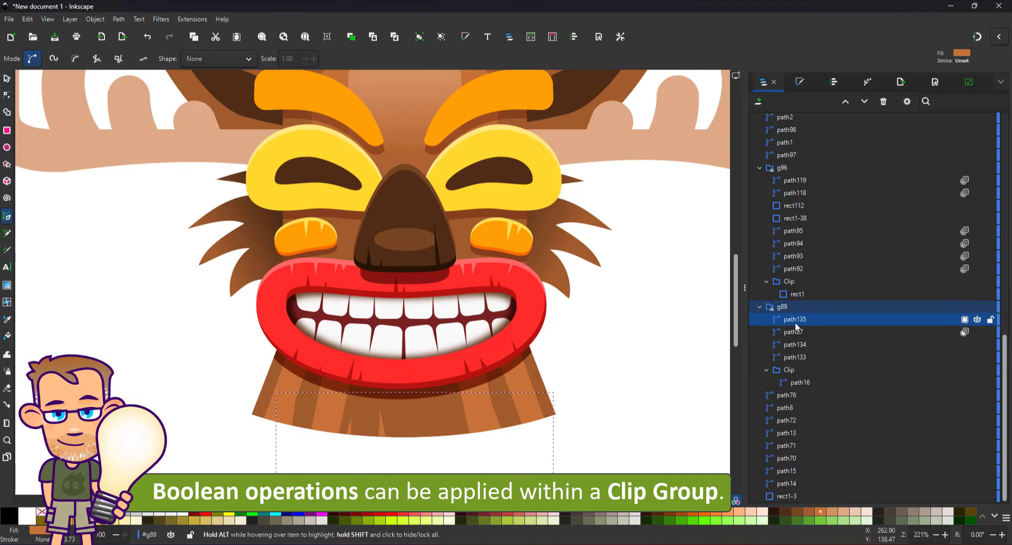
- Move the jagged shape into the chin group's Clip and subtract it from the clip path with Difference
left_click_drag(795, 323, 791, 371)
left_click(801, 383, "shift")
left_click(118, 19)
left_click(138, 89)
- Pull the chin clip path's lower corners outwards and extend the left stripe's lower corner node to cover the flared edge
key("n")
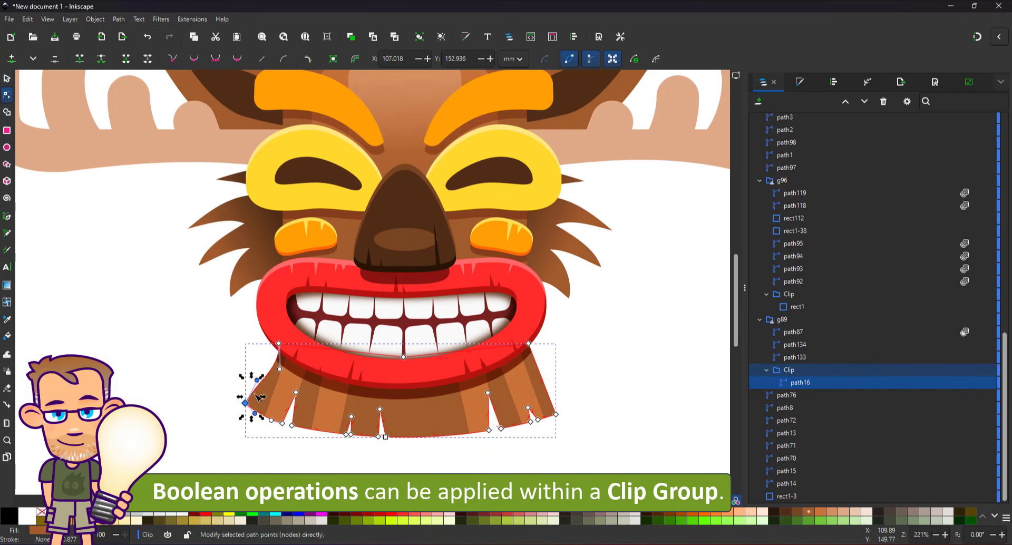
left_click(525, 388)
left_click_drag(546, 428, 564, 414)
left_click(284, 391)
left_click_drag(261, 429, 244, 422)
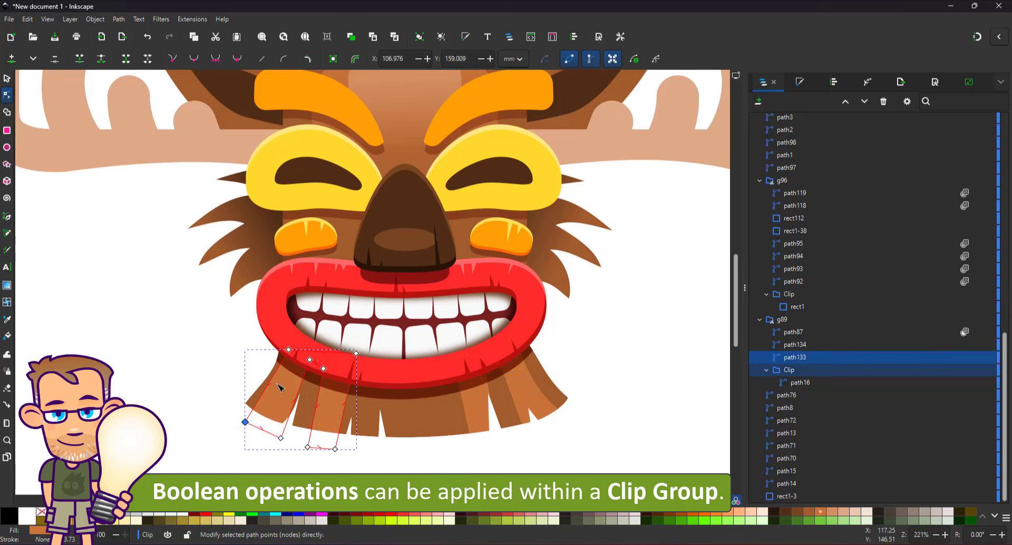
key("Escape")
- Duplicate both dark eye openings, shift the copies down to Y 74.782 mm and fill the originals with a darker brown
key("5")
left_click(557, 384)
scroll(346, 266, "up", 3)
key("s")
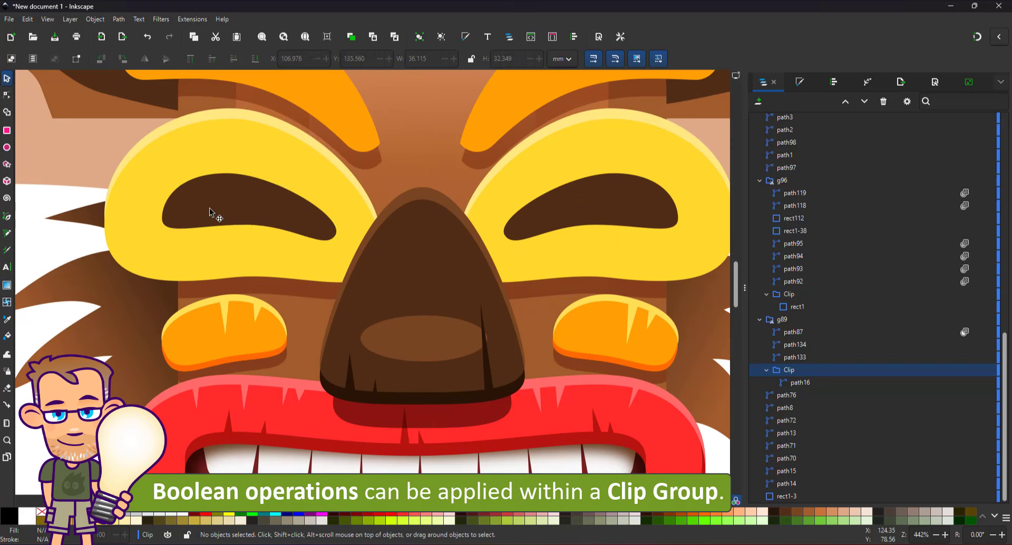
left_click(215, 210)
left_click(601, 211, "shift")
key("ctrl+d")
left_click(227, 179)
left_click(774, 512)
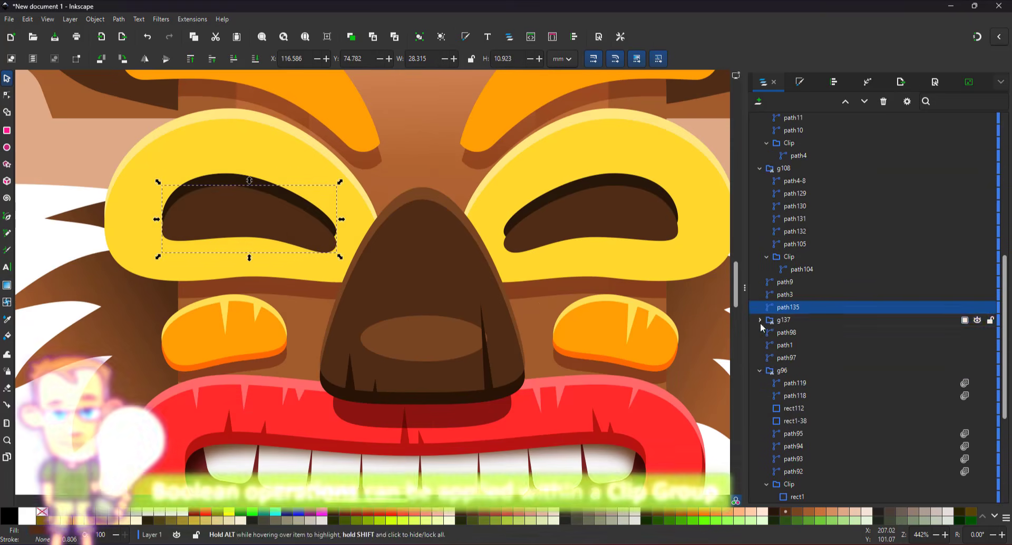
- Place each lowered eye copy inside its own eye opening's clip group, above the Clip entry
left_click(631, 179)
left_click(601, 211)
key("ctrl+x")
left_click(802, 307)
key("ctrl+alt+v")
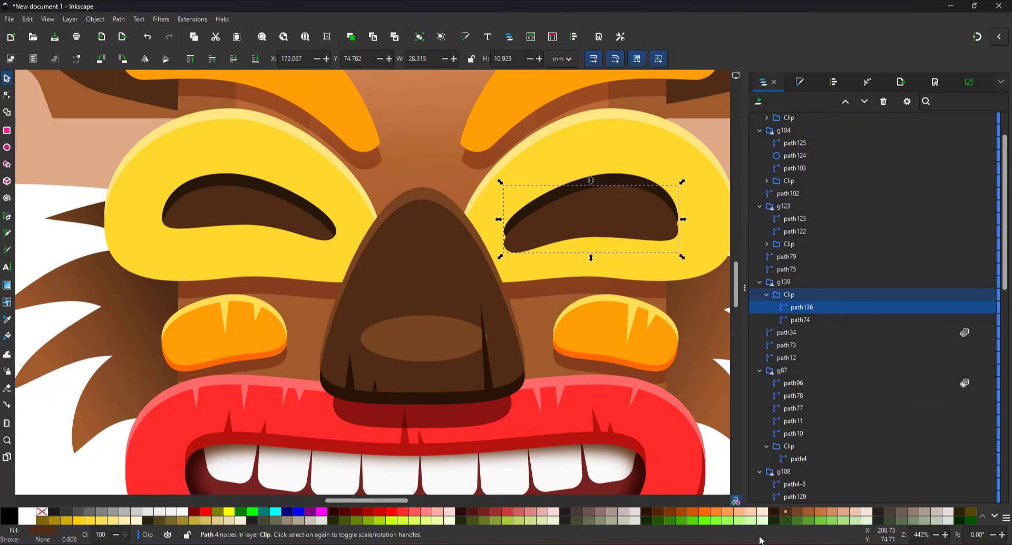
left_click_drag(797, 308, 785, 284)
- Duplicate both yellow eye patches, raise the copies to Y 61.925 mm and fill the originals with the cheeks' orange
left_click(348, 237)
left_click(490, 209, "shift")
key("ctrl+d")
key("Up")
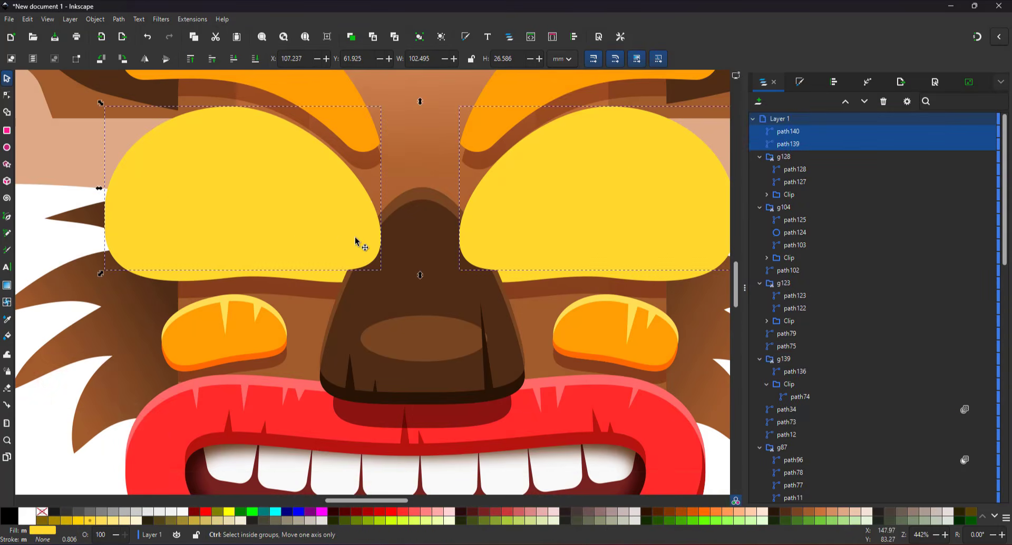
left_click(323, 276)
key("d")
left_click(270, 339)
key("s")
- Place each raised yellow copy inside its eye patch's clip group, keeping its position
left_click(760, 307)
left_click(790, 321)
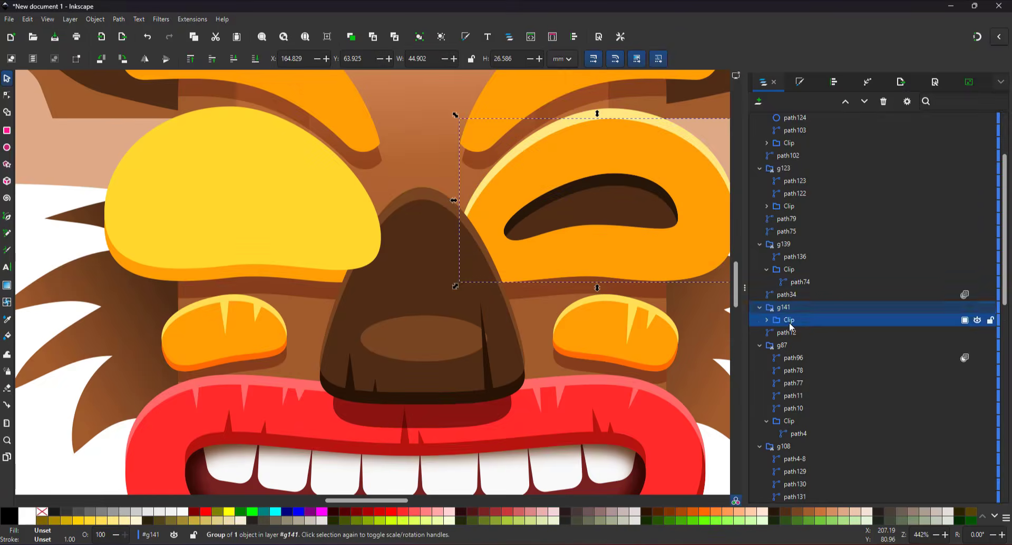
key("ctrl+alt+v")
left_click(249, 206)
key("ctrl+x")
left_click(759, 308)
left_click(789, 320)
key("ctrl+alt+v")
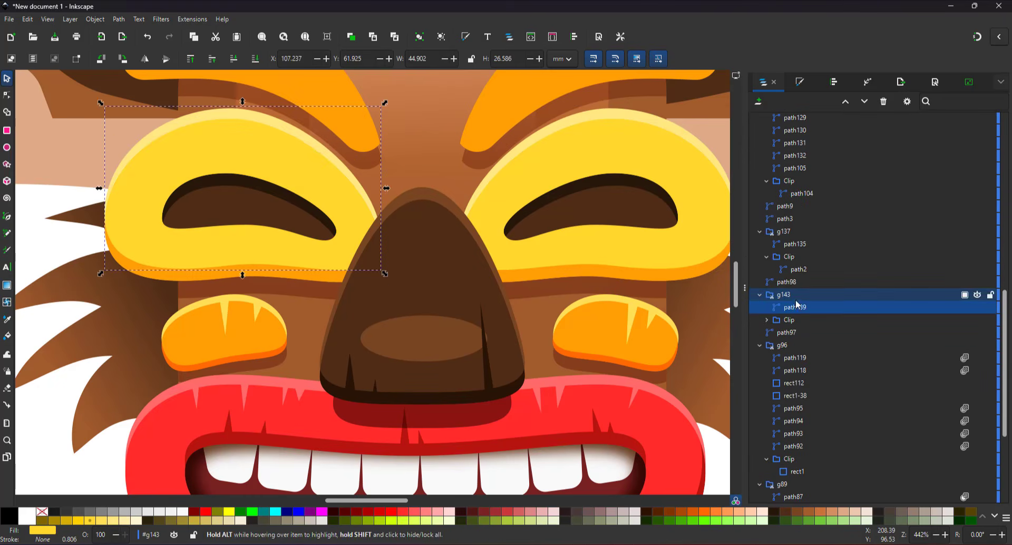
- Draw an orange jagged crack shape along the left eye patch's lower edge inside its clip group
key("b")
left_click(155, 273)
left_click(160, 235)
left_click(163, 272)
left_click(188, 273)
left_click(192, 245)
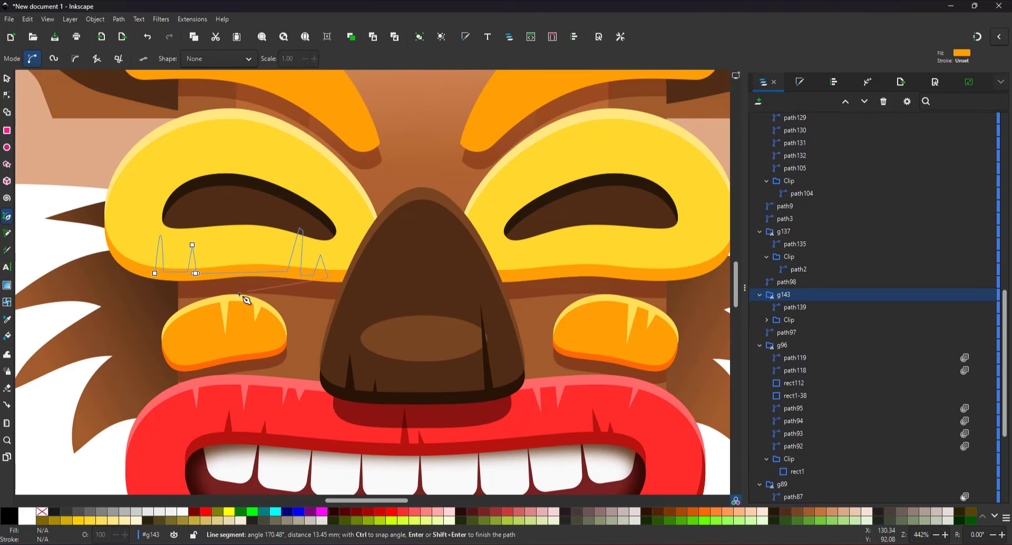
left_click(154, 273)
- Draw a jagged crack shape along the left eye patch's upper edge and fill it with the rim's pale yellow #ffe680
left_click(193, 119)
left_click(202, 167)
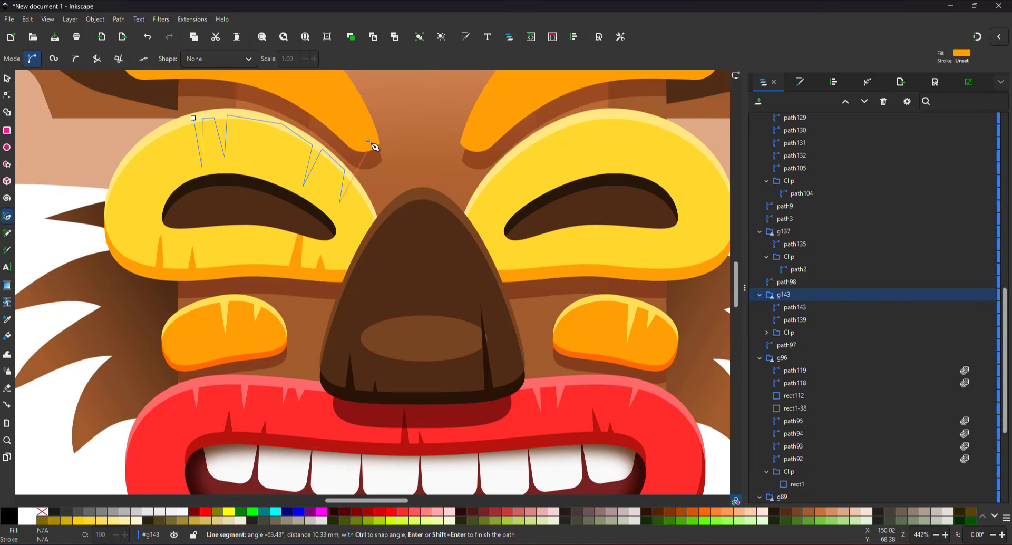
left_click(193, 120)
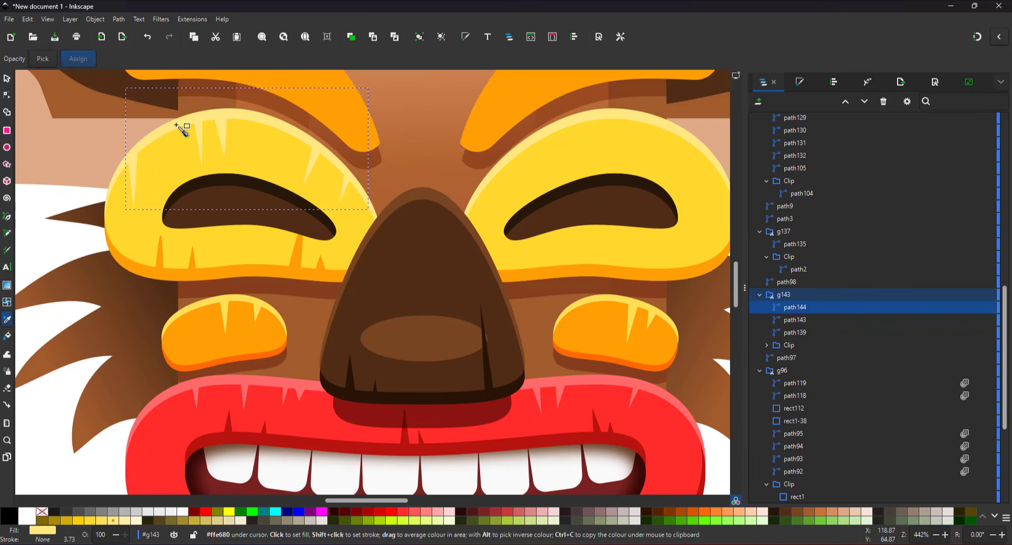
- Draw a pale yellow jagged crack shape along the right eye patch's upper edge and place it in that patch's clip group
left_click(522, 146)
left_click(529, 182)
left_click(532, 141)
left_click(596, 113)
left_click(631, 117)
left_click(521, 146)
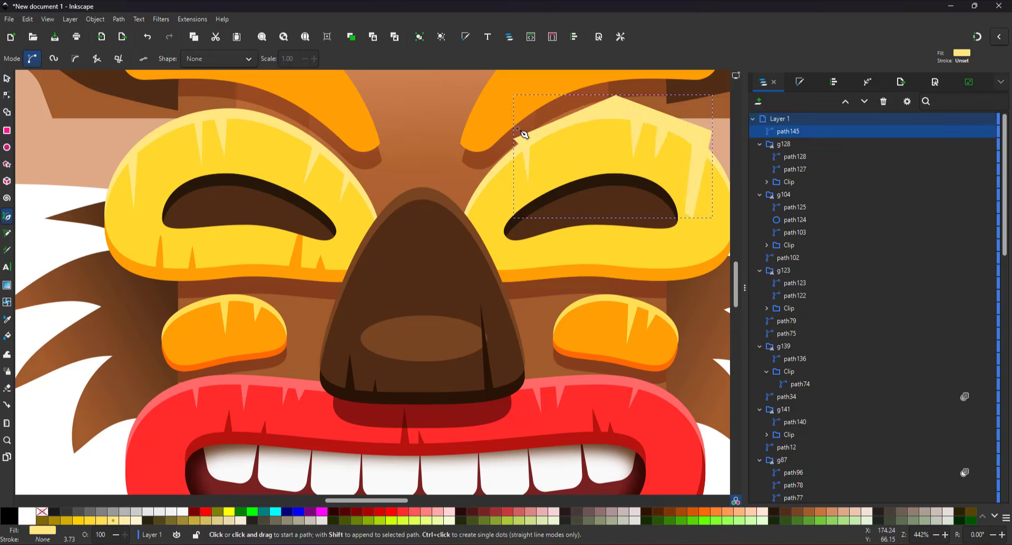
key("s")
- Draw an orange jagged crack shape along the right eye patch's lower edge and place it in that patch's clip group
key("b")
left_click(523, 274)
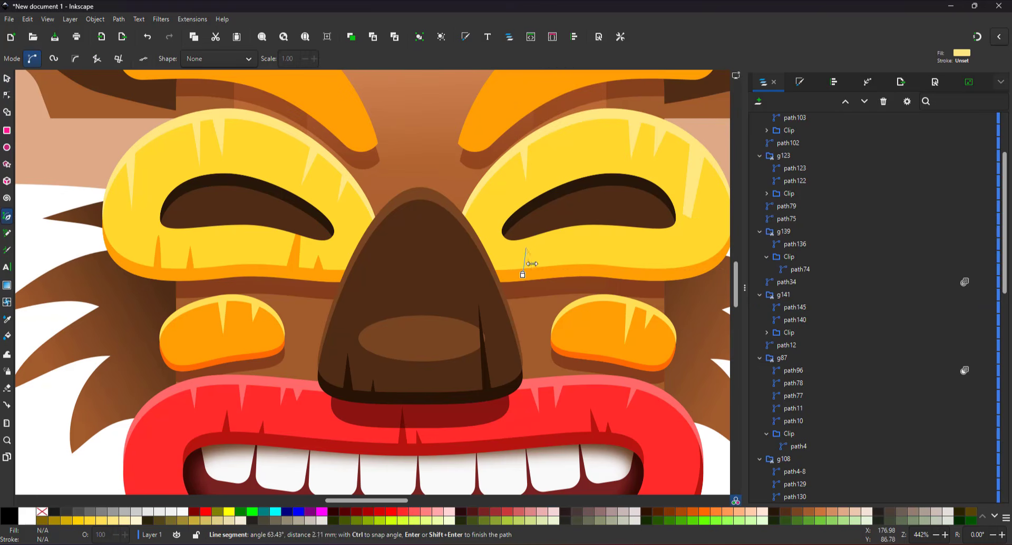
left_click(522, 275)
key("s")
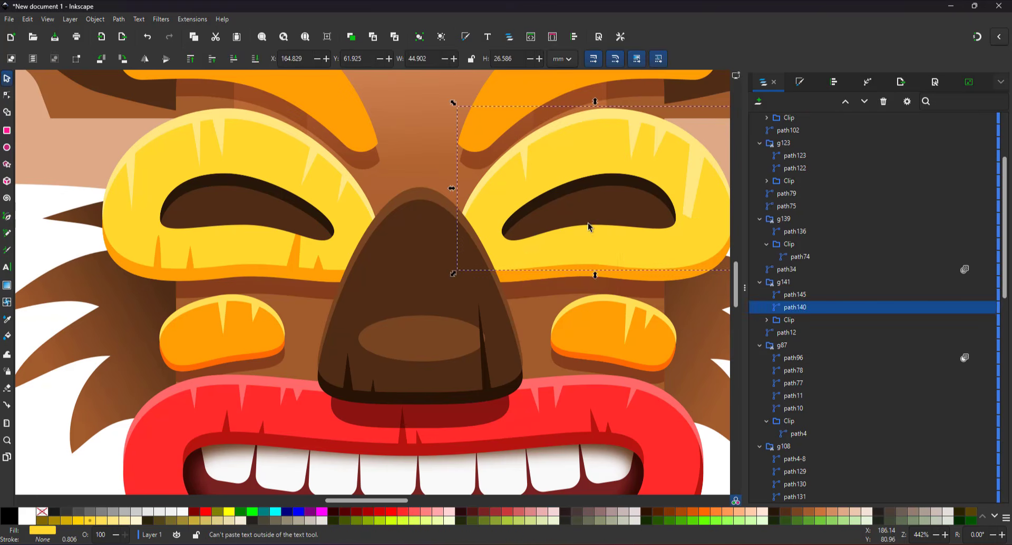
- Copy the chin's clip shape into its clip group, shorten the copy to 27.093 mm high and make the chin's bottom edge darker brown
key("5")
left_click(626, 444)
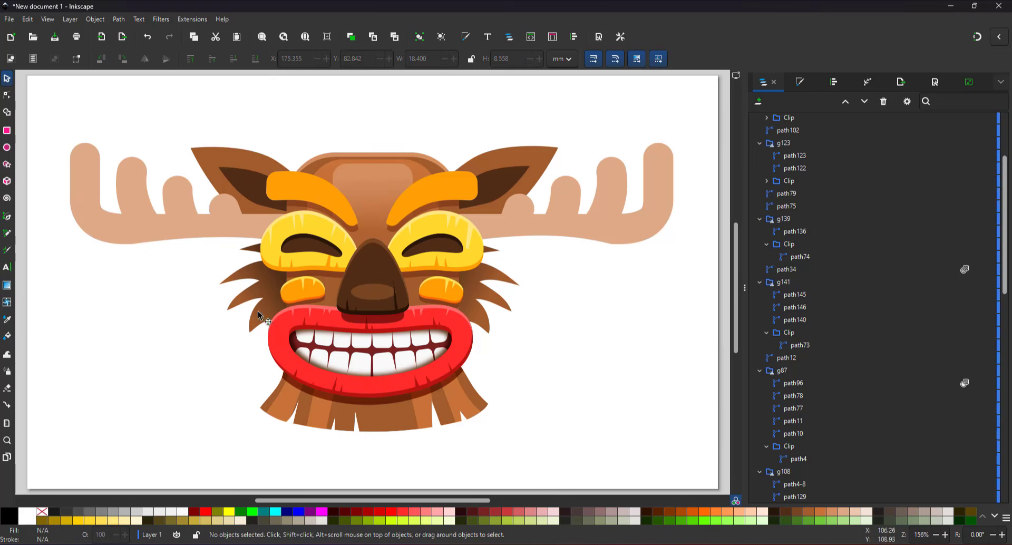
double_click(395, 429)
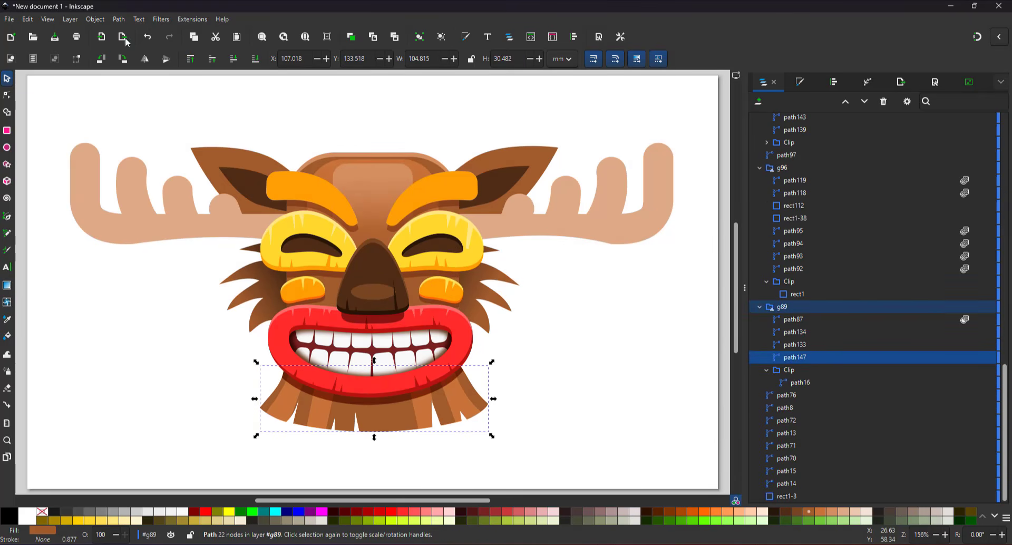
left_click(803, 387)
scroll(382, 449, "up", 2)
left_click(385, 409)
left_click(786, 511)
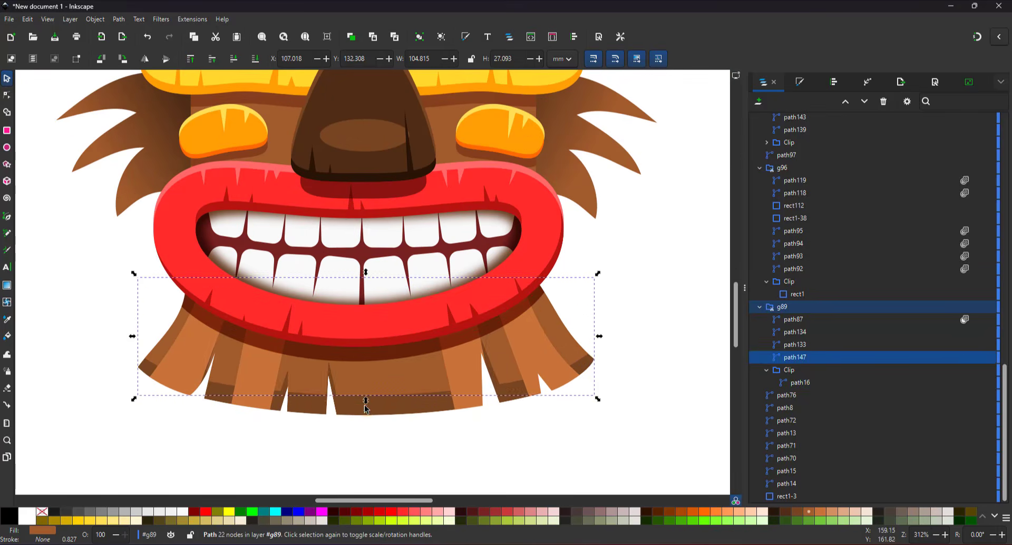
left_click(797, 511)
- Set both chin stripe shapes to the Overlay blend mode and reduce their opacity
left_click(791, 334)
left_click(791, 344, "shift")
left_click(799, 82)
left_click(978, 461)
left_click(971, 414)
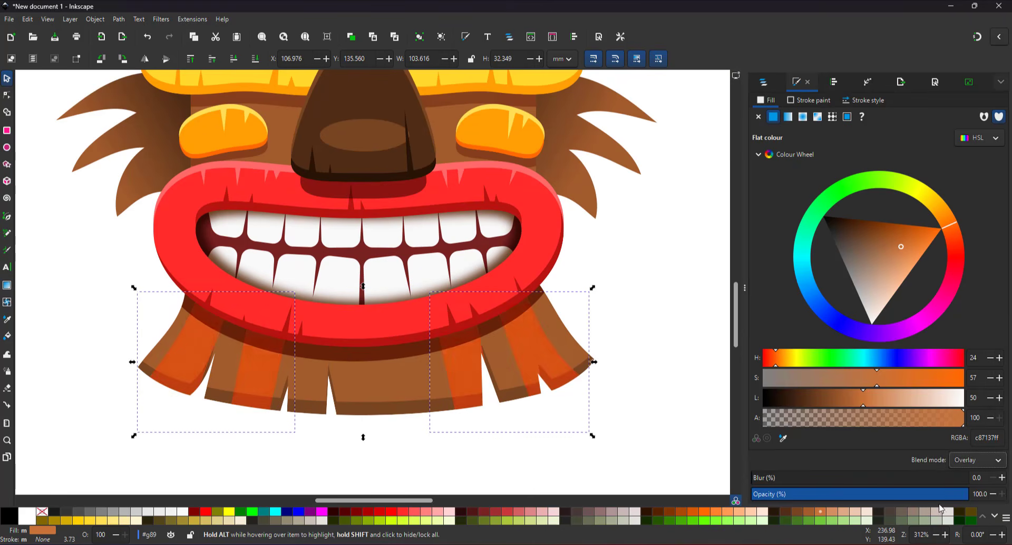
left_click(867, 495)
left_click(920, 401)
- Duplicate both orange eyebrows, raise the copies slightly, fill them yellow and lower them behind the originals as highlights
key("5")
left_click(329, 208)
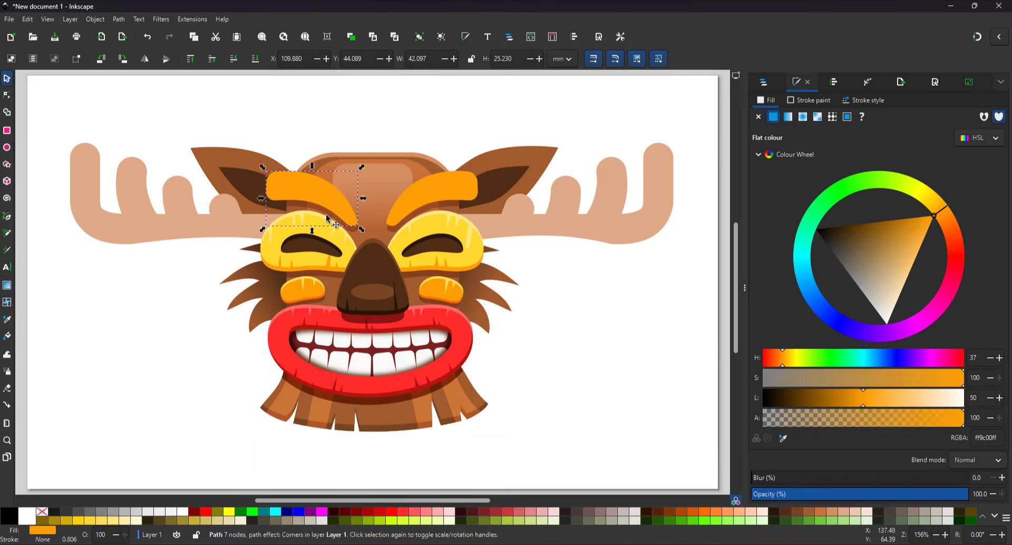
scroll(329, 209, "up", 3)
left_click(529, 187, "shift")
key("ctrl+d")
key("Up")
key("Up")
left_click(101, 521)
key("Page_Down")
- Duplicate both orange eyebrows, raise the copies 2 mm and fill the lower originals with dark orange #ff6600 picked from the cheek shadow
left_click(302, 167)
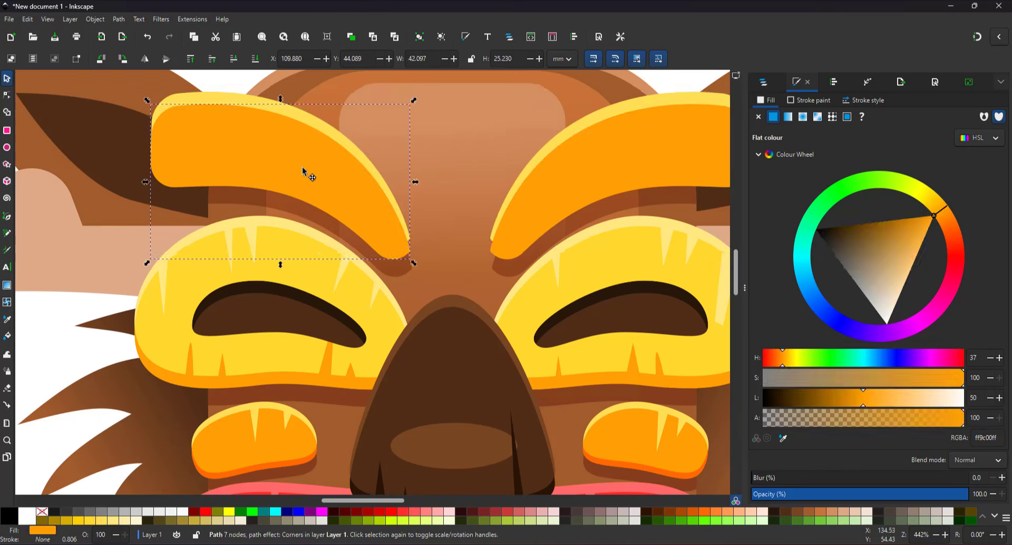
scroll(588, 109, "up", 1)
left_click(587, 99, "shift")
scroll(438, 218, "down", 2)
left_click(513, 212, "shift")
key("ctrl+d")
key("Up")
key("Up")
key("d")
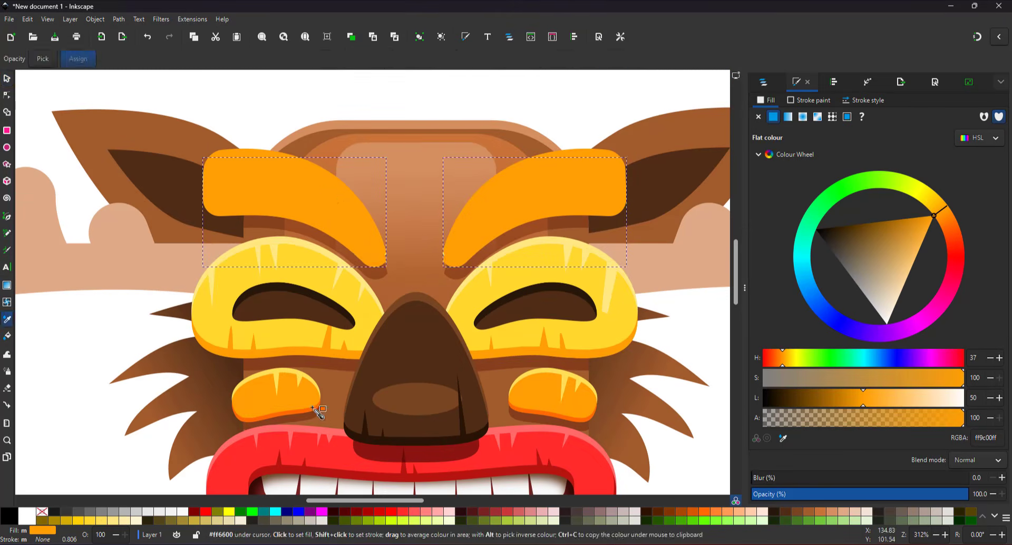
left_click(318, 413)
- Turn both dark orange eyebrow shapes into clip groups and place the matching raised orange copies inside them
left_click(301, 193)
key("ctrl+x")
right_click(299, 203)
left_click(338, 388)
left_click(763, 83)
key("ctrl+alt+v")
left_click(546, 182)
key("ctrl+x")
left_click(587, 383)
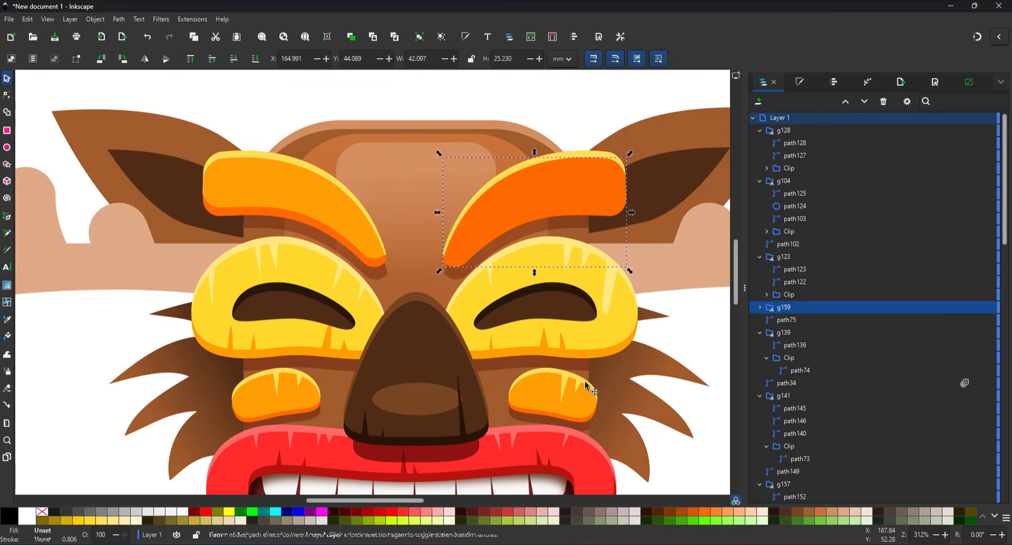
key("ctrl+alt+v")
- Draw a dark orange jagged crack shape along the right eyebrow's lower edge inside its clip group
scroll(525, 212, "up", 2)
key("b")
left_click(396, 310)
left_click(397, 257)
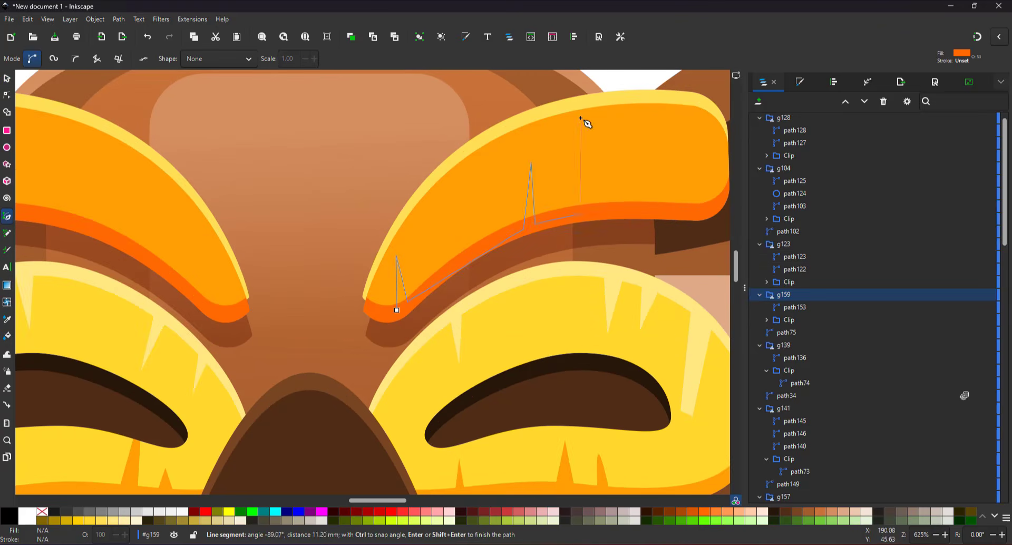
left_click(397, 310)
- Draw a jagged crack shape along the right eyebrow's upper edge and fill it with the yellow of the highlight
left_click(473, 145)
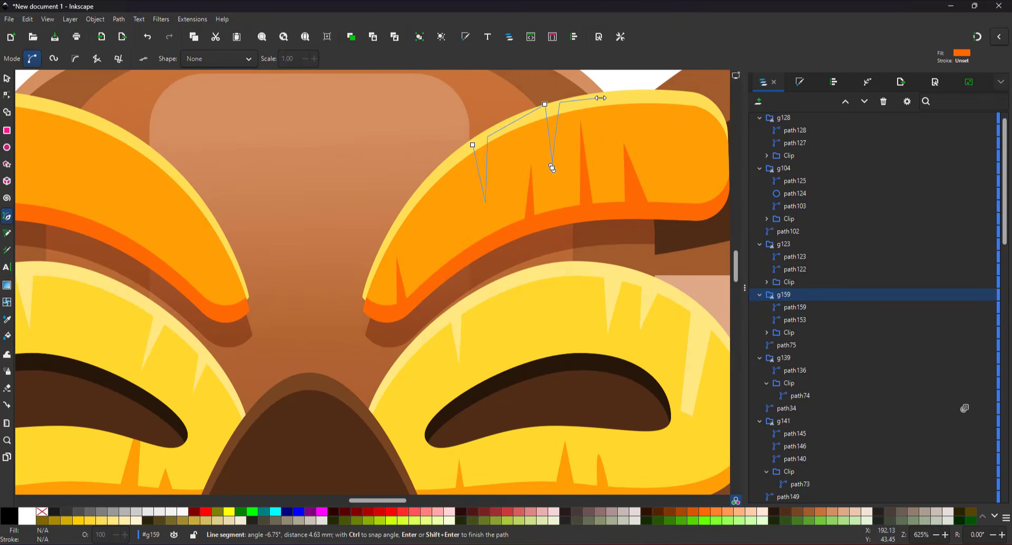
left_click(601, 98)
left_click(473, 145)
key("d")
left_click(474, 143)
- Draw a dark orange jagged crack shape along the left eyebrow's lower edge and place it in that eyebrow's clip group
key("s")
left_click(335, 281, "ctrl")
key("b")
left_click(162, 277)
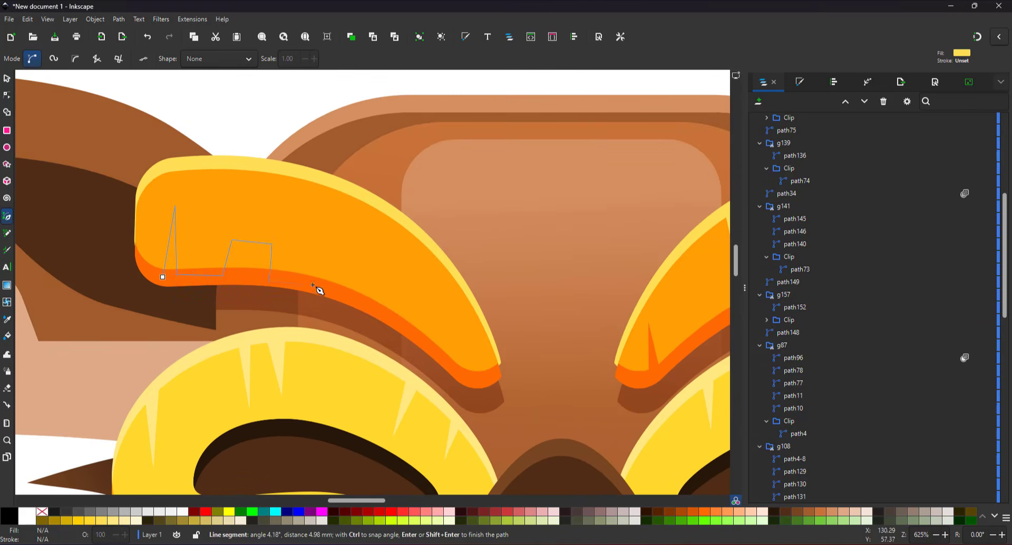
left_click(163, 278)
key("d")
left_click(158, 279)
key("s")
key("ctrl+x")
left_click(410, 311, "ctrl")
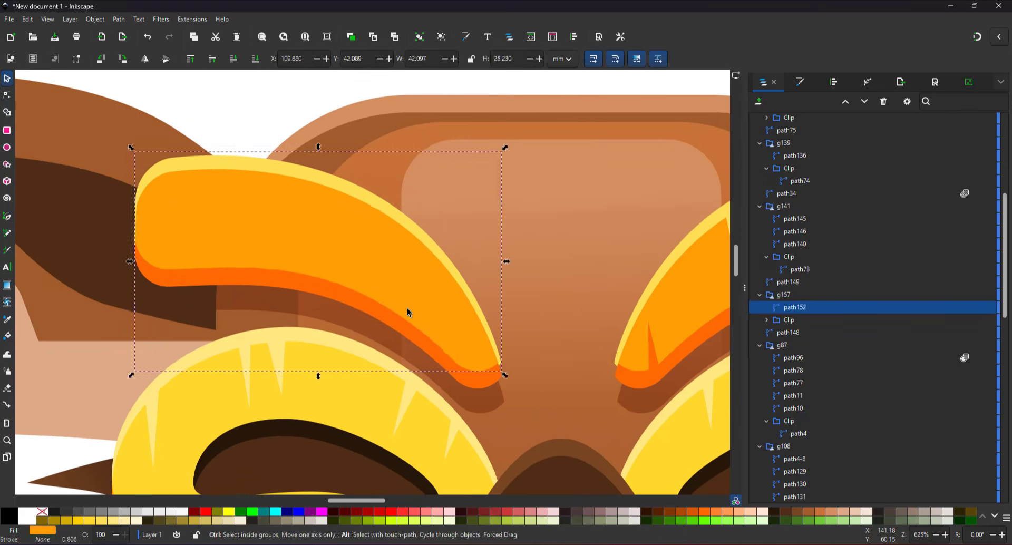
key("ctrl+alt+v")
- Draw a yellow jagged crack shape along the left eyebrow's upper edge and place it in that eyebrow's clip group
key("b")
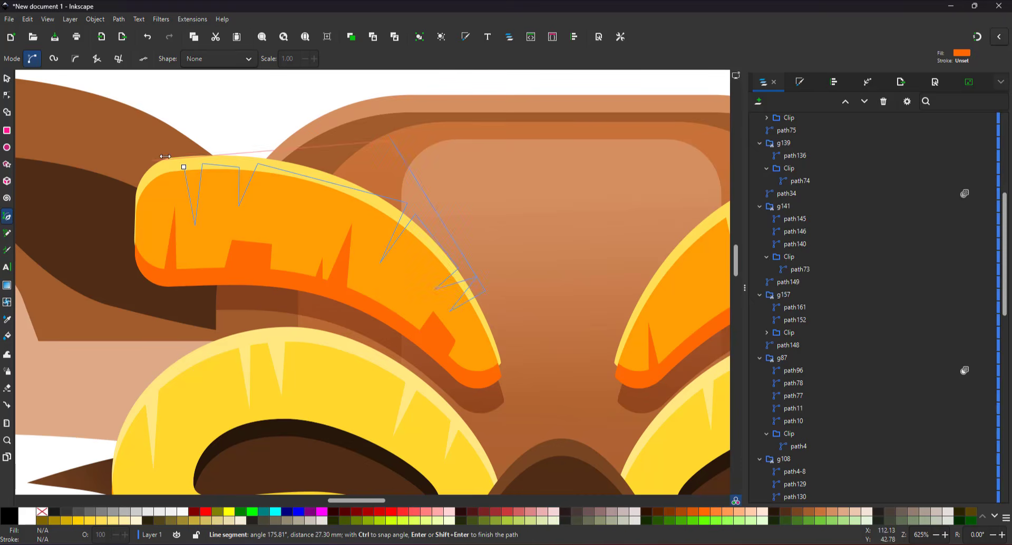
left_click(184, 167)
key("d")
left_click(176, 165)
key("s")
key("ctrl+x")
left_click(181, 164, "ctrl")
key("ctrl+alt+v")
key("5")
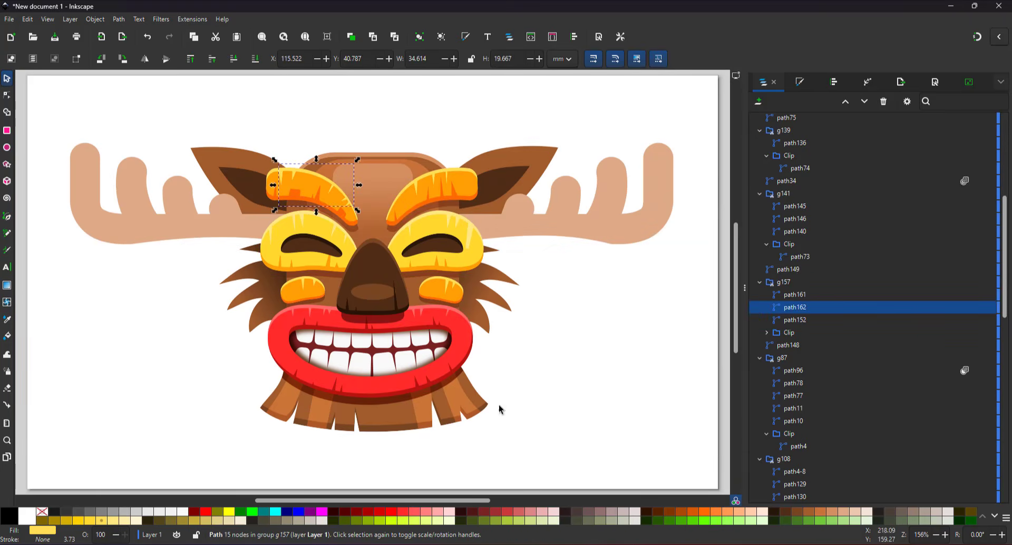
left_click(534, 349)
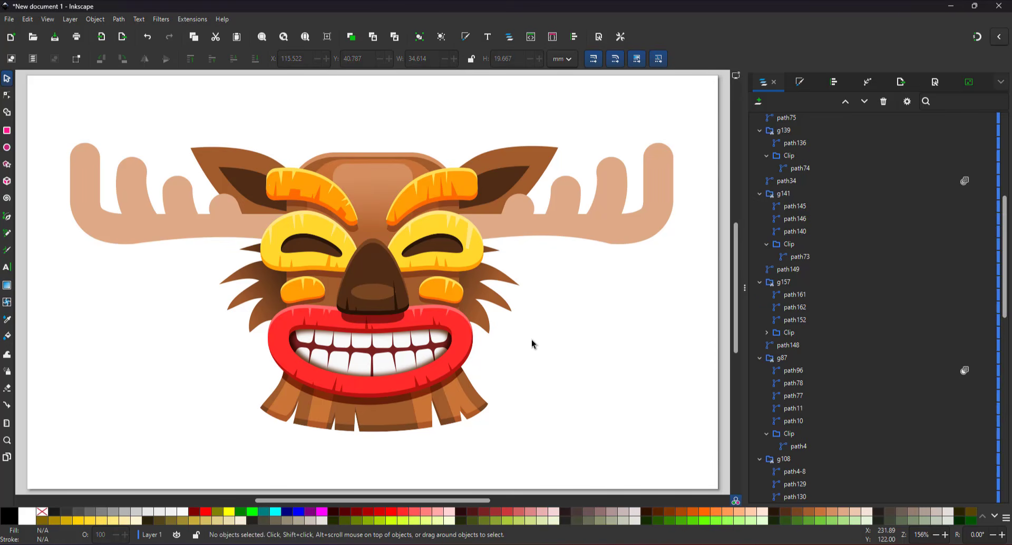
- Duplicate the right ear's inner shape, fill the copy very dark brown and lower it behind the face, just in front of the ear
scroll(501, 138, "up", 3)
left_click(482, 245)
key("ctrl+d")
left_click(778, 509)
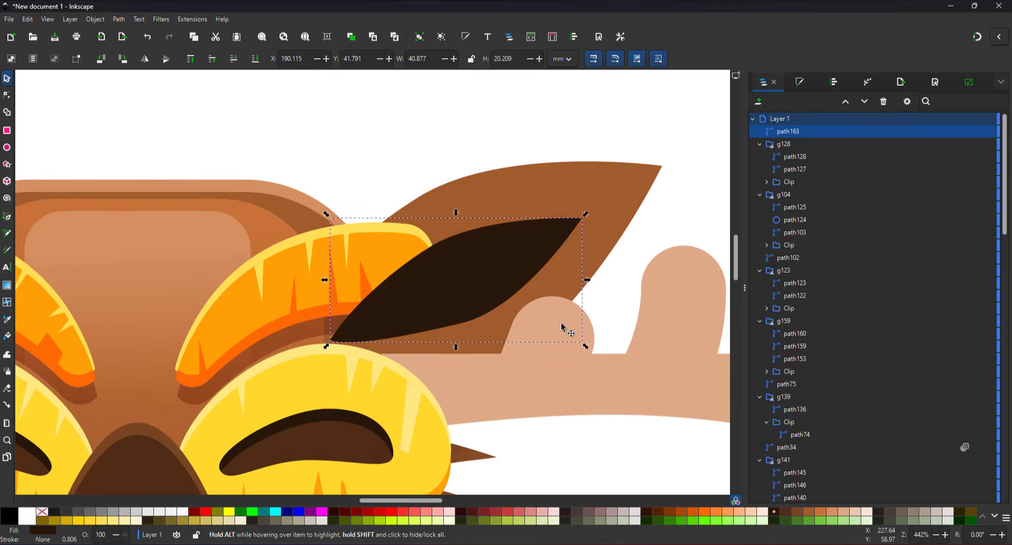
key("Page_Down")
key("Page_Down")
key("Page_Down")
key("Page_Down")
key("Page_Down")
key("Page_Down")
key("Page_Down")
key("Page_Down")
- Shift the right ear's brown inner shape down slightly and place it in a clip group made from the very dark brown shape
left_click(509, 256)
key("Down")
key("ctrl+x")
left_click(503, 251)
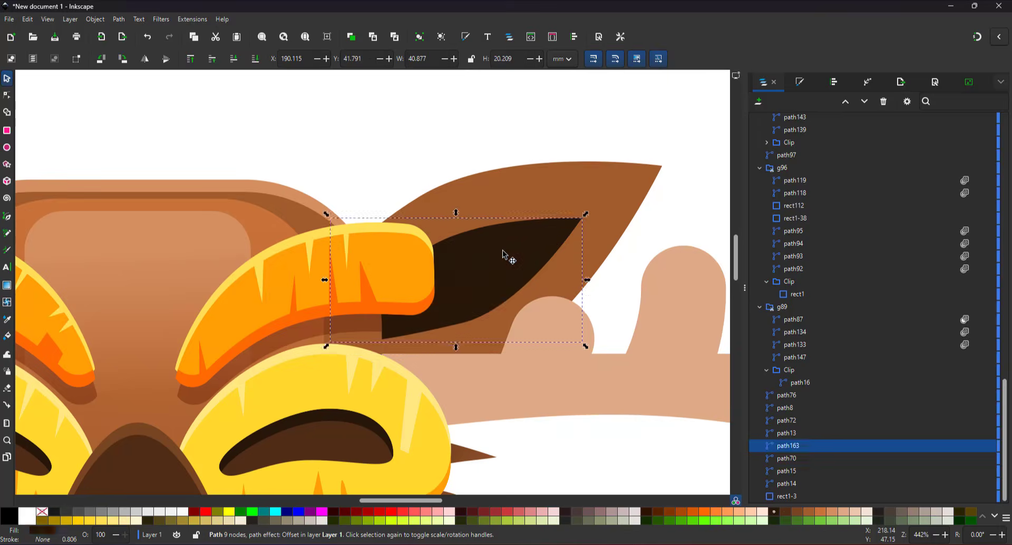
right_click(502, 251)
left_click(535, 422)
left_click(759, 446)
left_click(793, 430)
key("ctrl+alt+v")
- Give the left inner ear a very dark brown upper shadow by clipping its lowered brown shape within a dark copy
key("shift+Tab")
key("shift+Tab")
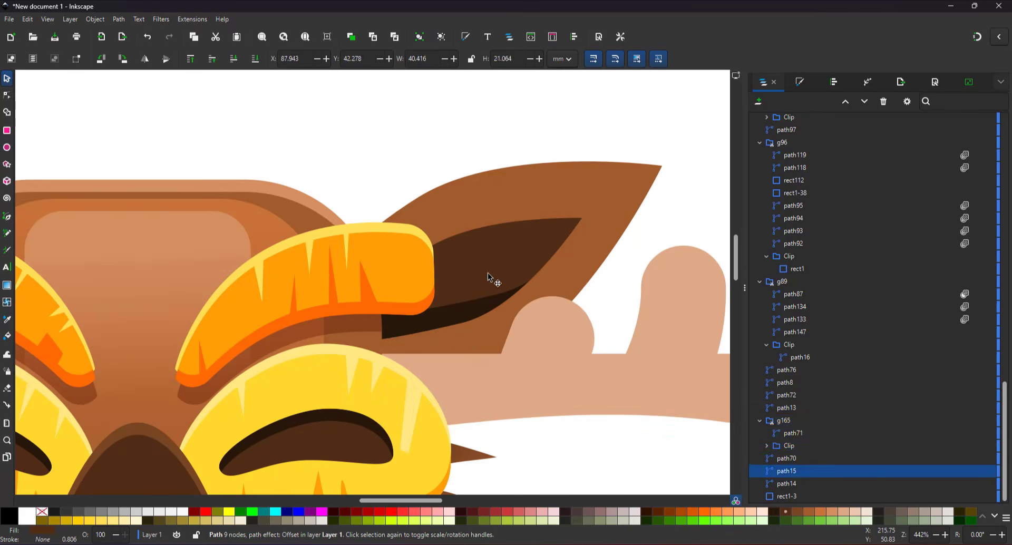
left_click_drag(488, 277, 477, 305)
left_click_drag(106, 334, 564, 343)
left_click(281, 301)
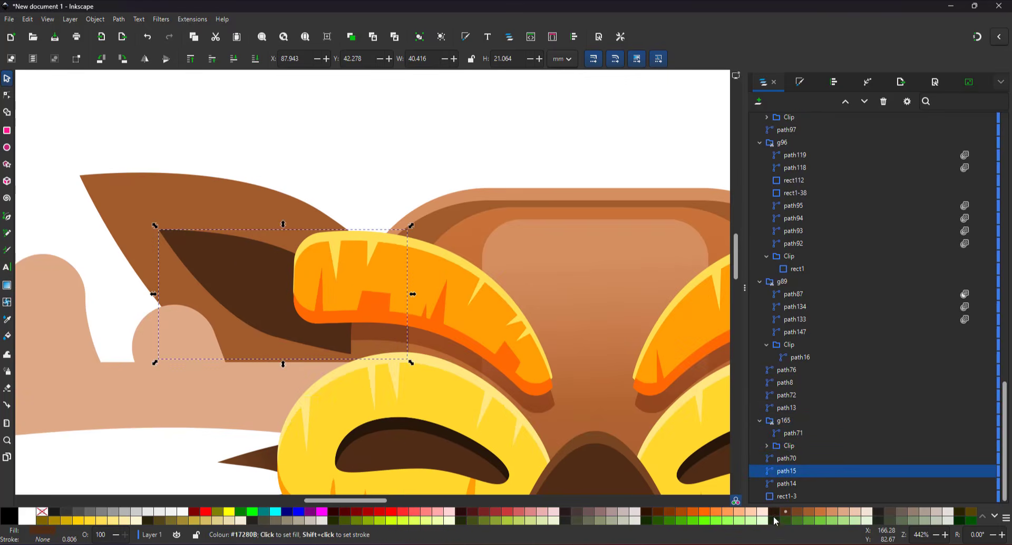
right_click(262, 295)
left_click(295, 485)
mouse_move(257, 286)
left_mouse_down()
mouse_move(317, 244)
mouse_move(249, 301)
left_mouse_up()
scroll(349, 262, "down", 3)
- Duplicate both outer ears, raise the copies slightly, fill them with the forehead's light brown and send them to the back as highlights
left_click(285, 247)
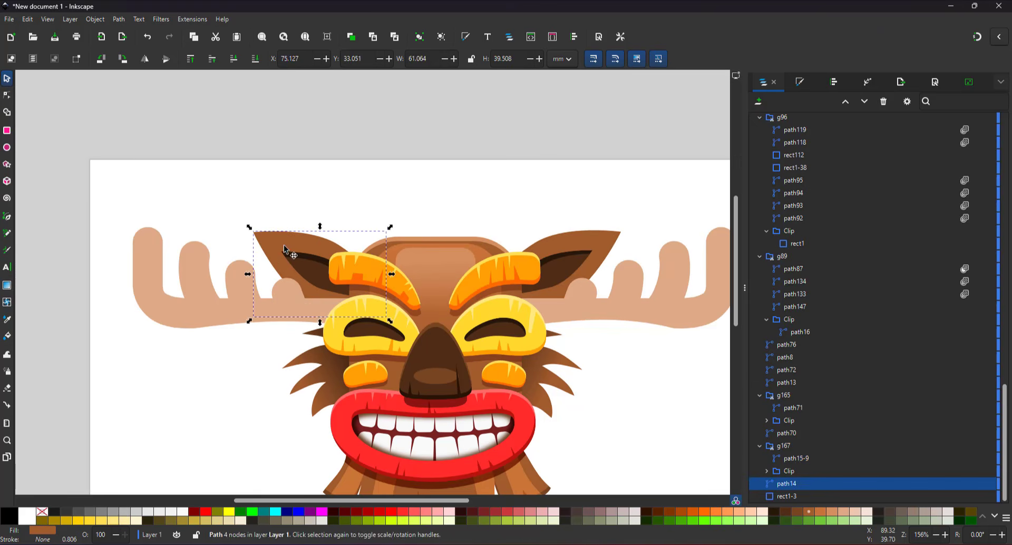
left_click(617, 243, "shift")
key("d")
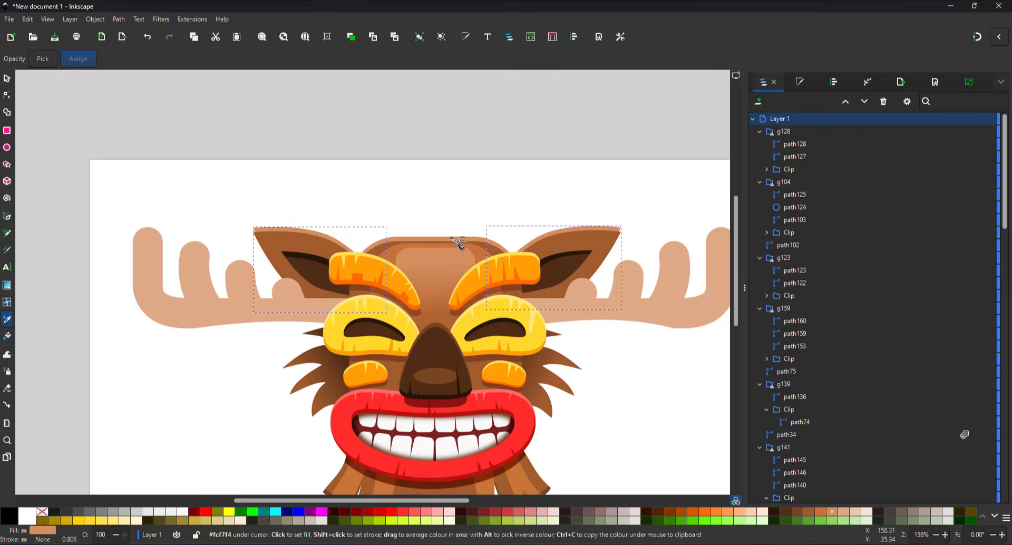
- Adjust the tip node of the right ear's light brown highlight to meet the ear's outer edge
scroll(614, 249, "up", 5)
key("n")
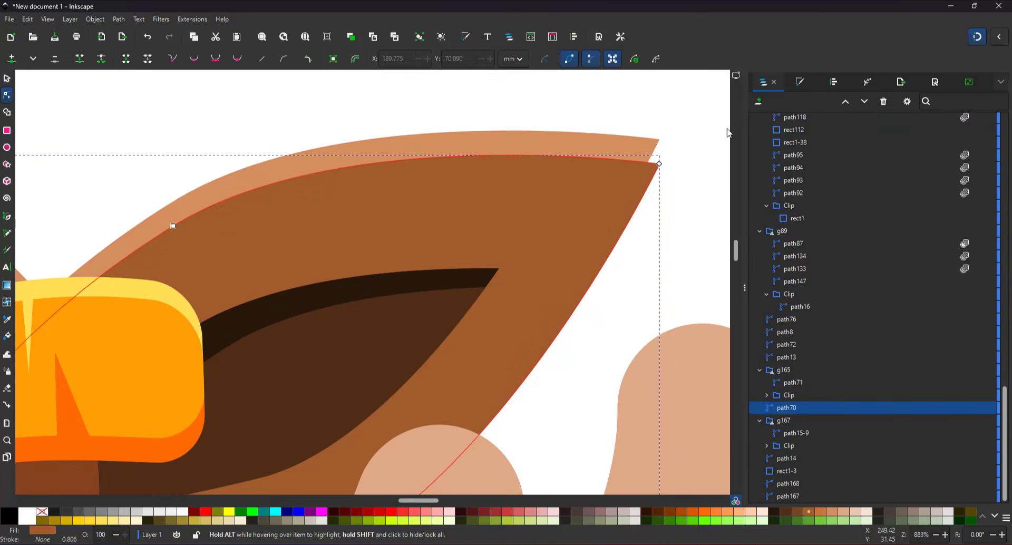
left_click(656, 158)
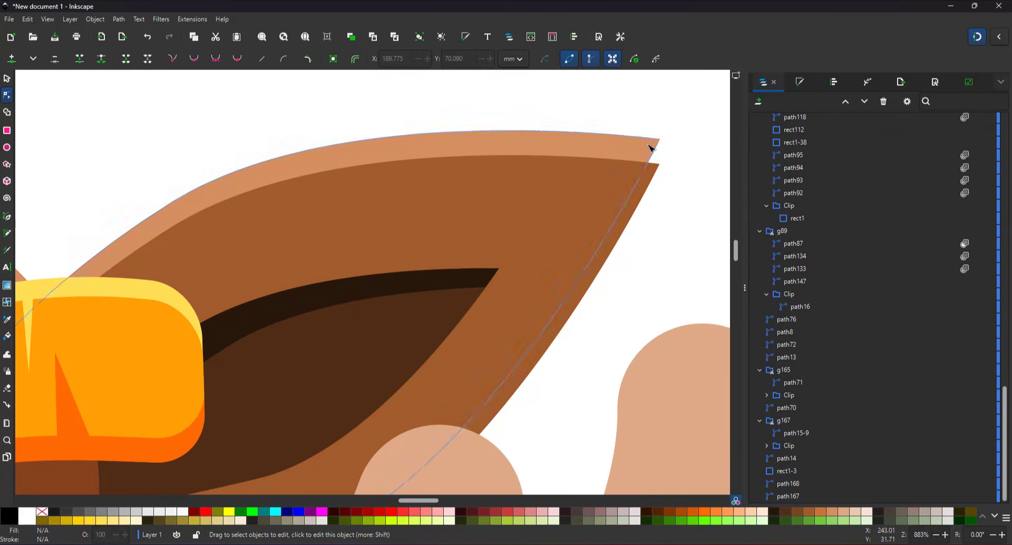
left_click(659, 139)
- Adjust the tip node of the left ear's light brown highlight to meet the ear's outer edge
scroll(267, 346, "down", 4)
scroll(268, 346, "down", 3)
scroll(116, 328, "up", 7)
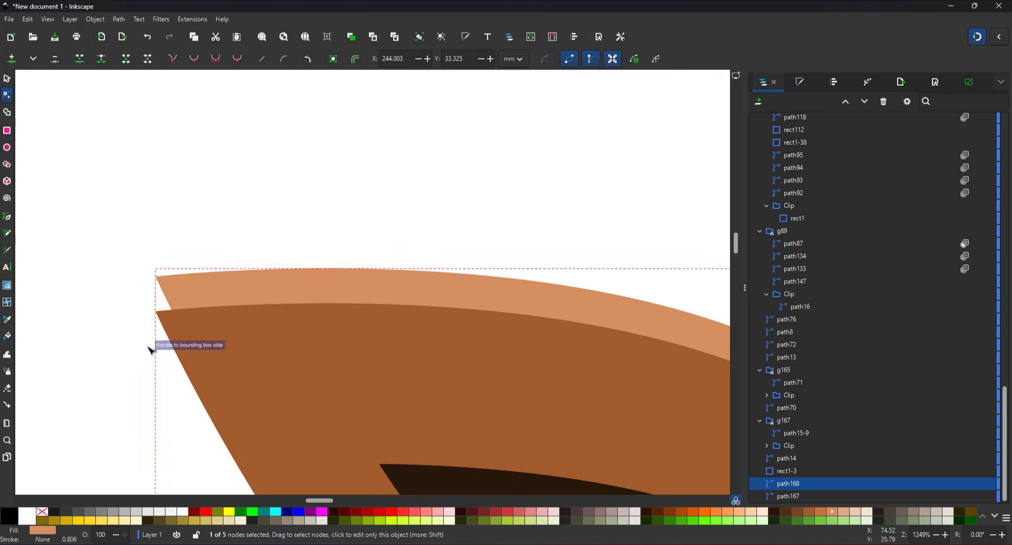
left_click(168, 296)
left_click(157, 305)
key("shift+s")
left_click(203, 266)
scroll(280, 211, "down", 5)
key("d")
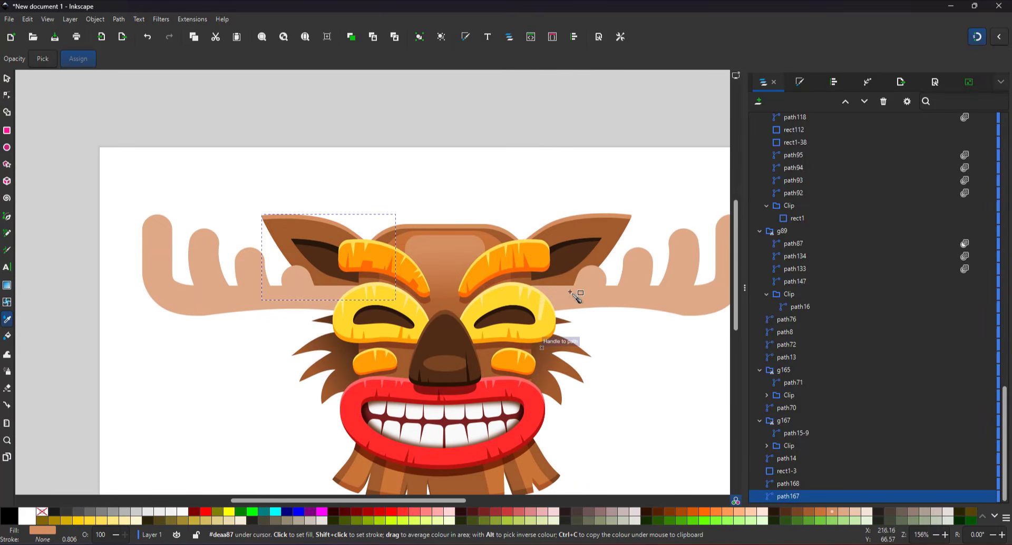
- Fill the right outer ear with a linear gradient from brown to dark brown, darkening towards the head, and adjust its direction
left_click(7, 78)
left_click(610, 245)
left_click(7, 286)
left_click_drag(577, 274, 575, 288)
key("ctrl+z")
mouse_move(551, 249)
left_mouse_down()
mouse_move(575, 220)
mouse_move(561, 274)
left_mouse_up()
left_click(786, 515)
key("n")
left_click_drag(574, 220, 577, 246)
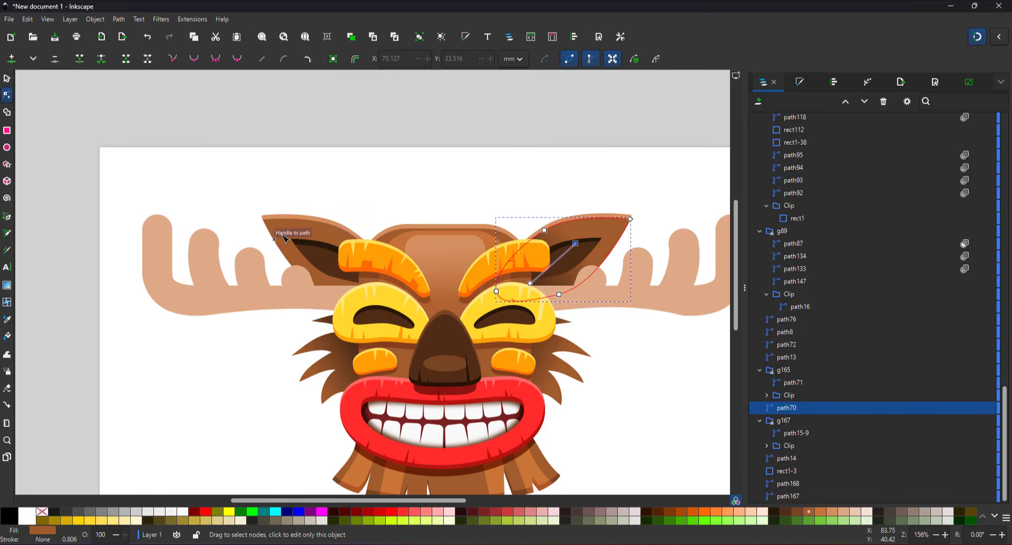
- Apply the same brown linear gradient to the left outer ear and reposition its handles so it darkens towards the head
left_click(283, 234)
left_click(800, 82)
left_click(788, 117)
left_click(796, 137)
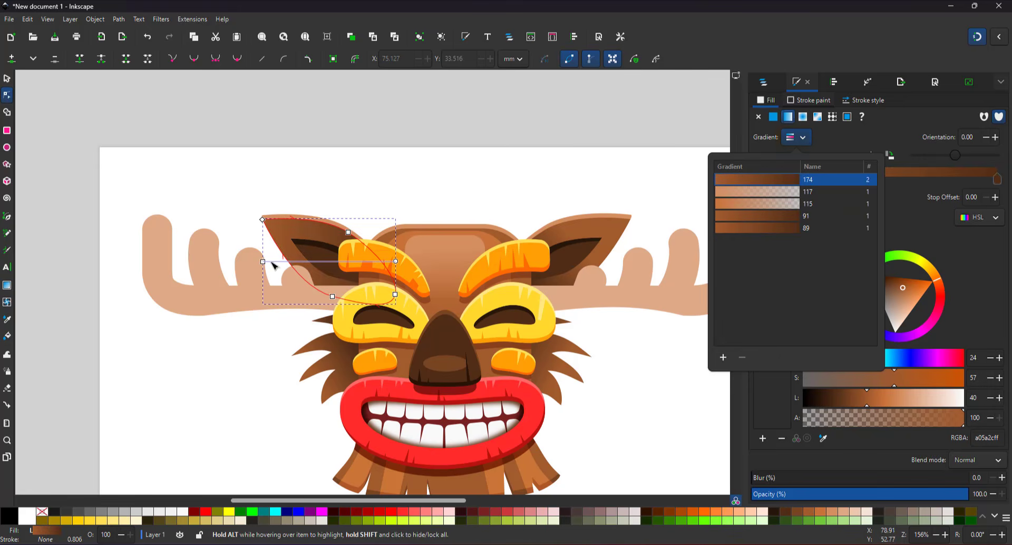
left_click_drag(263, 261, 354, 267)
left_click(452, 218)
scroll(452, 219, "down", 3)
scroll(451, 218, "up", 2)
key("5")
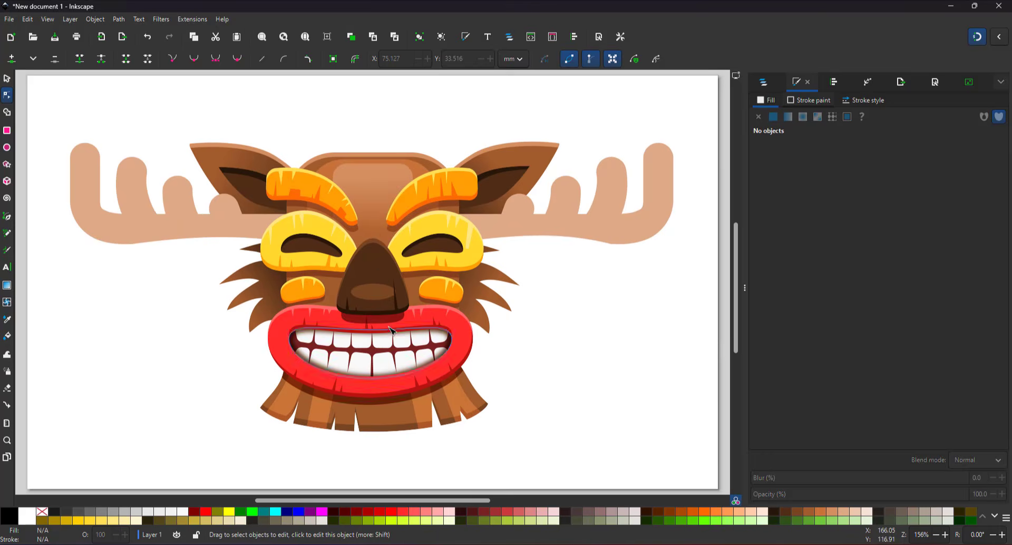
- Change the outer gradient stop of both side fur shapes to the chin's lighter brown c97334
left_click(272, 290)
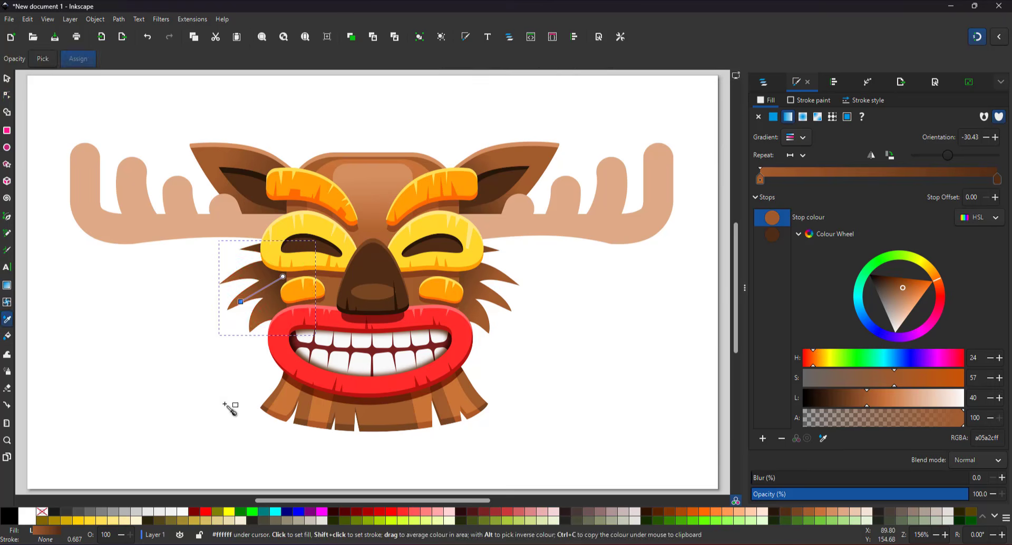
left_click(7, 79)
left_click(482, 291)
left_click(824, 439)
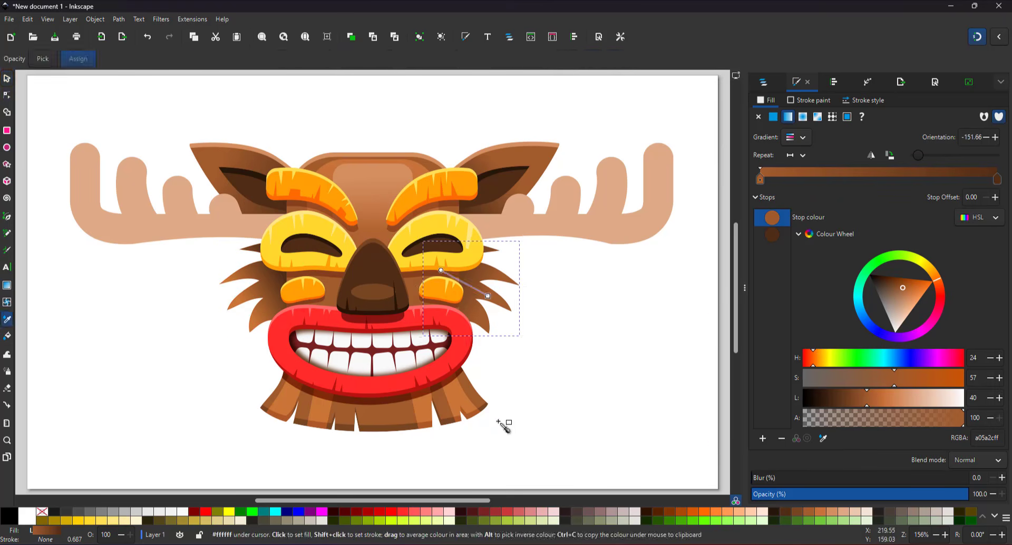
left_click(469, 399)
left_click(7, 95)
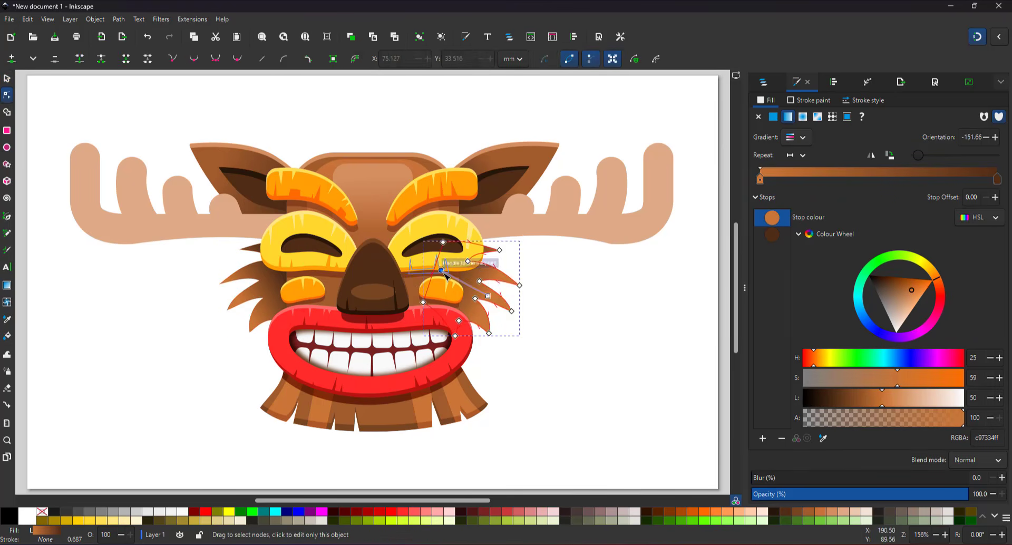
left_click(532, 377)
- Draw a straight line from the right cheek outwards past the fur and give it a brown stroke with no fill
scroll(476, 332, "up", 2, "ctrl")
key("b")
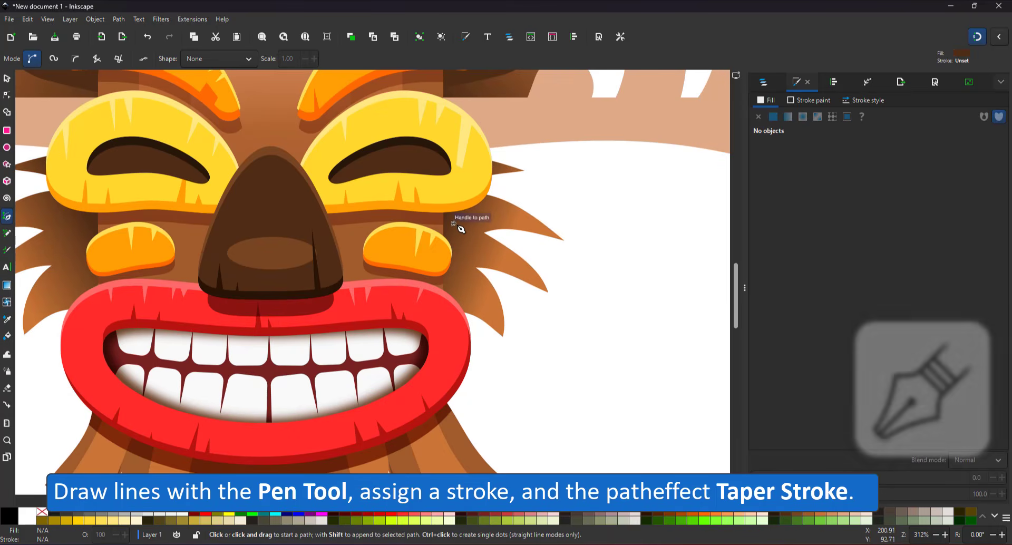
left_click(454, 224)
double_click(580, 269)
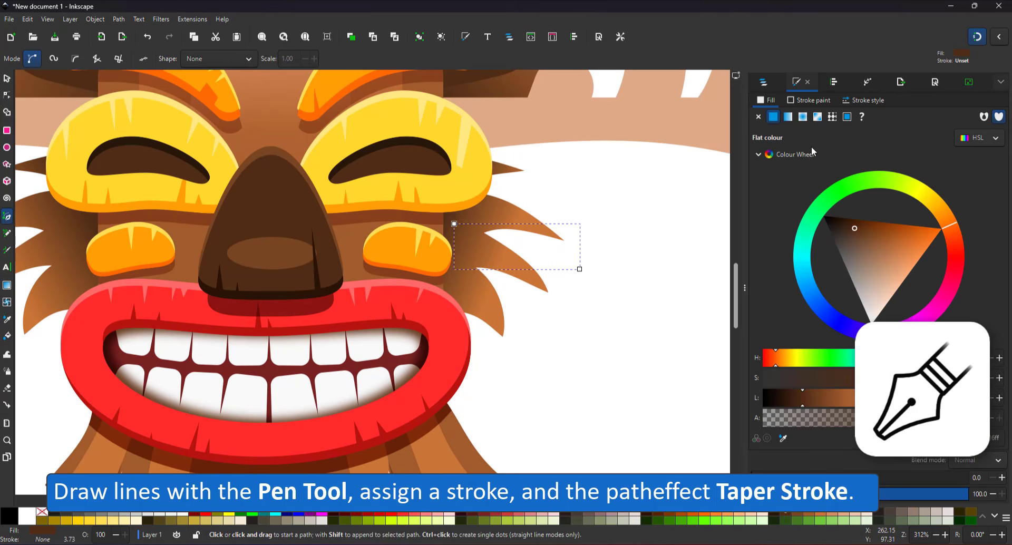
left_click(759, 117)
left_click(774, 117)
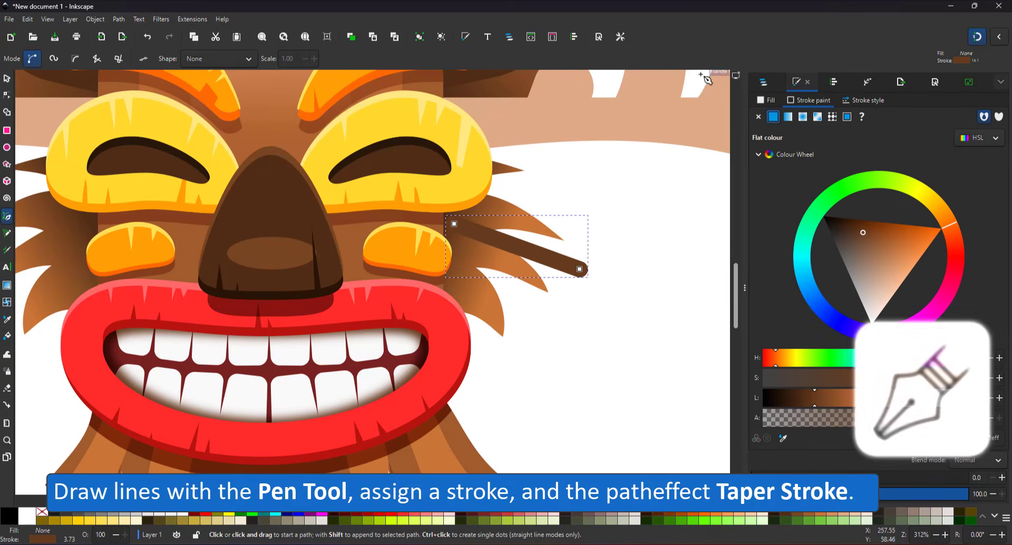
- Bend the whisker line into a downward arc and pull its outer end further down
key("n")
left_click_drag(539, 255, 503, 228)
left_click(454, 224)
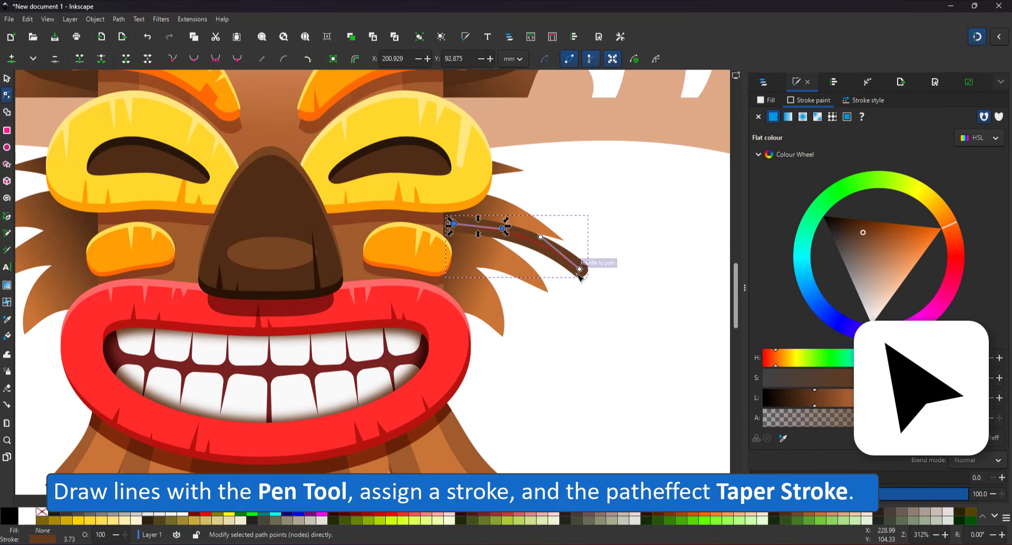
left_click_drag(580, 269, 600, 305)
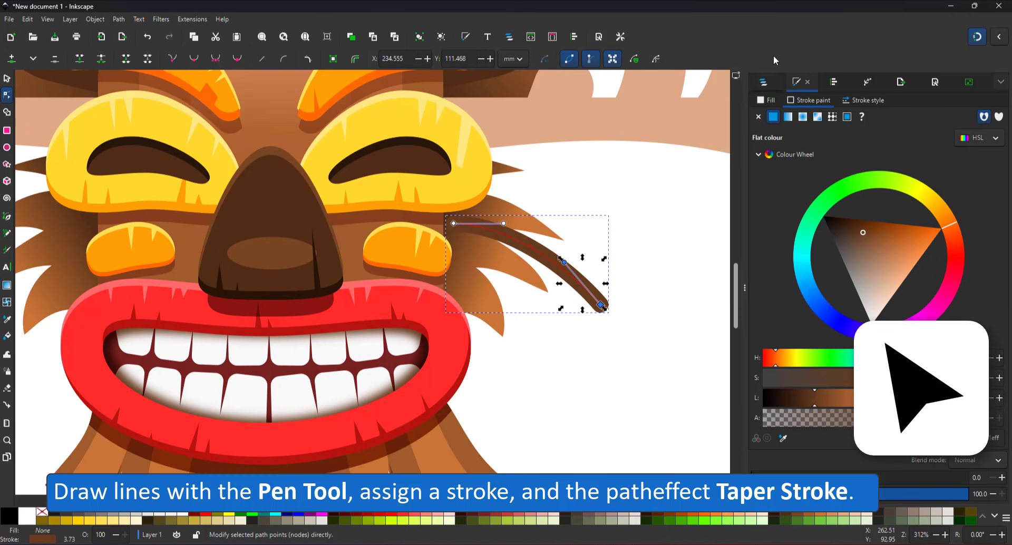
- Apply the Taper stroke path effect to the whisker with stroke width 2.50, start offset 0 and end offset 0.548
left_click(867, 82)
left_click(827, 105)
type("ta")
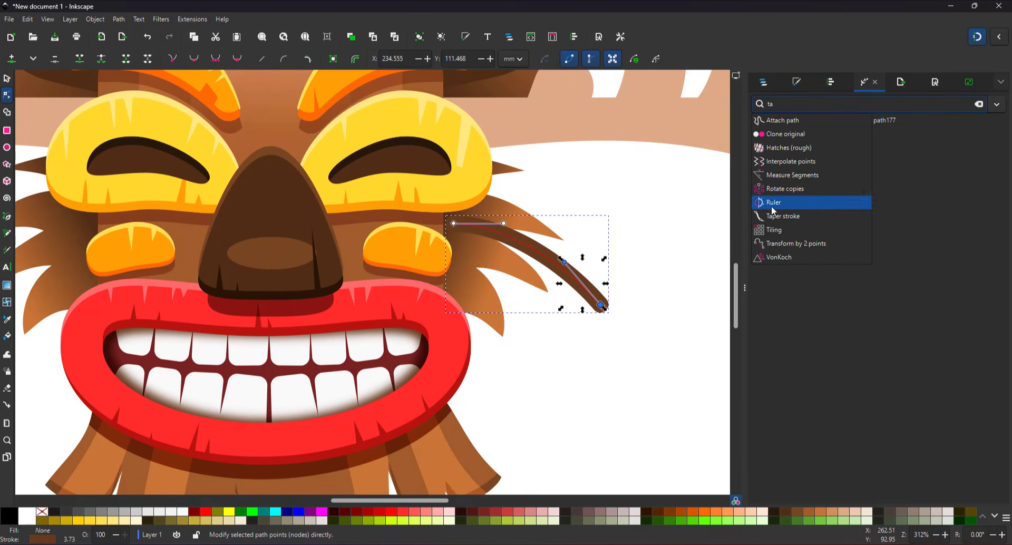
left_click(783, 216)
mouse_move(585, 286)
left_mouse_down()
mouse_move(549, 237)
mouse_move(497, 235)
mouse_move(416, 203)
left_mouse_up()
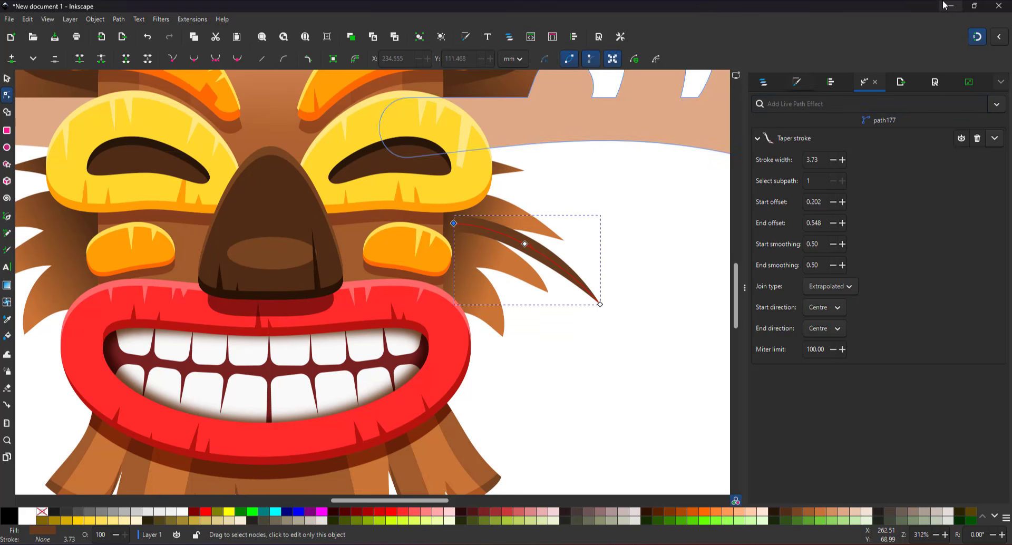
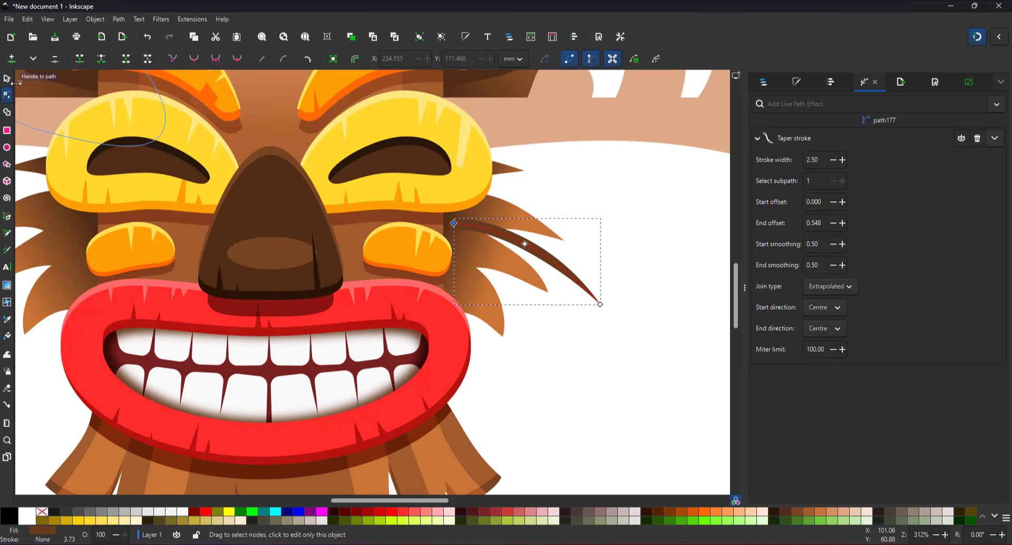
- Duplicate the tapered whisker and place the copy below the first, slightly closer to the mouth
key("s")
key("ctrl+d")
left_click_drag(546, 260, 528, 299)
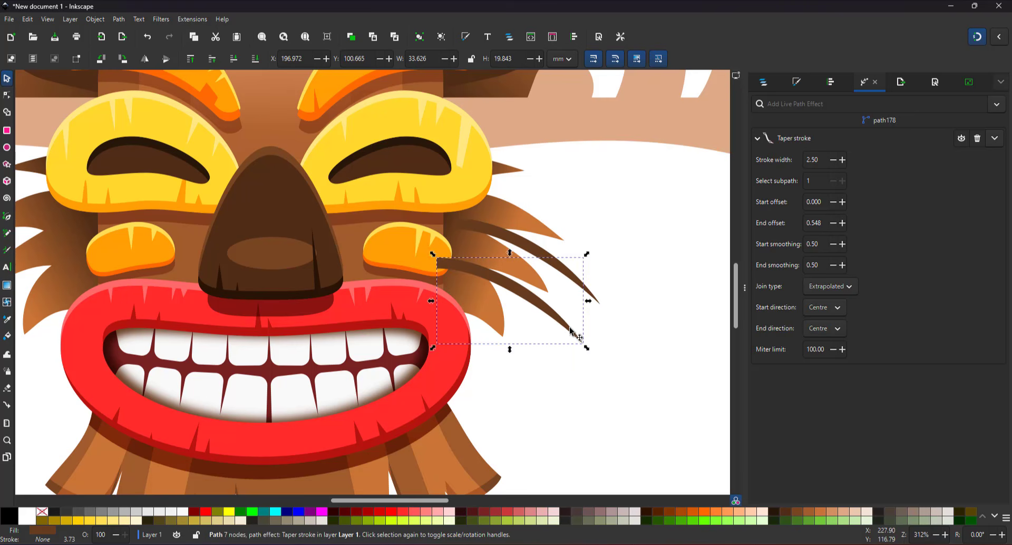
- Duplicate the second right-cheek whisker, place the copy below it as a third strand, and adjust the strands' position
left_click_drag(585, 363, 550, 331)
key("ctrl+d")
mouse_move(578, 374)
left_mouse_down()
mouse_move(538, 373)
mouse_move(615, 399)
left_mouse_up()
left_click(528, 307, "shift")
left_click(516, 230, "shift")
left_click(658, 317)
left_click(554, 336)
key("a")
key("n")
key("s")
- Duplicate the three right whiskers, flip the copies horizontally, place them on the left cheek, and send the whiskers behind the face
left_click(528, 358, "shift")
left_click_drag(431, 265, 541, 275)
key("ctrl+d")
key("h")
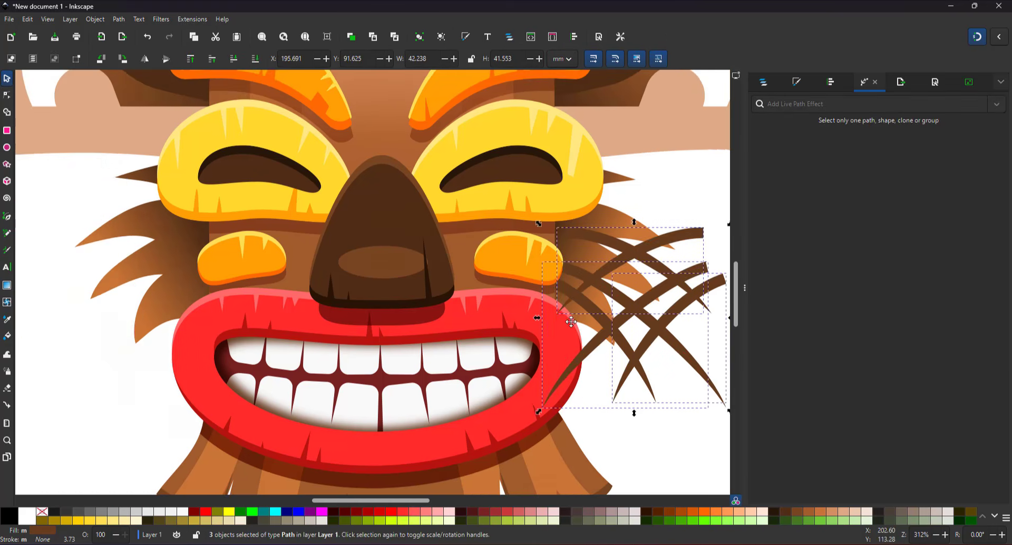
left_click_drag(664, 292, 155, 292)
left_click(117, 223, "shift")
key("End")
key("Escape")
- Rotate and reposition individual whiskers on the left cheek so the two sides differ slightly
left_click(106, 265)
left_click(106, 266)
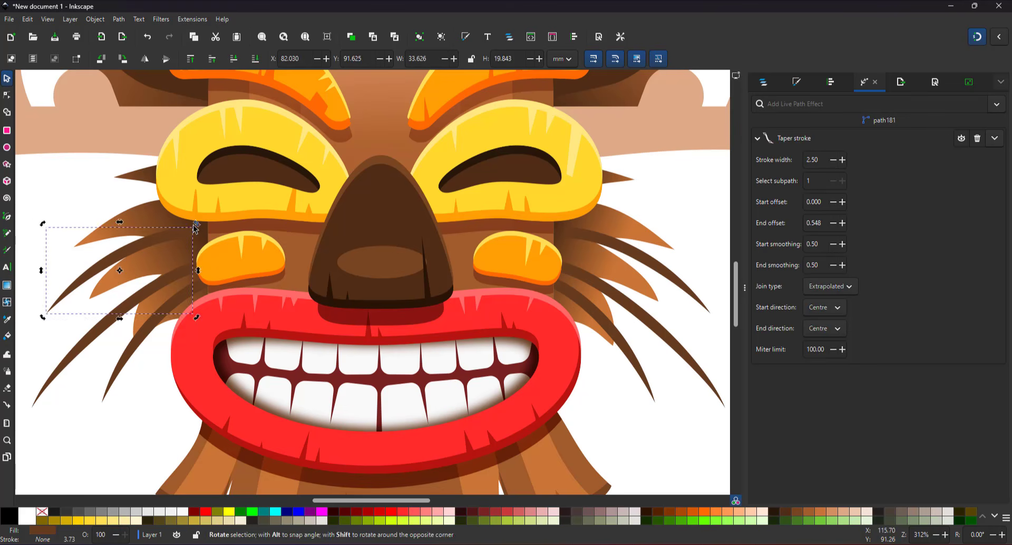
left_click_drag(199, 228, 203, 246)
left_click_drag(171, 249, 156, 202)
left_click(117, 308)
left_click(117, 309)
left_click_drag(201, 258, 212, 281)
left_click_drag(169, 299, 165, 235)
- Adjust the outer end node of the lowest whisker on the right cheek
key("5")
left_click(598, 375)
left_click(521, 336)
key("n")
left_click_drag(546, 365, 541, 353)
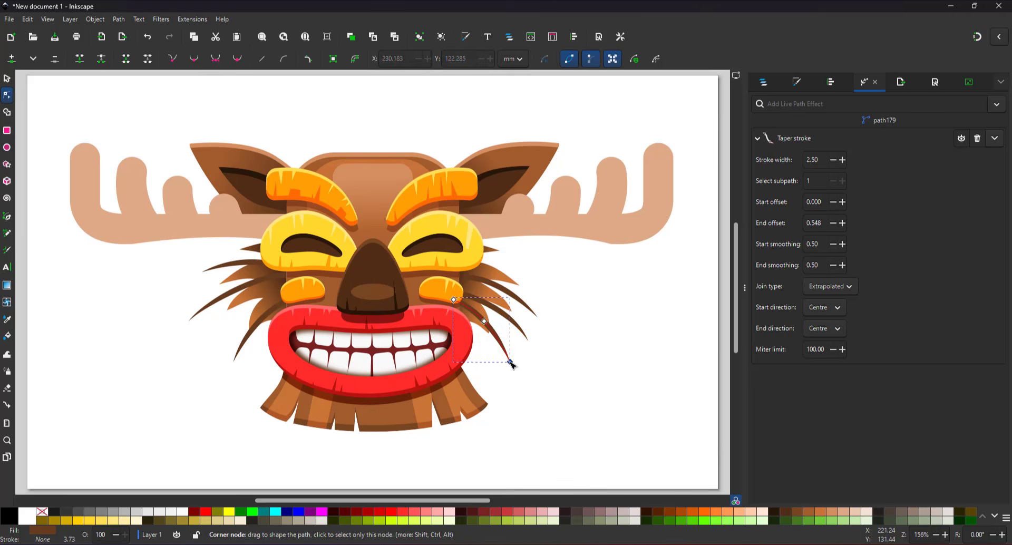
left_click(7, 78)
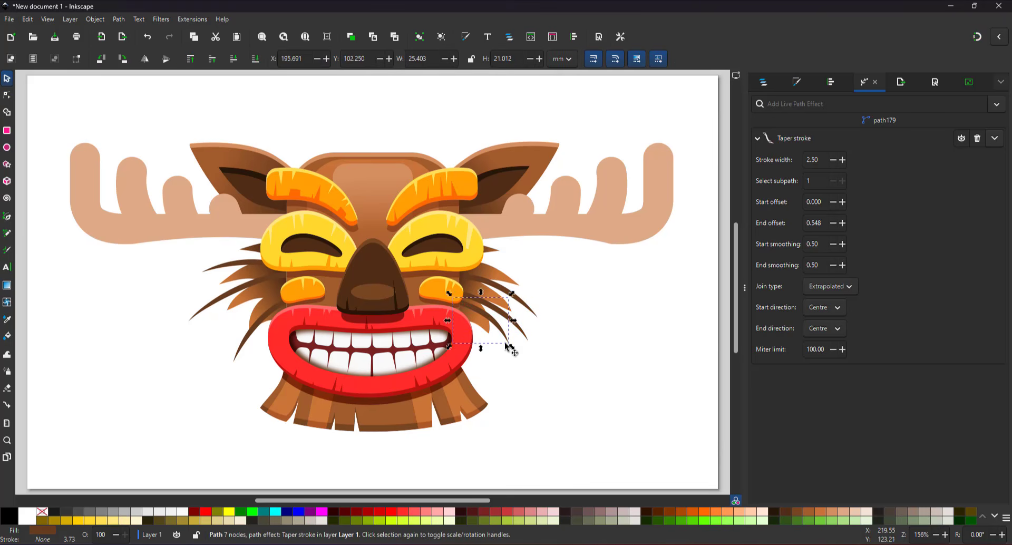
- Duplicate the lowest right whisker, move the copy between the head and the right ear, and rotate it to point upwards
key("ctrl+d")
left_click_drag(486, 316, 490, 135)
left_click(490, 135)
left_click_drag(513, 167, 297, 124)
key("Escape")
left_click(476, 153)
- Recolour the hair strands a lighter brown sampled from the artwork and place further copies beside both ears
key("d")
left_click(7, 78)
key("ctrl+d")
left_click(466, 137)
left_click_drag(324, 143, 329, 158)
key("Escape")
- Duplicate the left antler, nudge the copy up 2 mm, give it a lighter tan fill, and lower it behind the antler
left_click(164, 231)
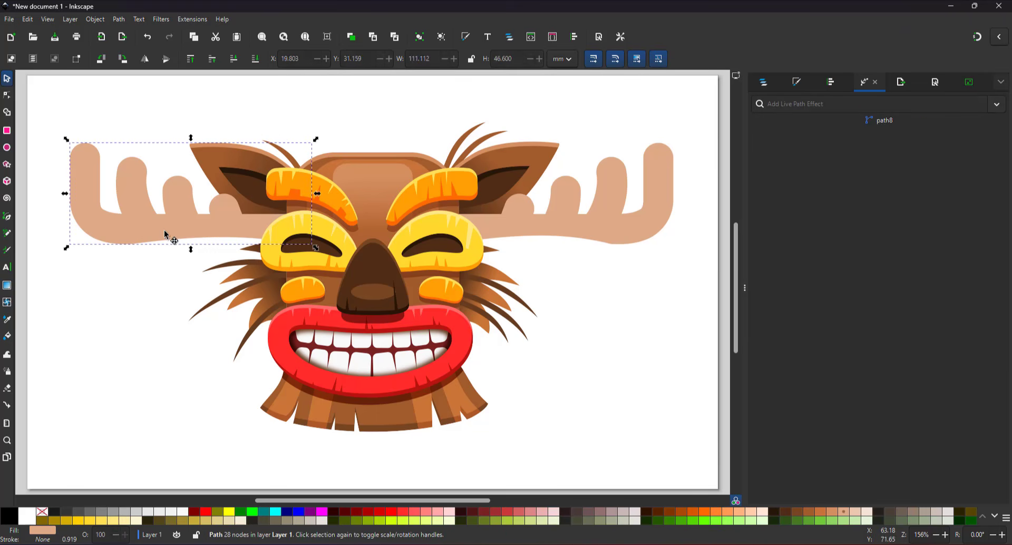
key("ctrl+d")
key("Up")
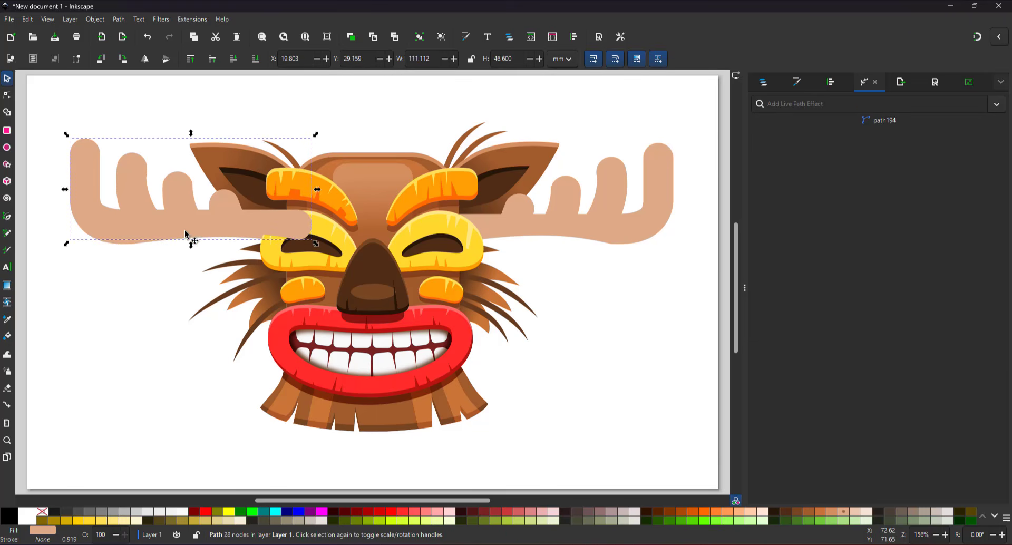
left_click(854, 515)
key("Page_Down")
key("Page_Down")
key("Page_Down")
- Duplicate the left antler again with the copy nudged up 2 mm, and recolour the original antler a darker brown
left_click(179, 224)
key("ctrl+d")
key("Up")
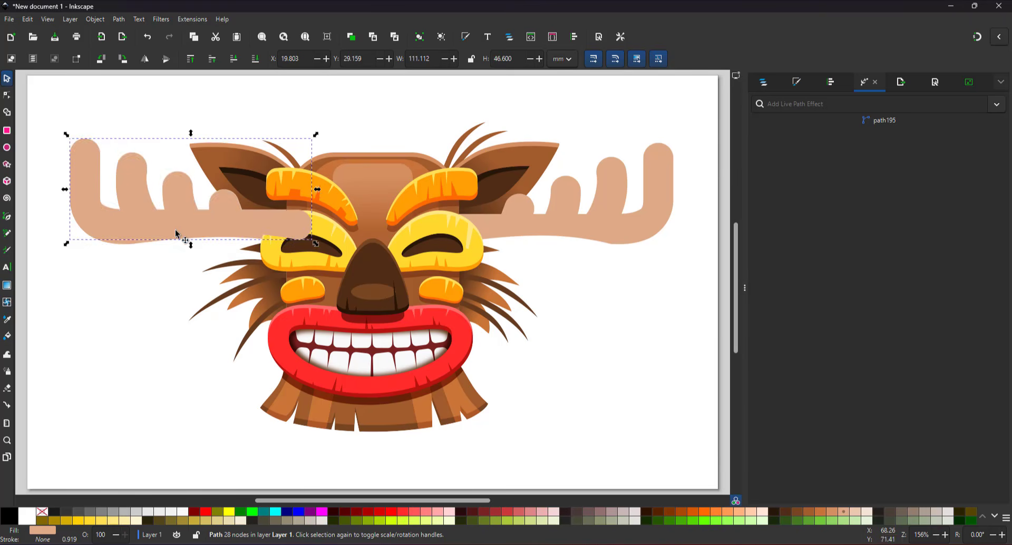
key("Down")
key("Page_Down")
left_click(832, 513)
left_click(797, 82)
left_click(767, 101)
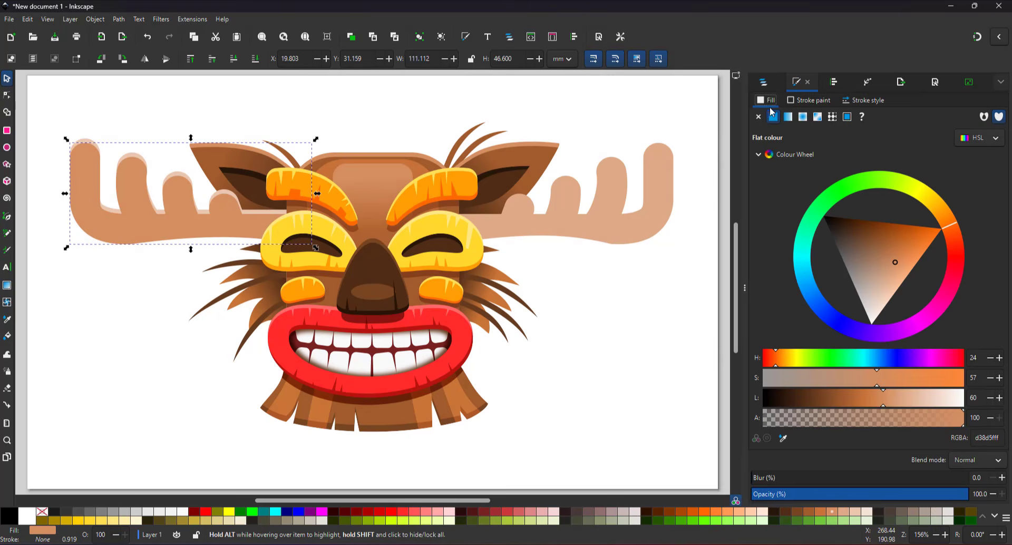
left_click_drag(896, 261, 885, 258)
- Turn the dark brown antler into a clip group and select the raised tan antler copy inside it
right_click(112, 238)
left_click(165, 434)
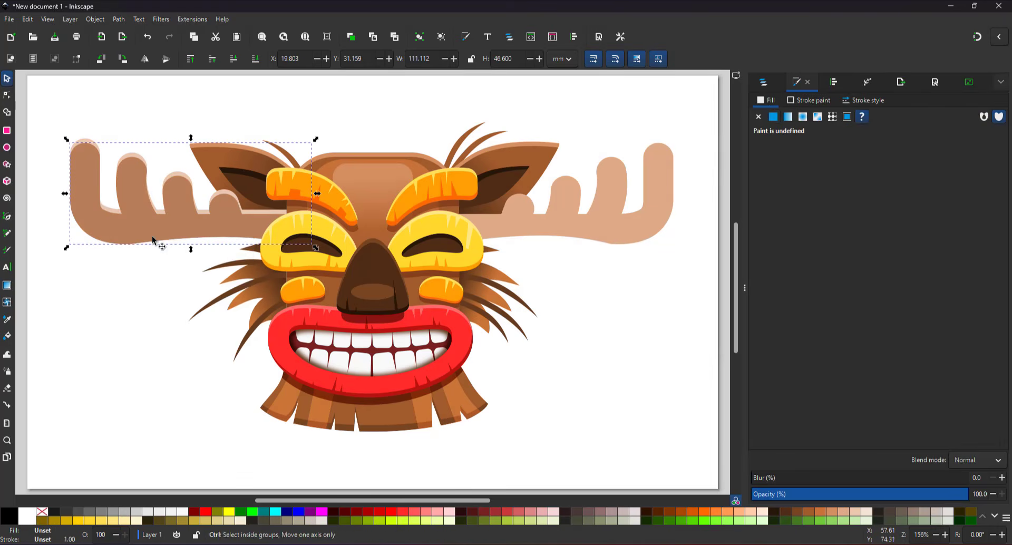
key("ctrl+shift+l")
left_click(816, 319)
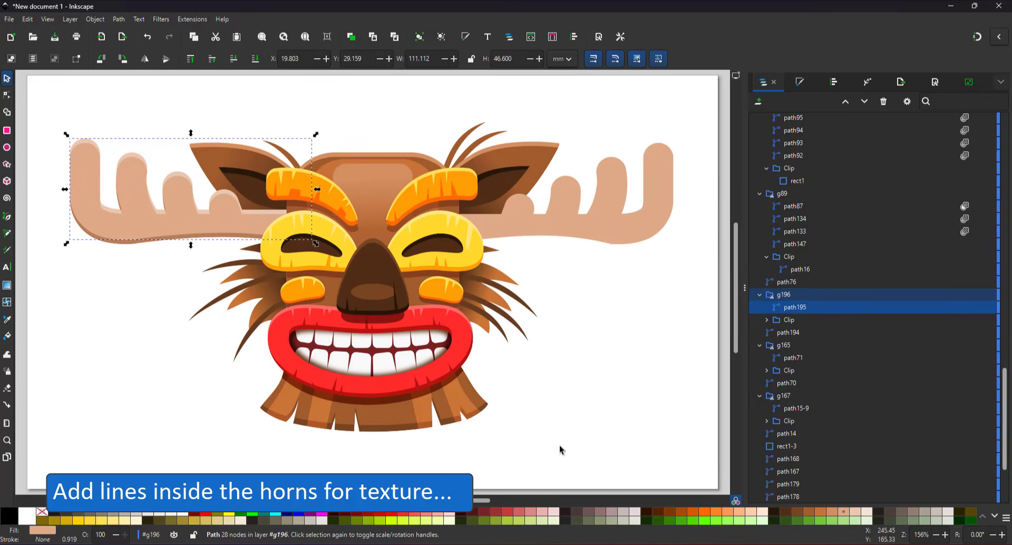
- Group the contents of the left antler's clip group and select the tan antler shape within it
left_click(200, 189)
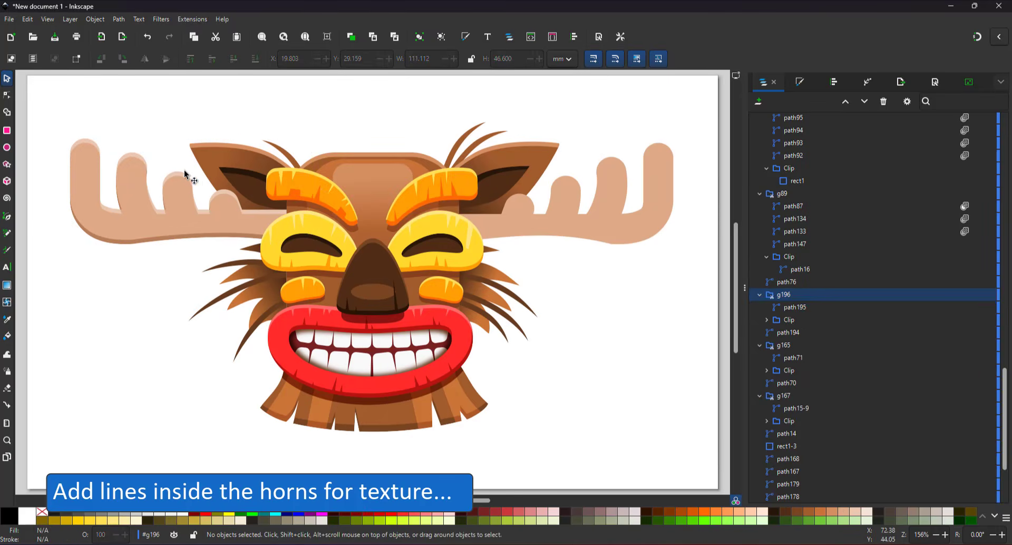
left_click(181, 181)
scroll(157, 206, "up", 3)
key("ctrl+a")
key("ctrl+g")
scroll(50, 372, "down", 3)
left_click_drag(53, 297, 261, 302)
scroll(165, 288, "up", 3)
left_click(158, 295, "ctrl")
- Draw a slightly tilted straight line across the upper part of the left antler's outermost tine
key("b")
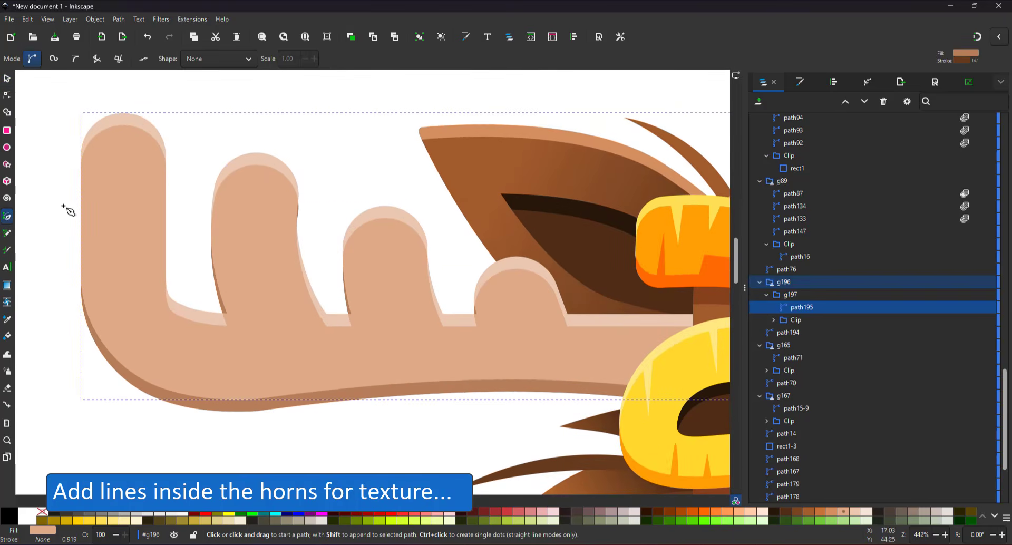
left_click(62, 205)
double_click(183, 196)
- Set the line's stroke width to 8 mm, its blend mode to Multiply and its opacity to 20%
key("ctrl+shift+f")
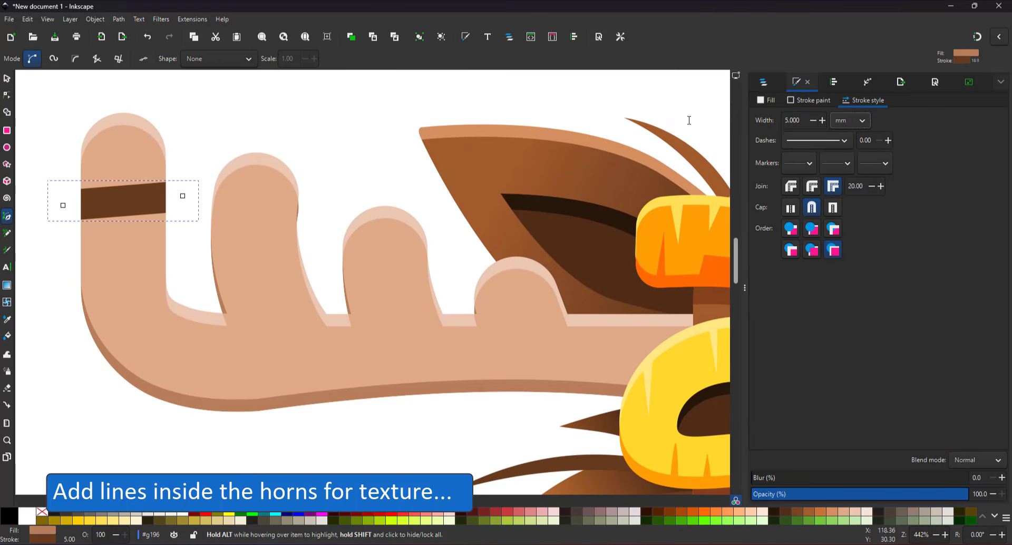
type("8")
key("Return")
left_click(974, 461)
left_click(975, 475)
left_click_drag(775, 494, 790, 495)
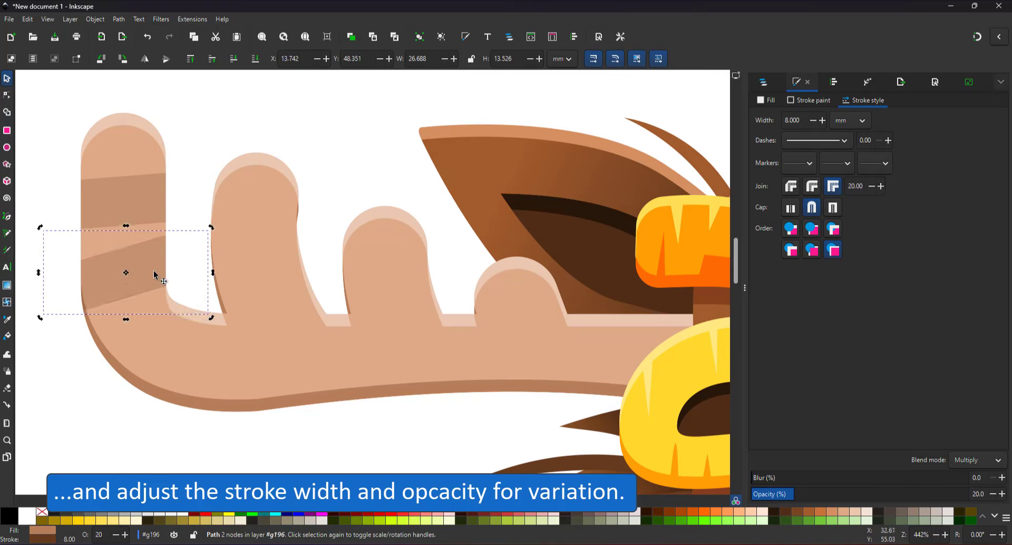
- Place copies of the shading band across the left antler's lower bend and second tine, repositioning their end nodes
left_click_drag(150, 304, 252, 405)
key("n")
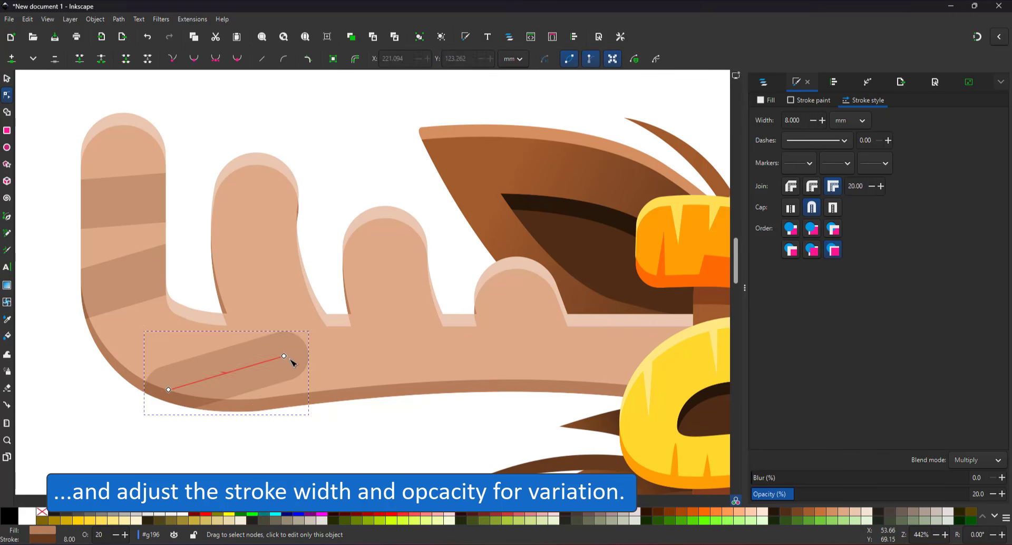
left_click_drag(296, 362, 311, 250)
double_click(261, 306)
left_click_drag(260, 306, 198, 295)
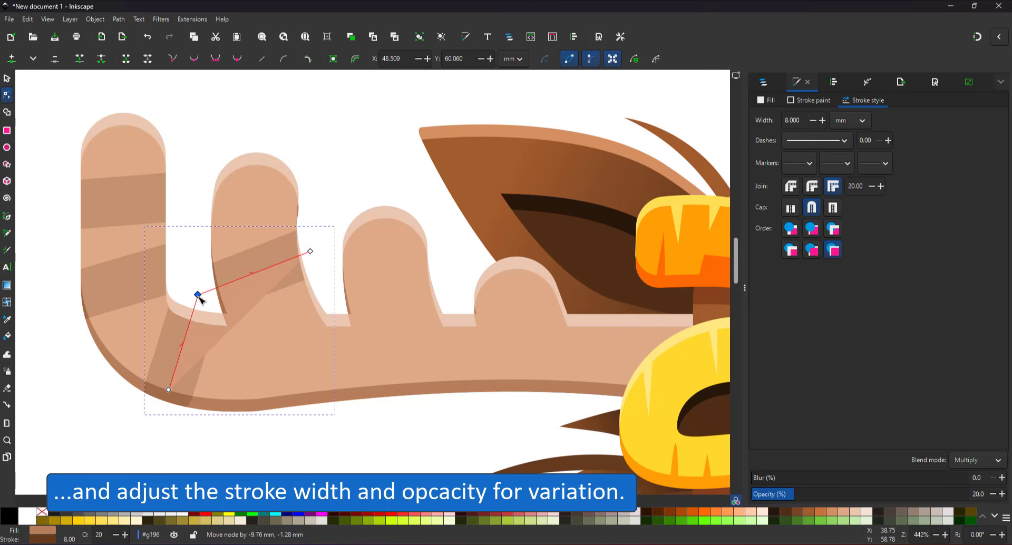
- Copy the outer tine's upper band across the inner beam near the eye, and set the tine's lower band to 6 mm wide
left_click(142, 292)
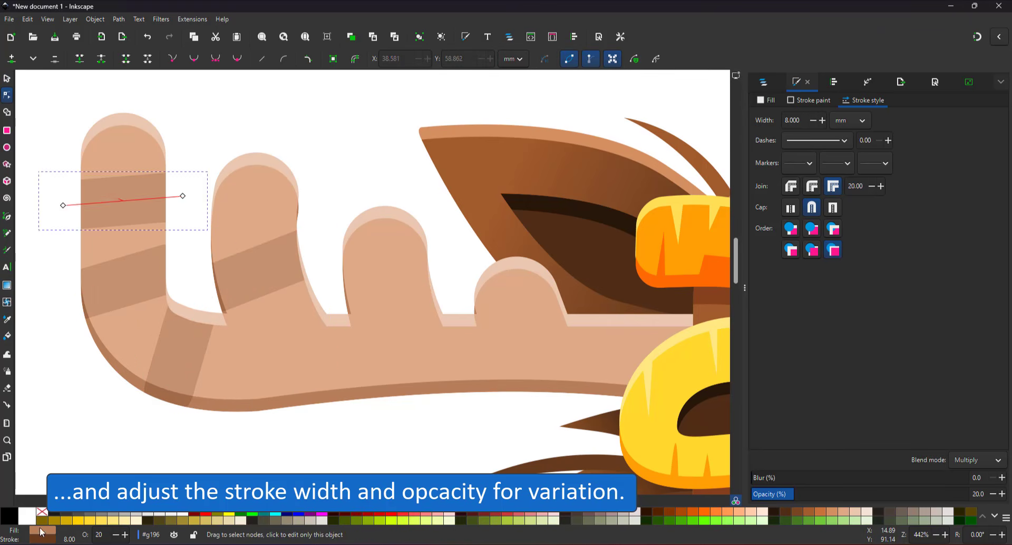
key("ctrl+d")
left_click_drag(183, 196, 582, 404)
left_click_drag(63, 205, 595, 297)
type("6")
key("Return")
- Duplicate the 6 mm band with a narrower stroke and stretch the copy across the middle of the antler beam
key("ctrl+d")
double_click(792, 121)
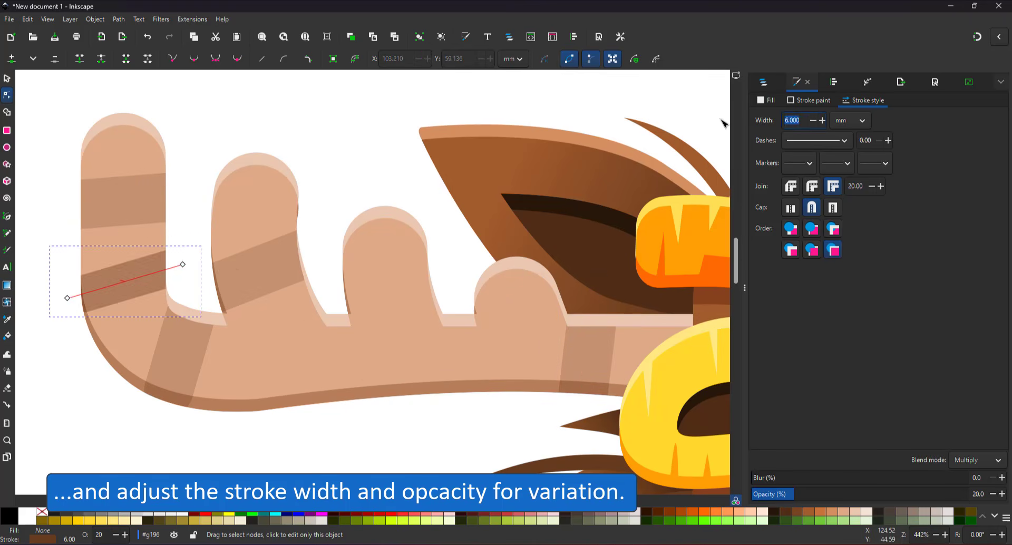
left_click_drag(67, 299, 308, 418)
left_click_drag(183, 265, 334, 305)
left_click_drag(309, 419, 472, 409)
- Duplicate the narrow beam band and move the copy's end nodes across the third tine
key("ctrl+d")
left_click_drag(333, 306, 440, 269)
left_click_drag(467, 406, 334, 277)
- Shift the end nodes of the second tine's band to make it nearly horizontal
left_click(230, 267)
left_click_drag(196, 296, 203, 276)
left_click_drag(310, 252, 315, 270)
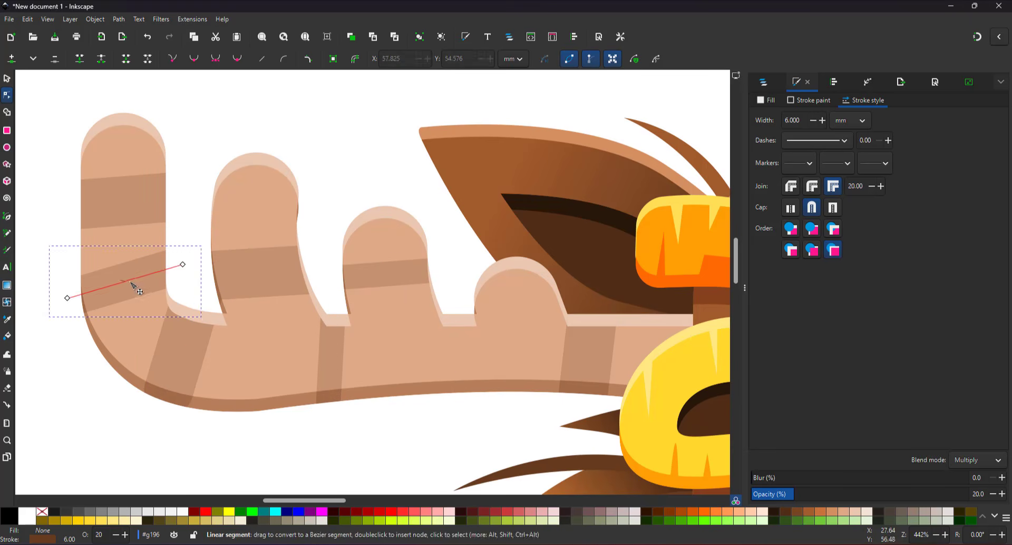
- Rearrange the two bands on the outermost tine, moving their end nodes to vary their tilt and spacing
key("s")
left_click_drag(130, 282, 127, 199)
key("n")
left_click_drag(178, 181, 185, 259)
left_click(161, 205)
left_click_drag(189, 205, 185, 182)
left_click_drag(64, 216, 62, 200)
left_click(160, 259)
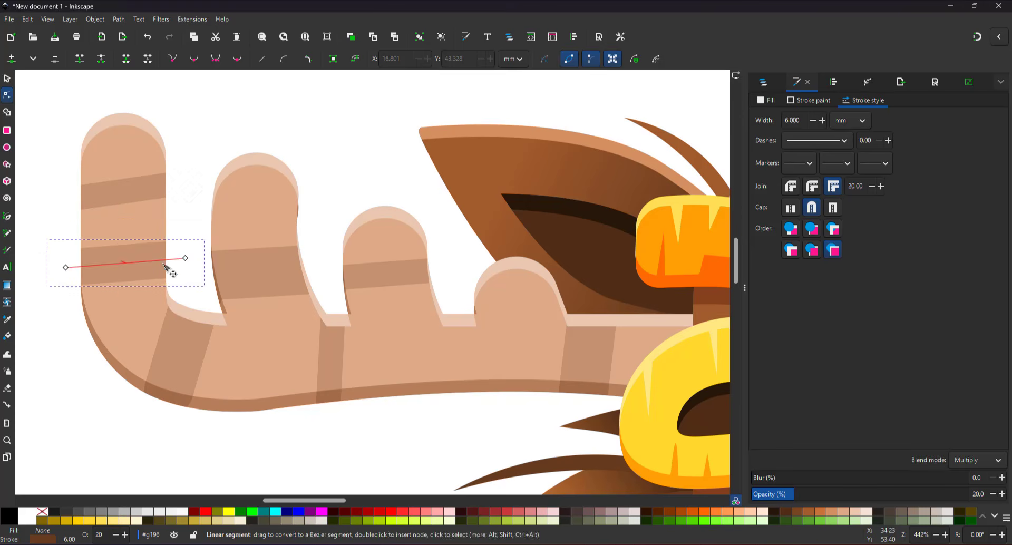
key("s")
left_click_drag(127, 248, 125, 226)
- Duplicate the outer tine's thin upper band and place a 4 mm wide band above the existing one on the second tine
left_click(126, 190)
key("ctrl+d")
left_click_drag(126, 190, 315, 231)
key("n")
key("s")
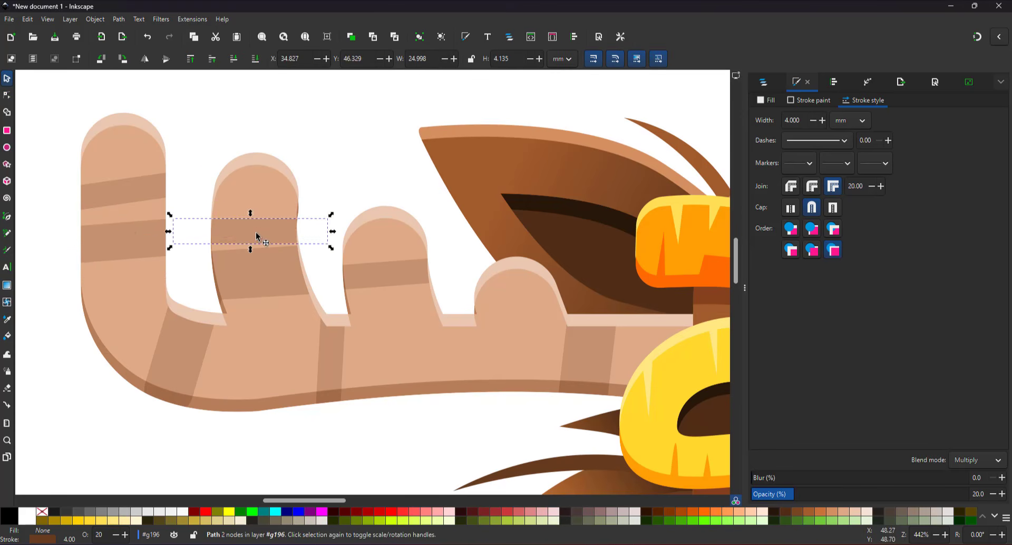
- Delete the plain right antler, then duplicate the textured left antler and flip the copy horizontally
left_click(314, 138)
key("5")
left_click(563, 236)
key("Delete")
left_click(77, 191)
key("ctrl+d")
key("h")
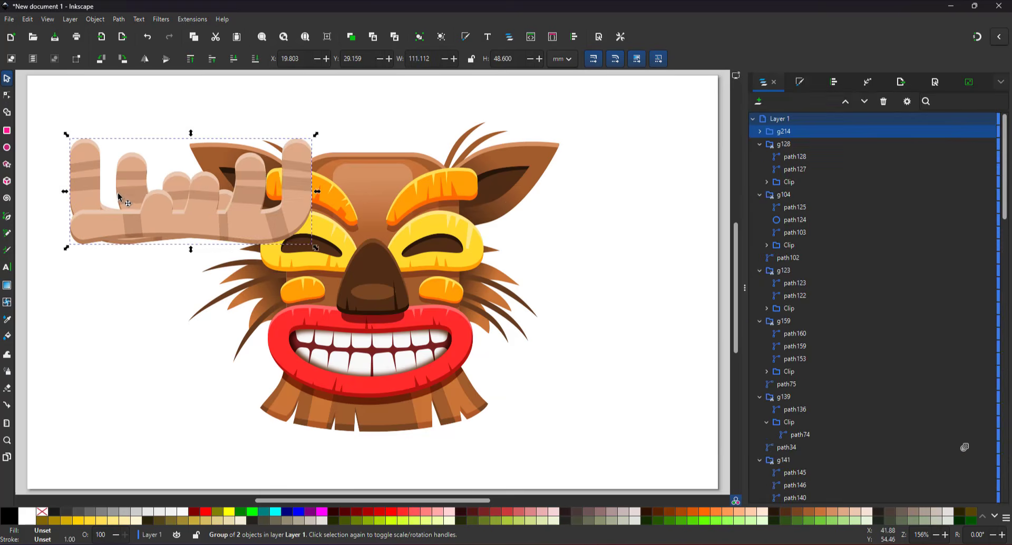
- Move the flipped antler horizontally to the right side of the head and send it behind the face
left_click_drag(91, 197, 136, 198)
key("Right")
key("Right")
key("Right")
key("Right")
key("Right")
key("Right")
key("Right")
key("Right")
key("Right")
key("Right")
key("Right")
key("Right")
key("Right")
key("Right")
key("Right")
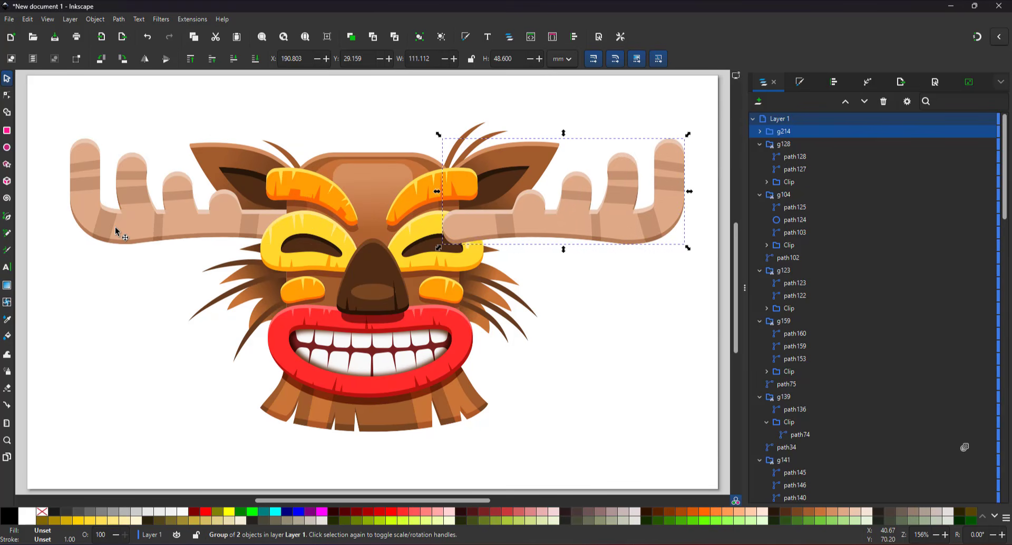
key("End")
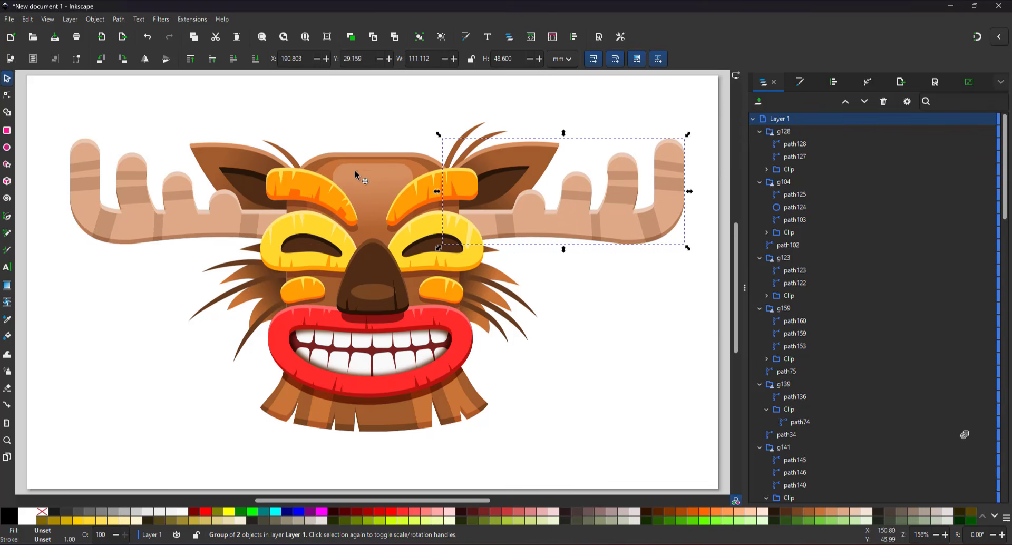
- Draw a closed straight-edged shape along the head's top edge with pointed crack spikes reaching down into the forehead
scroll(356, 176, "up", 4)
left_click(344, 134, "ctrl")
left_click(787, 285)
left_click(812, 194)
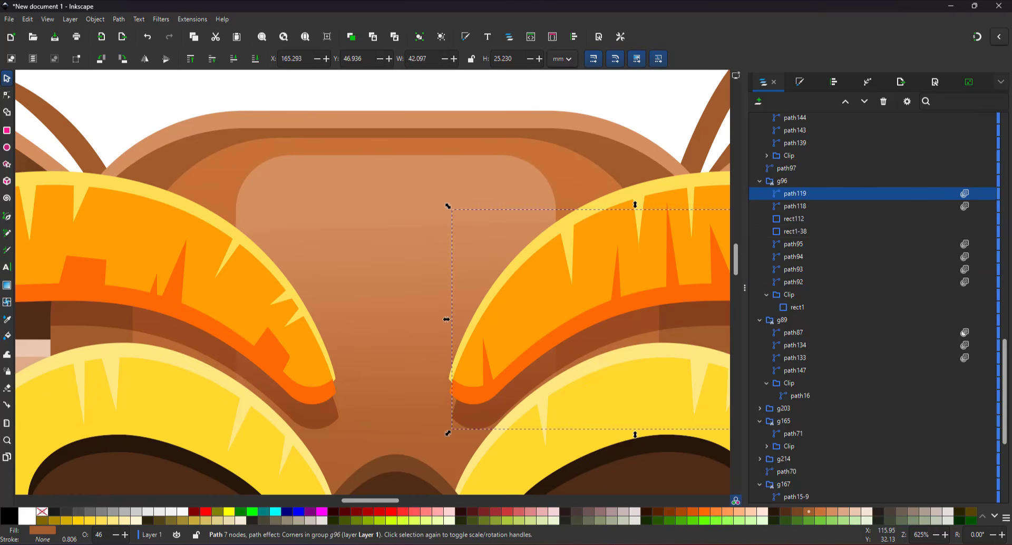
key("b")
left_click(215, 124)
left_click(224, 185)
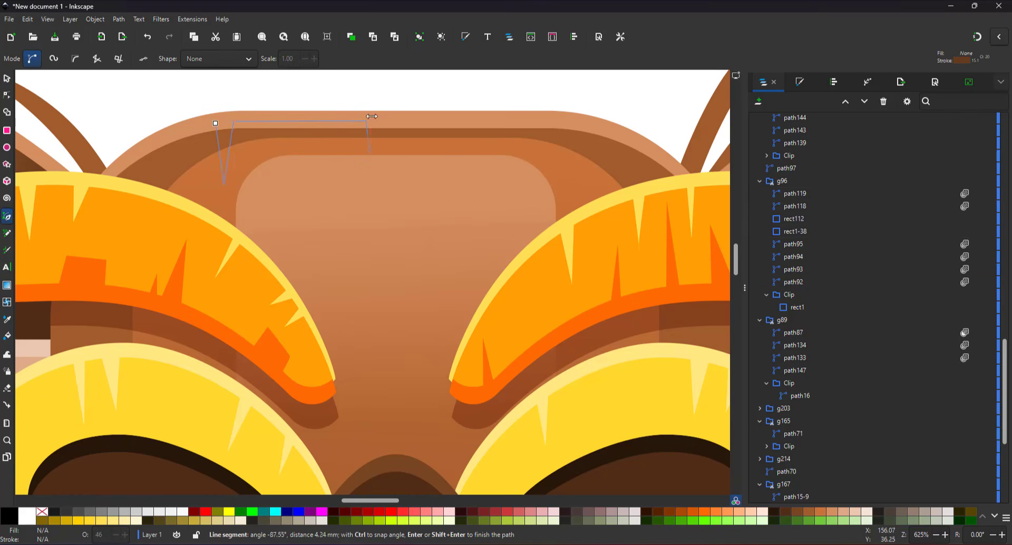
left_click(240, 96)
left_click(216, 123)
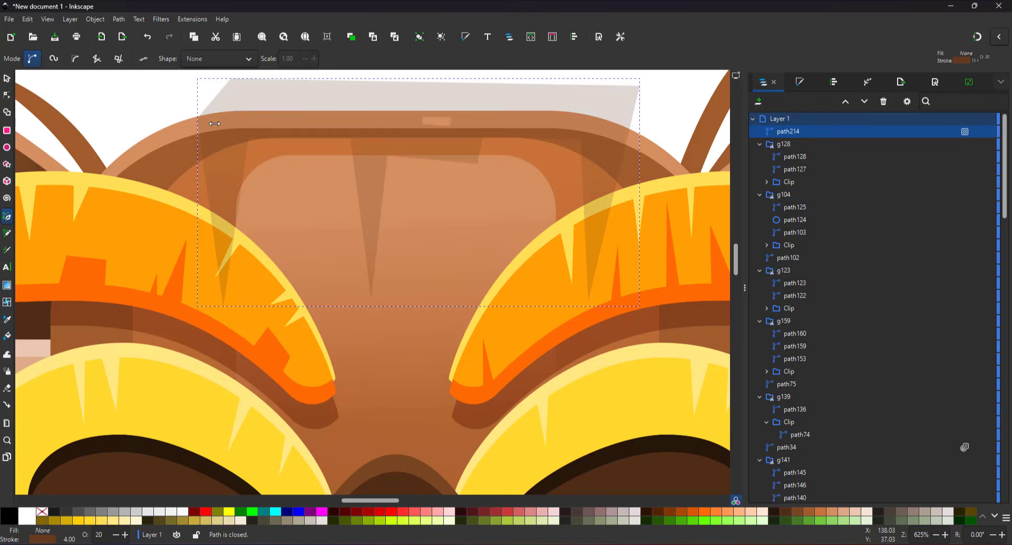
- Fill the crack shape with the head's light brown edge highlight colour, remove its stroke and set its opacity to 100%
key("d")
left_click(185, 128)
left_click(42, 539)
left_click(42, 512, "shift")
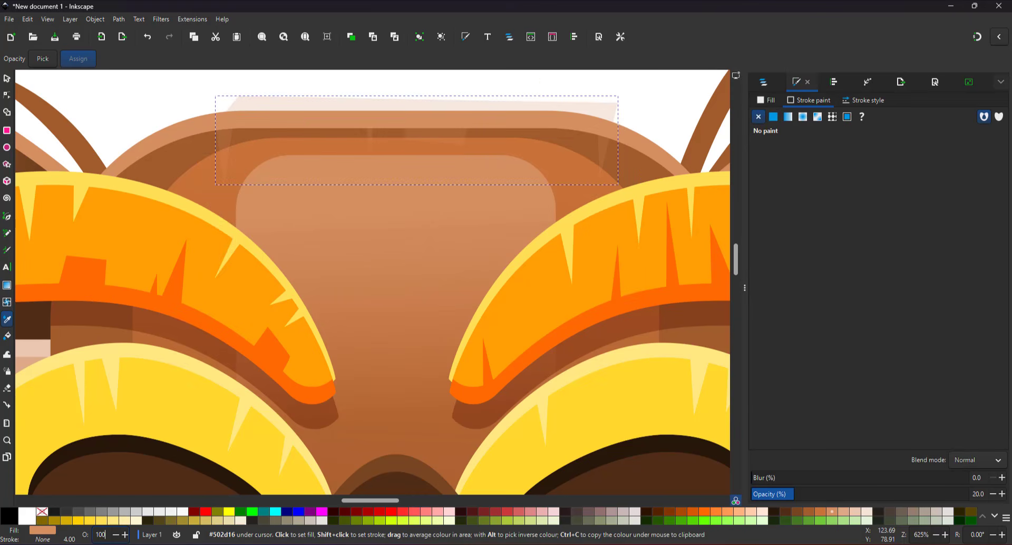
key("Return")
- Cut the forehead crack shape and paste it in place inside the head's clipped group
key("ctrl+x")
key("s")
left_click(305, 144, "ctrl")
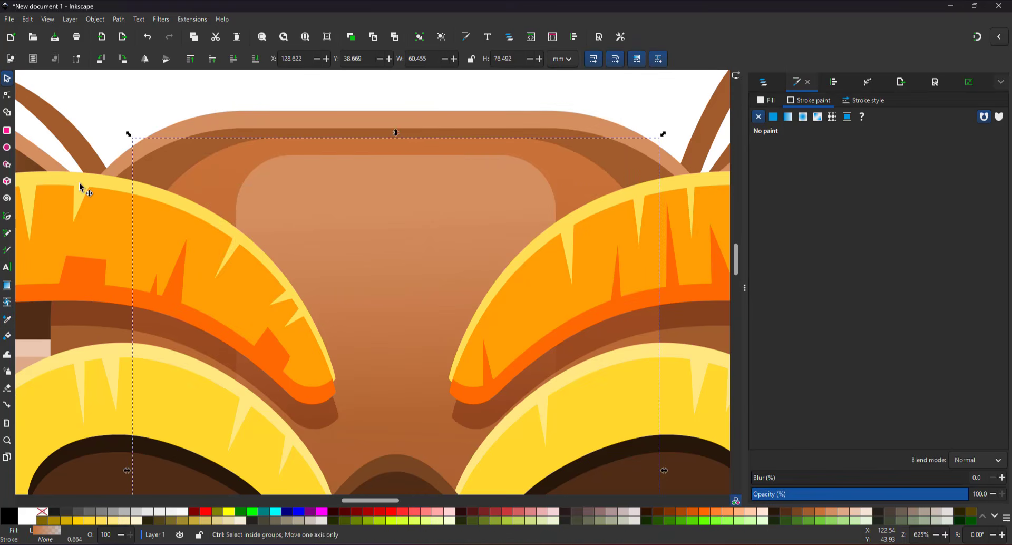
key("ctrl+x")
left_click(338, 119, "ctrl")
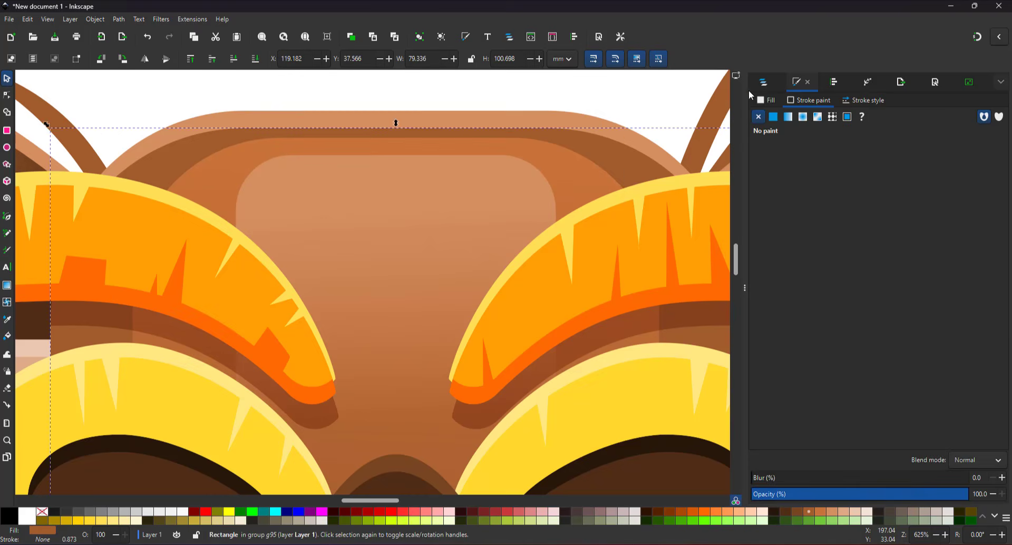
left_click(763, 82)
left_click(794, 193)
key("ctrl+alt+v")
key("5")
left_click(586, 333)
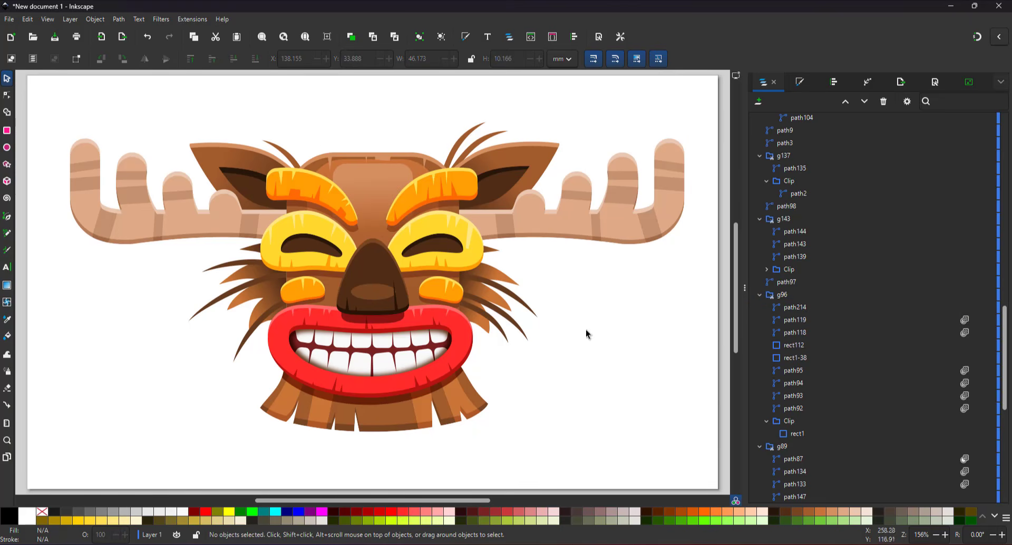
- Duplicate the dark band near the base of the right antler and shift the band between its middle tines toward the head
left_click(537, 198, "ctrl")
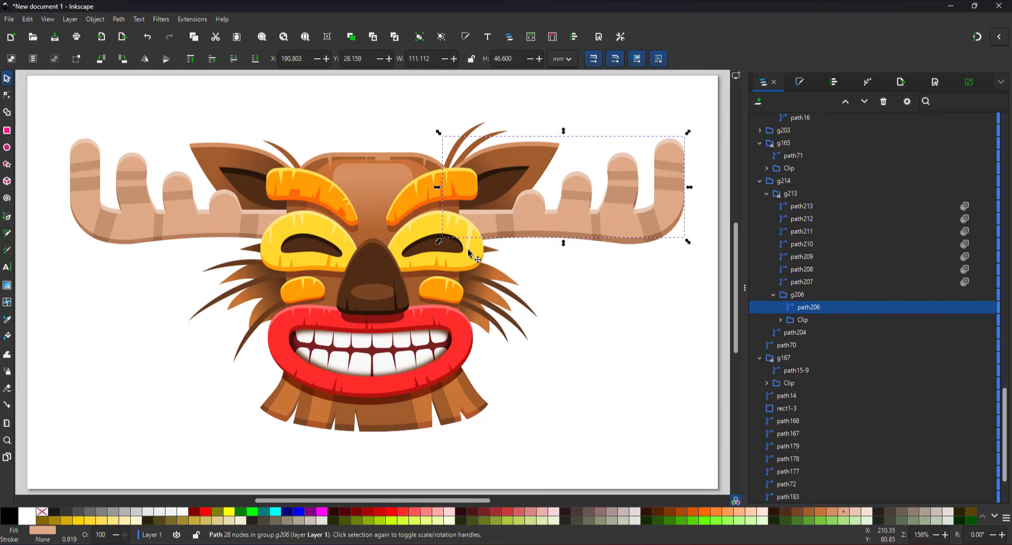
left_click(187, 220, "ctrl")
left_click(506, 222, "ctrl")
mouse_move(507, 226)
left_mouse_down()
mouse_move(497, 226)
mouse_move(506, 229)
left_mouse_up()
key("ctrl+d")
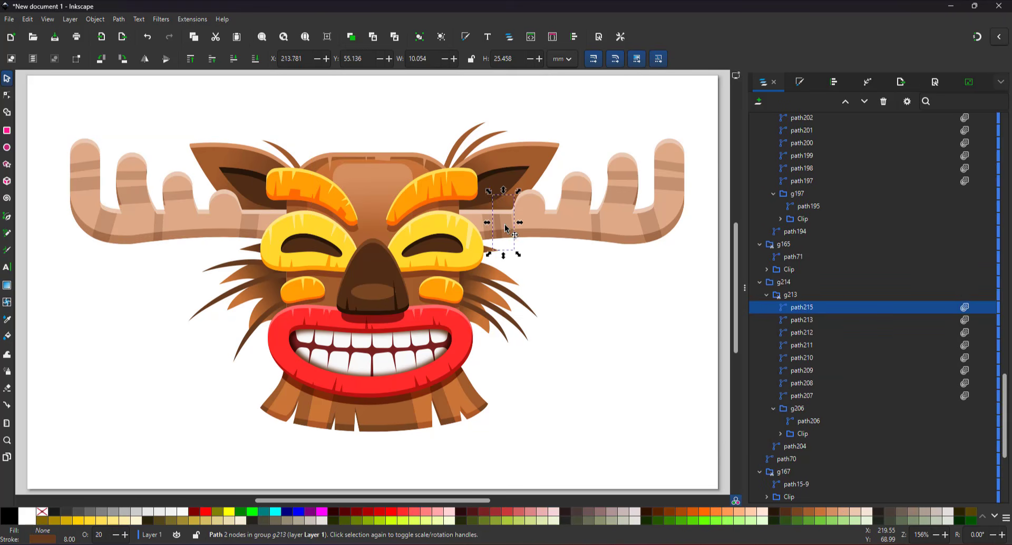
left_click(596, 223, "ctrl")
left_click_drag(596, 224, 552, 225)
- Move the end nodes of the right antler's slanted outer-tine band so that it crosses the neighbouring tine instead
left_click(635, 205, "ctrl")
key("n")
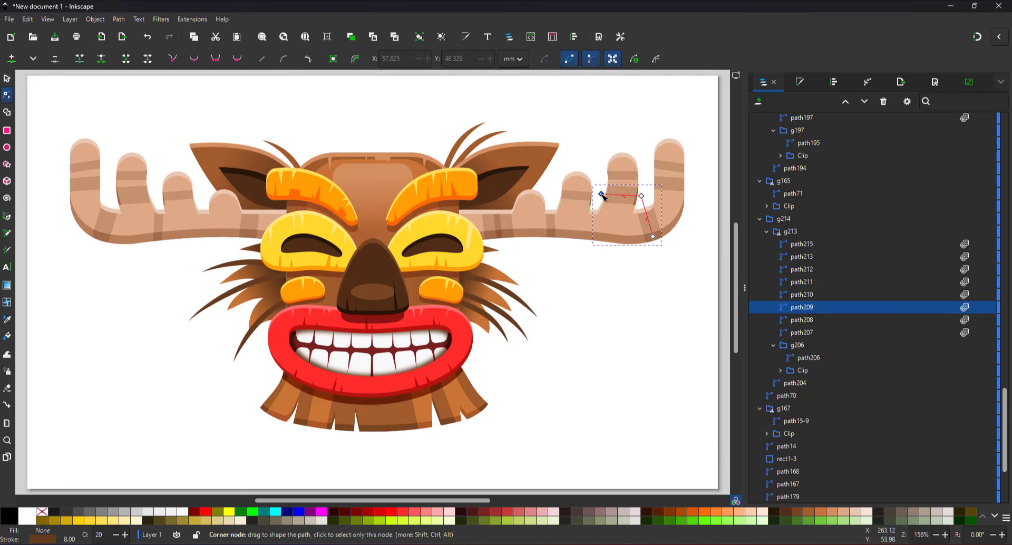
left_click(658, 165)
left_click_drag(649, 164, 603, 193)
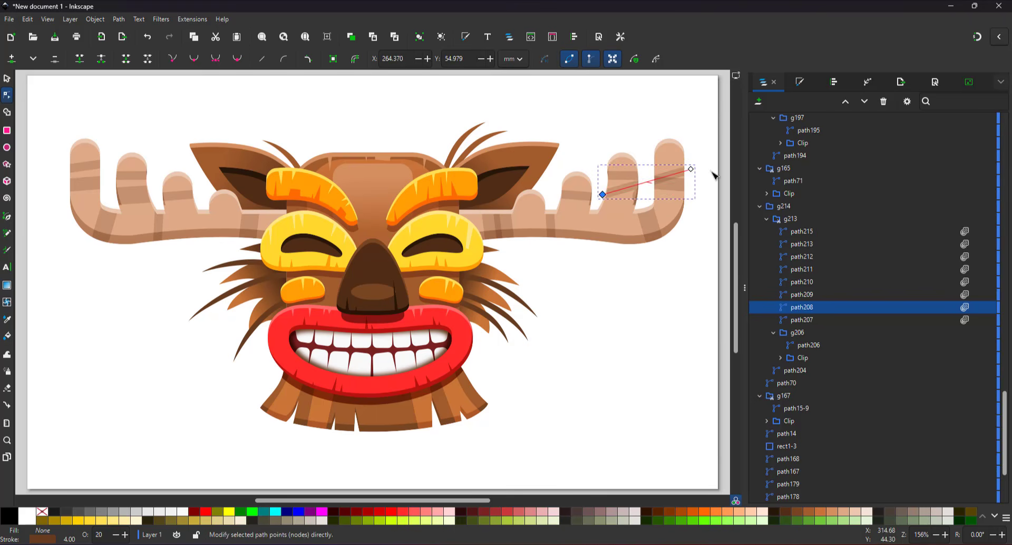
left_click_drag(691, 169, 642, 204)
left_click(651, 222)
- Set the stroke width of the upper band on the right antler's outermost tine to 12 mm
left_click(660, 167)
left_click_drag(641, 158, 713, 205)
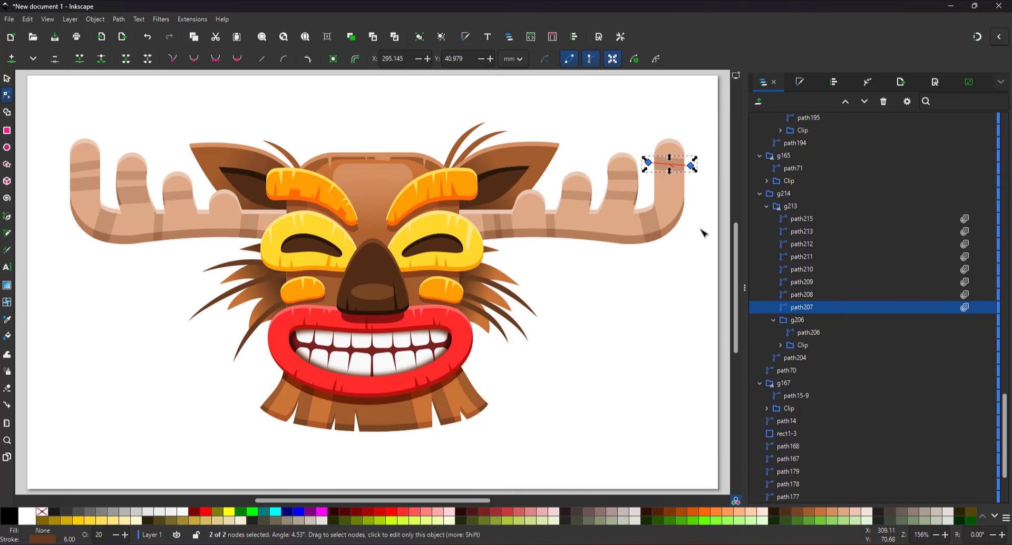
left_click(800, 82)
left_click(864, 100)
type("12")
key("Return")
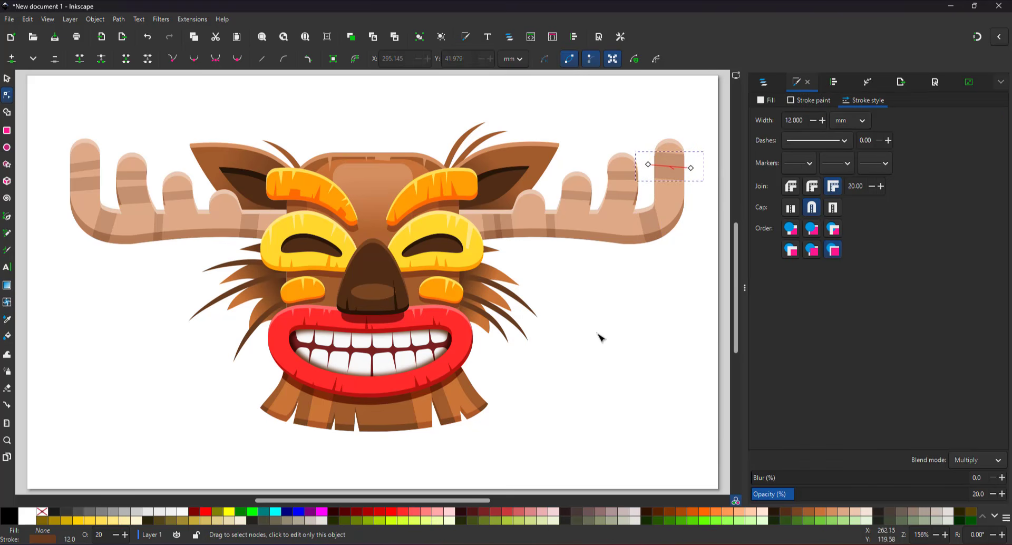
left_click(578, 349)
- Merge the four sections of upper and lower teeth into one path and fill it with the pale cream colour #F4E3D7
left_click(381, 365)
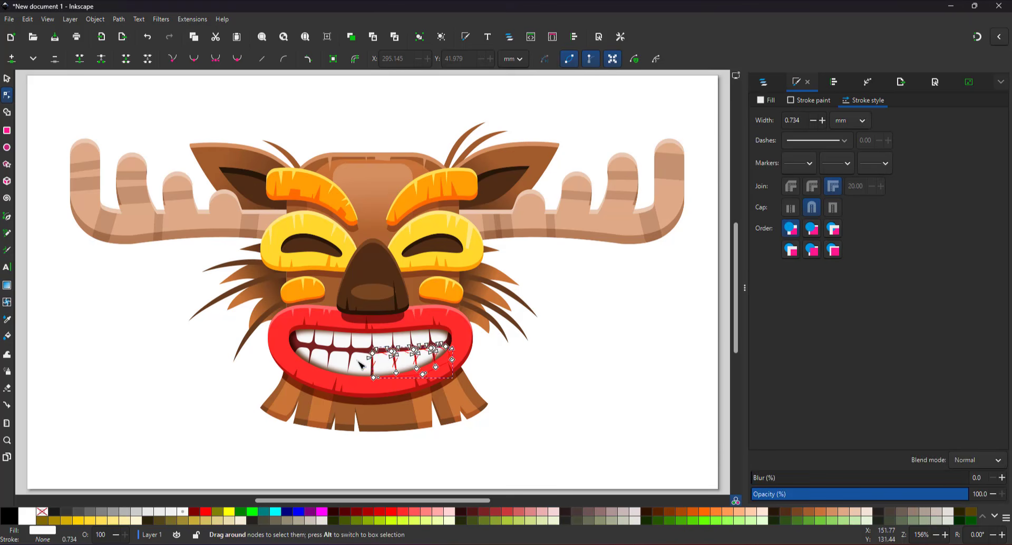
left_click(358, 361, "shift")
left_click(361, 341, "shift")
left_click(383, 342, "shift")
left_click(119, 20)
left_click(140, 72)
left_click(7, 79)
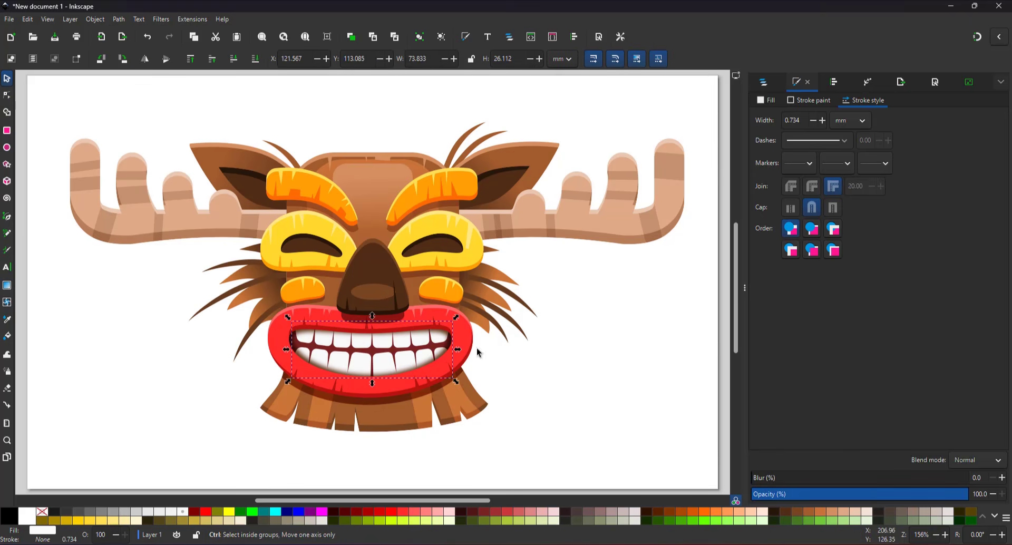
left_click(856, 512)
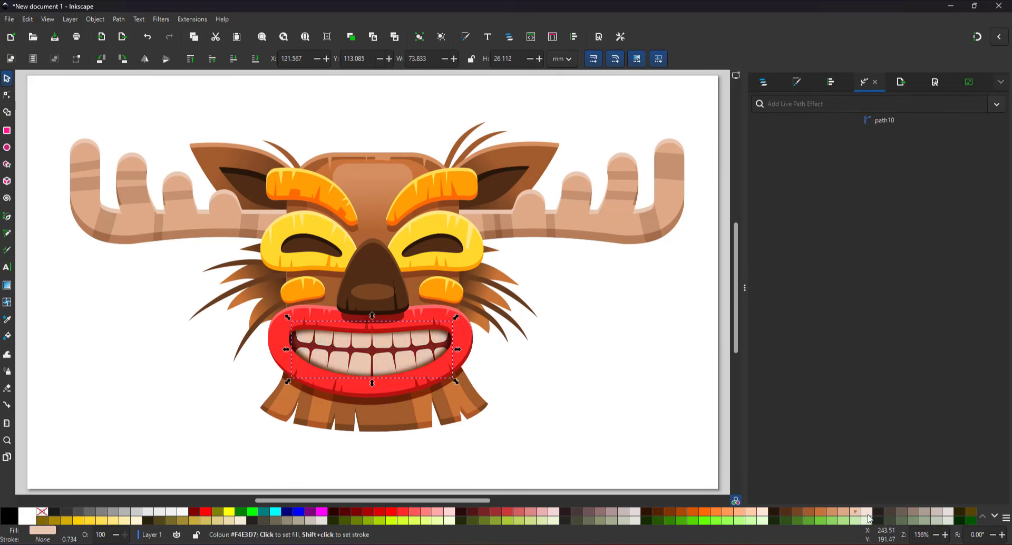
left_click(867, 512)
left_click(590, 378)
- Draw a white rounded rectangle highlight of about 7.3 × 3.9 mm on the upper tooth just left of the centre gap
scroll(354, 338, "up", 4)
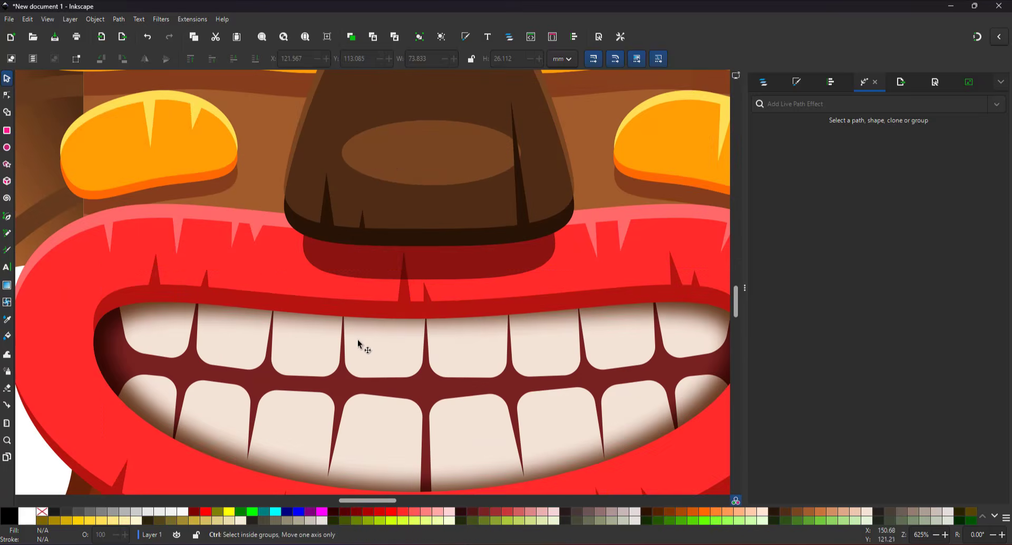
left_click(362, 344)
left_click(7, 130)
left_click_drag(349, 335, 411, 369)
left_click(198, 514)
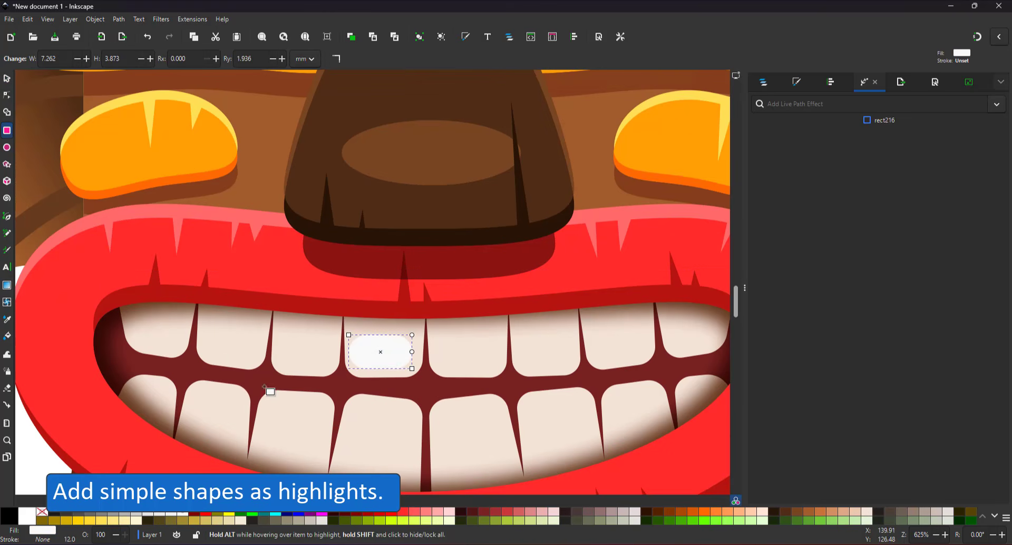
- Draw seven more white rounded highlights on the remaining middle upper teeth and the four middle lower teeth
left_click_drag(440, 333, 501, 377)
mouse_move(518, 339)
left_mouse_down()
mouse_move(571, 377)
mouse_move(564, 365)
left_mouse_up()
left_click_drag(441, 400, 503, 445)
left_click_drag(524, 400, 567, 429)
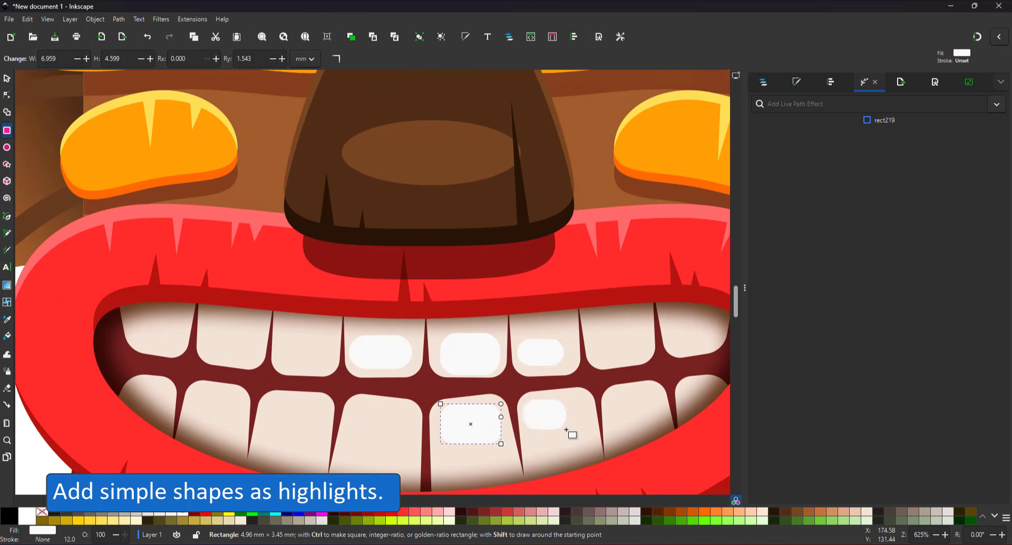
left_click_drag(350, 402, 412, 422)
left_click_drag(273, 396, 325, 416)
left_click_drag(283, 348, 331, 367)
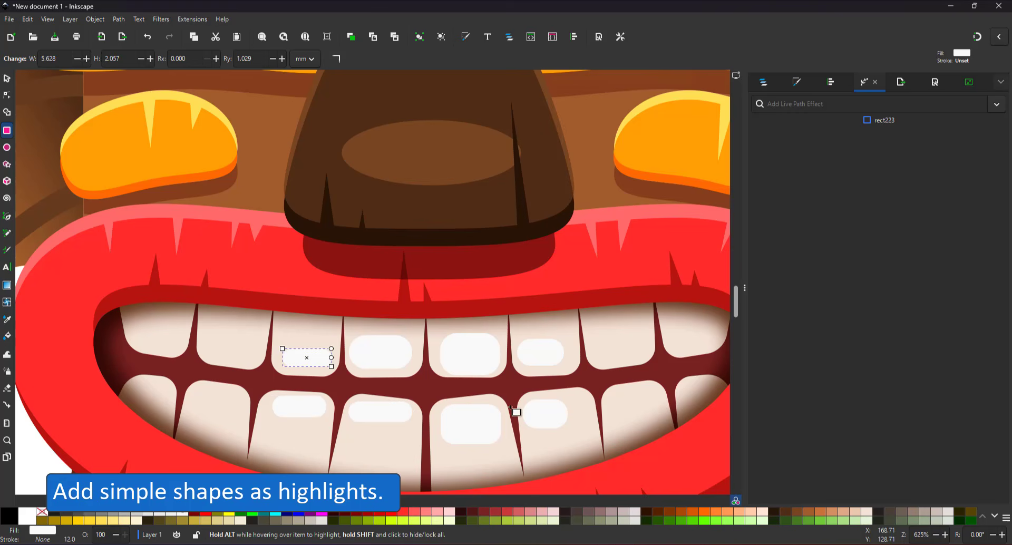
- Skew the highlights on the lower teeth beside the centre gap and the next one to the right to follow the tooth angles
key("s")
left_click(408, 417)
key("shift+s")
left_click_drag(416, 413, 417, 417)
left_click(495, 425)
key("shift+s")
left_click_drag(507, 425, 508, 419)
left_click(563, 417)
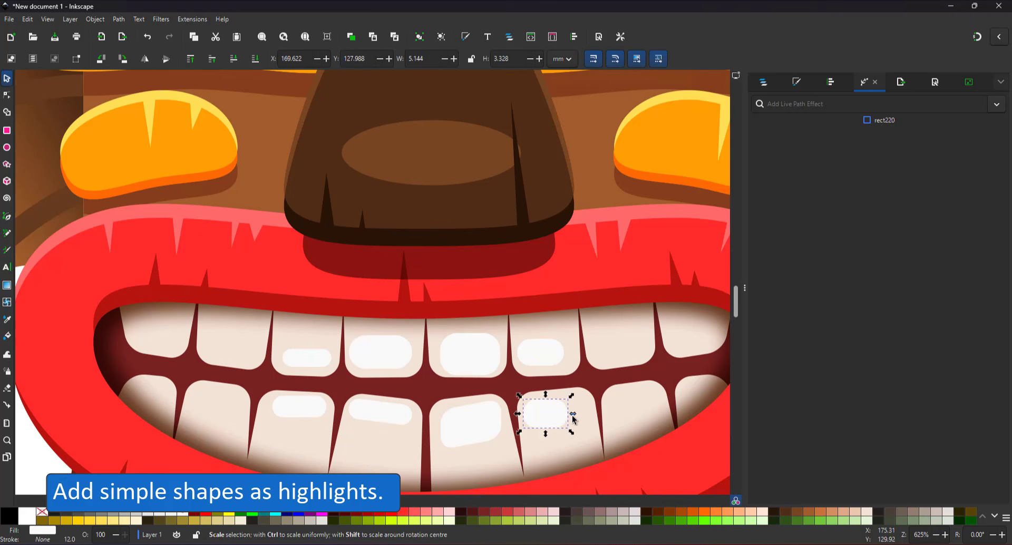
left_click(563, 417)
left_click_drag(574, 414, 574, 410)
- Adjust the inner corner nodes of the lower tooth just right of centre and fine-tune the placement of its highlight
double_click(448, 447)
left_click(445, 400)
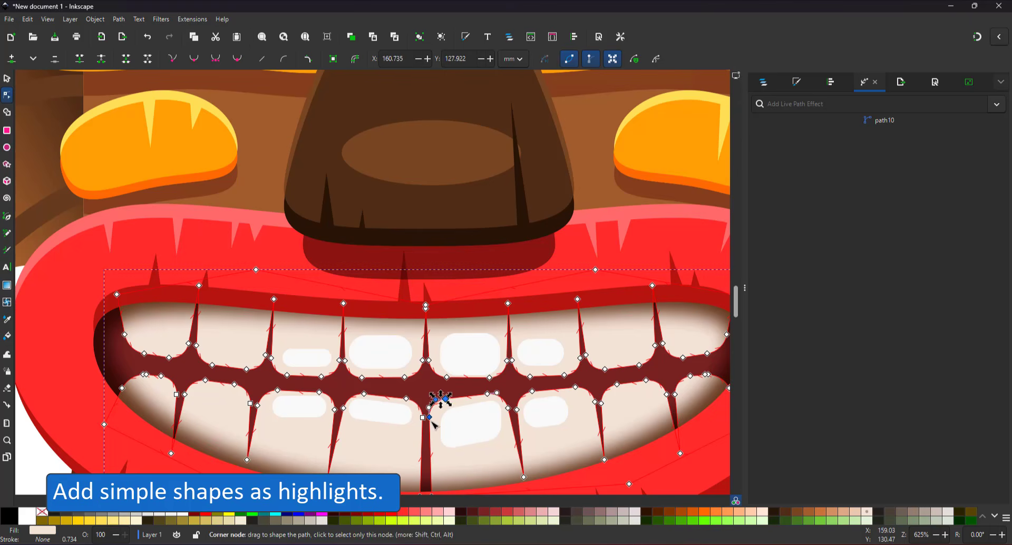
left_click(430, 419, "shift")
left_click_drag(430, 418, 437, 421)
left_click(469, 423)
key("s")
key("shift+s")
left_click_drag(465, 424, 467, 419)
key("Escape")
- Set the Taper stroke width of the lower hair strand above the right ear to 2
key("5")
left_click(237, 263)
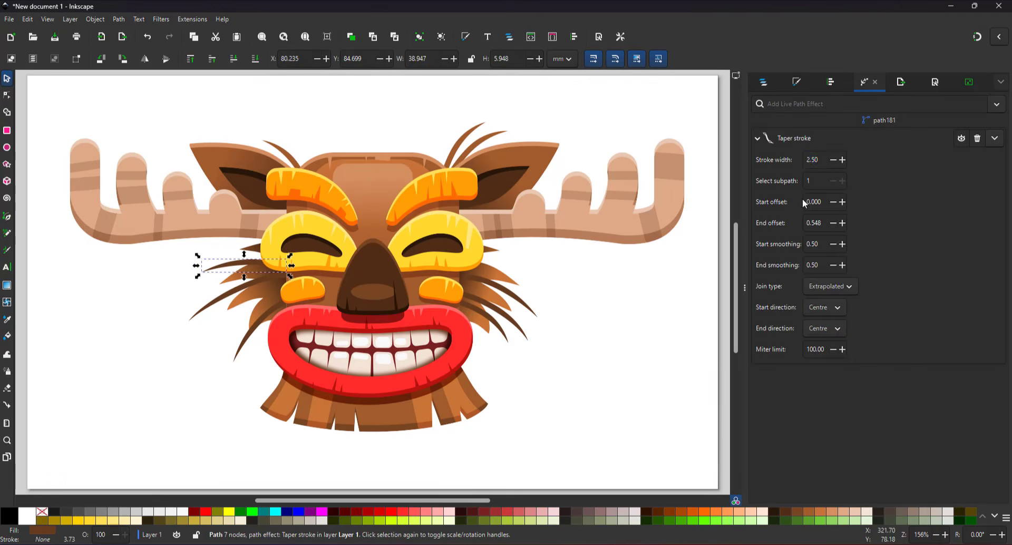
left_click(493, 323)
left_click(471, 146)
left_click_drag(820, 160, 703, 161)
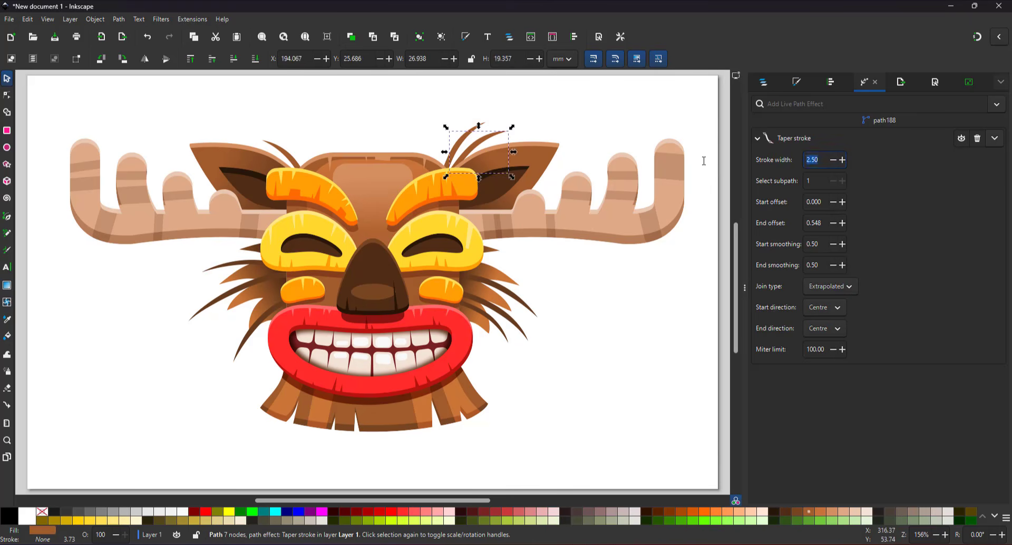
type("2")
left_click(663, 395)
- Collapse all expanded groups in the object list and Layer 1 itself
left_click(763, 83)
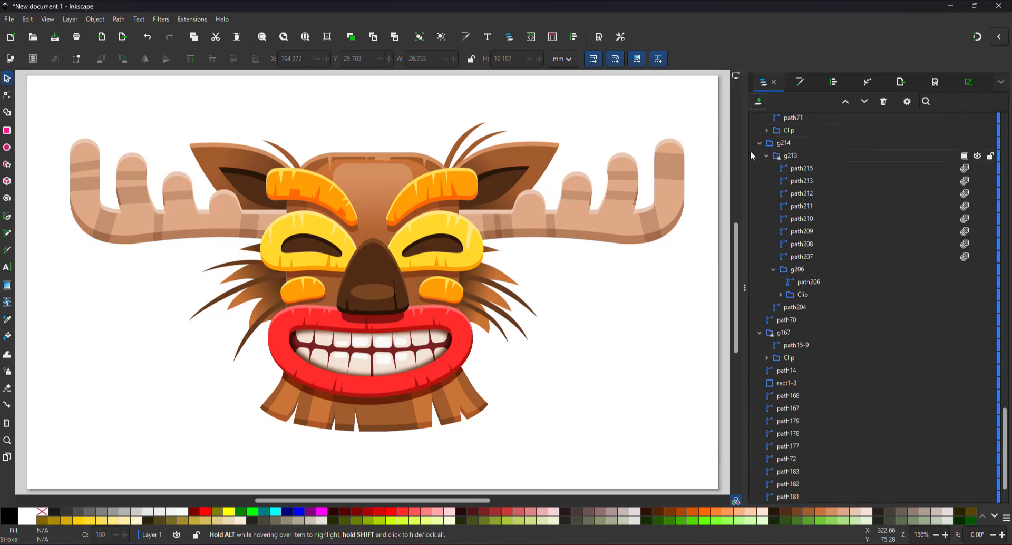
scroll(764, 206, "down", 5)
scroll(765, 137, "up", 5)
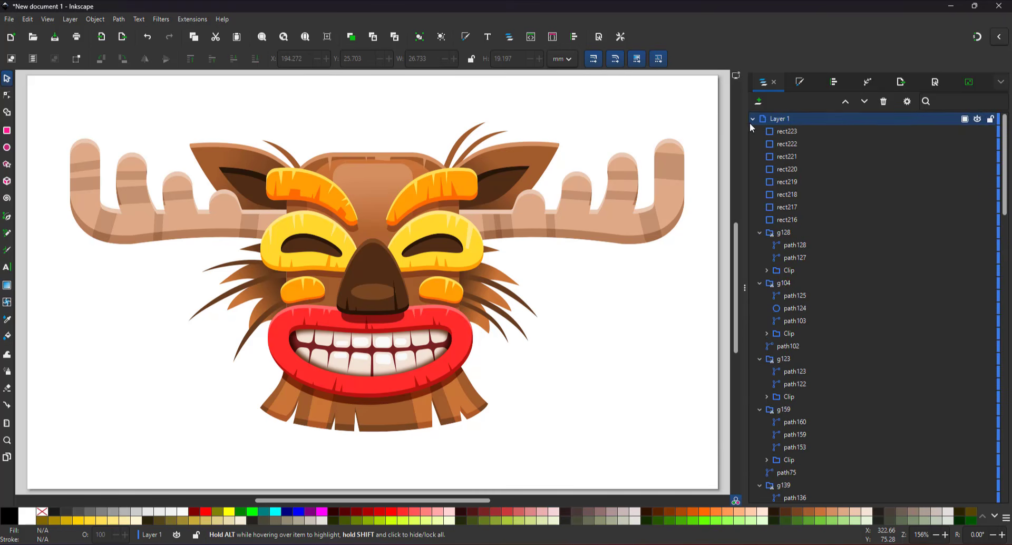
left_click(760, 359)
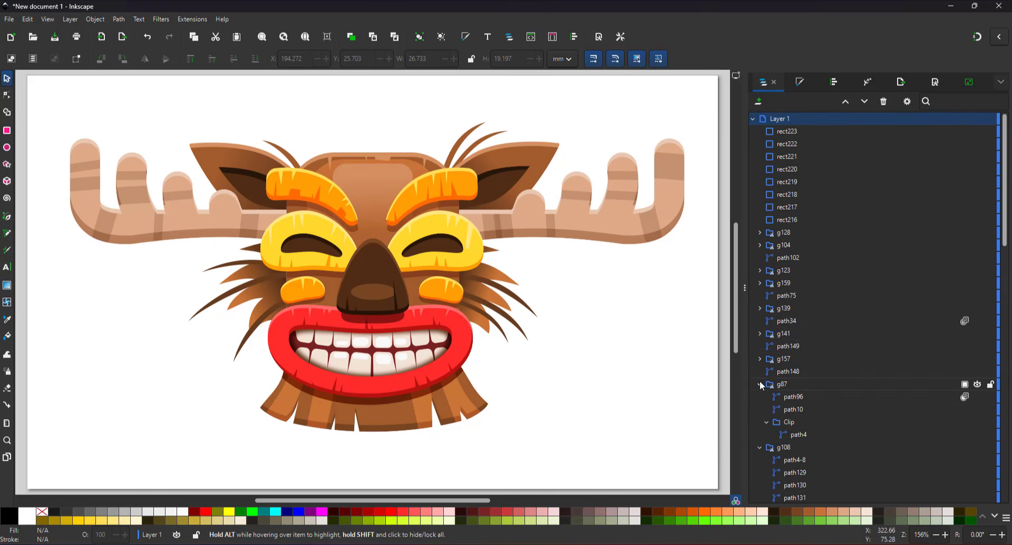
left_click(760, 384)
left_click(760, 397)
left_click(760, 435)
scroll(761, 449, "down", 1)
left_click(759, 443)
scroll(760, 421, "down", 2)
left_click(760, 371)
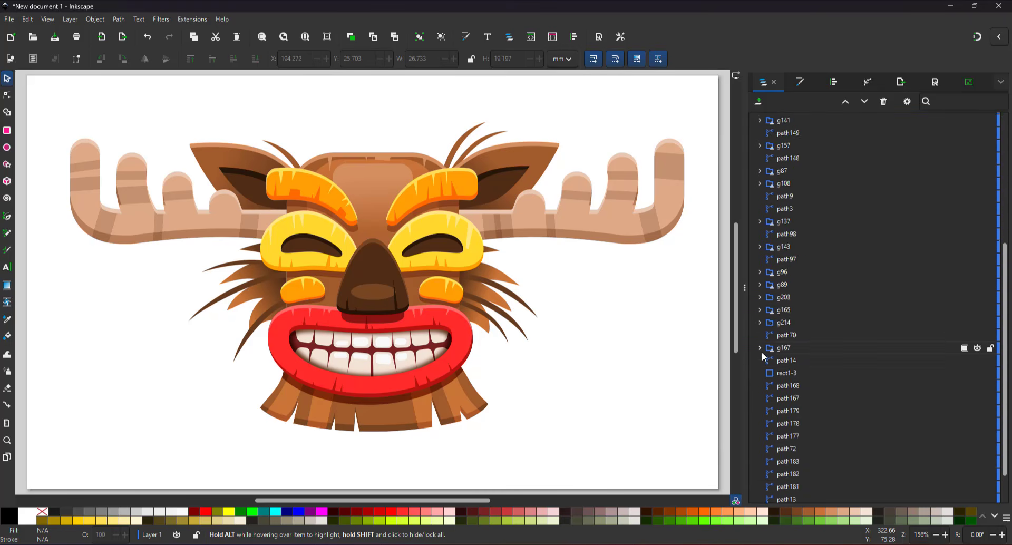
scroll(761, 352, "up", 5)
left_click(753, 119)
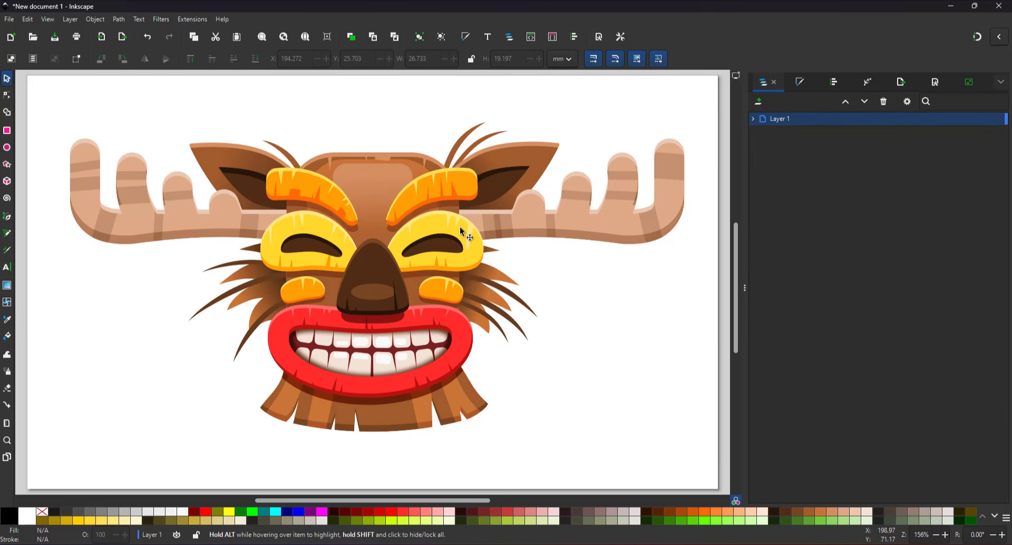
- Copy the light texture shape from the beard and paste it into the head's clipped group over the forehead
left_click(447, 401, "ctrl")
key("ctrl+c")
left_click(362, 175, "ctrl")
key("ctrl+v")
left_click_drag(361, 175, 379, 194)
- Shift all nodes of the pasted texture shape to the right across the forehead
key("n")
key("ctrl+a")
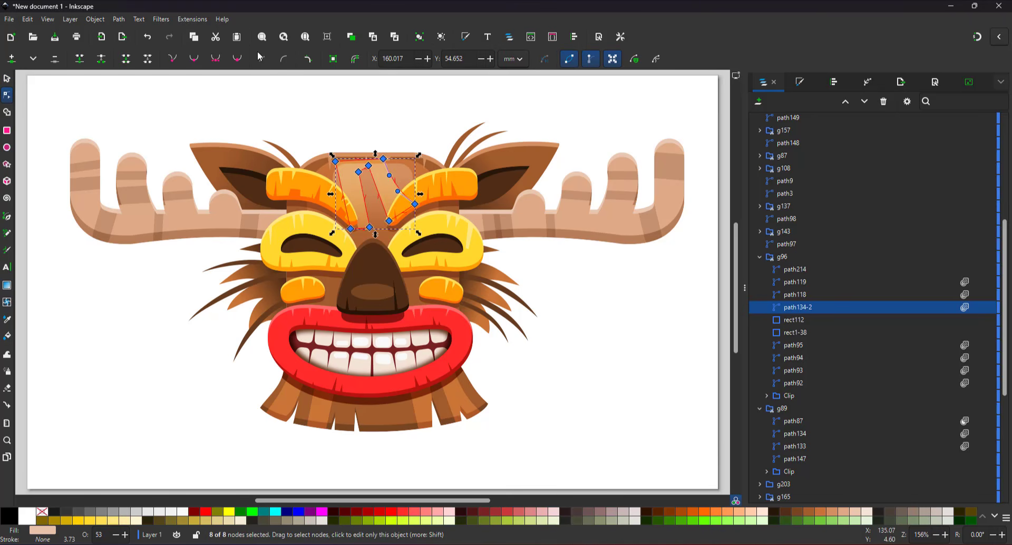
key("Right")
key("Right")
key("Right")
key("Right")
key("Right")
key("Right")
key("Right")
key("Right")
key("Right")
key("Right")
key("Right")
key("Right")
key("Right")
- Reshape the pasted texture into tall vertical streaks by moving its upper and lower nodes on the right half of the head
left_click_drag(337, 143, 438, 182)
left_click_drag(412, 159, 425, 150)
left_click_drag(439, 258, 378, 262)
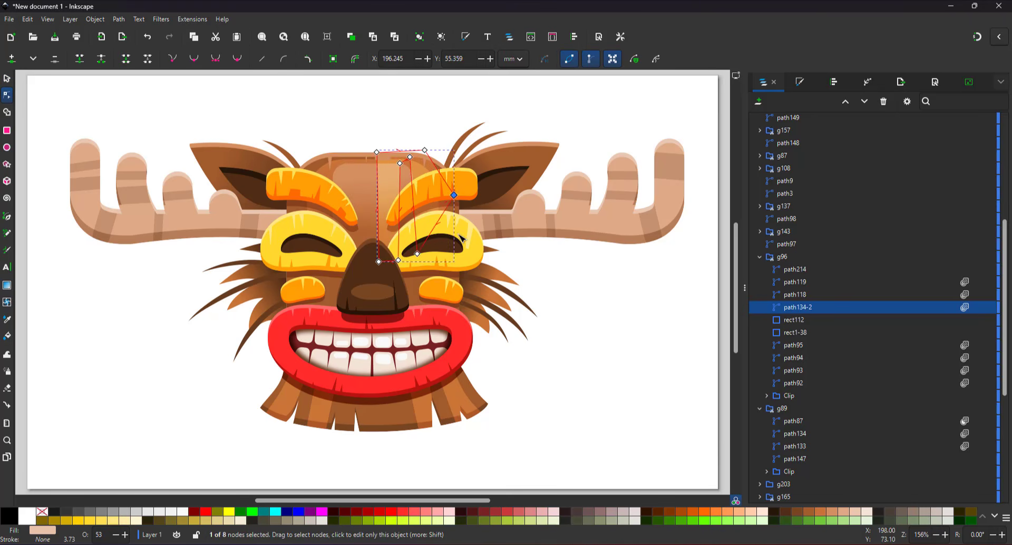
left_click_drag(443, 204, 431, 260)
left_click_drag(415, 127, 422, 261)
left_click_drag(421, 260, 426, 261)
left_click_drag(416, 150, 377, 150)
left_click_drag(439, 253, 422, 277)
left_click_drag(446, 139, 414, 153)
- Reposition the streak shape and stretch it vertically to about 86 mm over the right half of the head
left_click(7, 78)
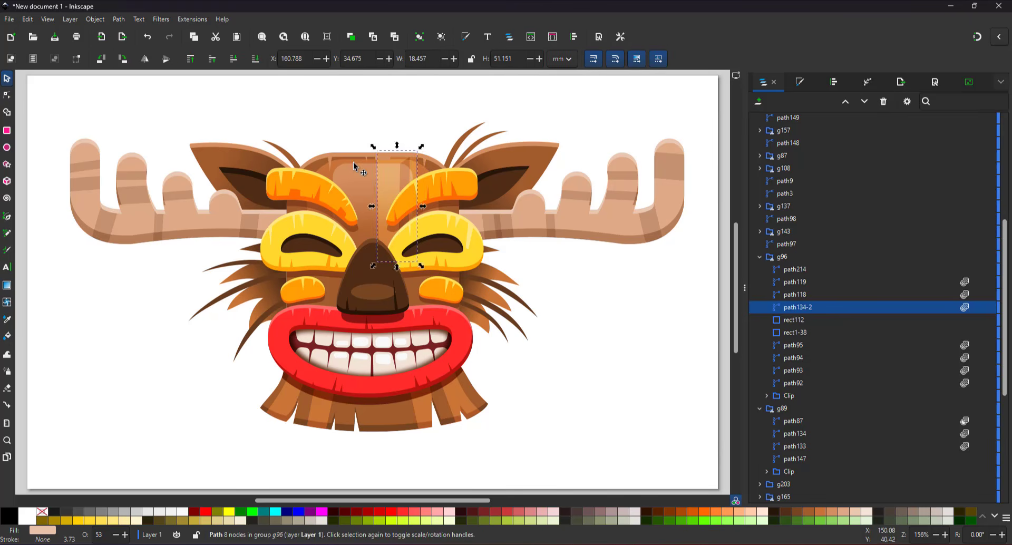
left_click_drag(385, 188, 402, 229)
left_click(397, 203)
left_click(399, 191, "ctrl")
left_click_drag(410, 210, 410, 136)
- Duplicate the streak shape and move the copy to the left half of the head
key("ctrl+d")
left_click_drag(404, 187, 315, 186)
left_click(622, 349)
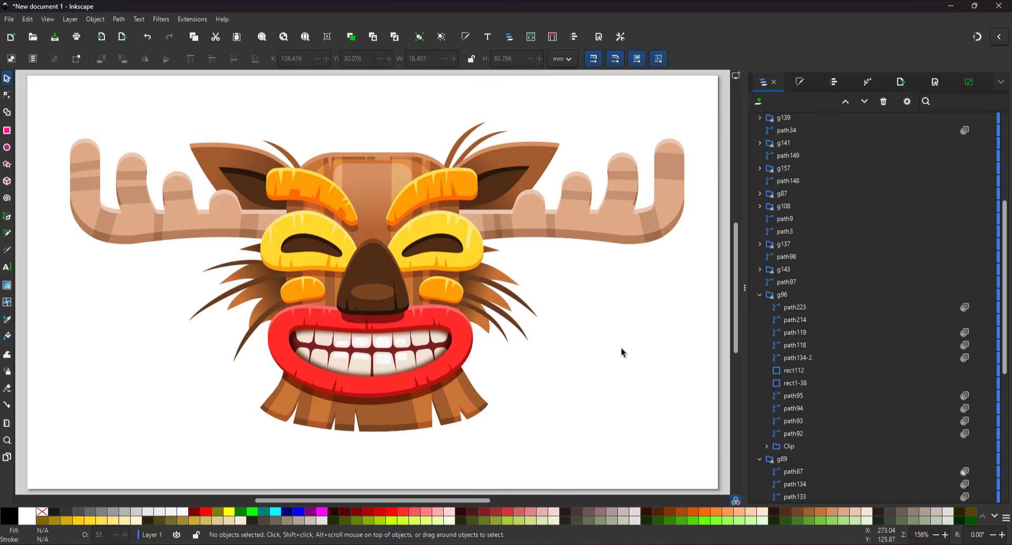